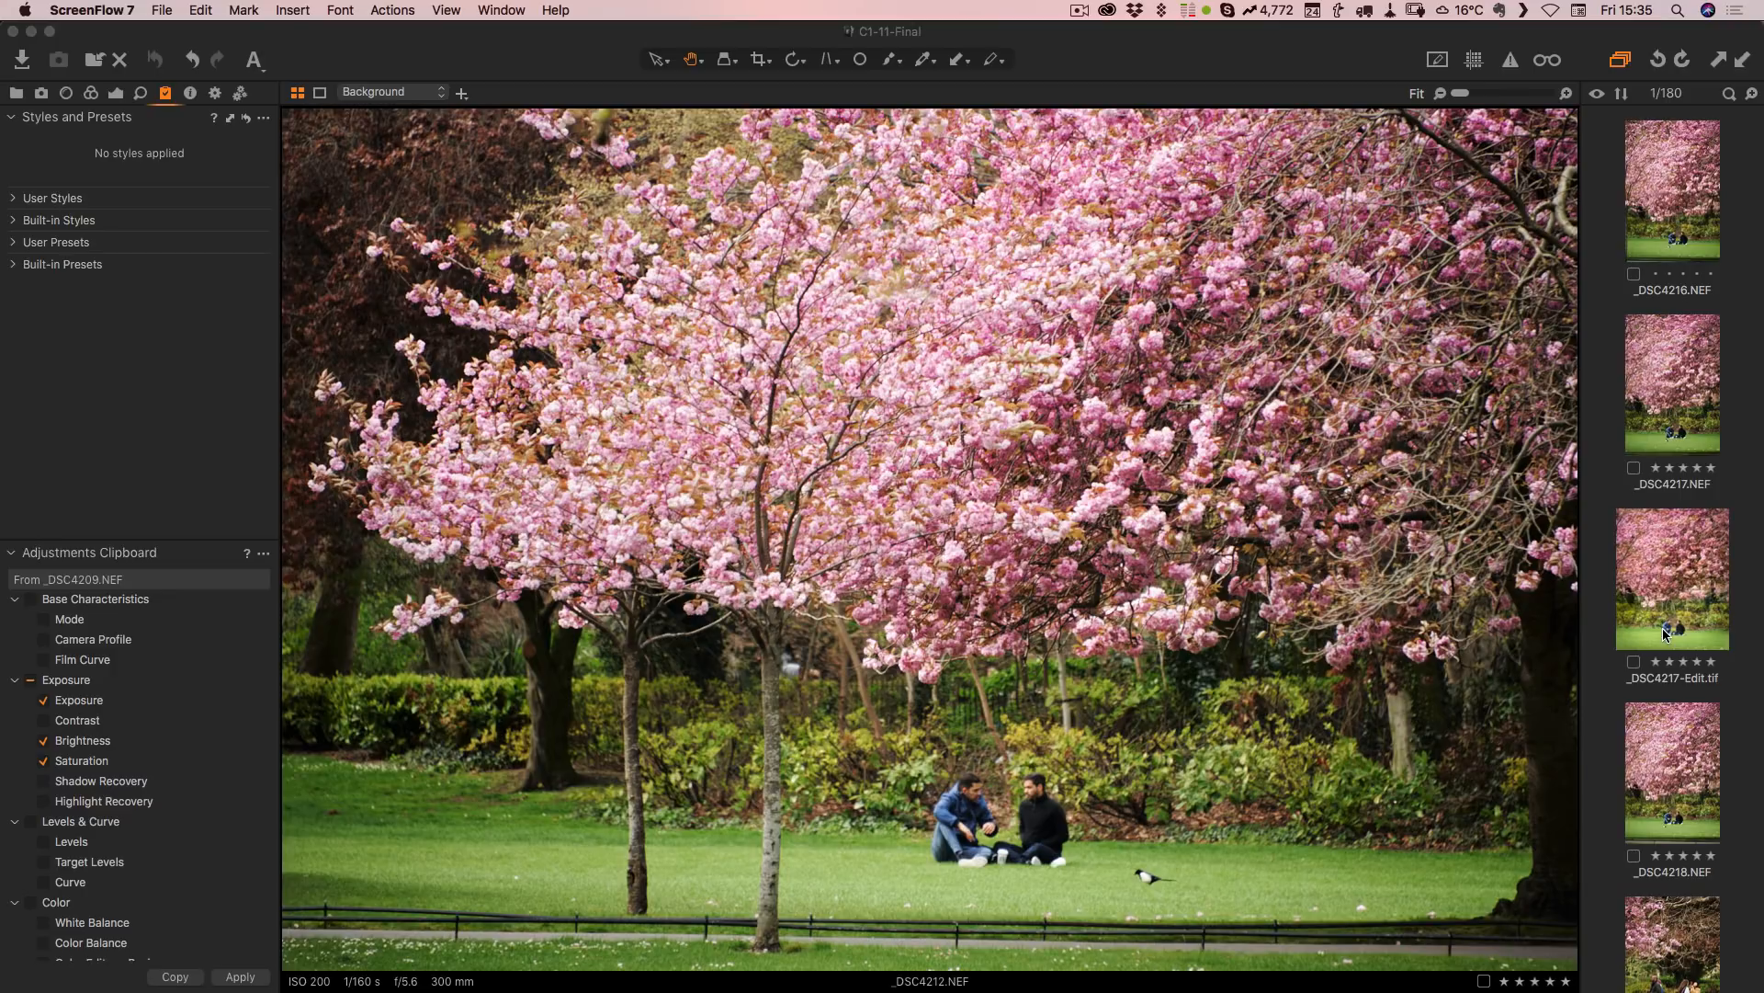
Step: Hide and restore the thumbnail browser, and place it below the viewer
key("super+b")
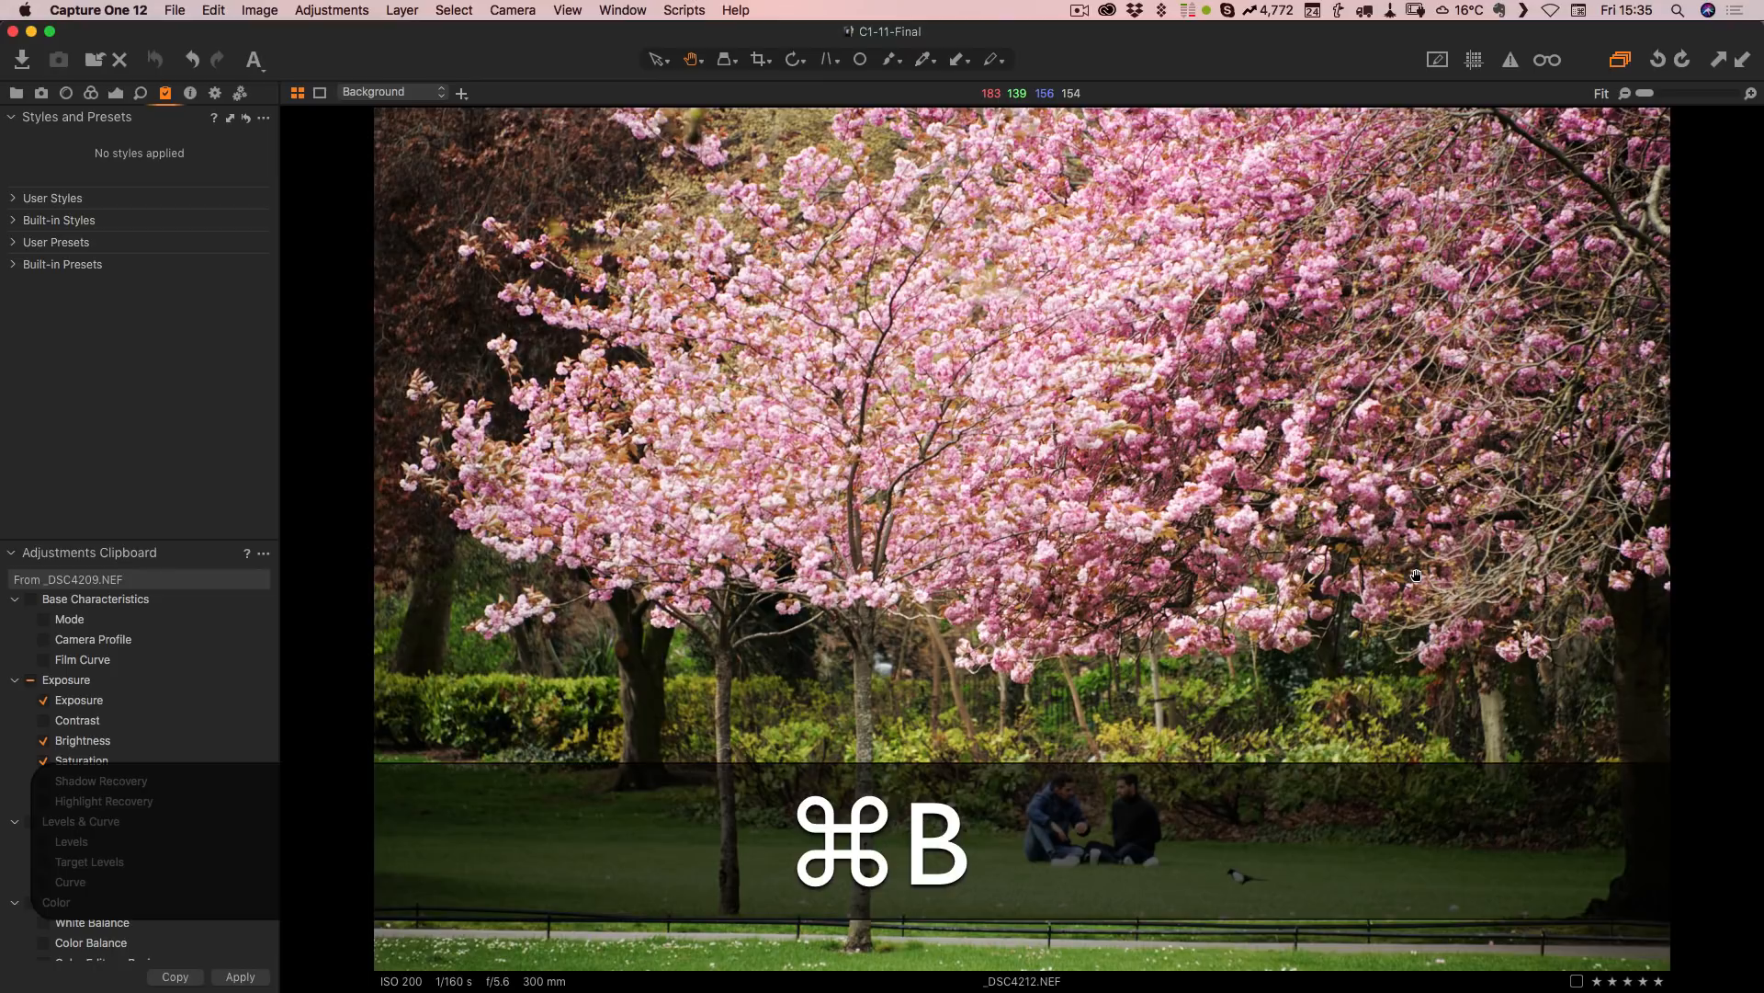
key("super+b")
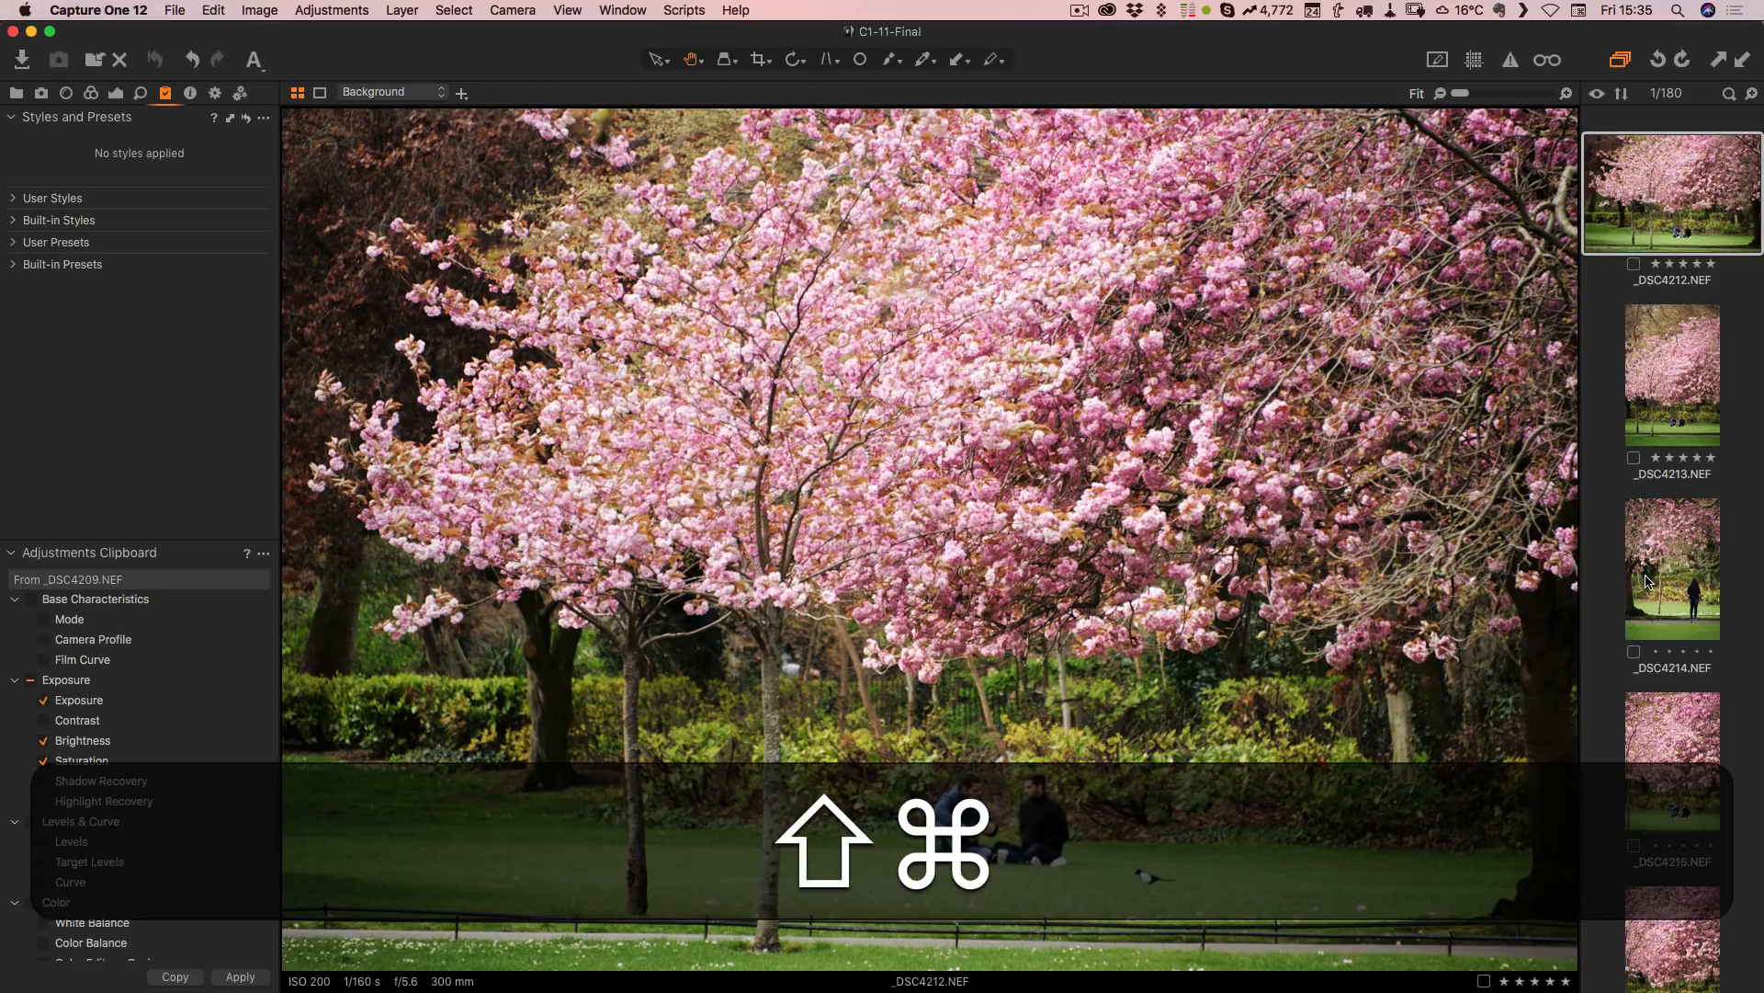
key("shift+super+b")
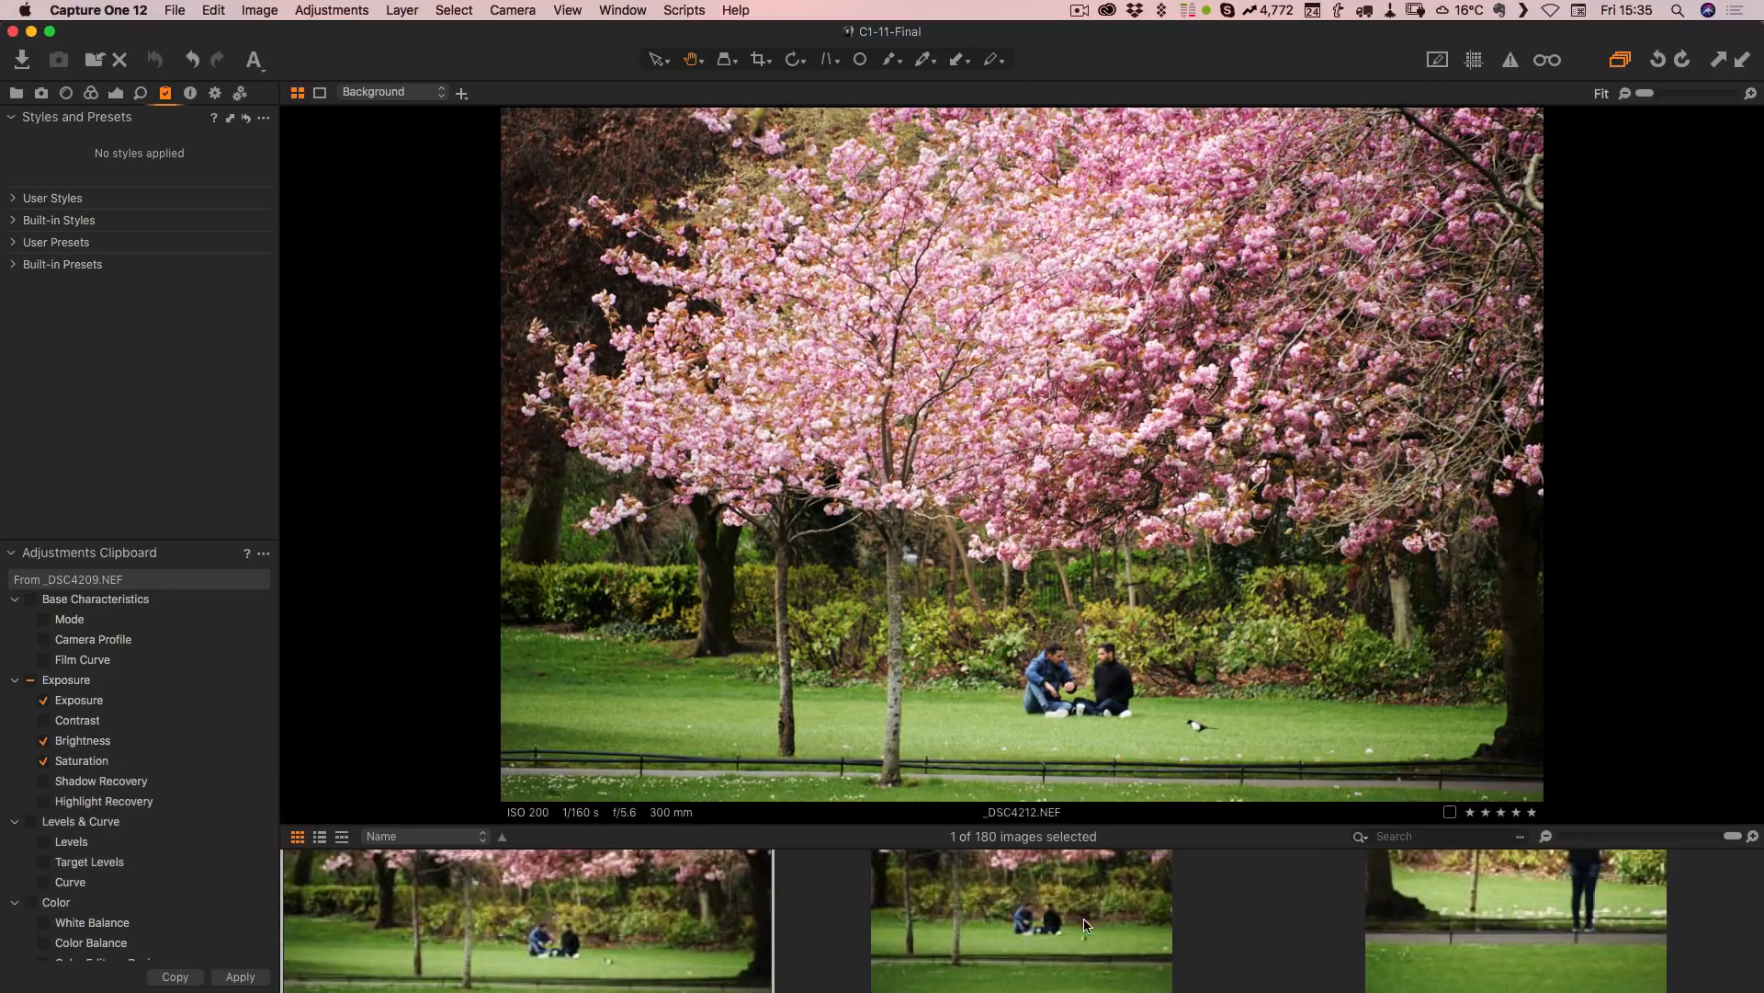
scroll(1084, 922, "down", 5)
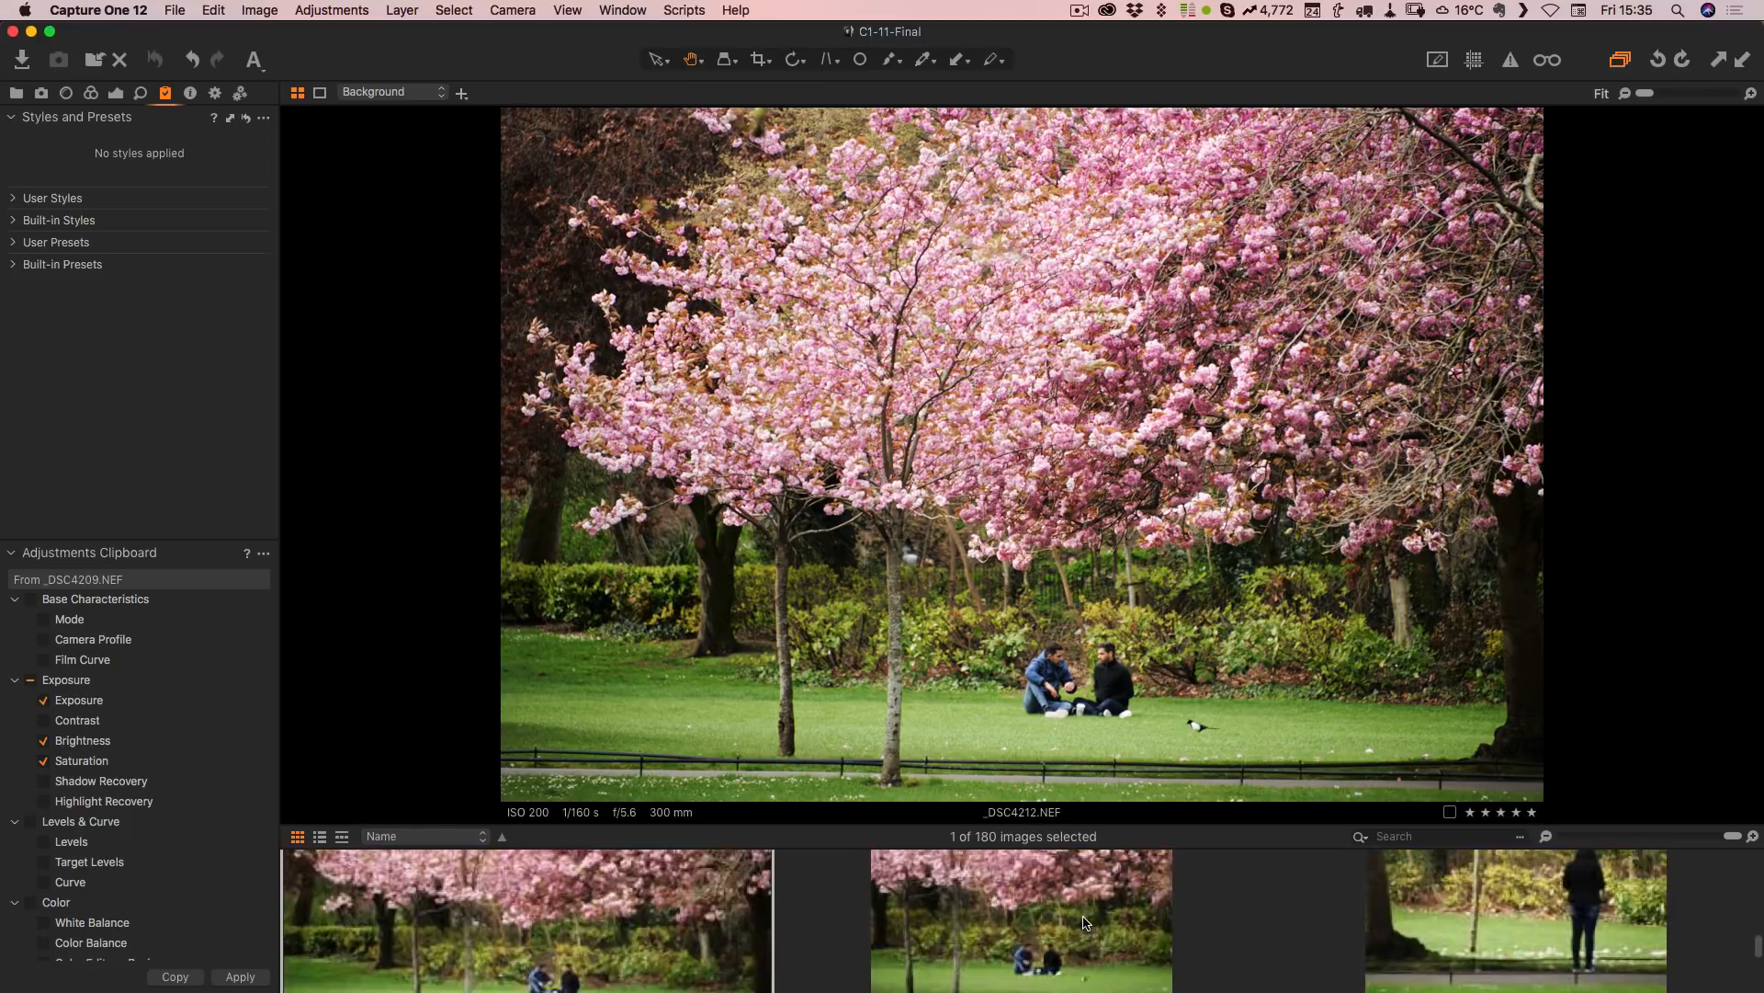
scroll(1084, 923, "down", 5)
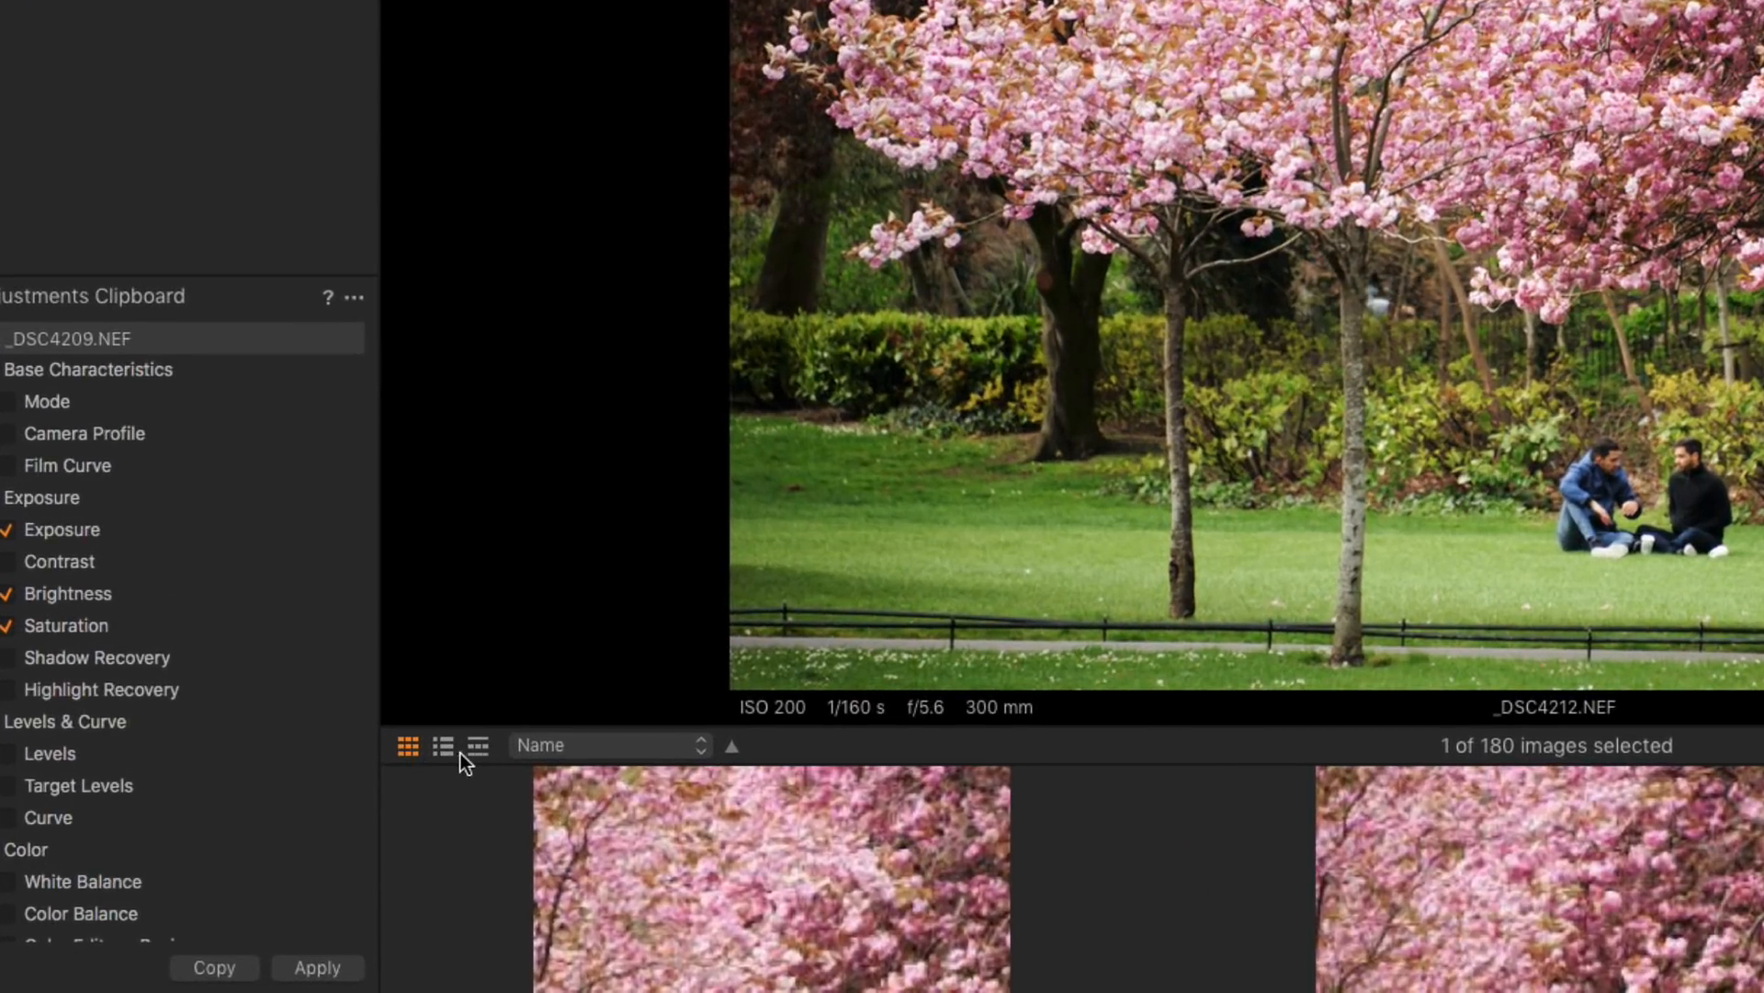
Step: Display the browser thumbnails as a filmstrip and look through the images around _DSC4202.NEF
left_click(479, 749)
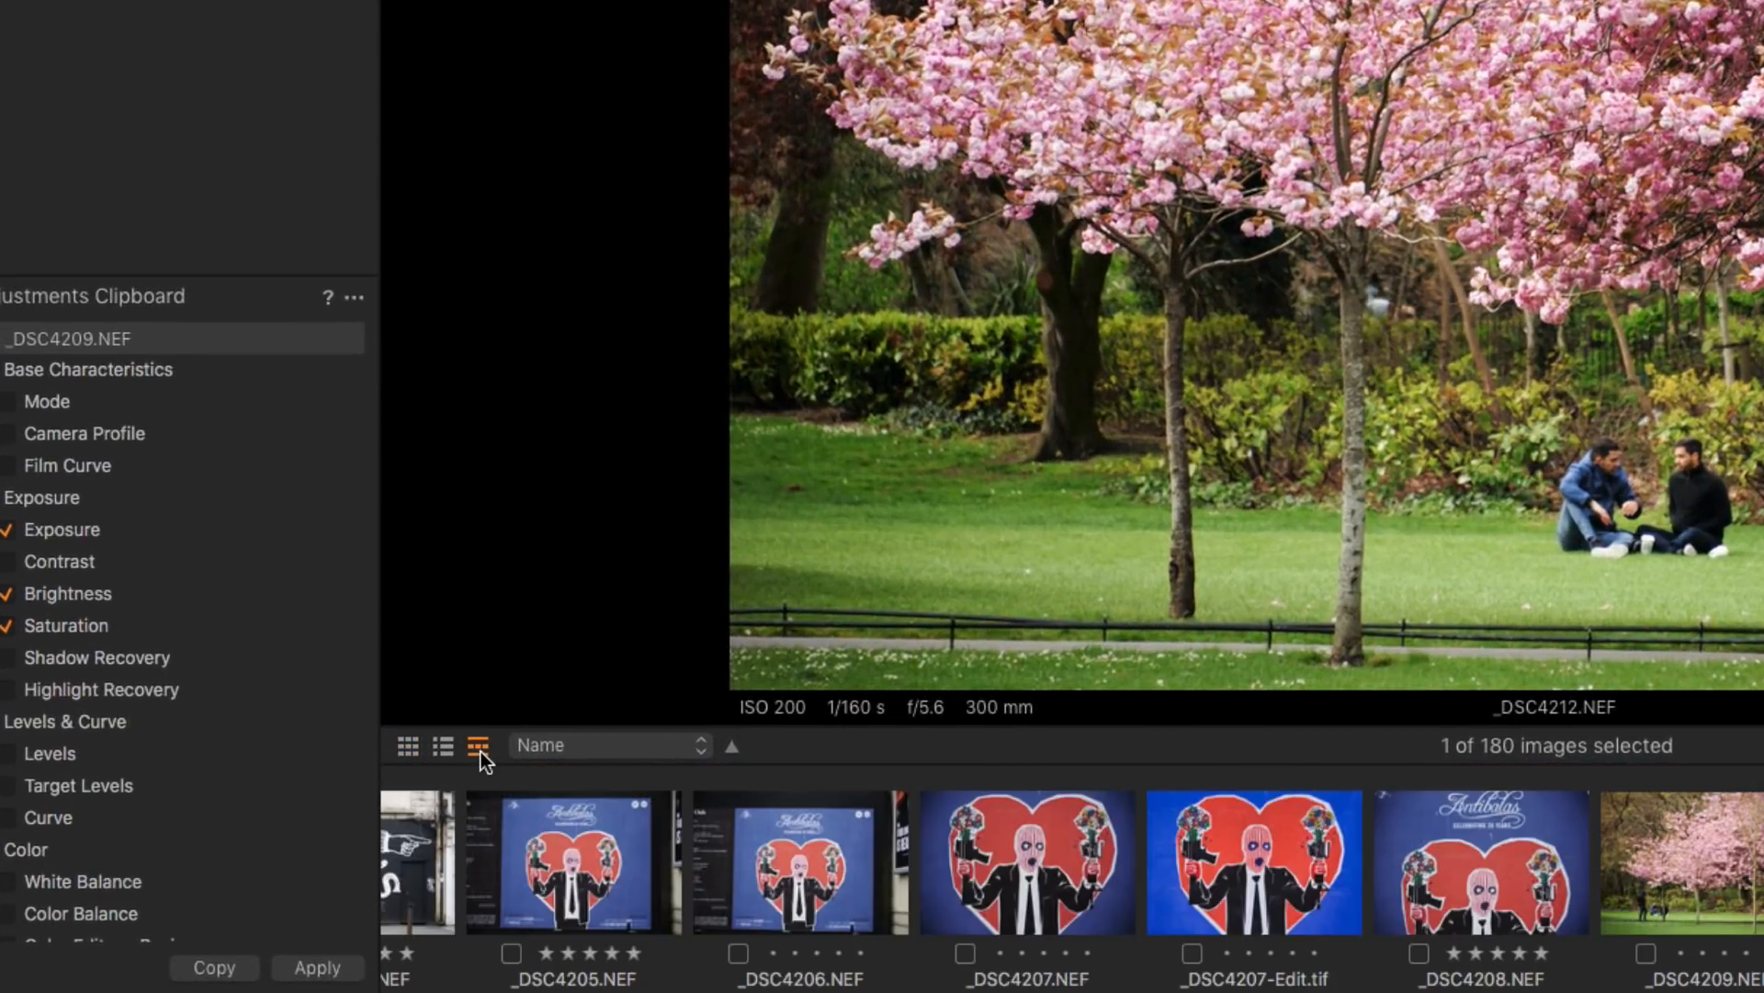
scroll(774, 897, "left", 10)
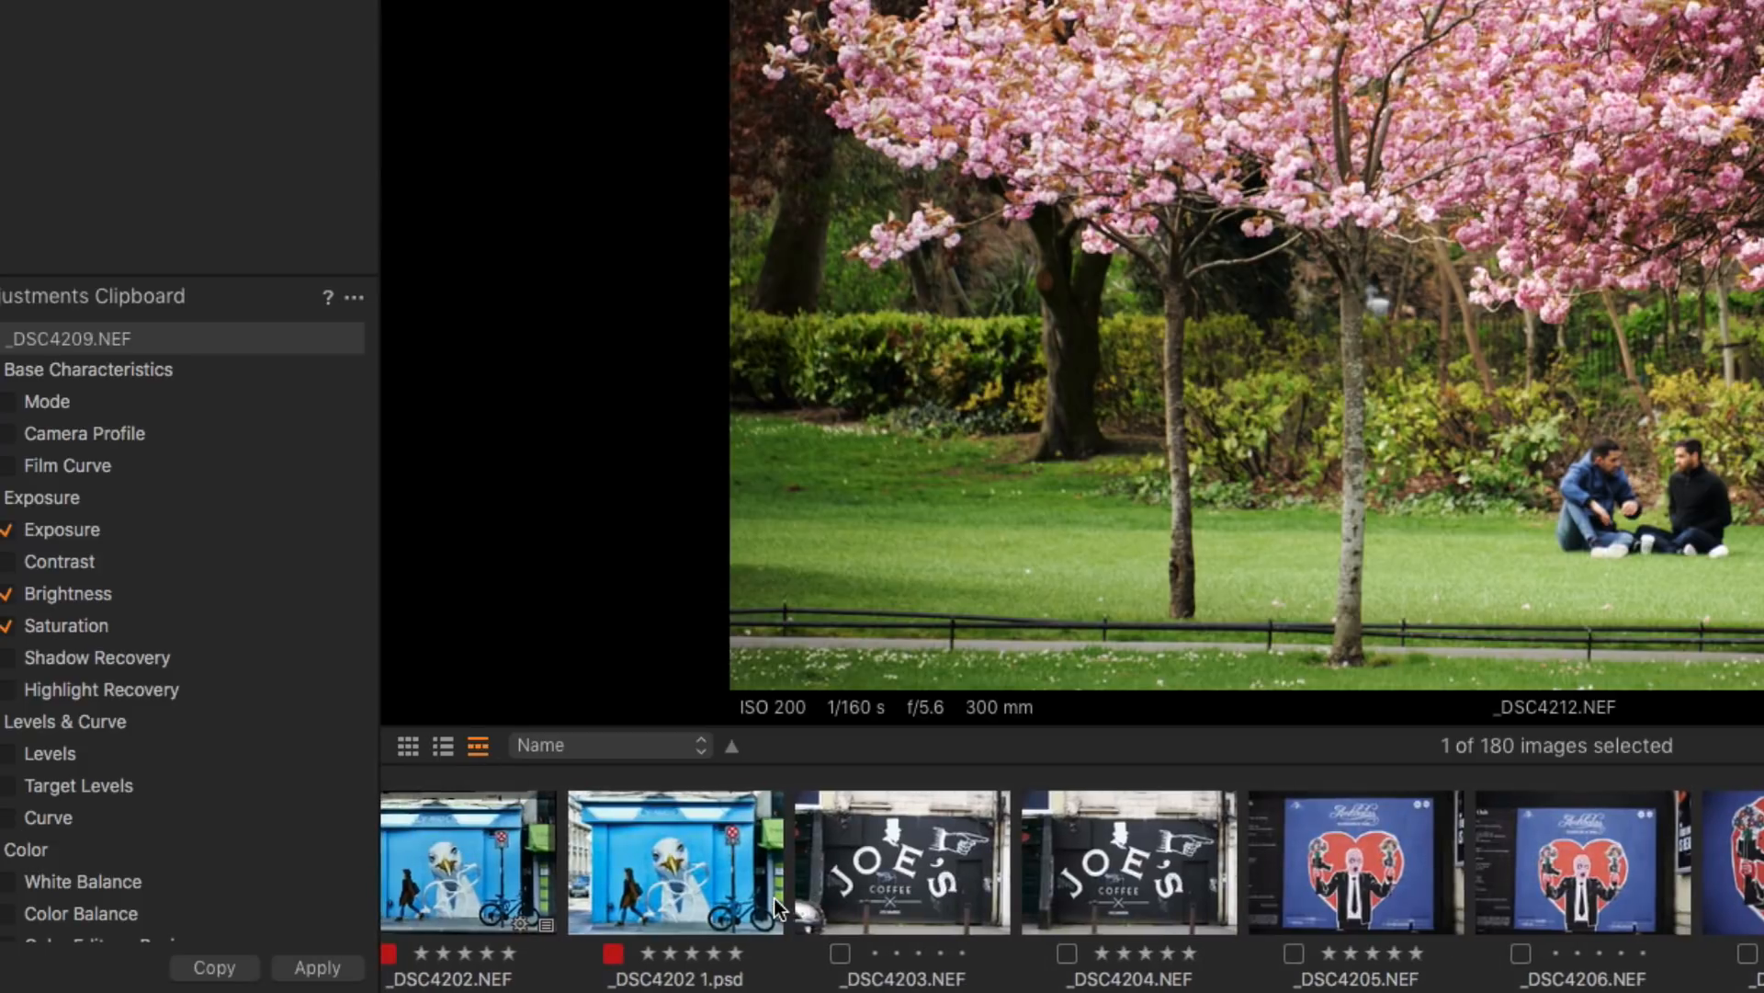
scroll(774, 897, "left", 4)
scroll(767, 899, "right", 8)
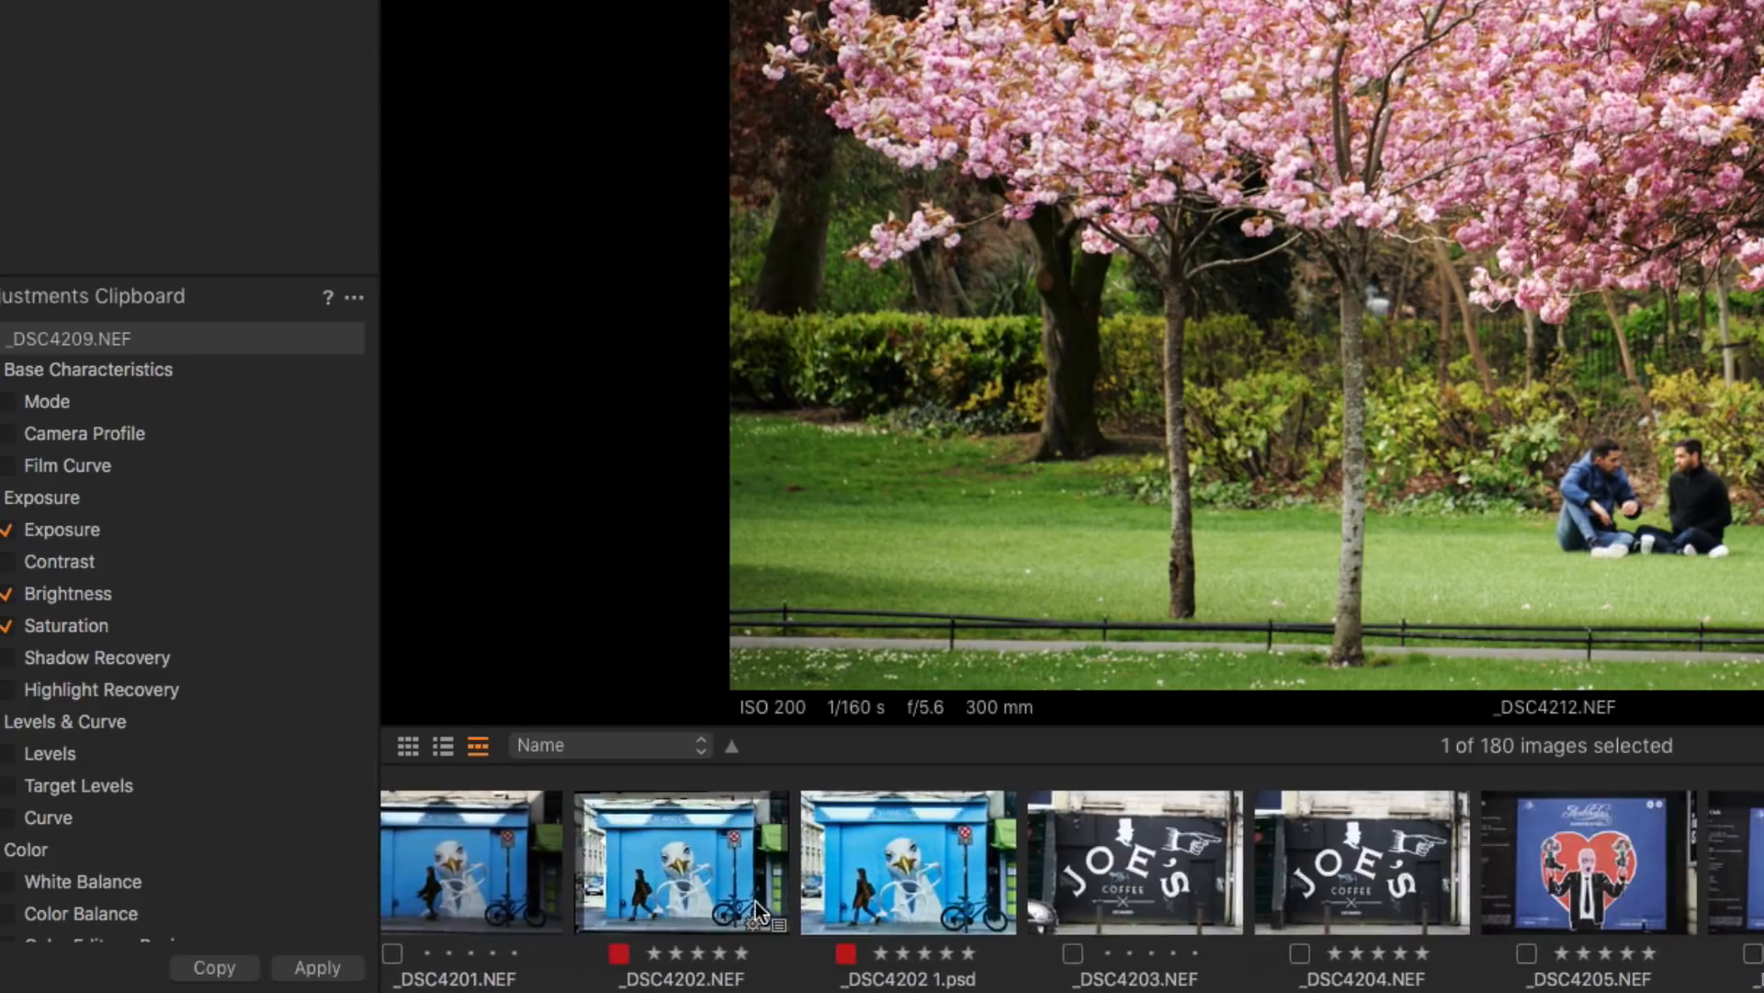
Step: Look through the images in the browser's list view and return the browser to grid view
left_click(443, 745)
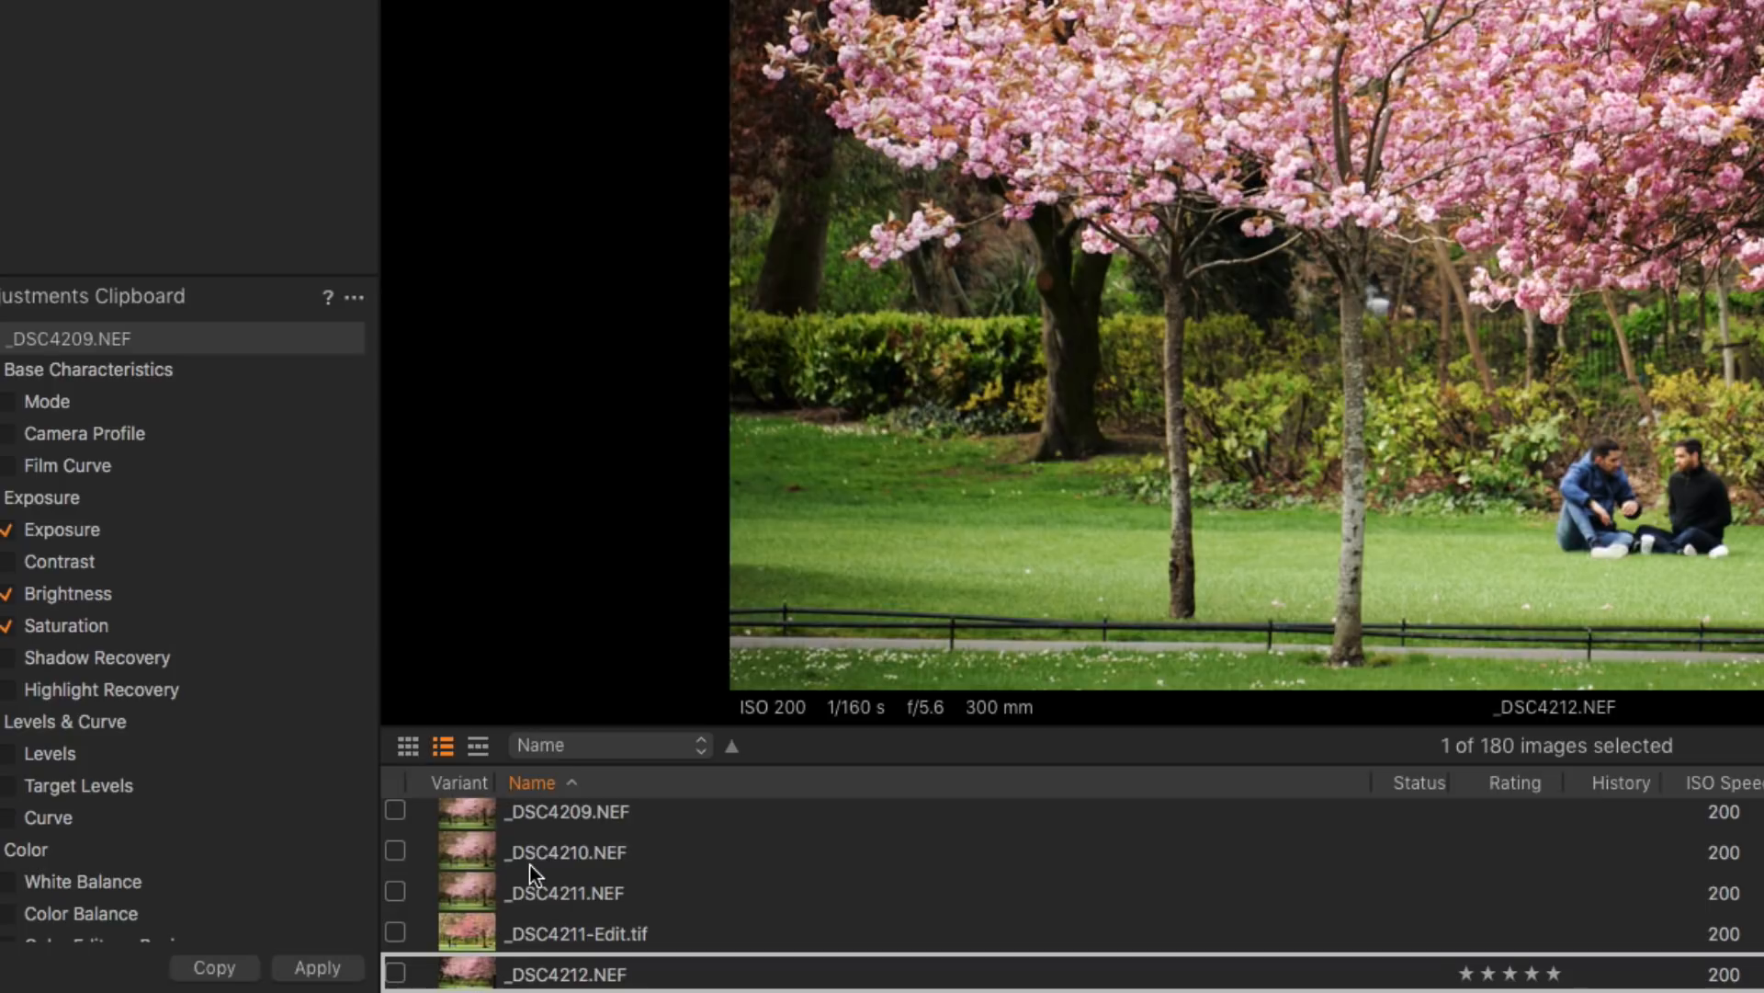
scroll(531, 869, "up", 5)
scroll(530, 864, "down", 6)
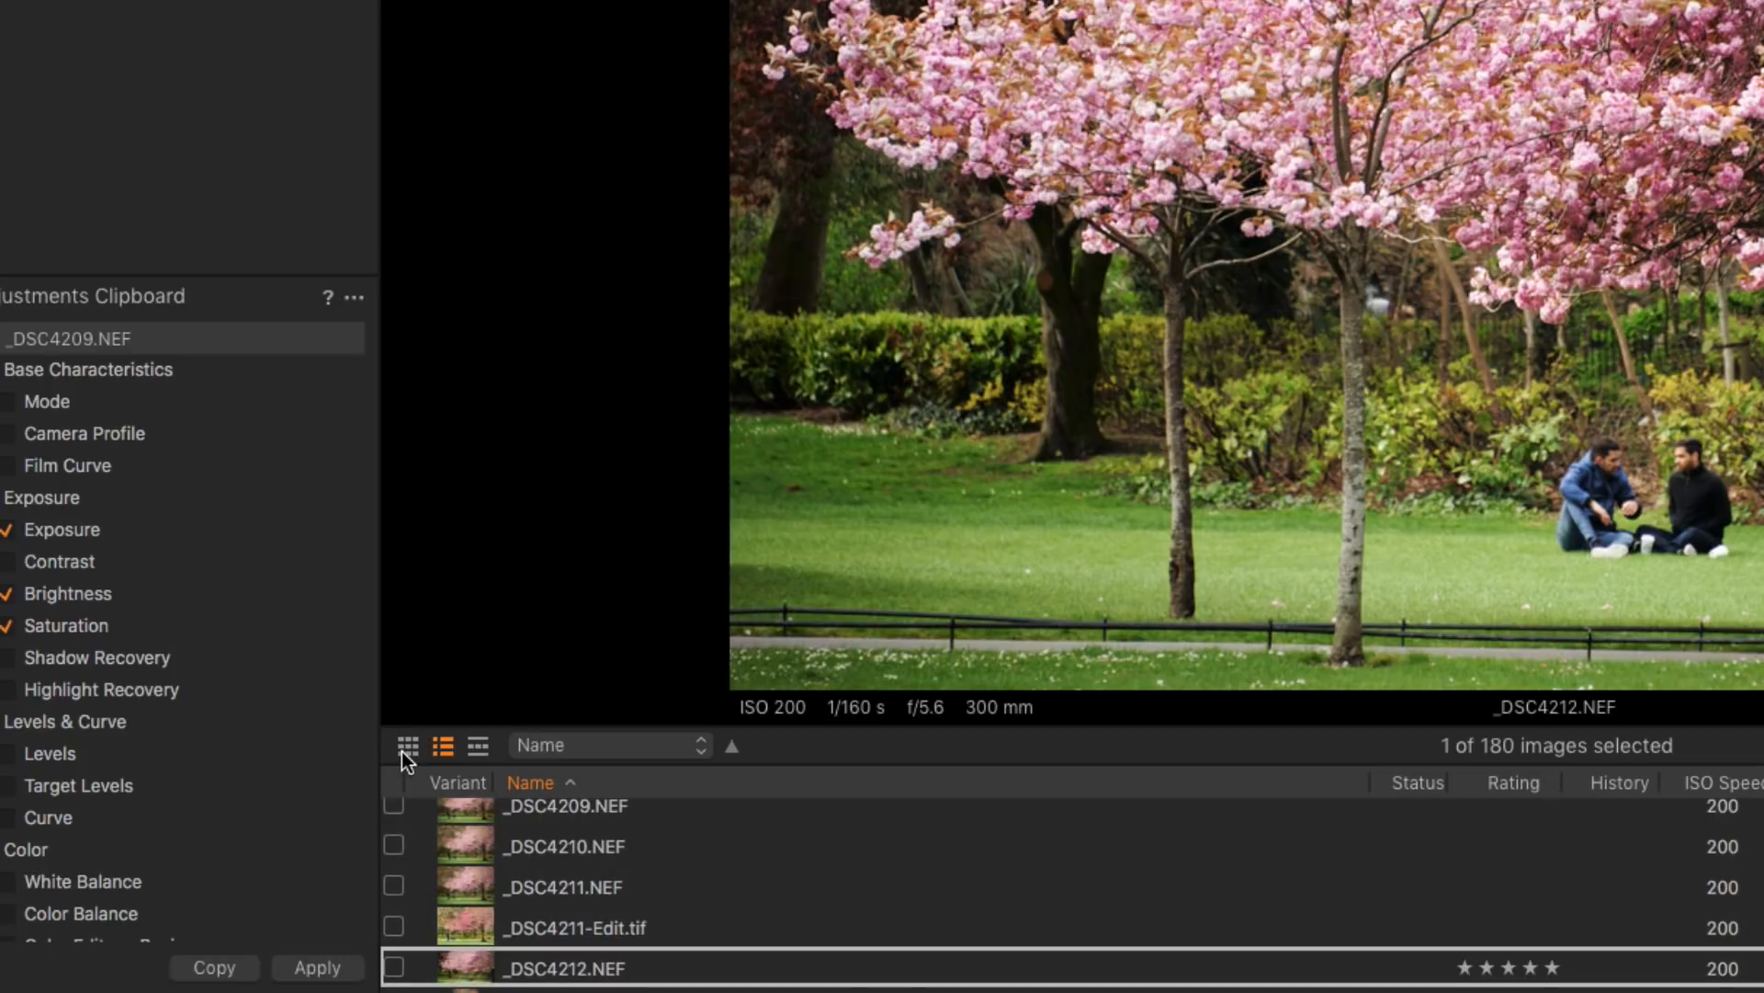
left_click(407, 745)
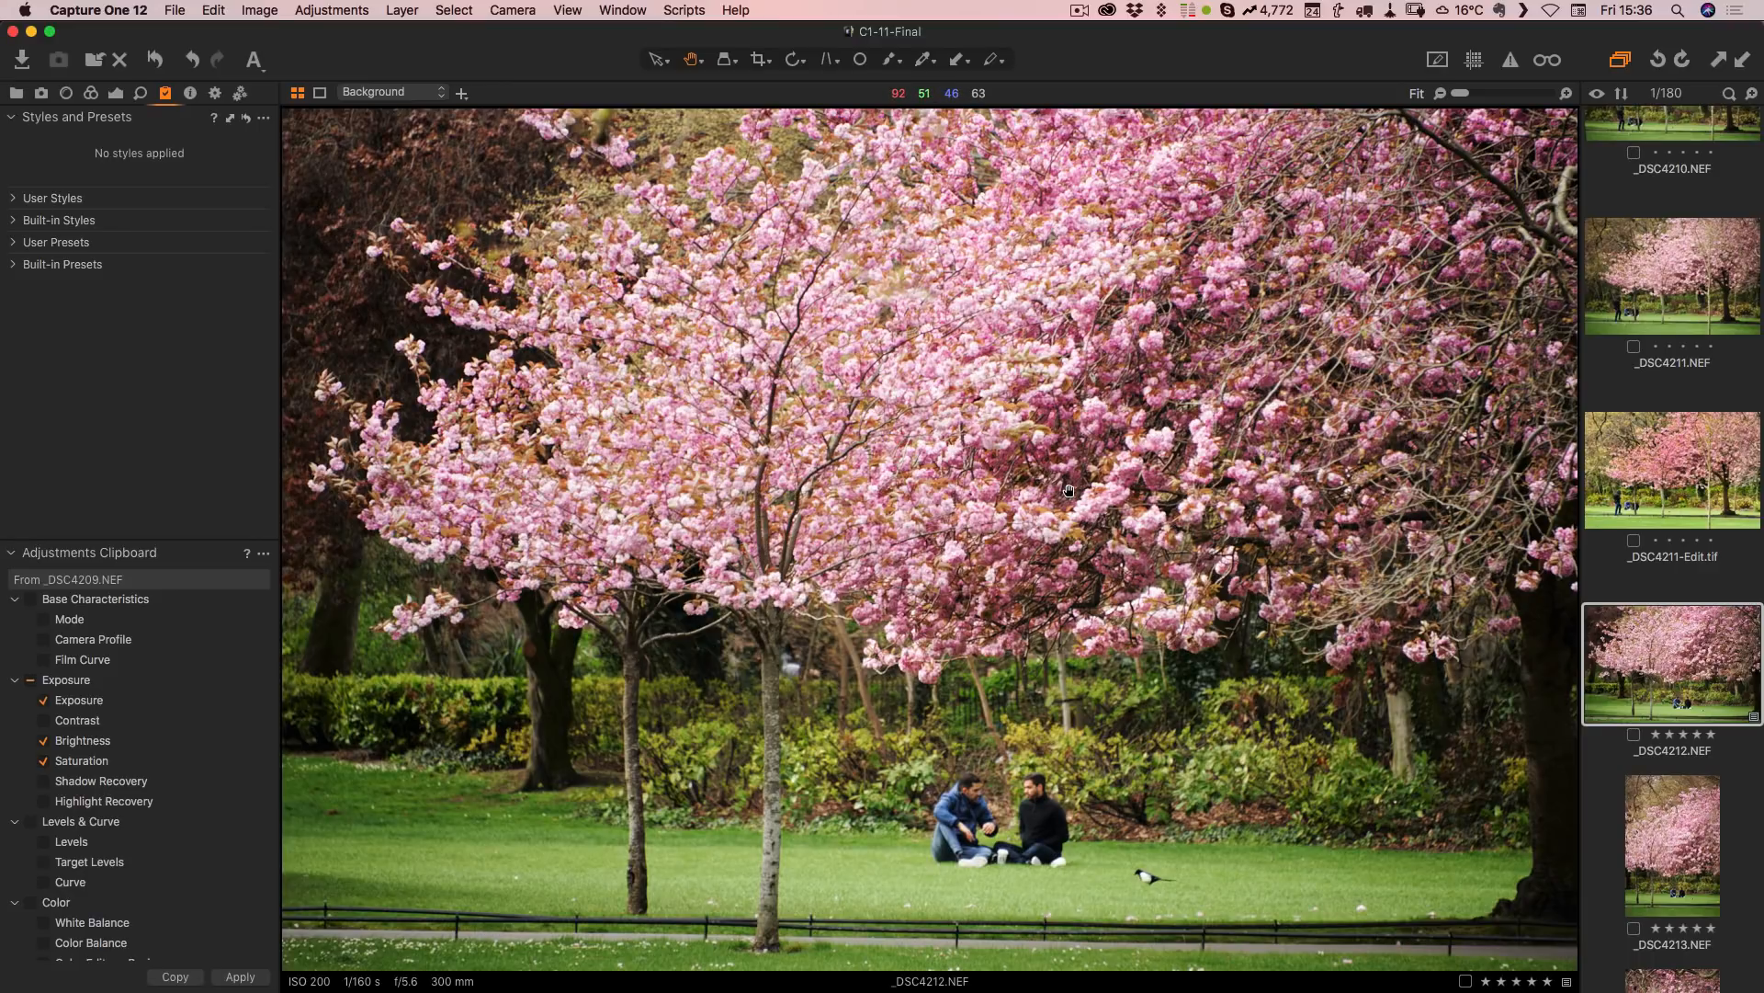
Step: Hide the viewer to look through the thumbnails in a full-size grid, and bring the viewer back
key("alt+super")
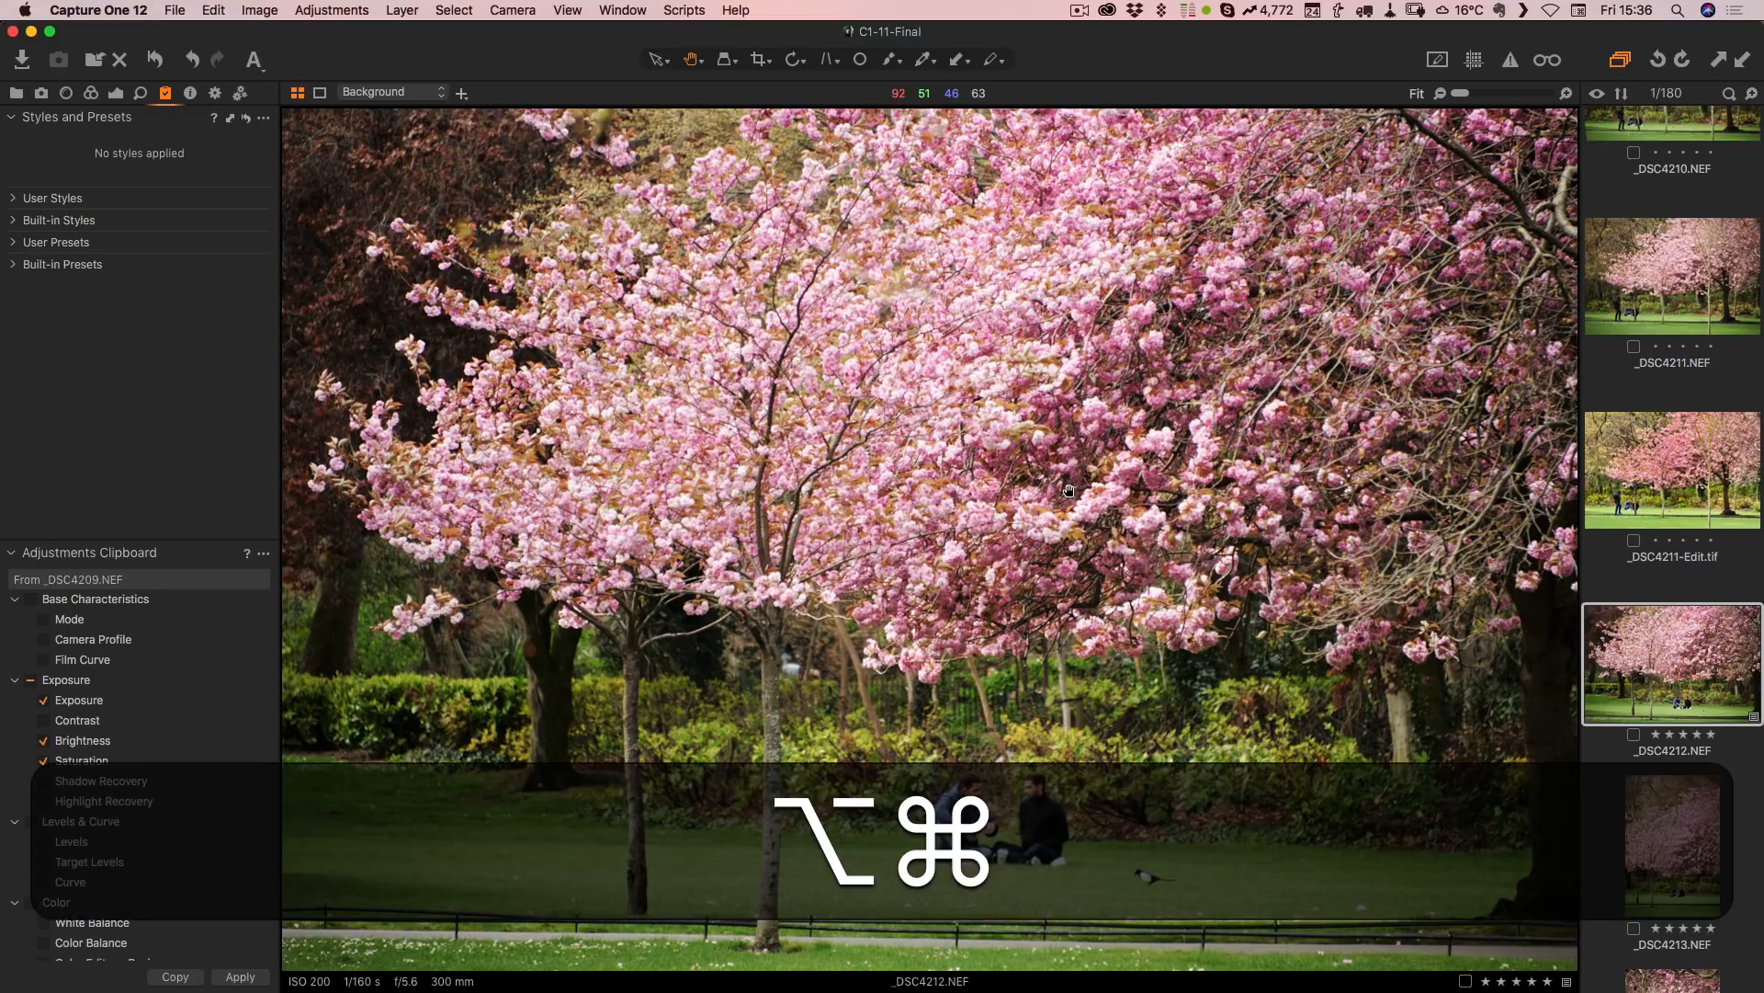
key("alt+super+v")
scroll(1209, 468, "up", 5)
scroll(1208, 468, "down", 4)
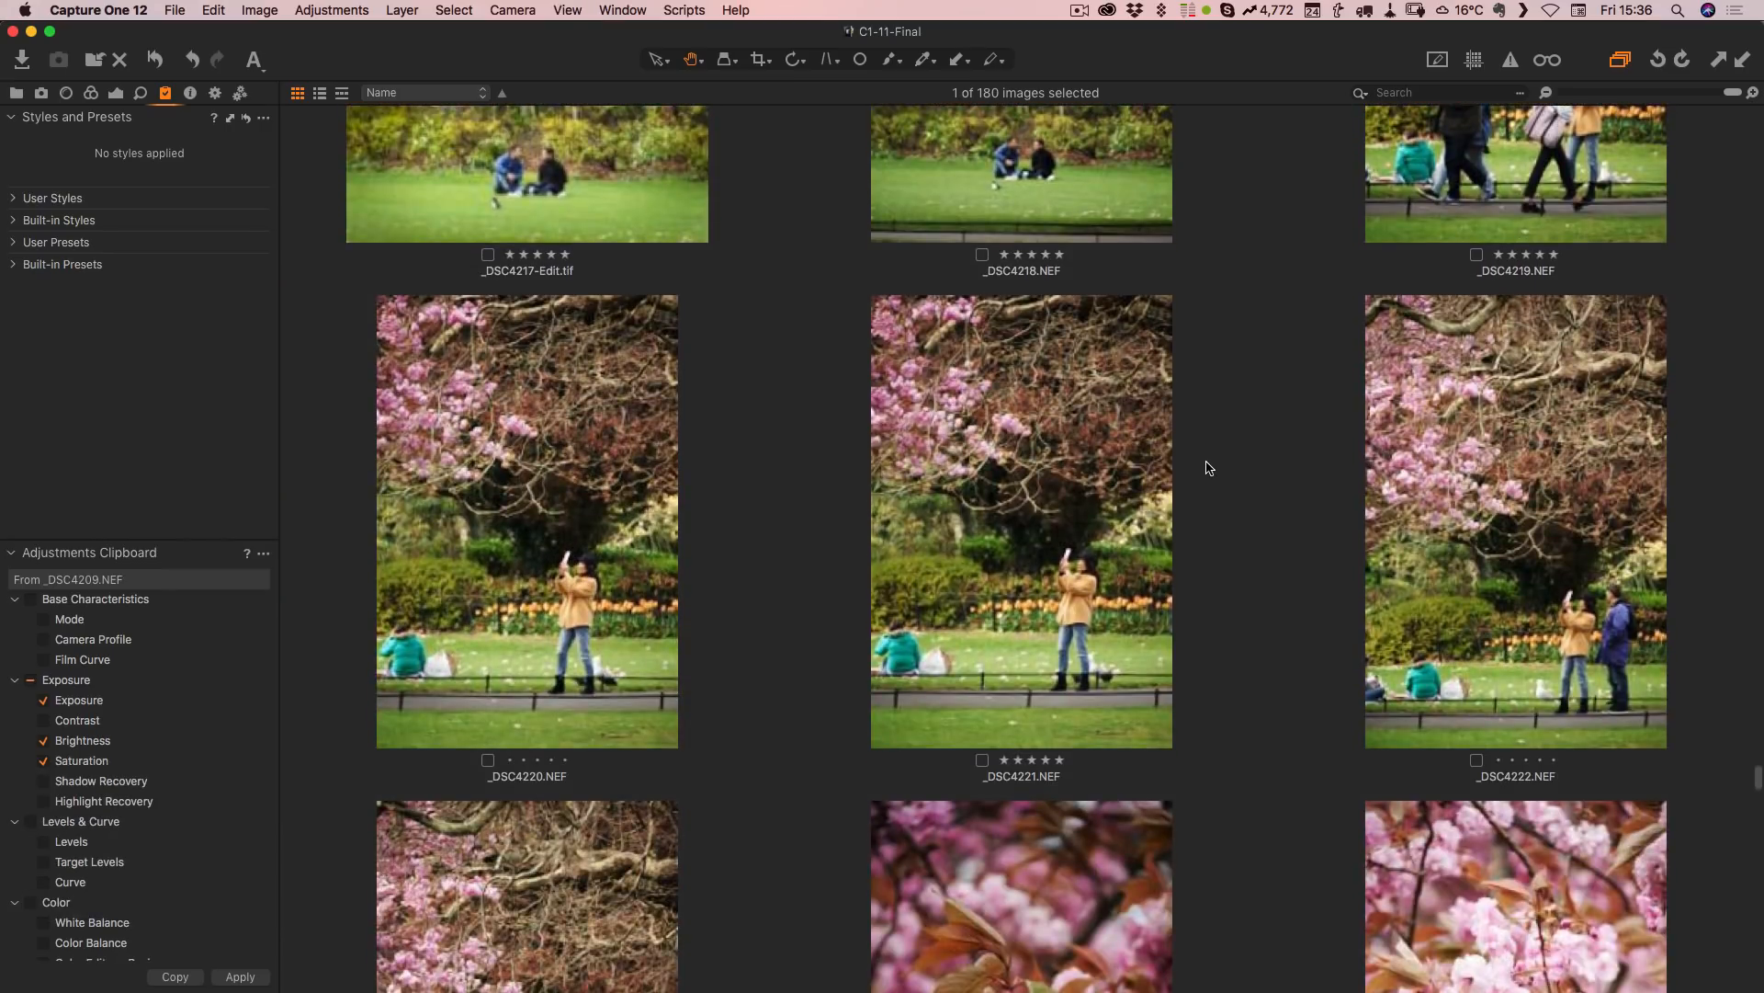
key("alt+super")
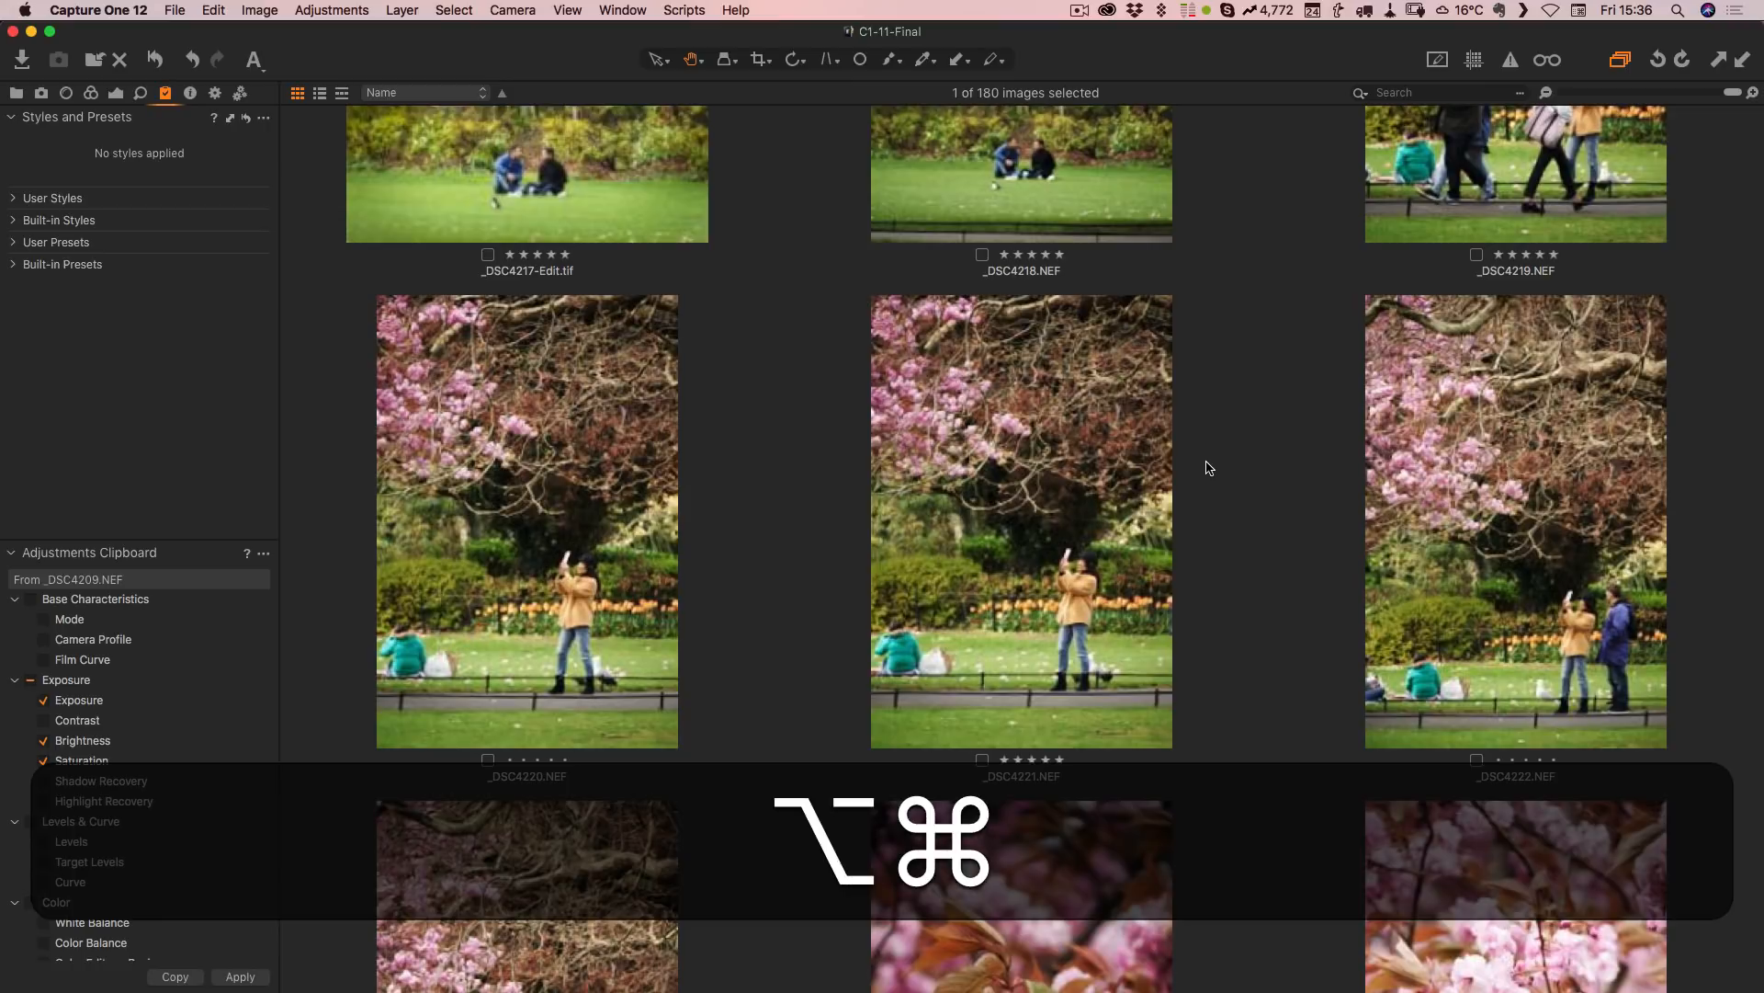
key("alt+super+v")
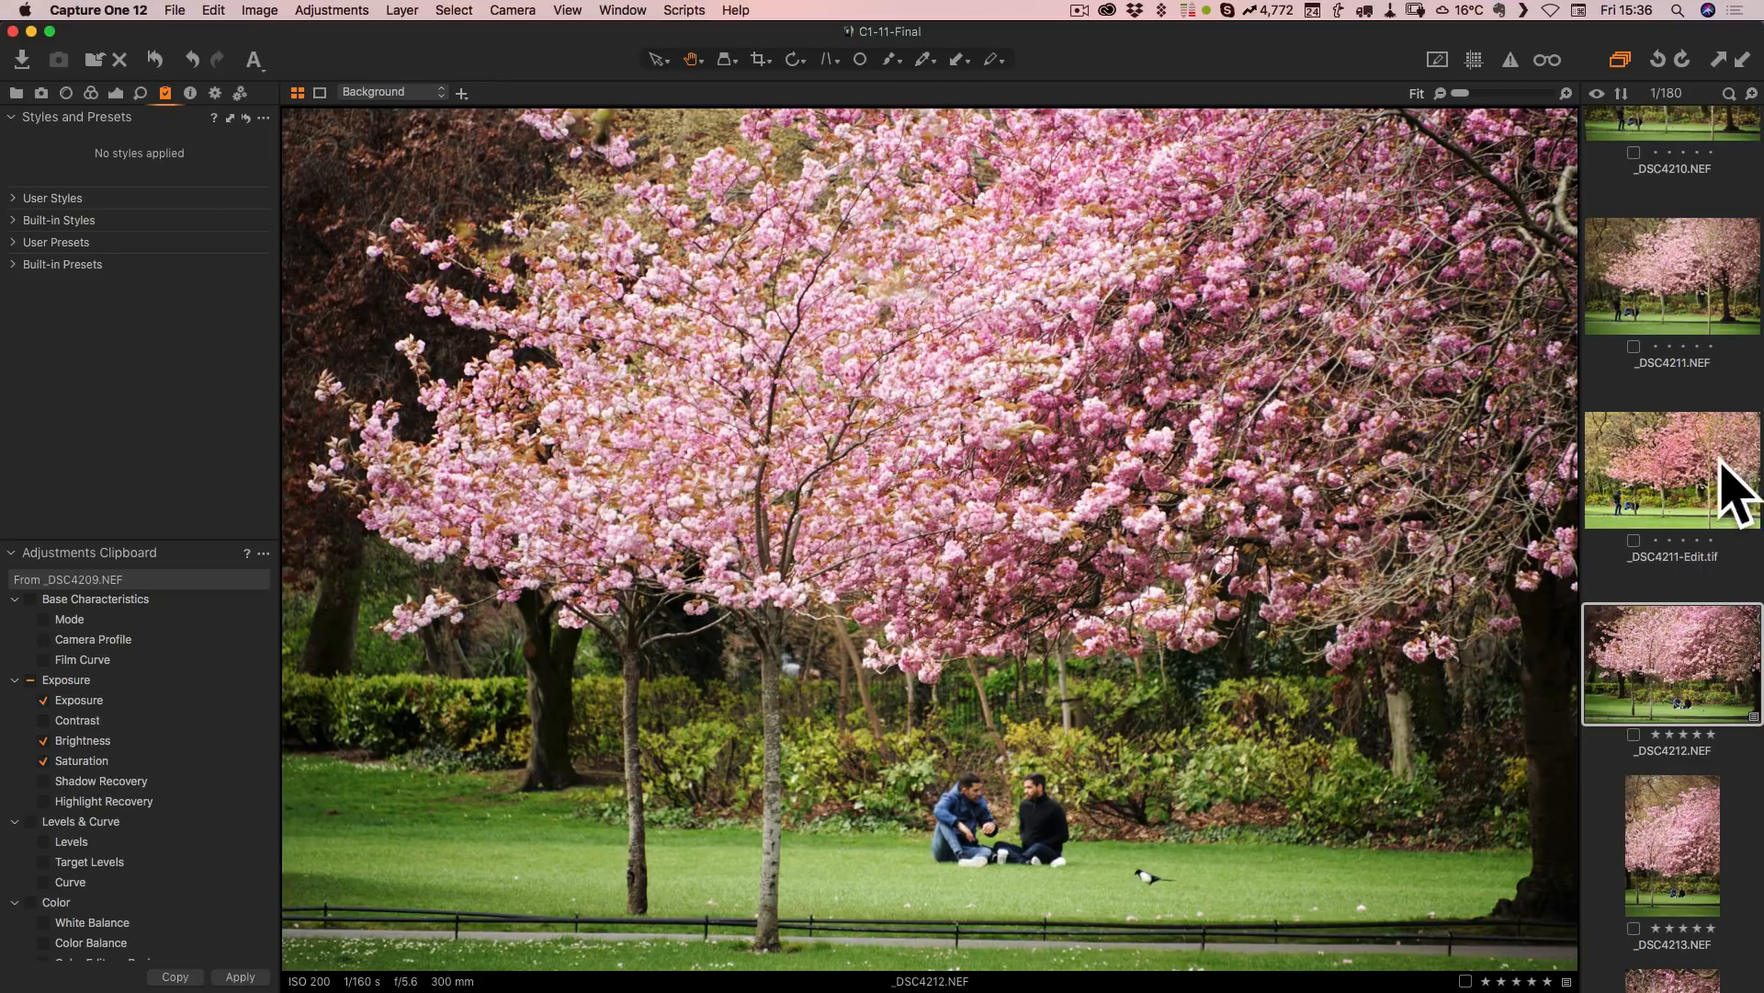
Step: Show the photo without the browser, restore the browser and look through the import's thumbnails
key("super+b")
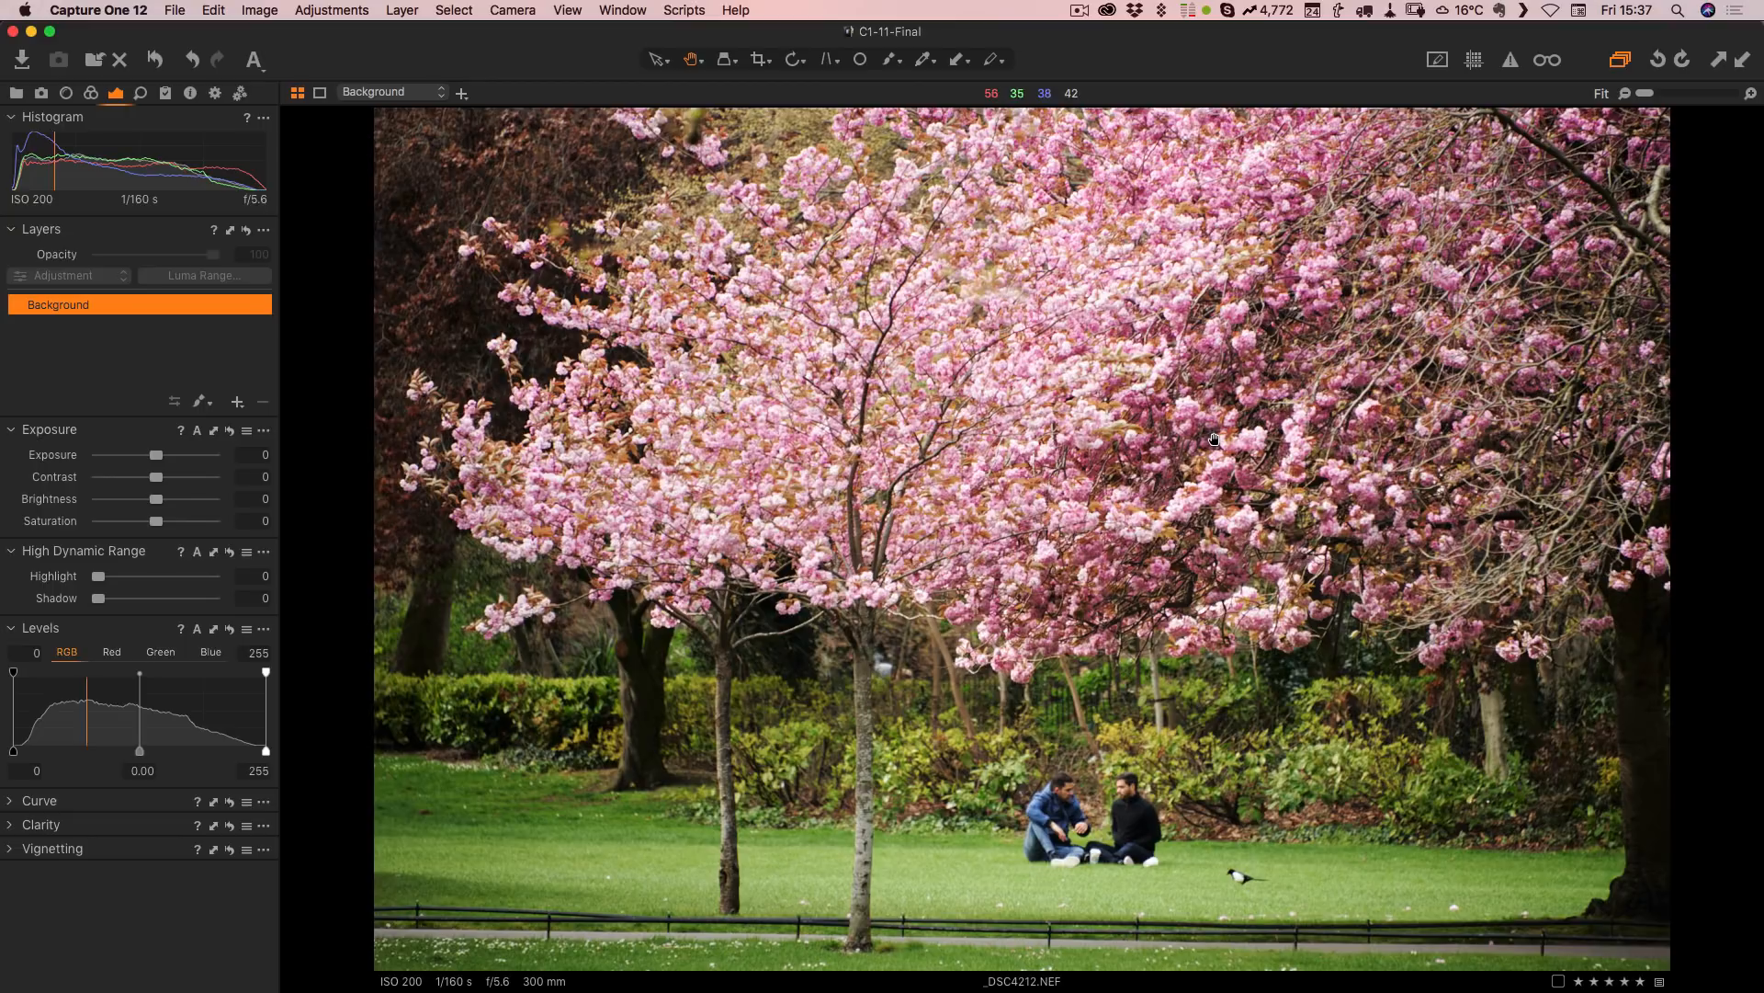
key("super+b")
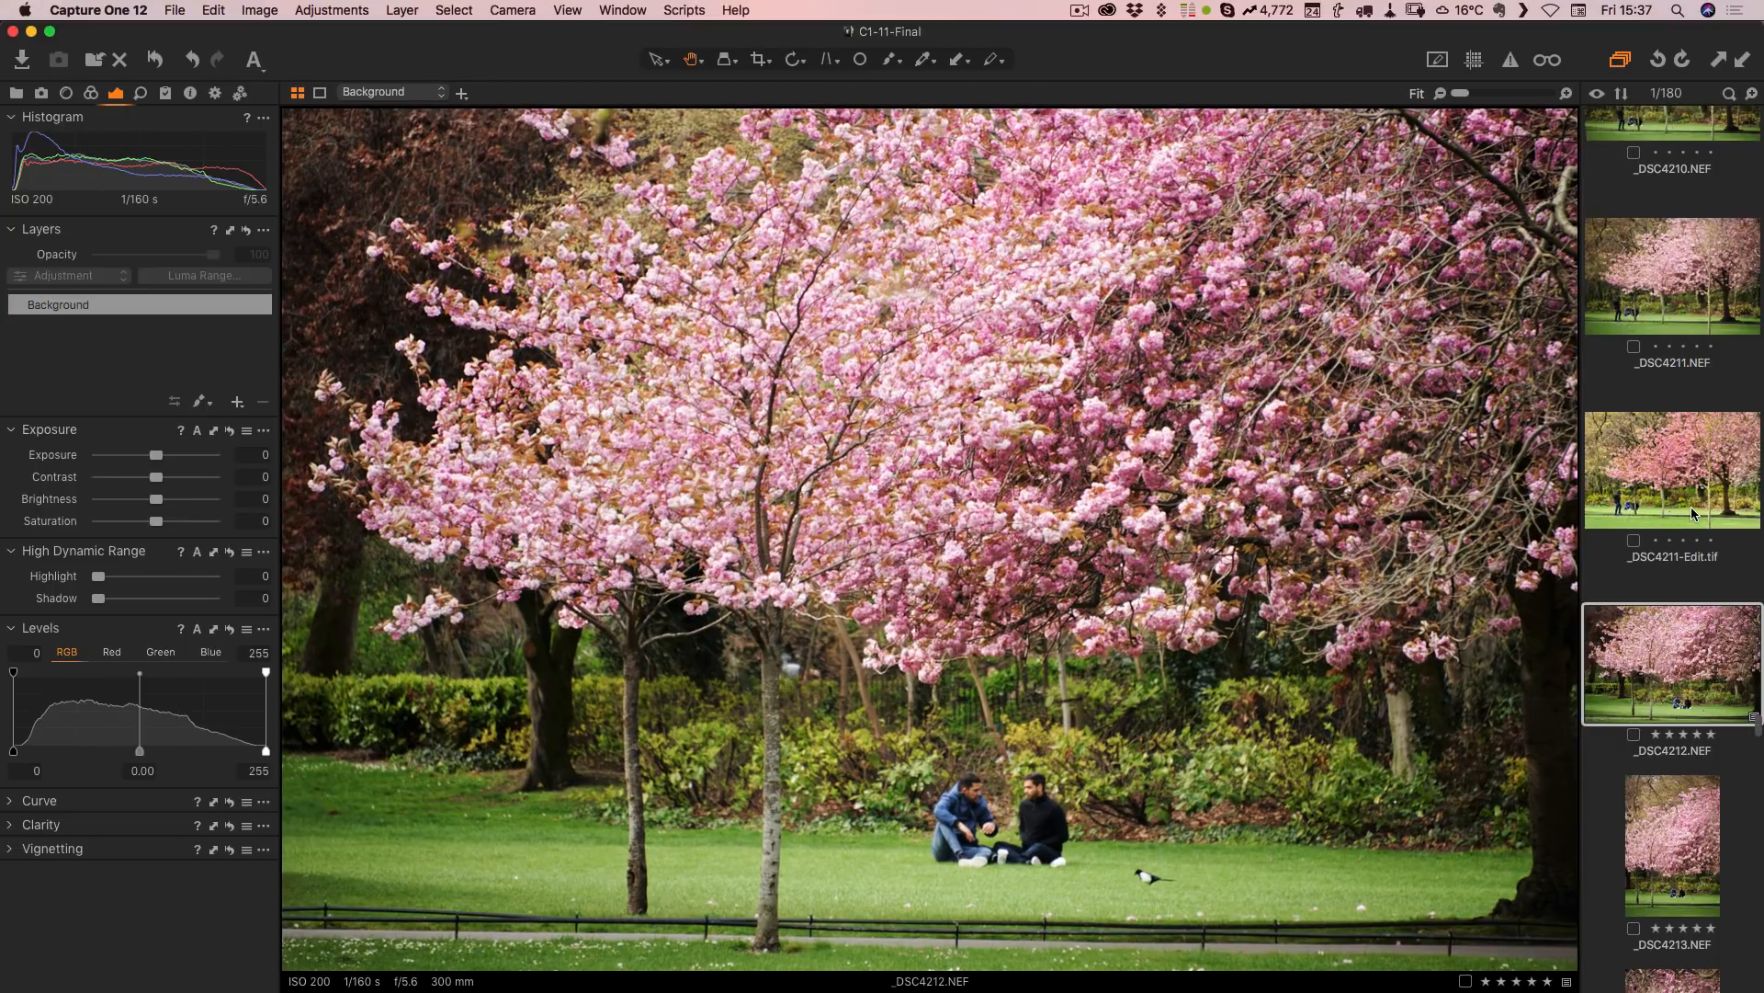
scroll(1691, 506, "down", 3)
scroll(1693, 512, "down", 15)
scroll(1694, 513, "down", 20)
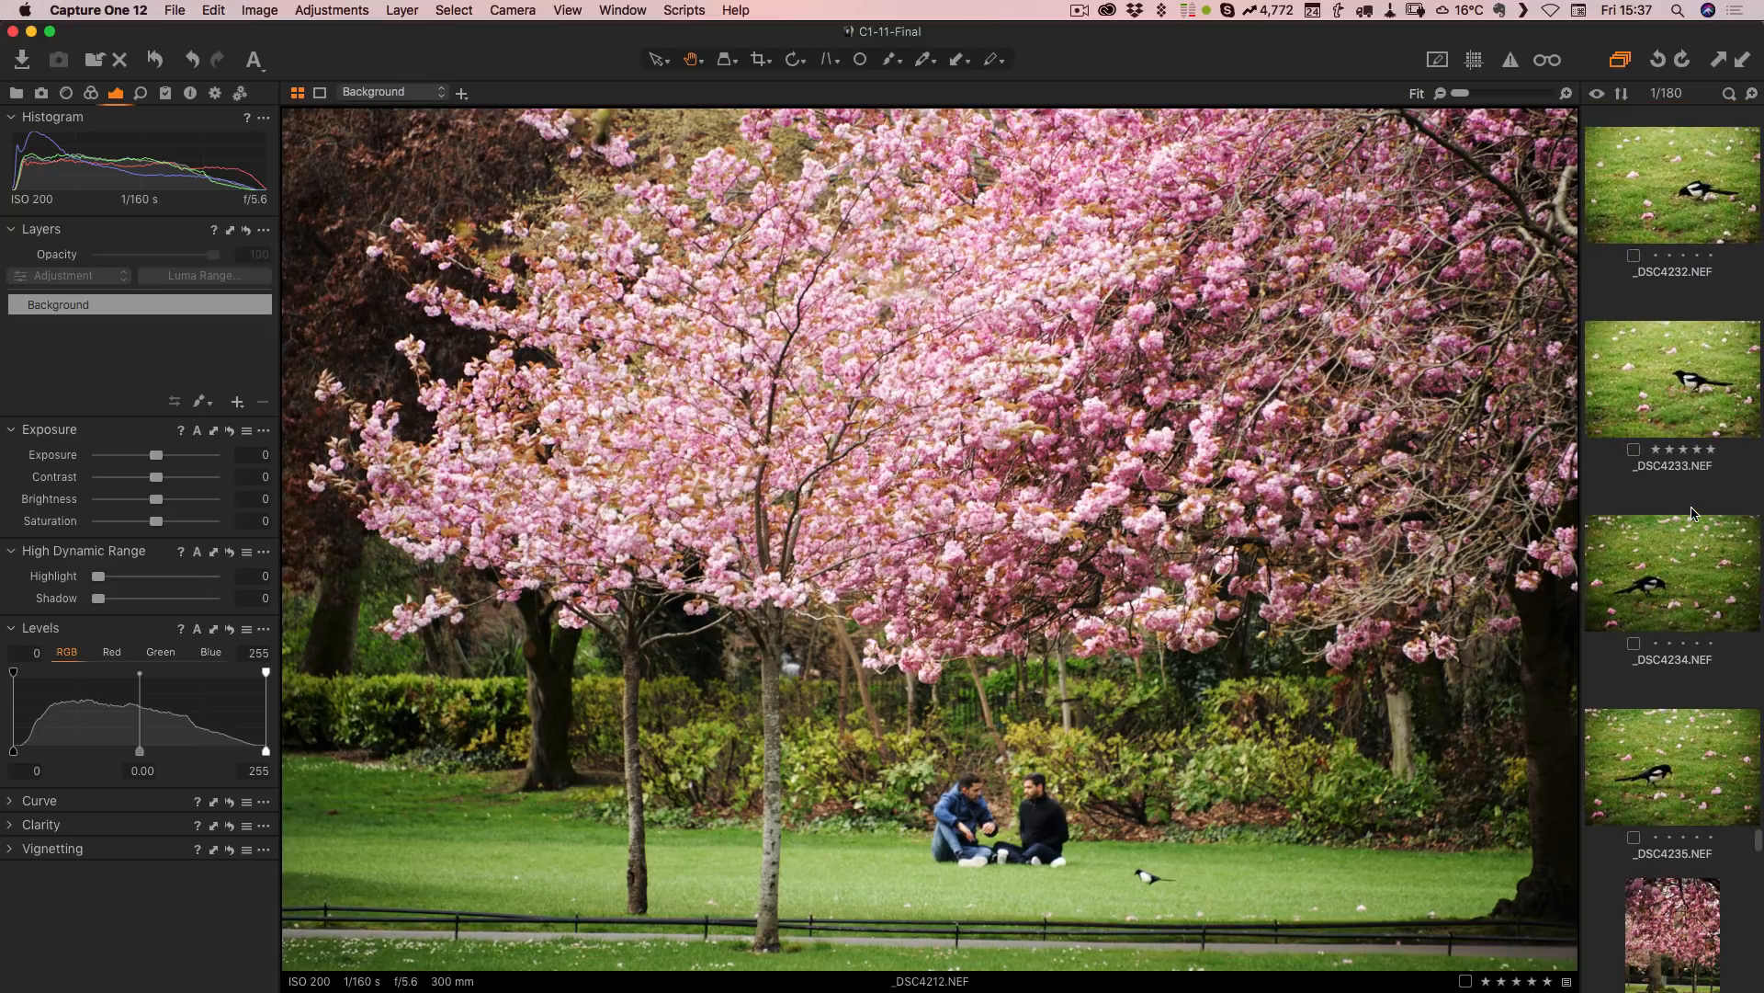
scroll(1695, 513, "up", 7)
scroll(1694, 513, "up", 20)
scroll(1695, 513, "up", 2)
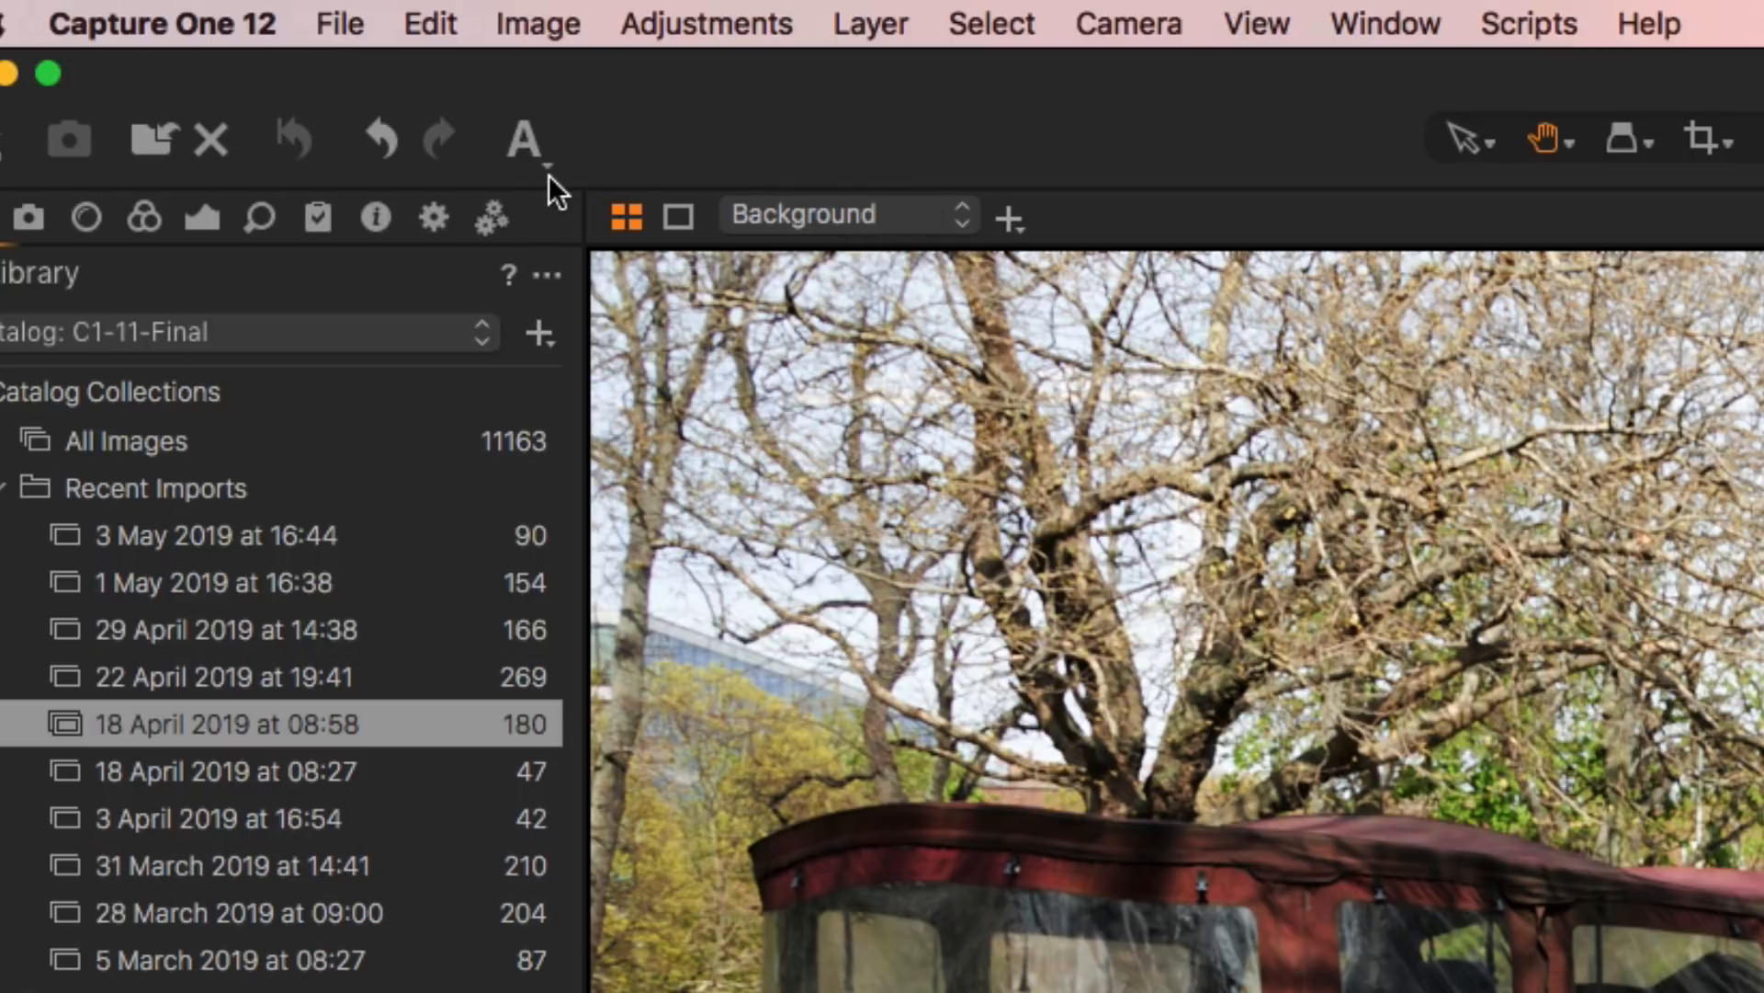
Step: Exclude Exposure, Contrast and Brightness, High Dynamic Range and Levels from the auto adjustments, leaving only White Balance enabled
left_click(527, 134)
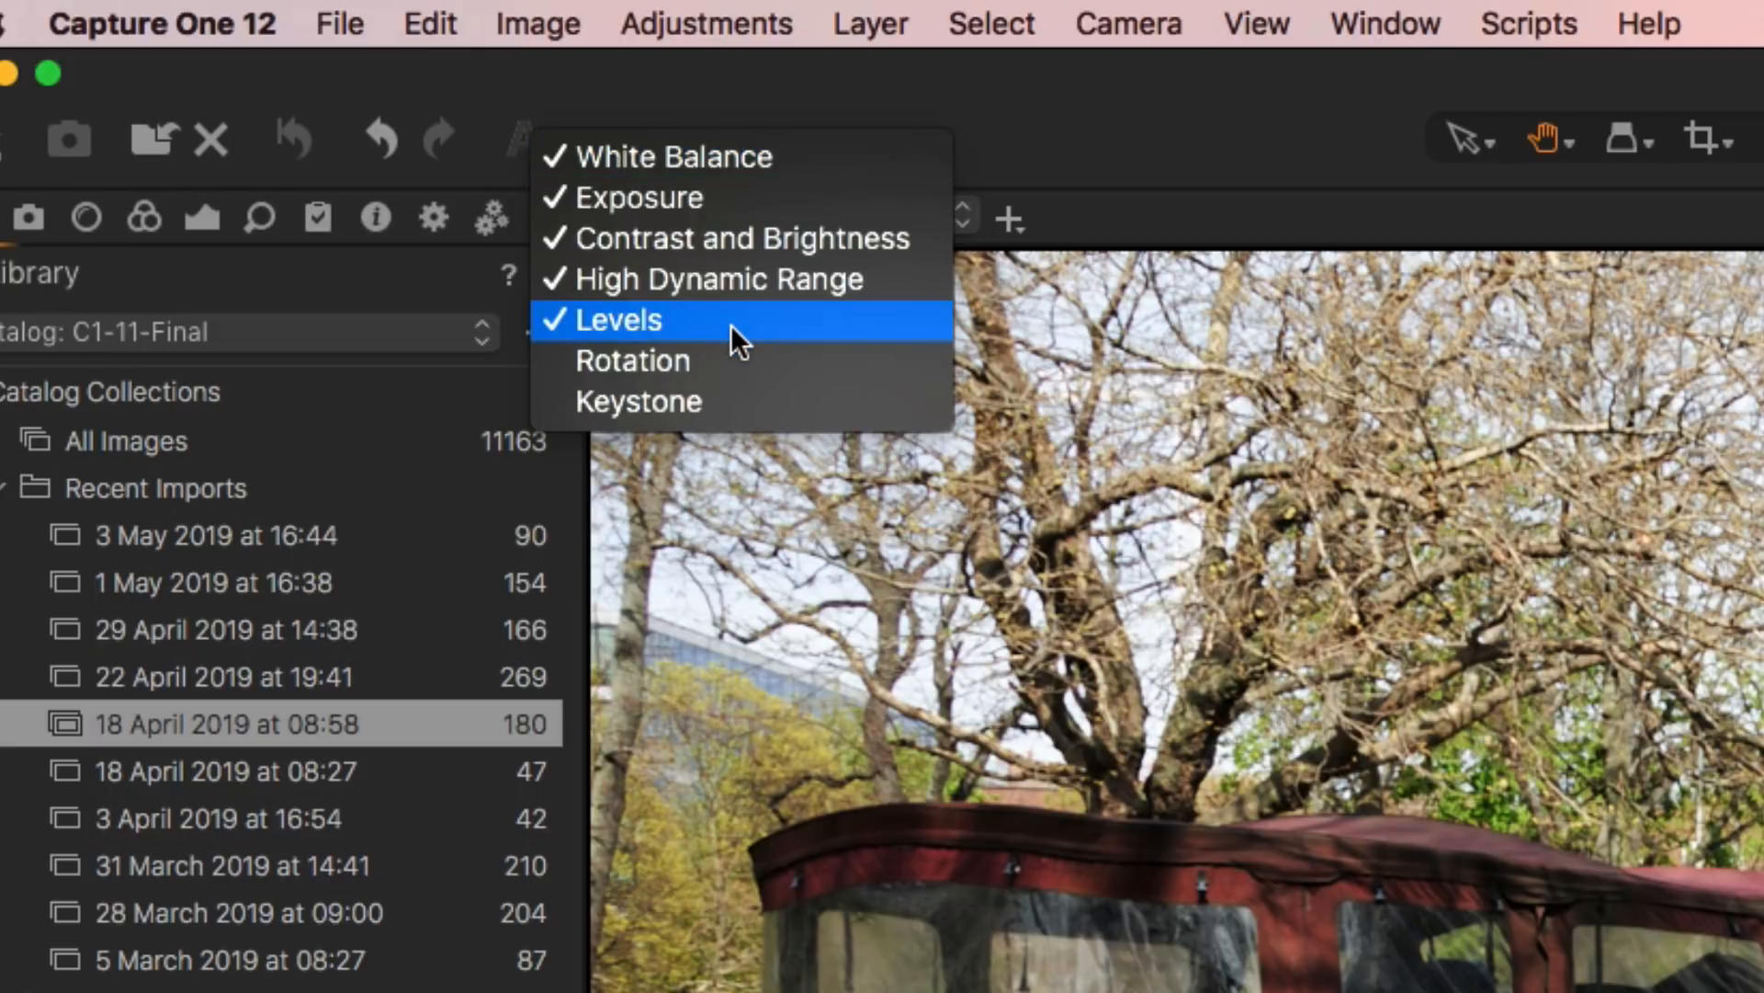
left_click(701, 193)
left_click(529, 147)
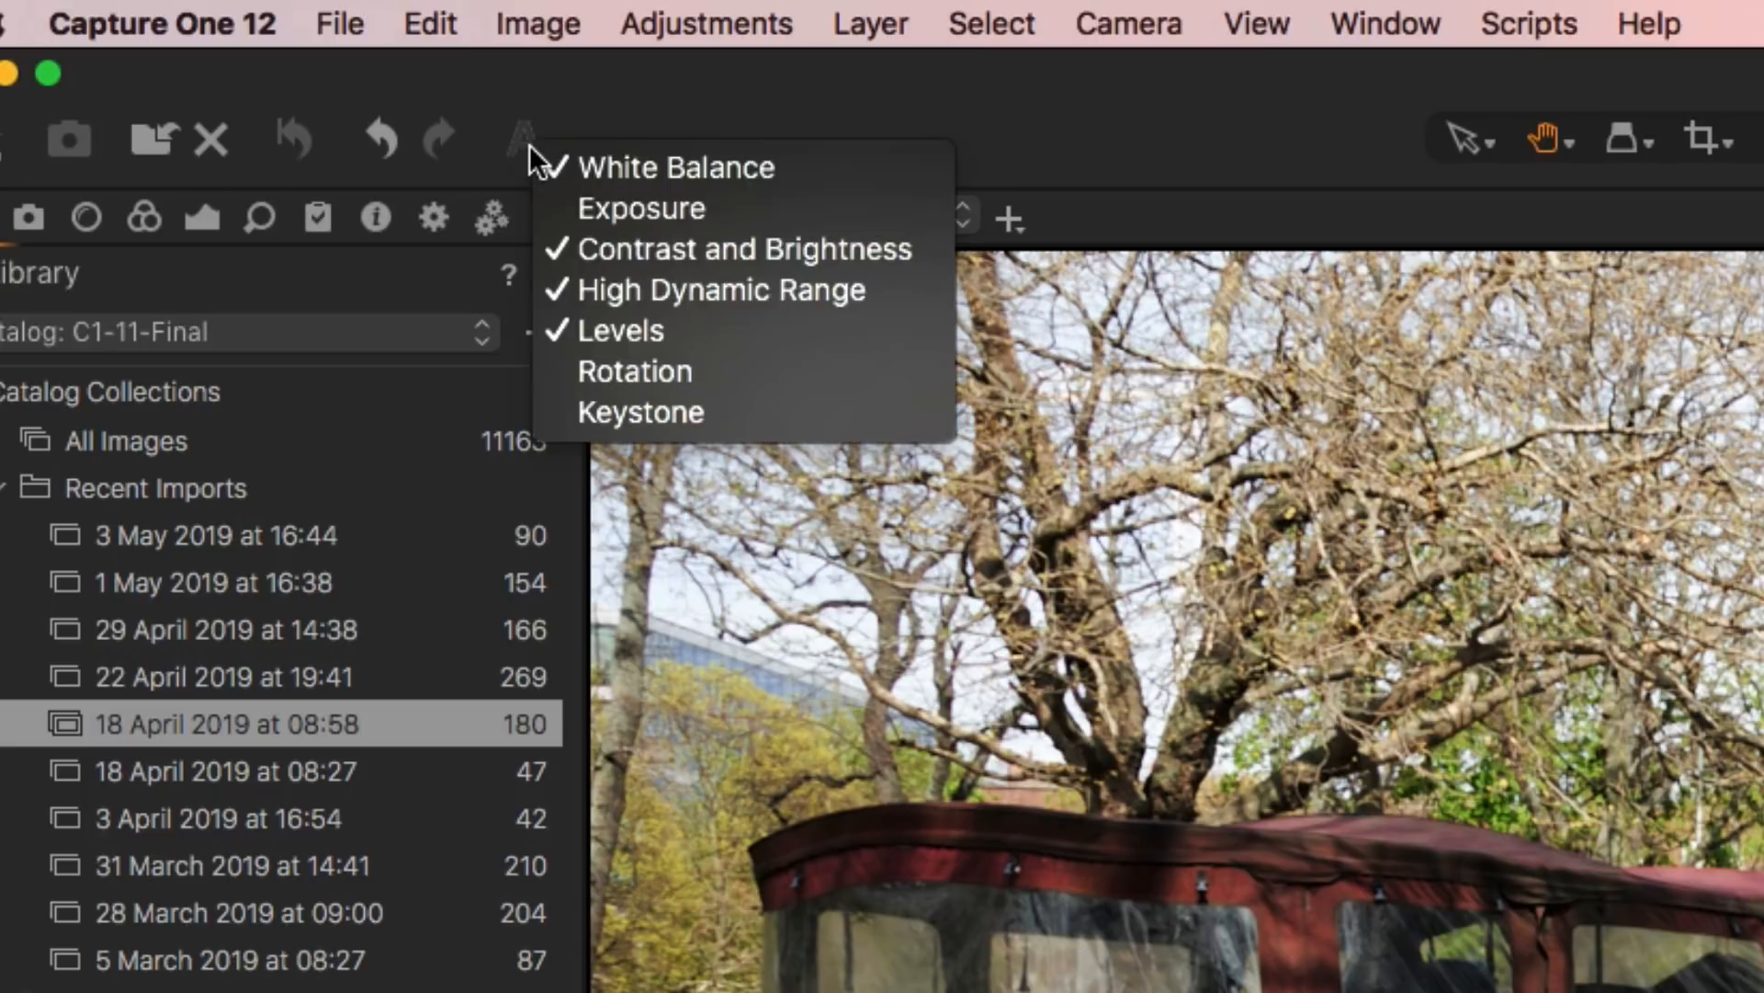
left_click(614, 252)
left_click(530, 140)
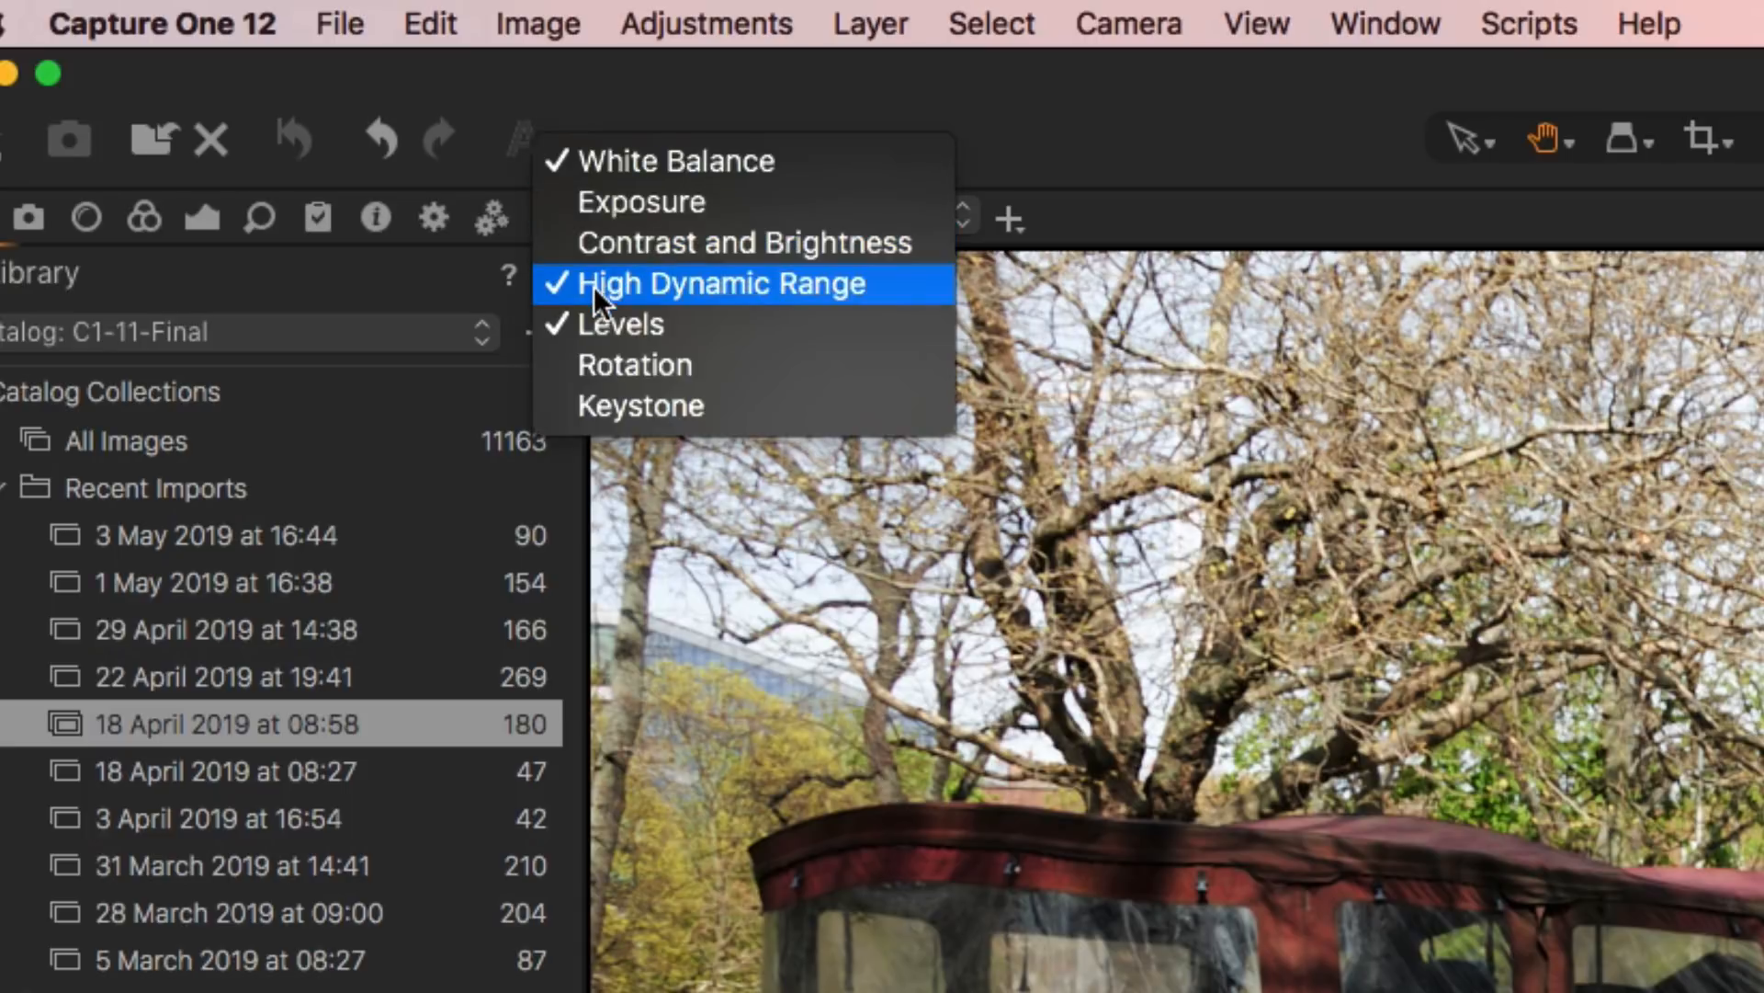
left_click(594, 284)
left_click(535, 143)
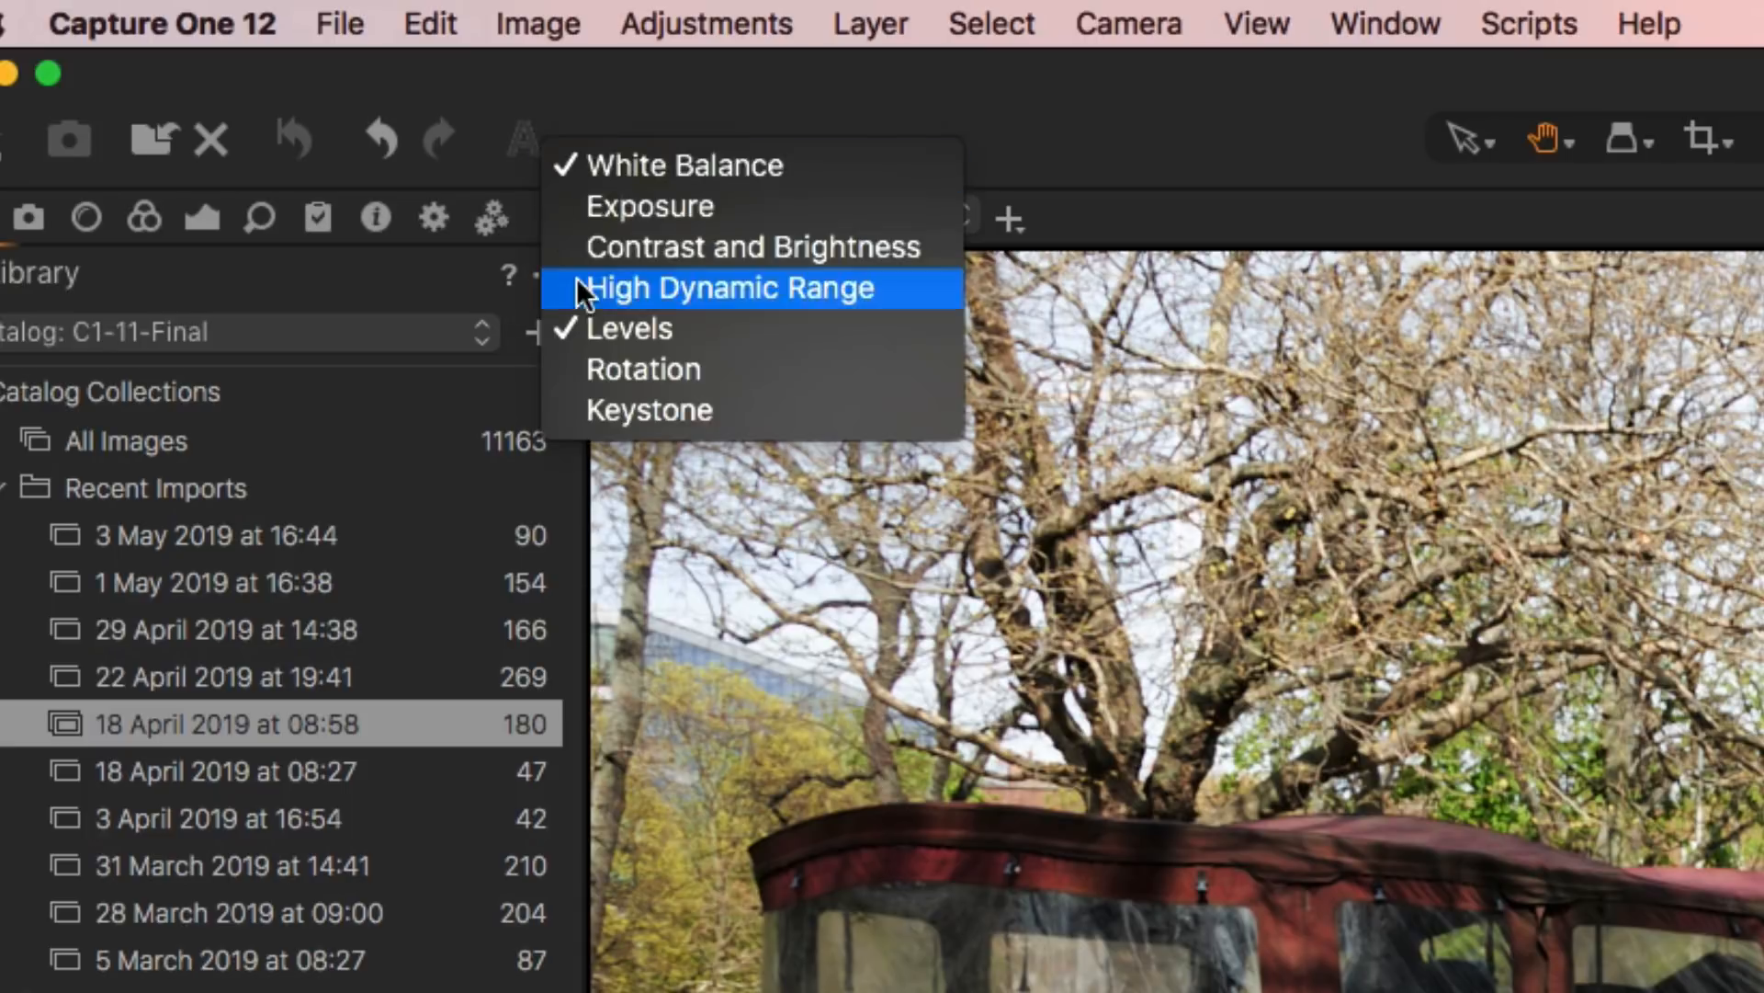
left_click(595, 333)
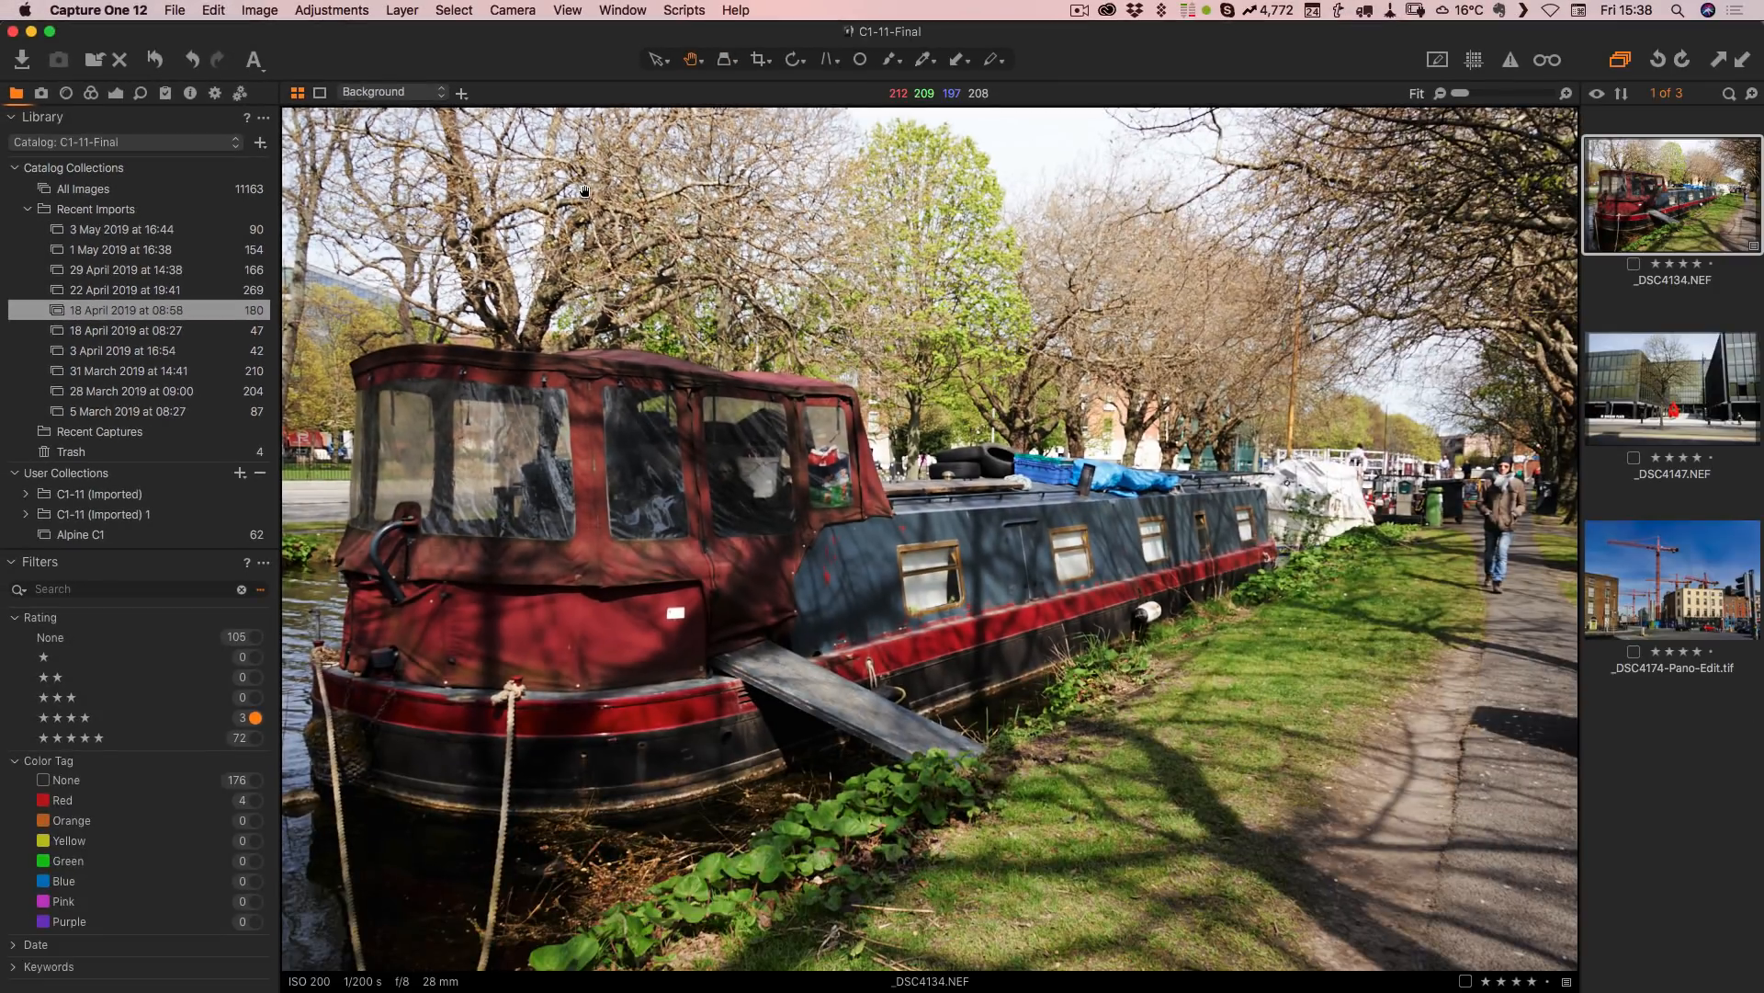
Step: Undo the auto adjustment on the boat photo and include Exposure, Contrast and Brightness, and High Dynamic Range in the auto adjustments
key("super+z")
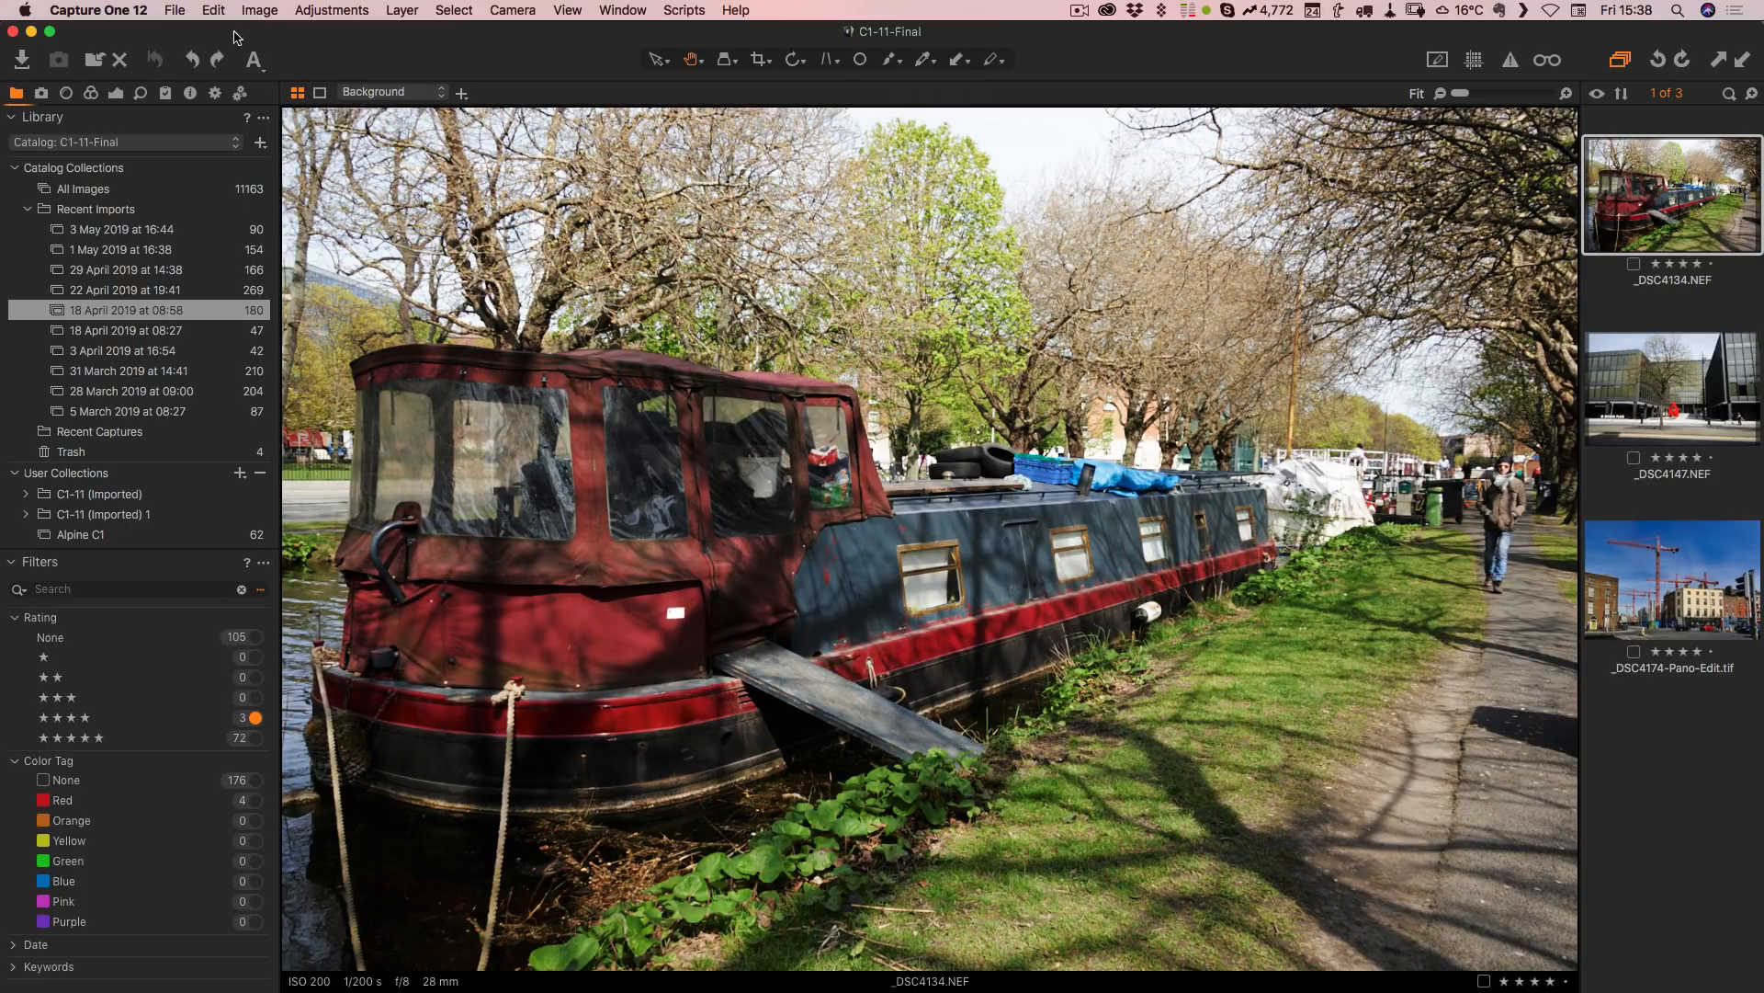
left_click(254, 62)
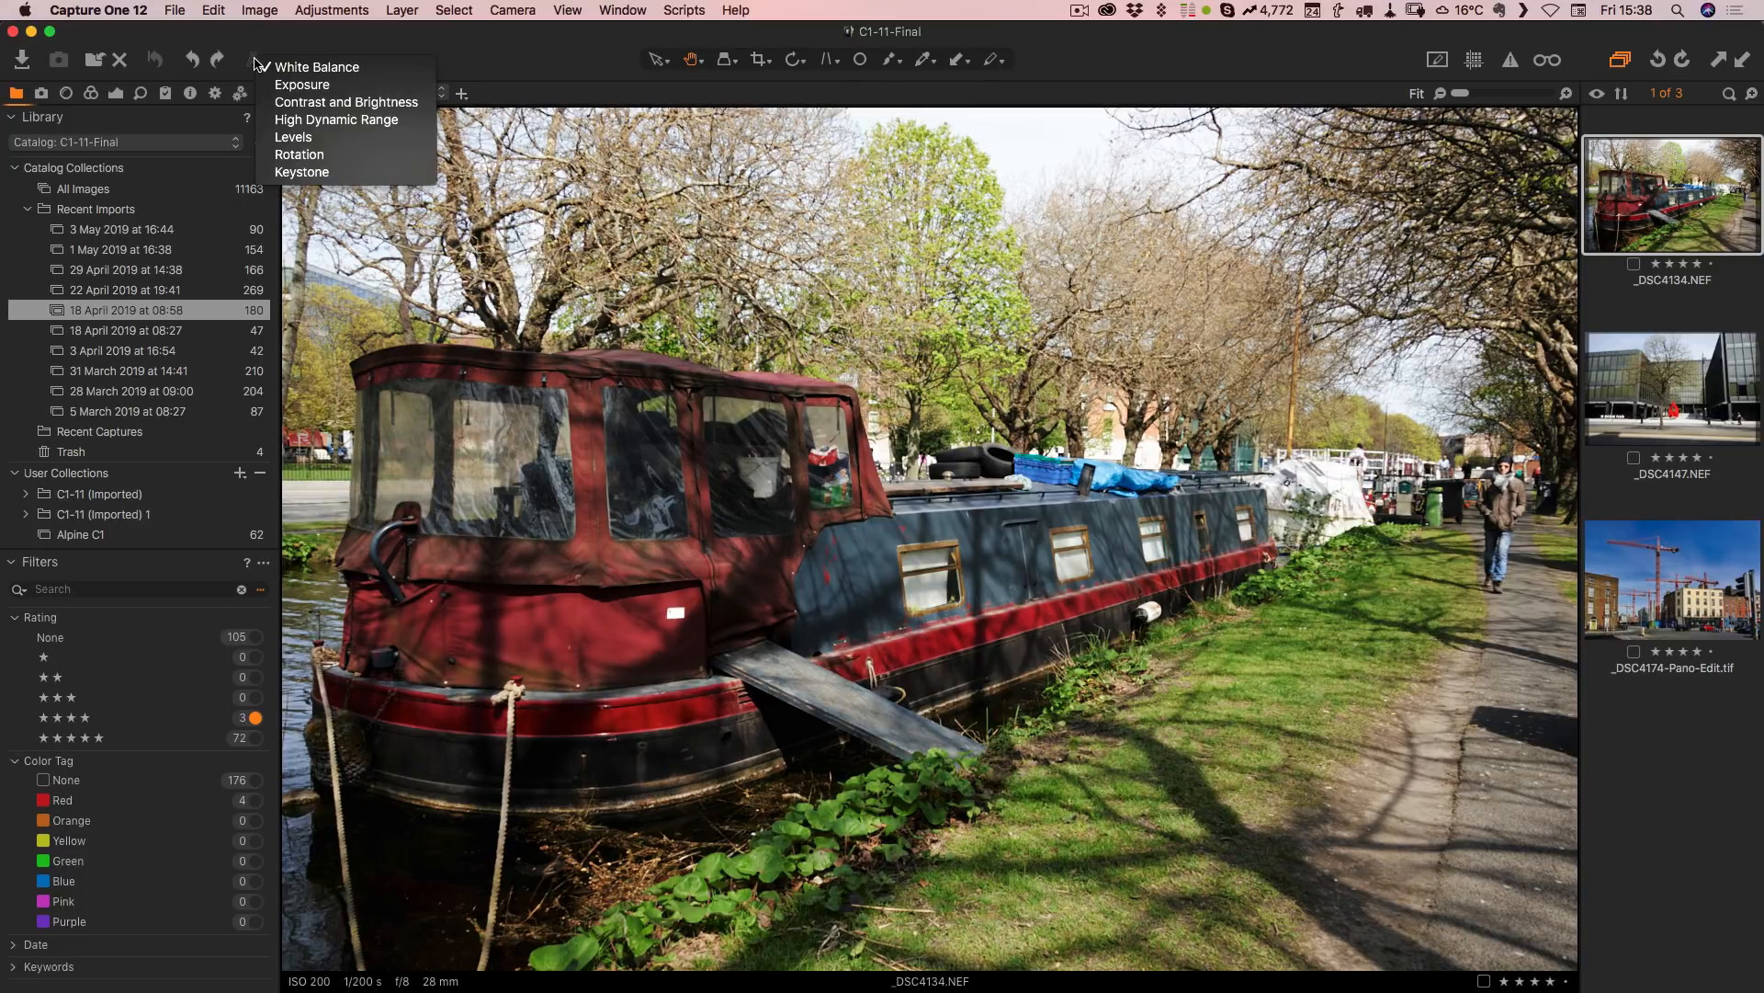
left_click(318, 88)
left_click(257, 62)
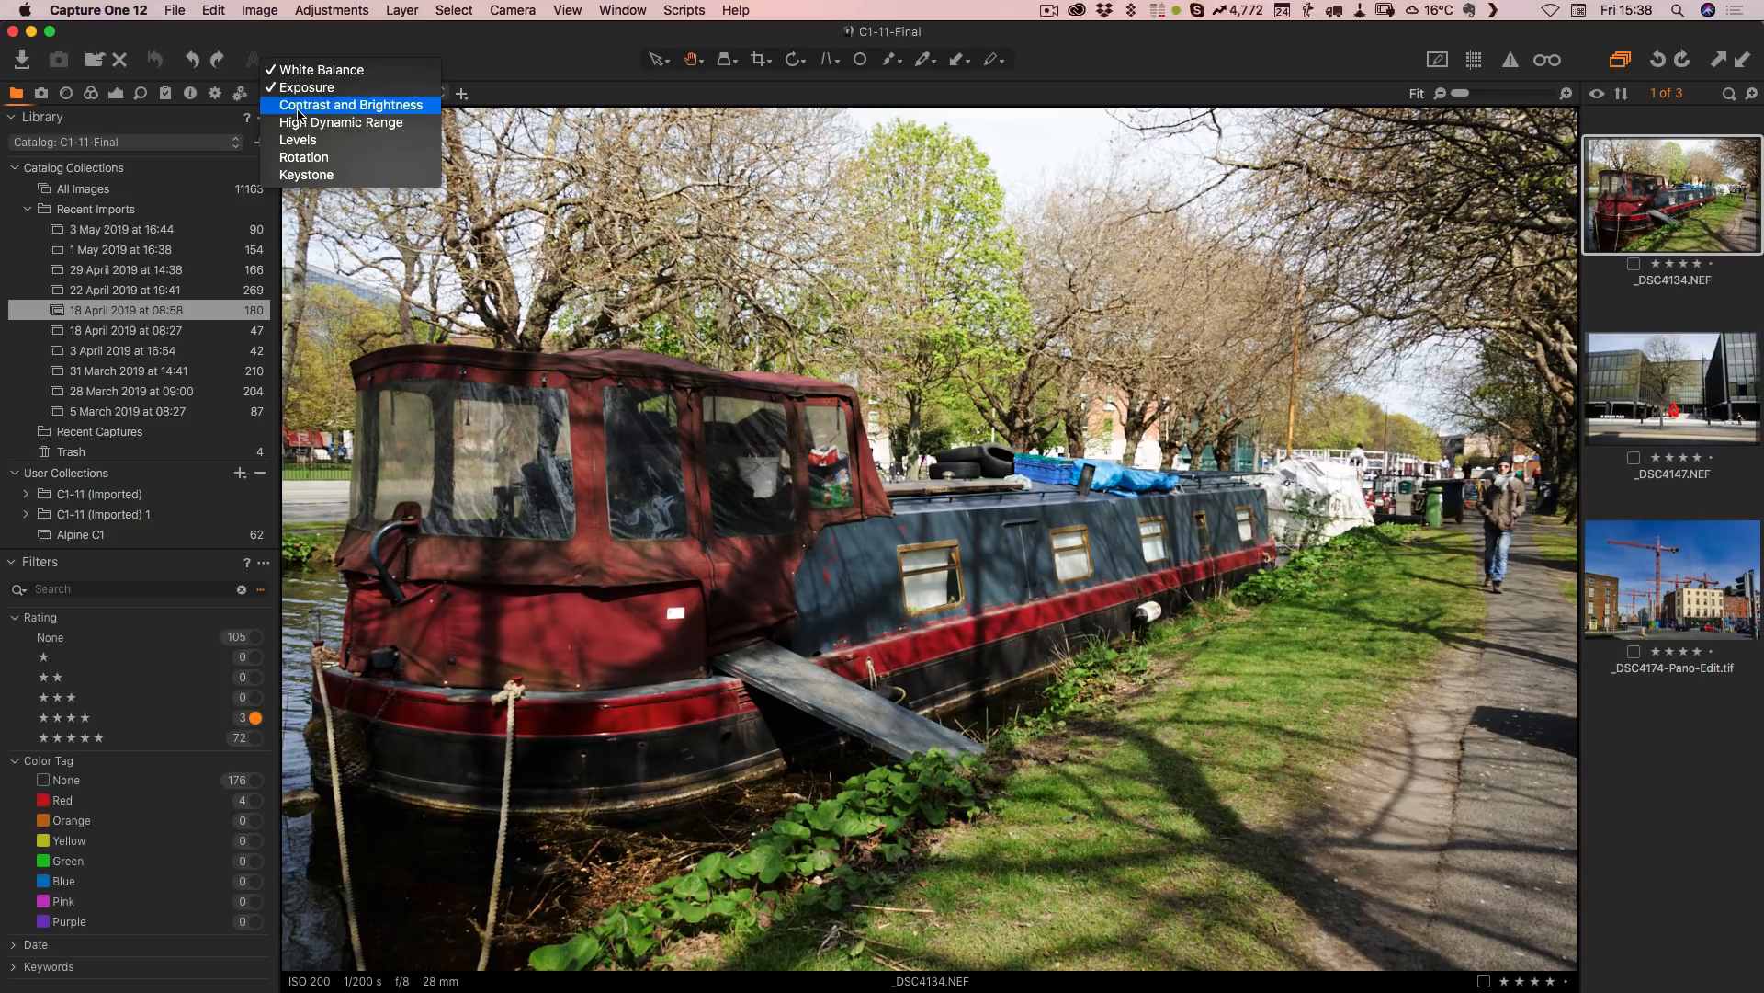
left_click(299, 110)
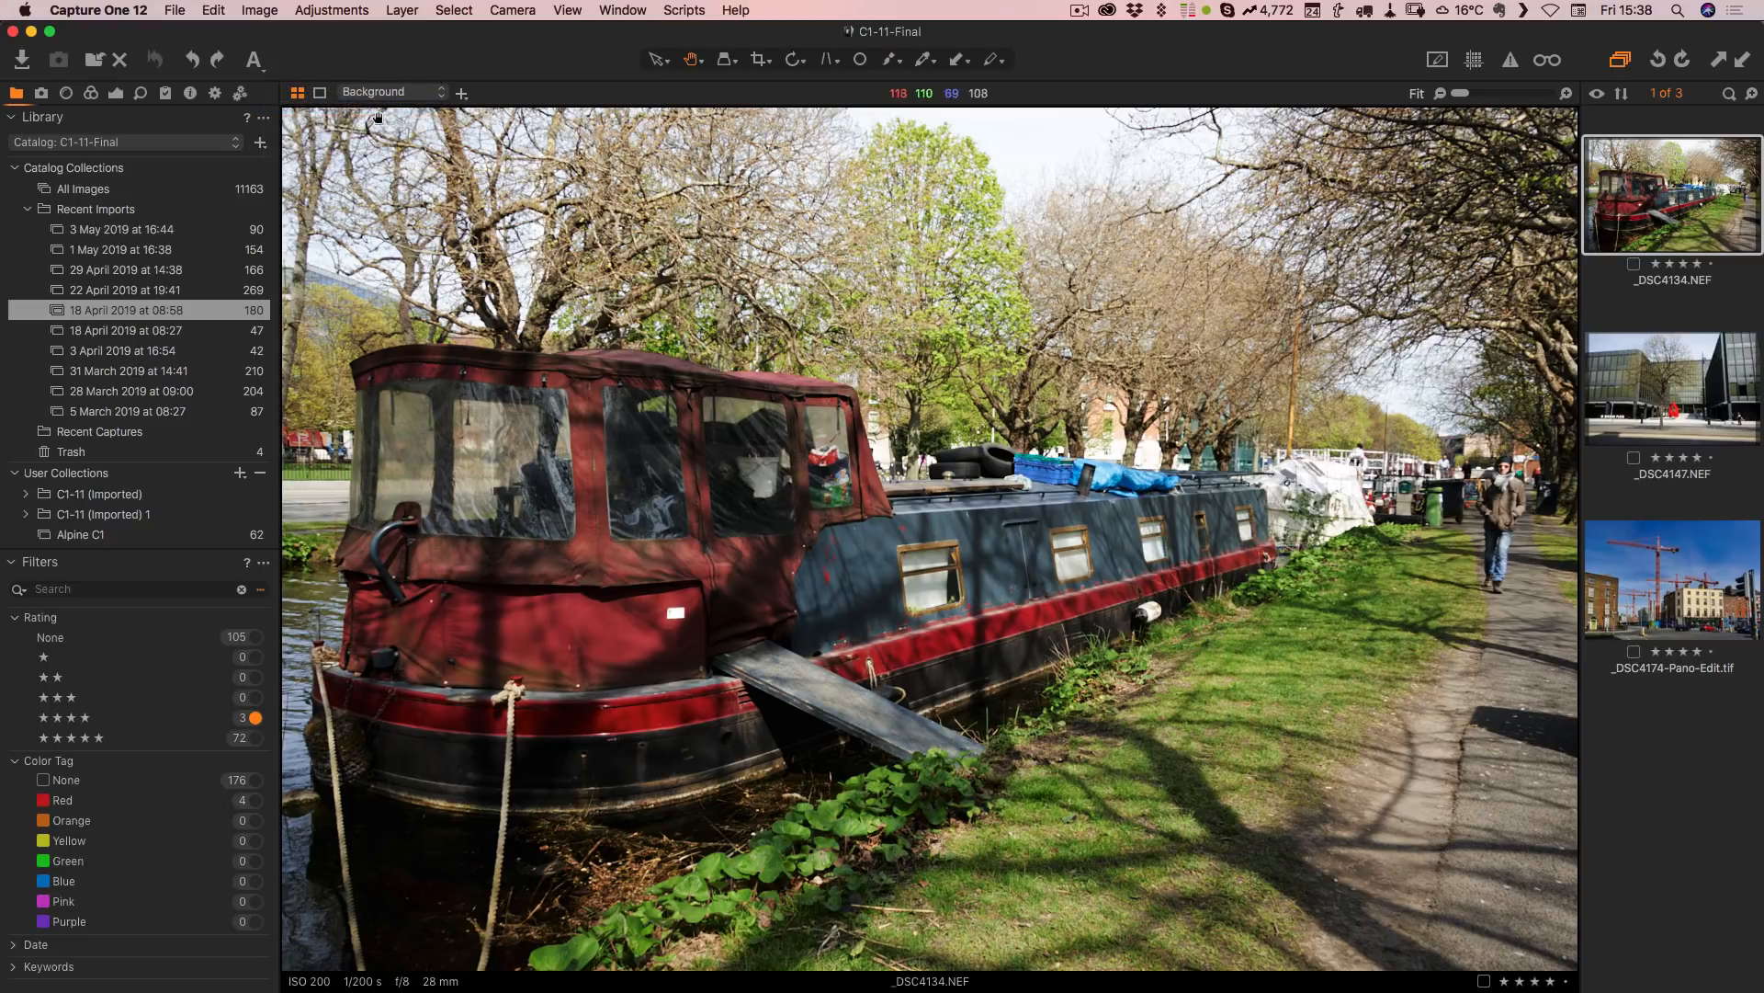
left_click(253, 59)
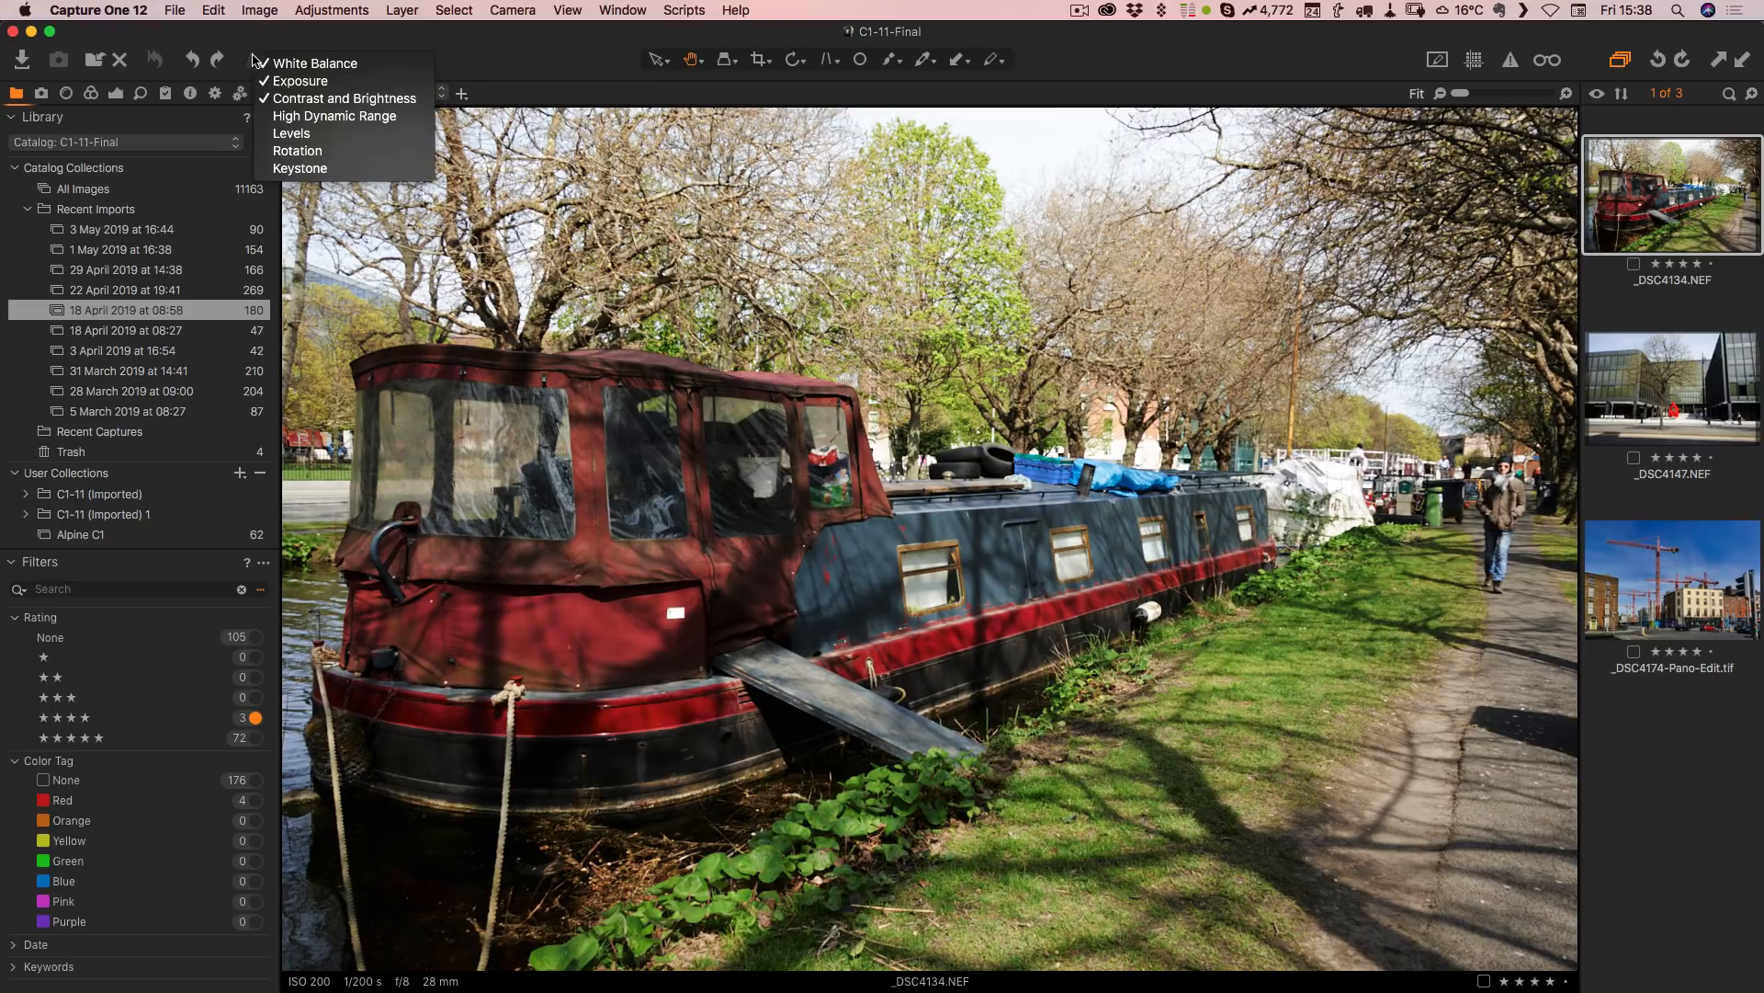
left_click(299, 116)
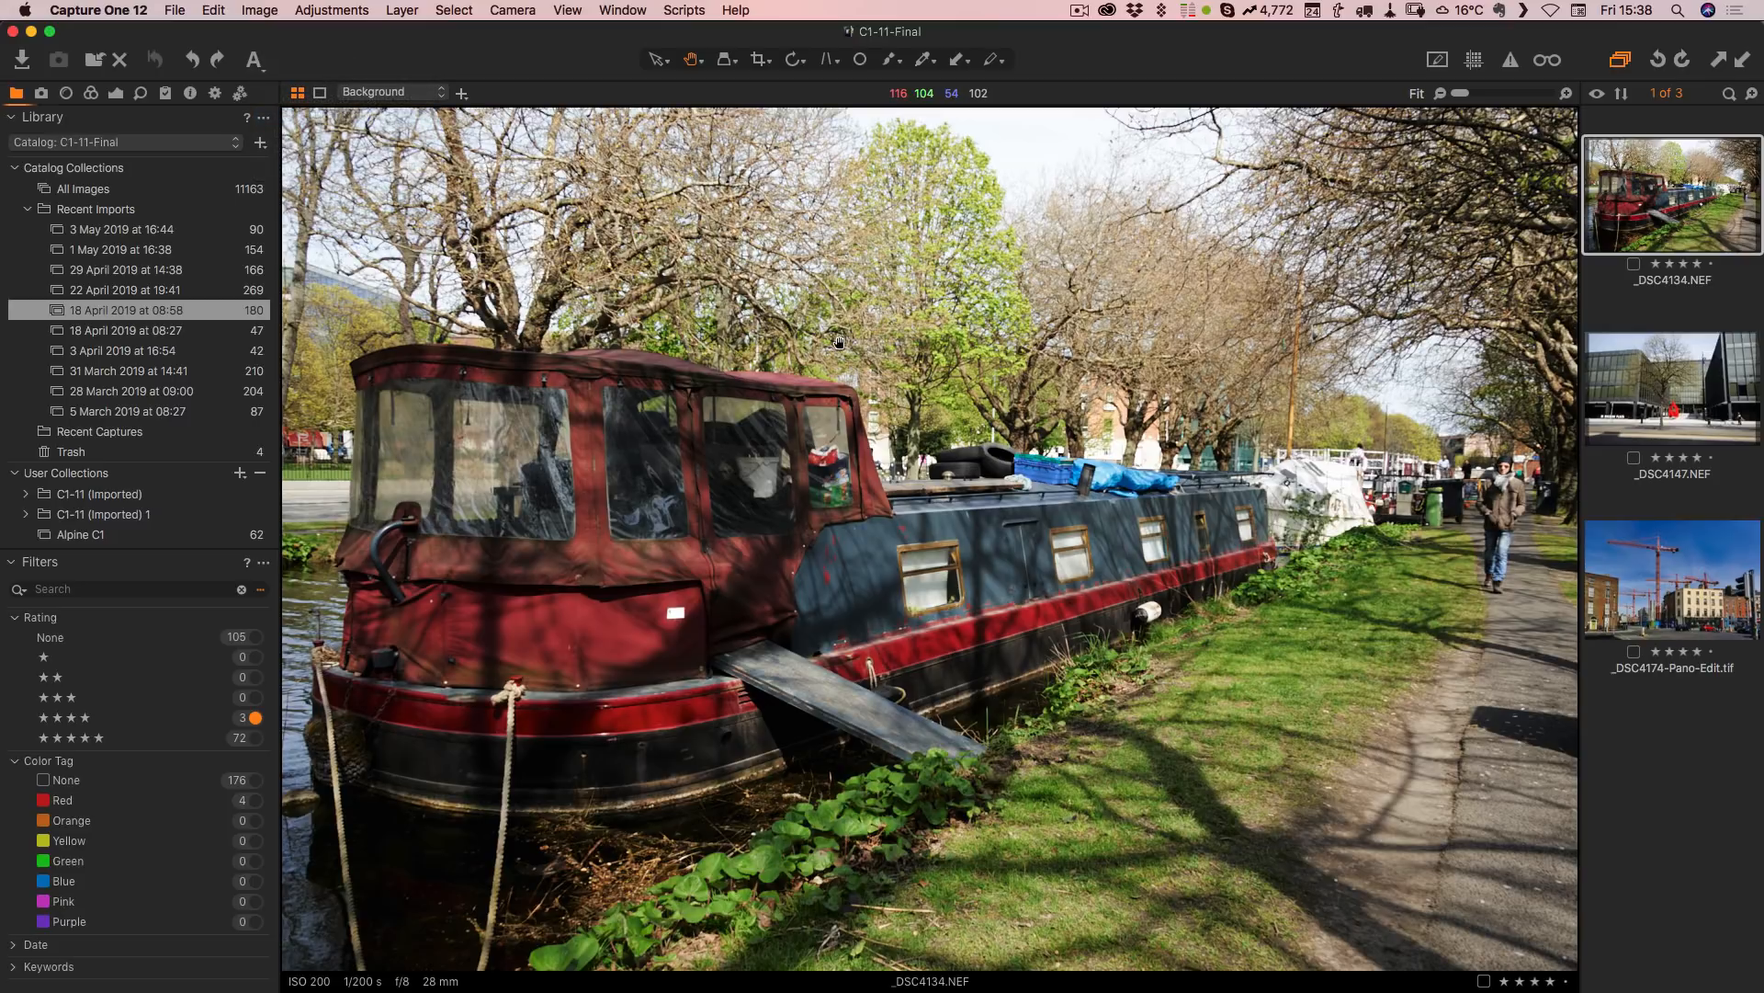
Step: Apply the auto adjustments to the boat photo _DSC4134.NEF and display its exposure settings
left_click(253, 62)
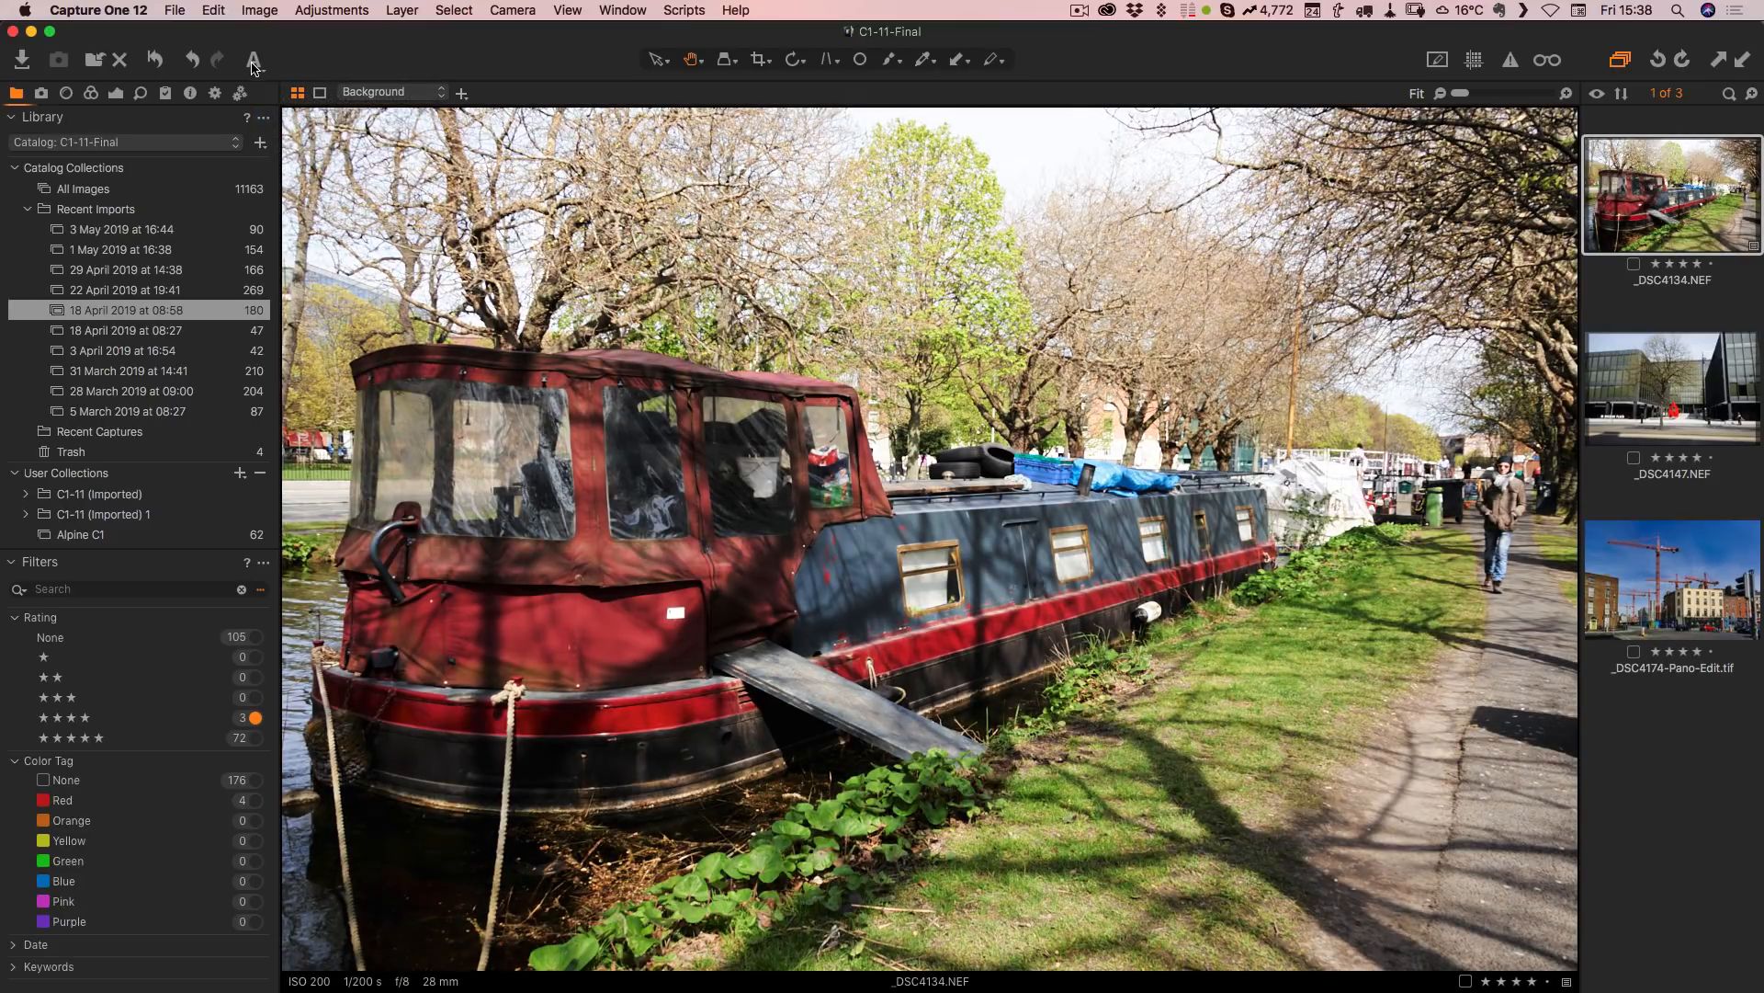
left_click(116, 94)
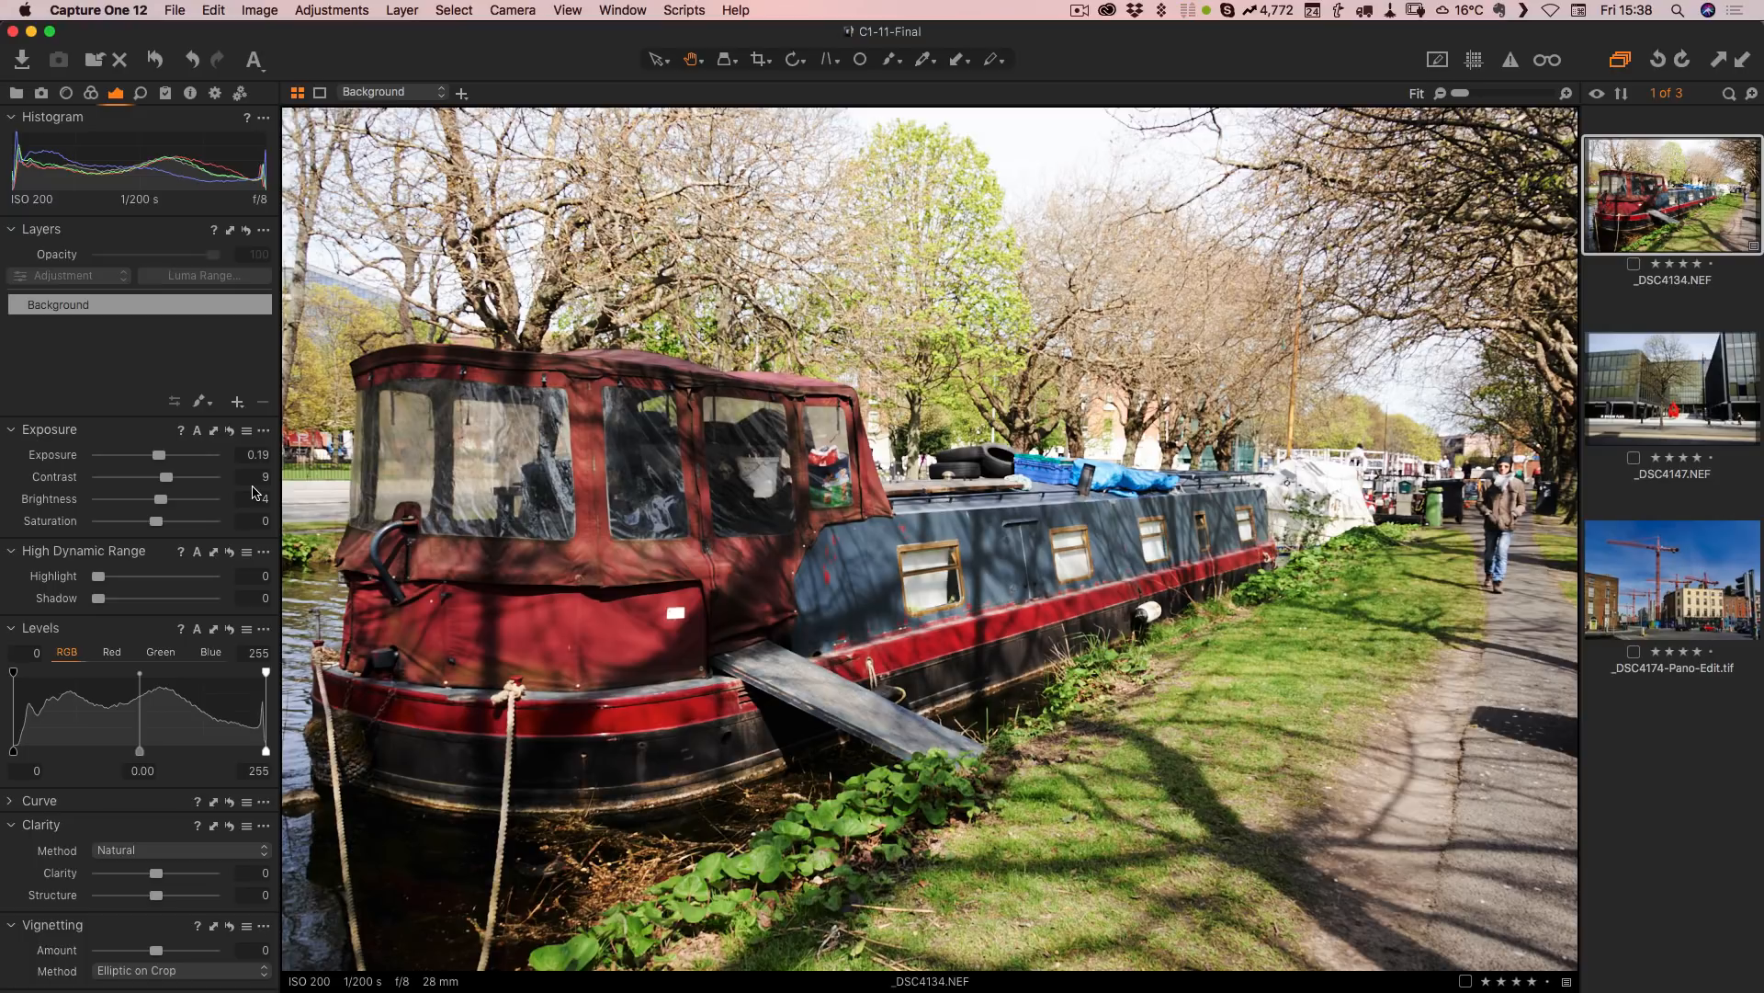
Step: Select the hazy city photo _DSC0023 (1).NEF from another import and include Levels in the auto adjustments
left_click(14, 94)
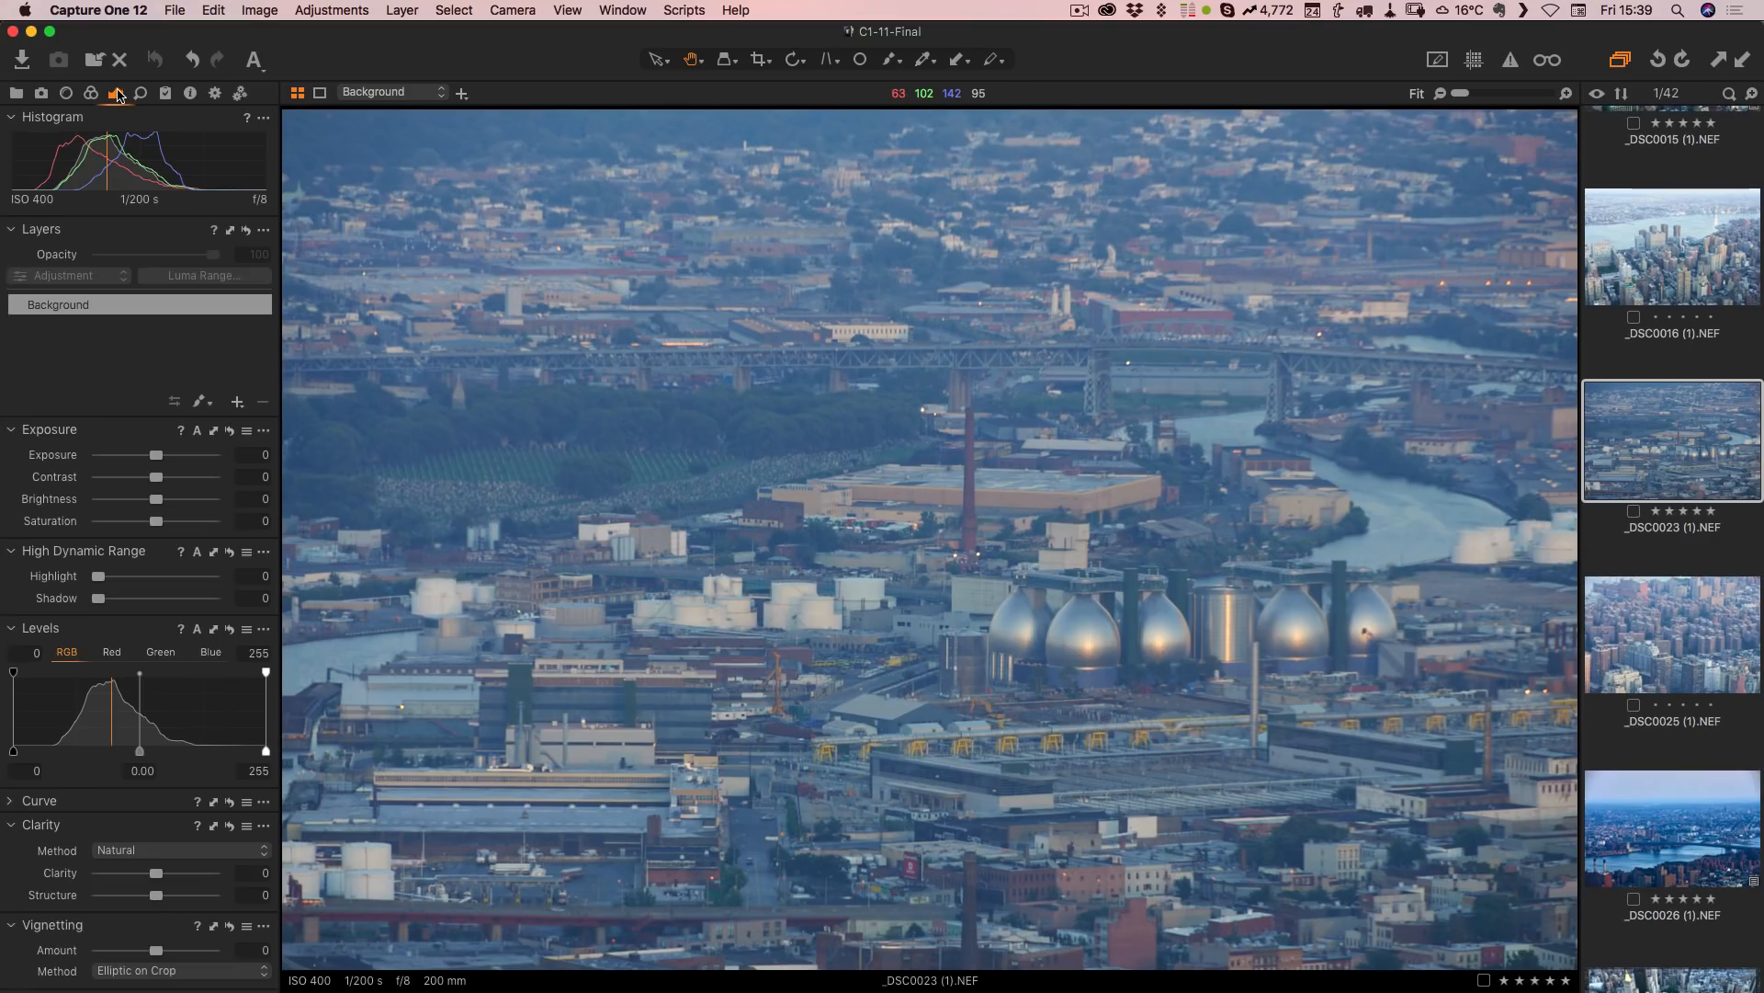
left_click(254, 61)
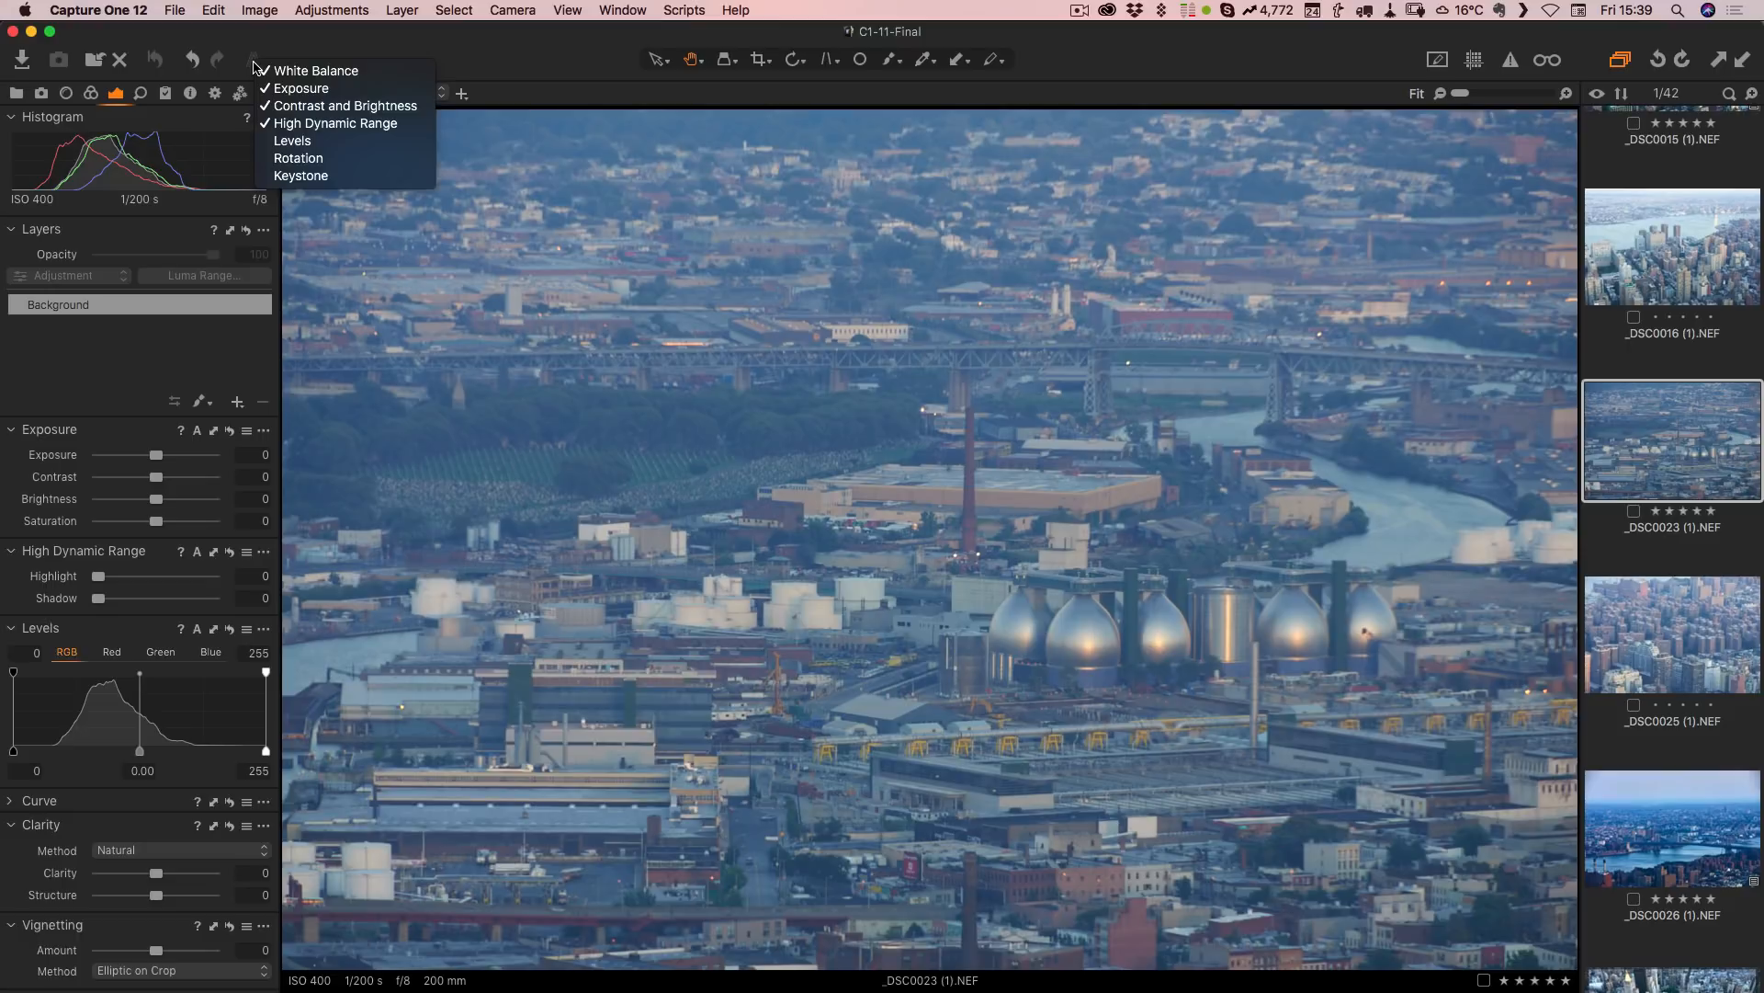
left_click(321, 150)
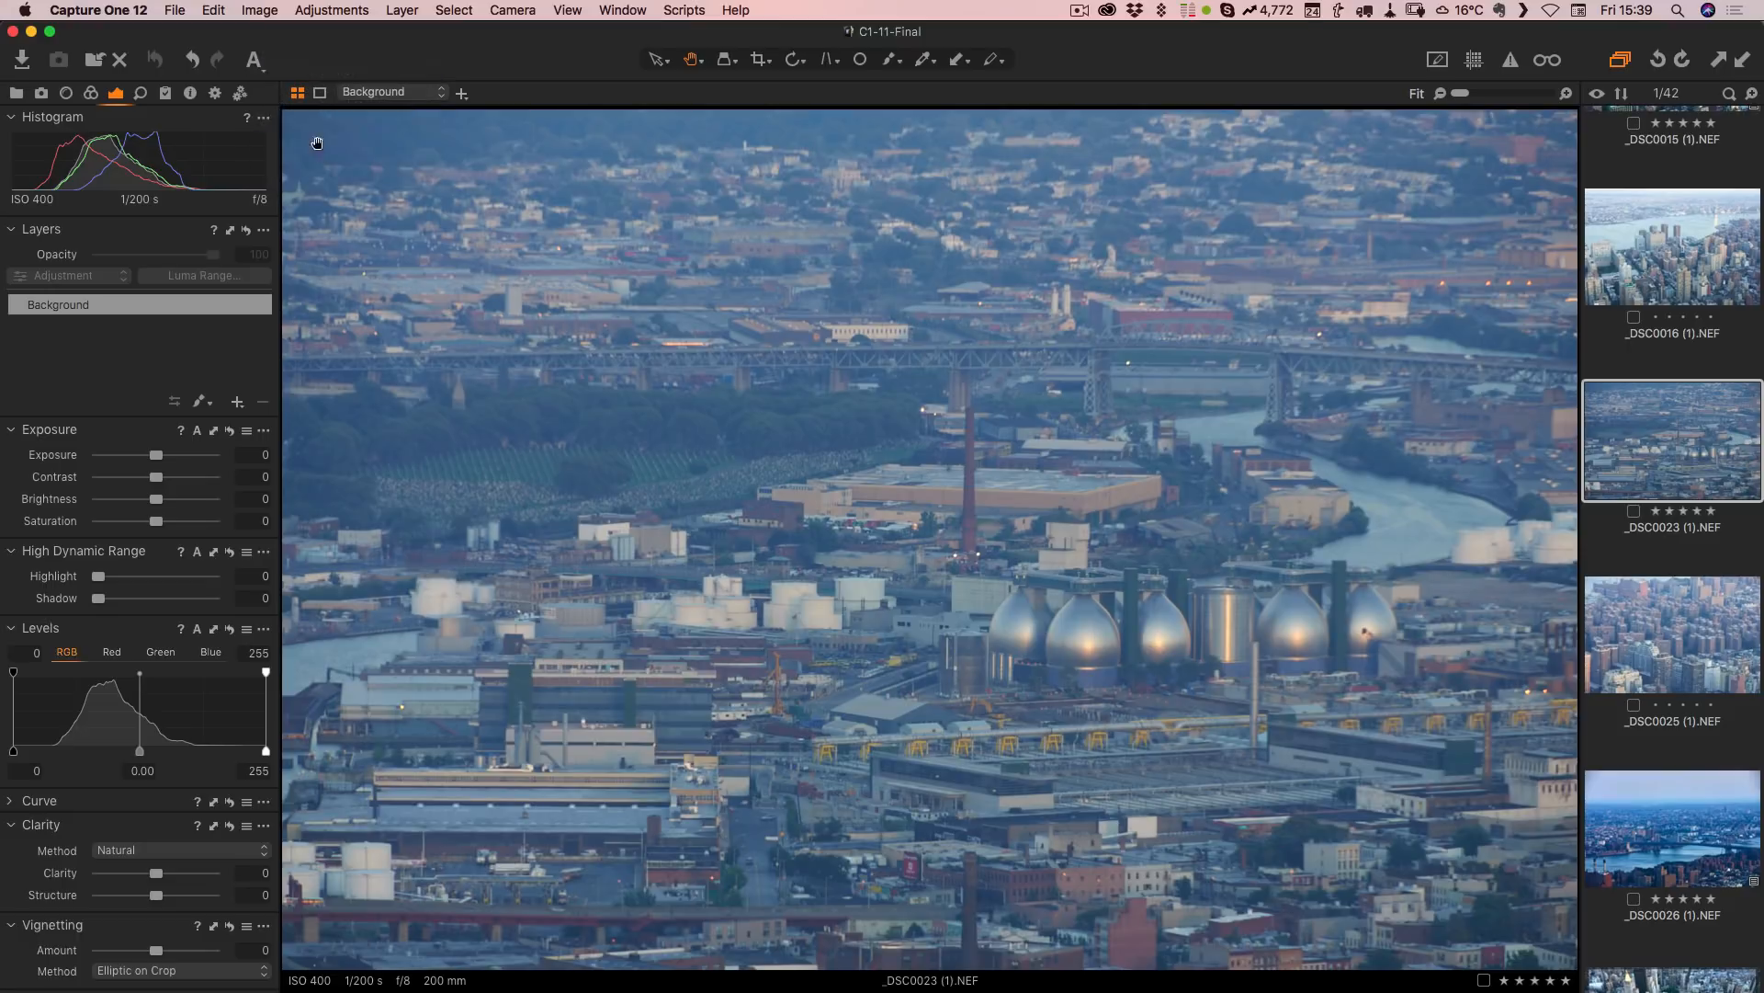
Step: Apply the auto adjustments to _DSC0023 (1).NEF and warm its white balance to 6395 Kelvin
left_click(254, 61)
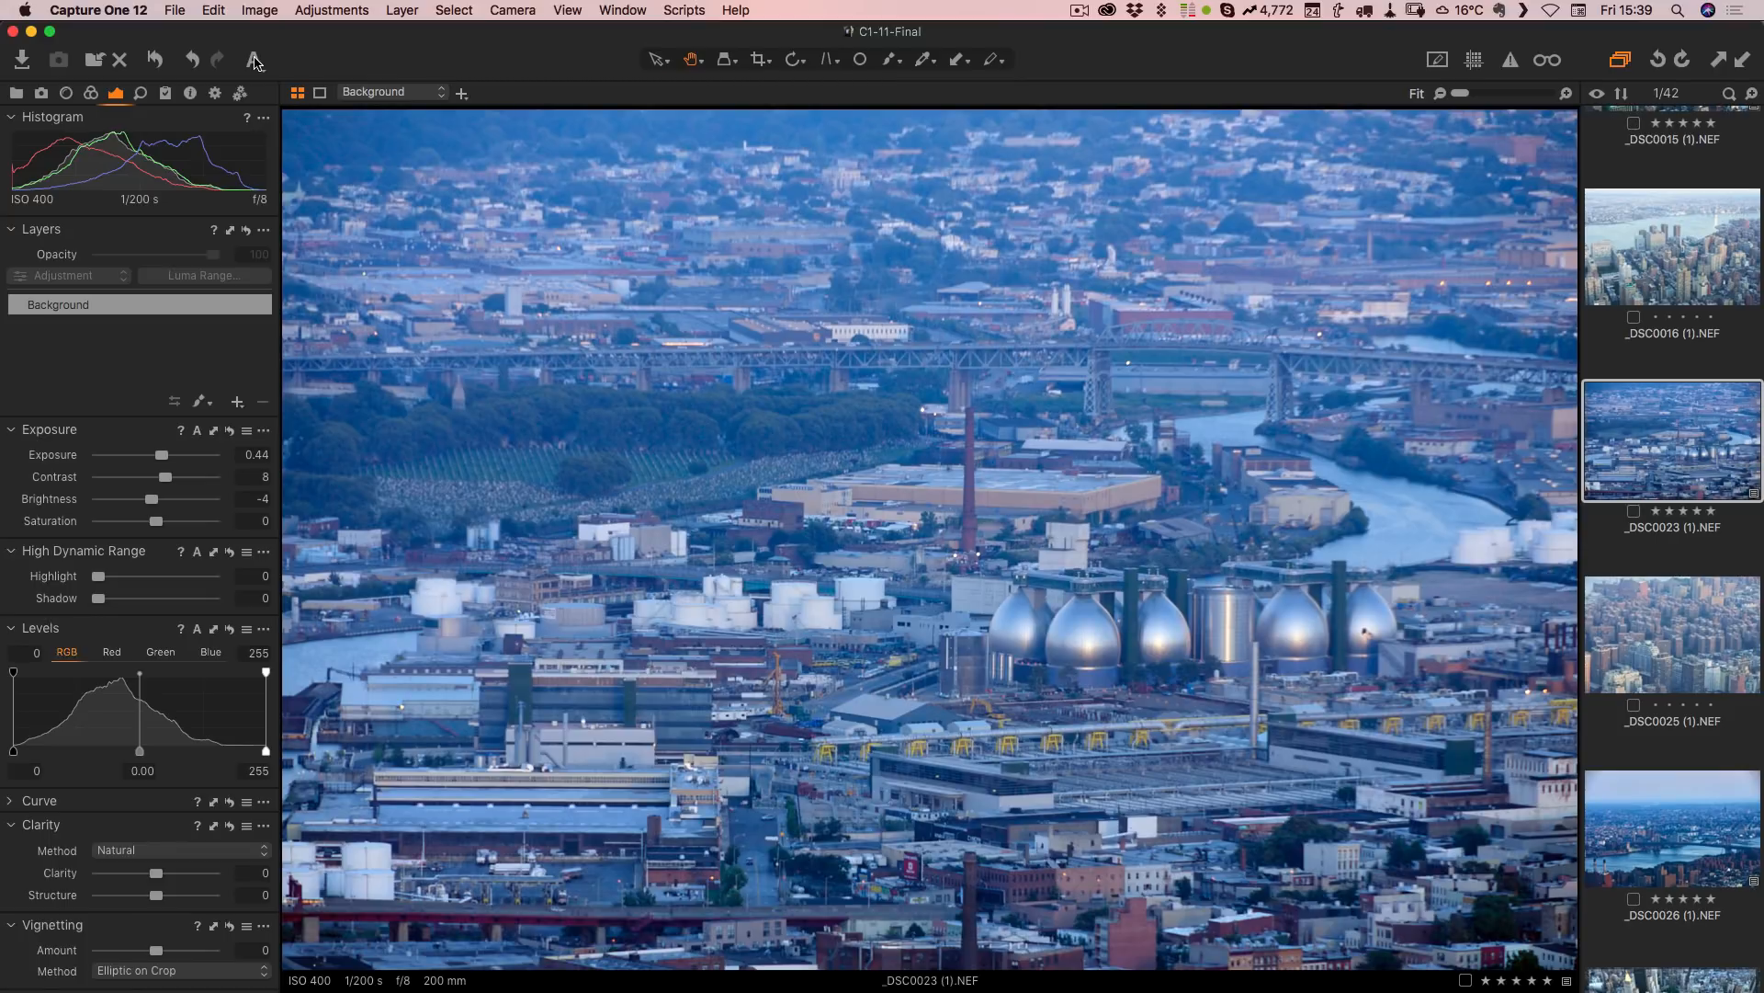
left_click(90, 95)
left_click_drag(140, 576, 148, 579)
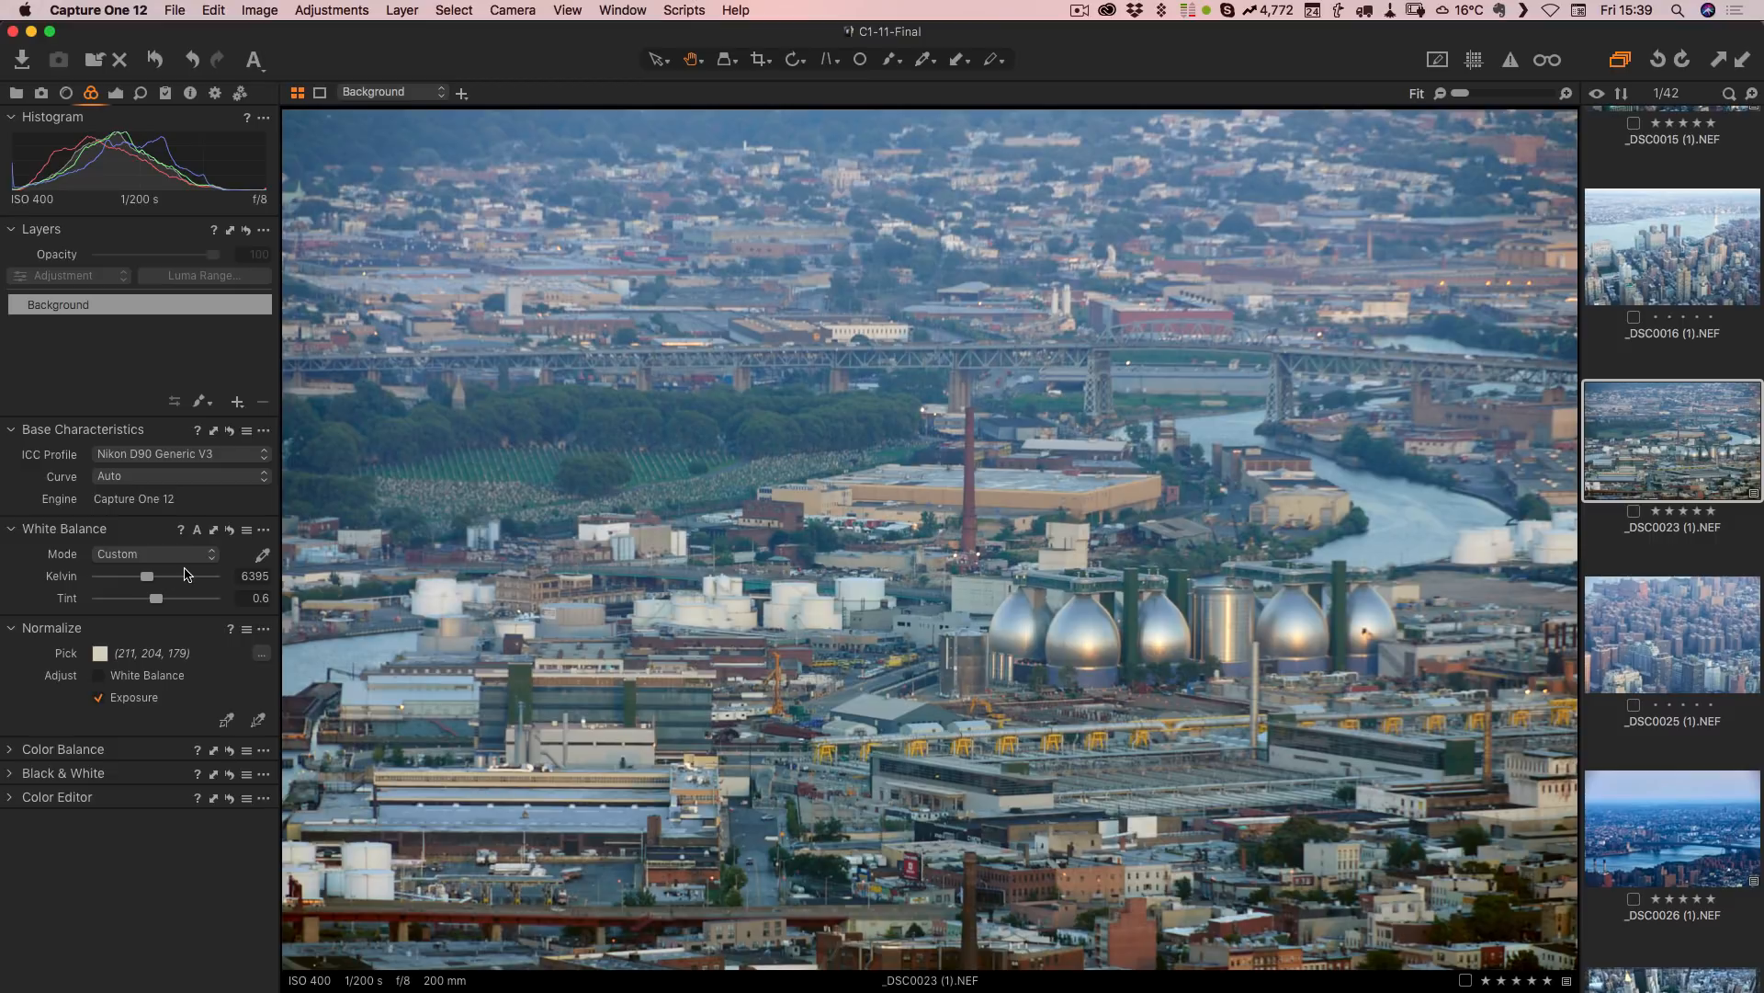
Step: Select the city photo _DSC0011 (1).NEF and auto-adjust only its Exposure and Levels tools individually
left_click(1634, 658)
scroll(1673, 257, "up", 10)
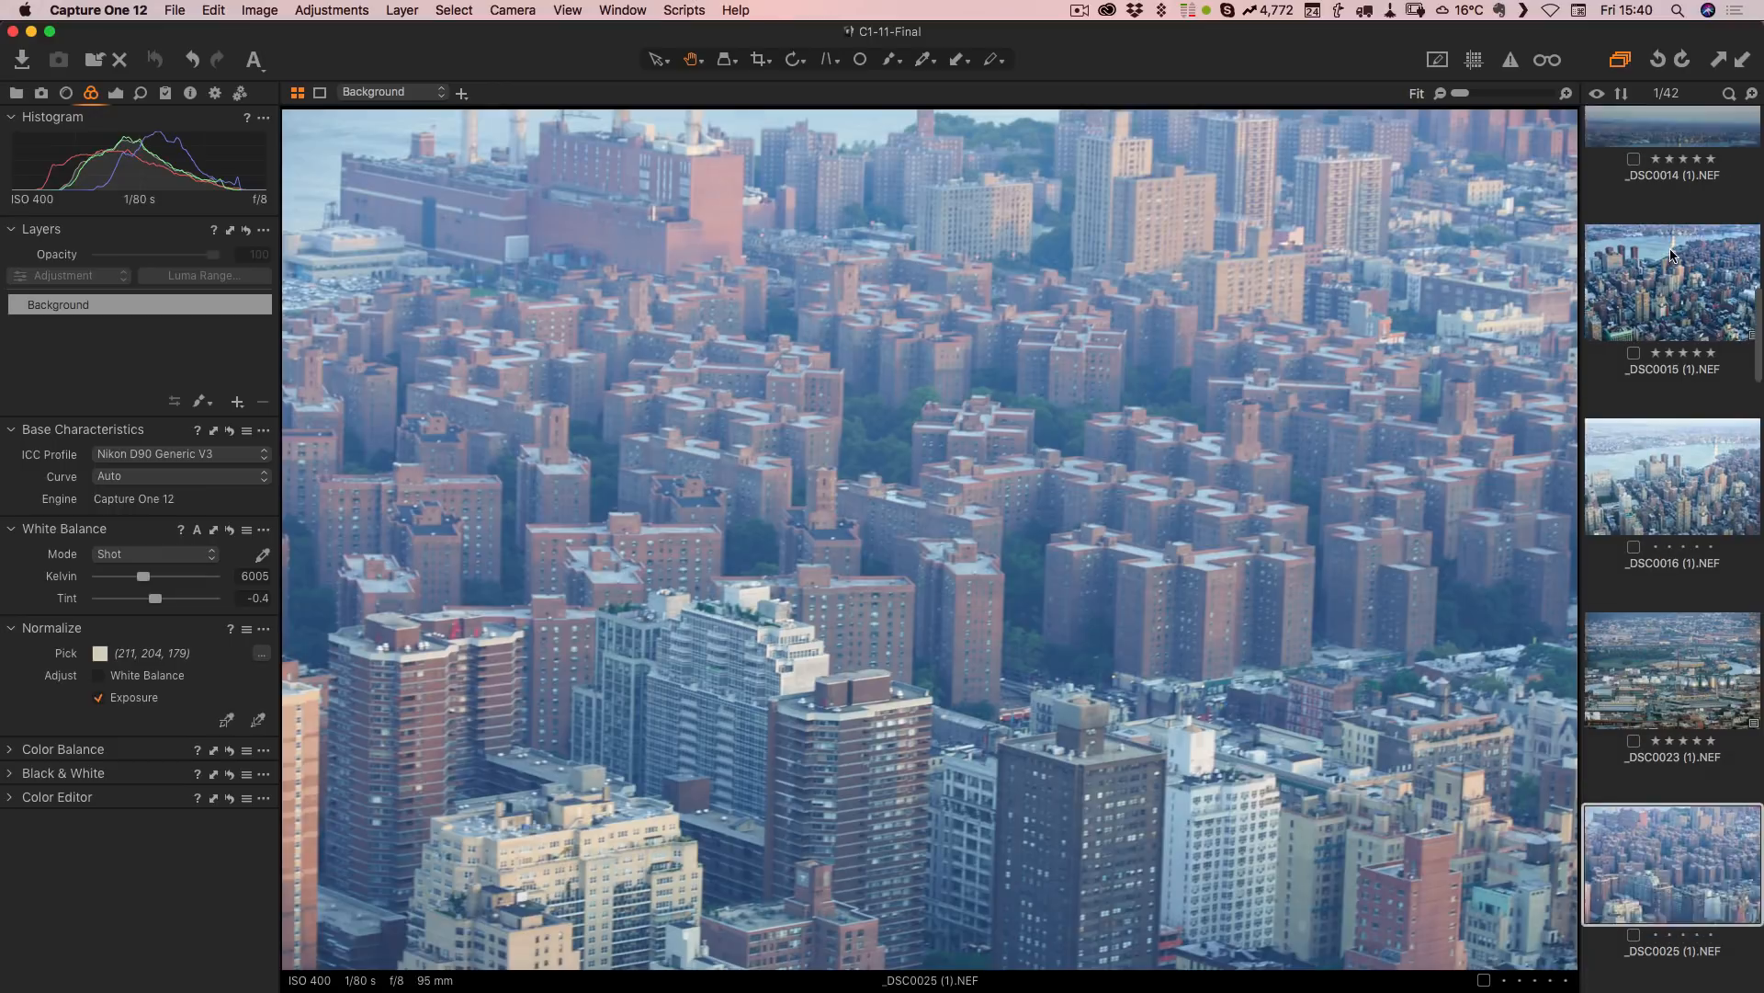
scroll(1672, 256, "up", 5)
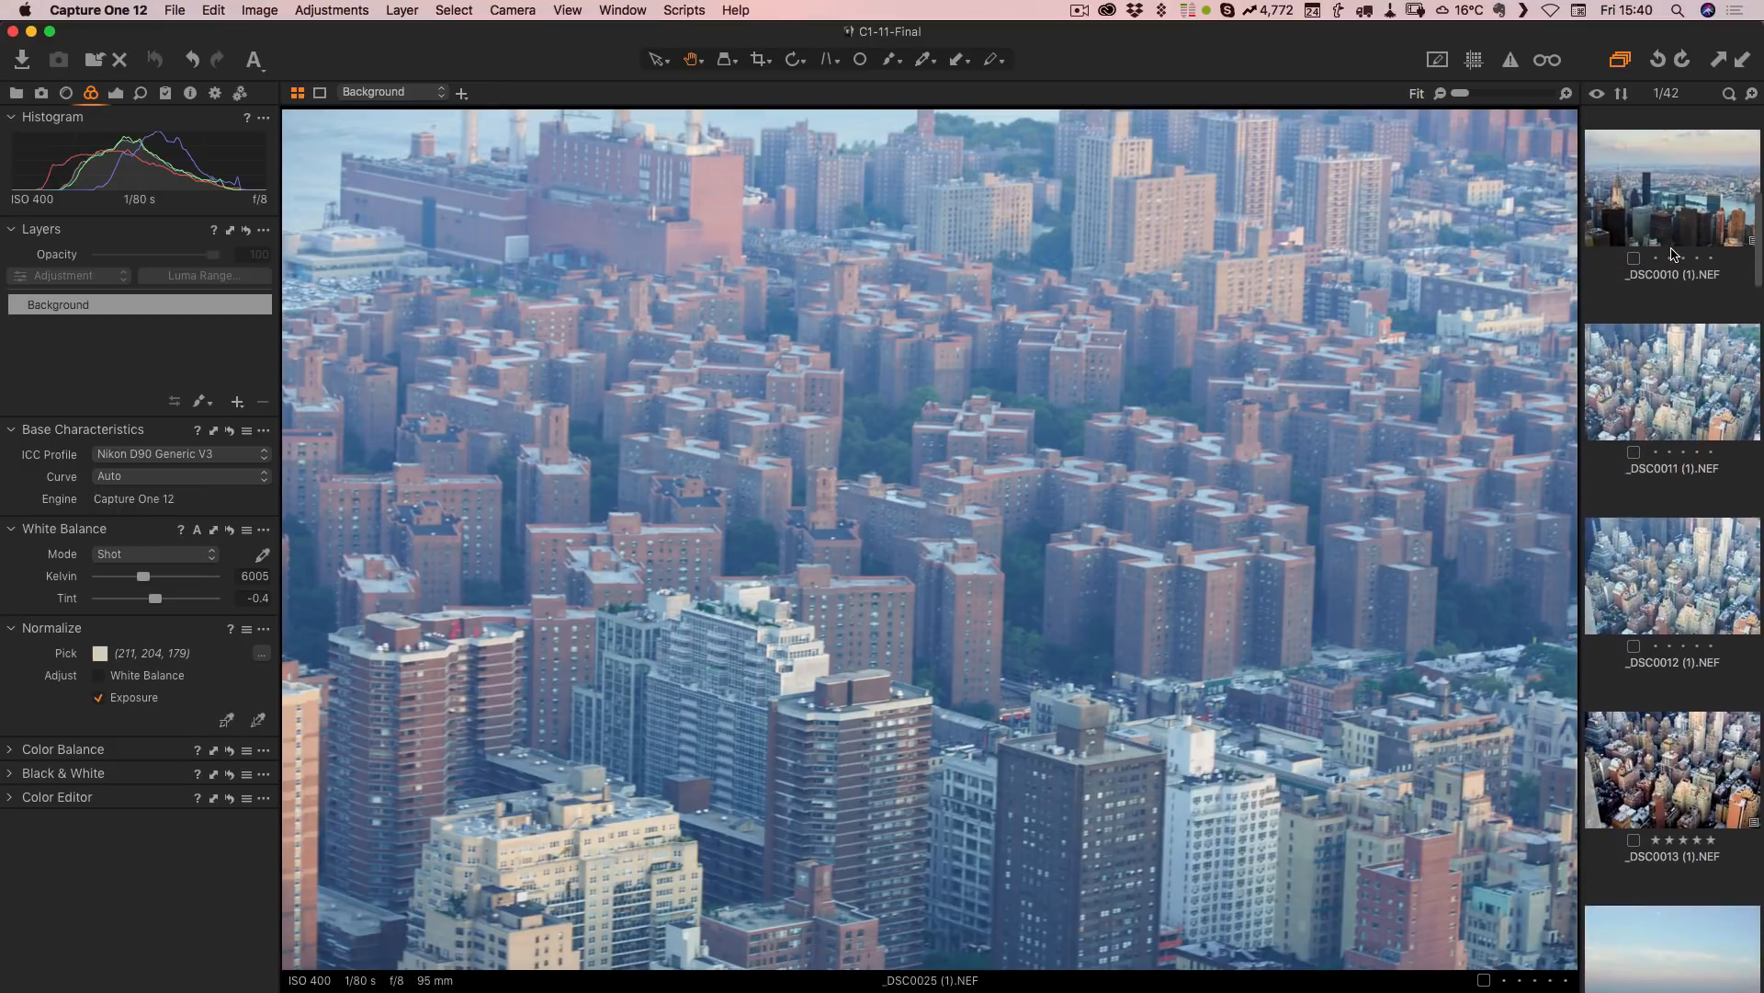
left_click(1665, 370)
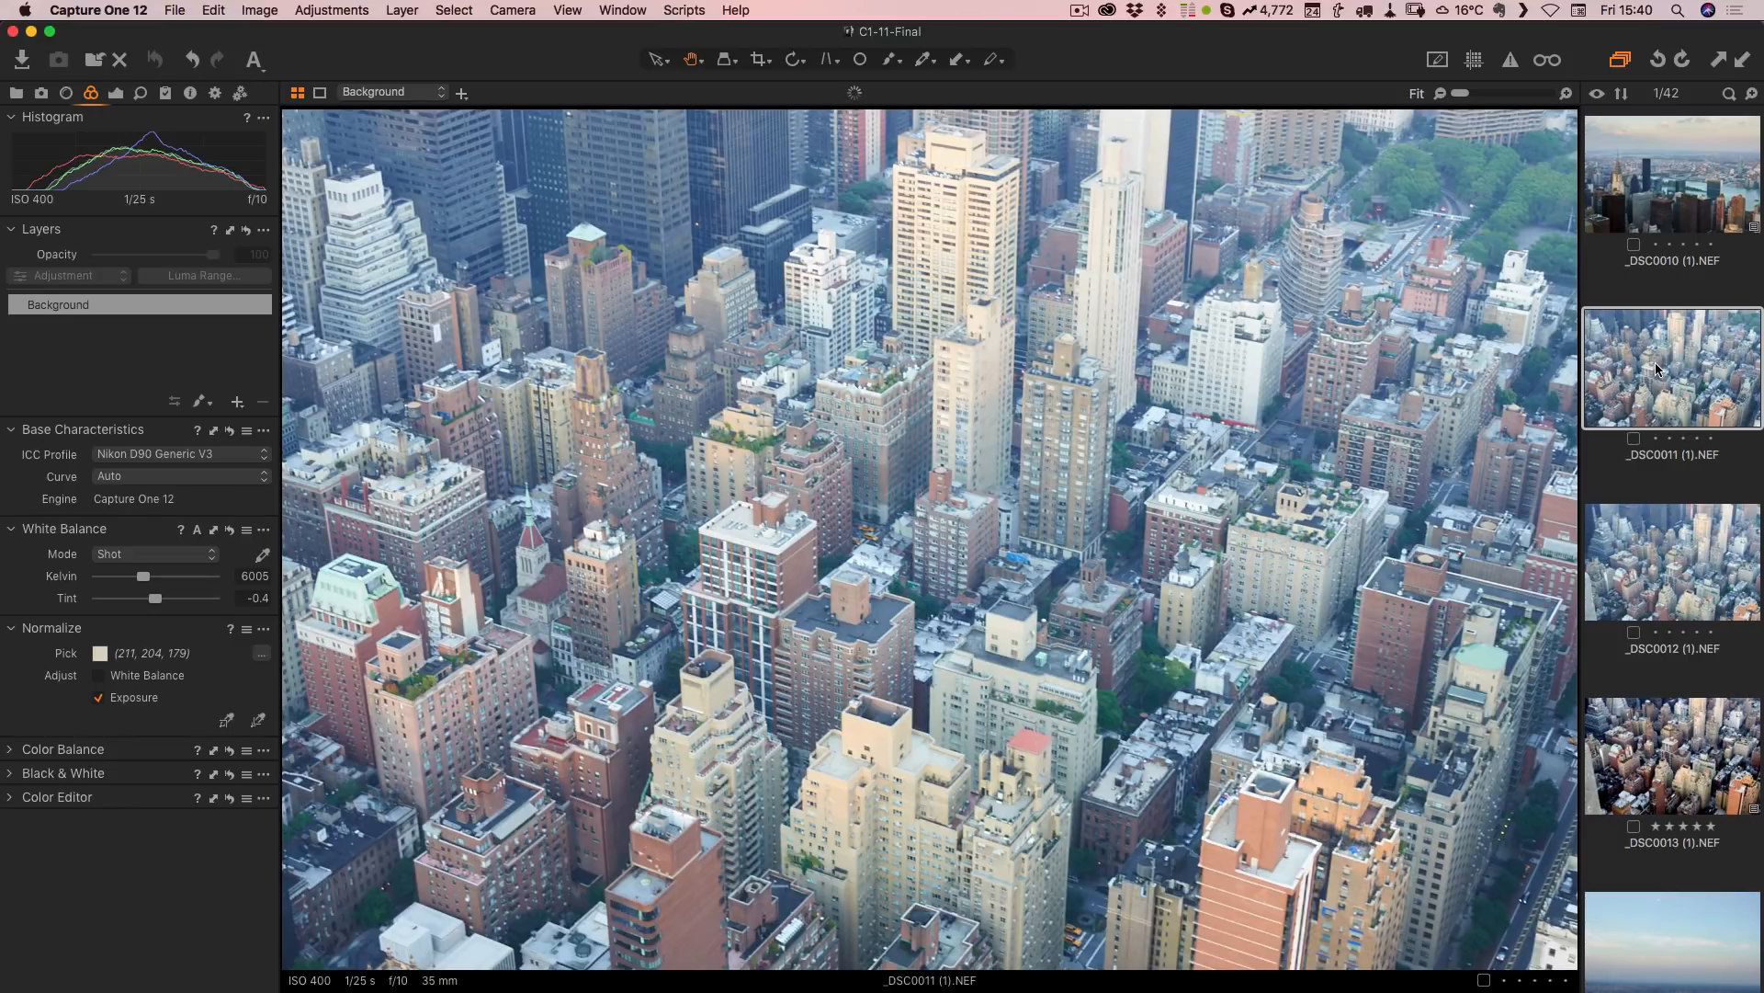
left_click(117, 92)
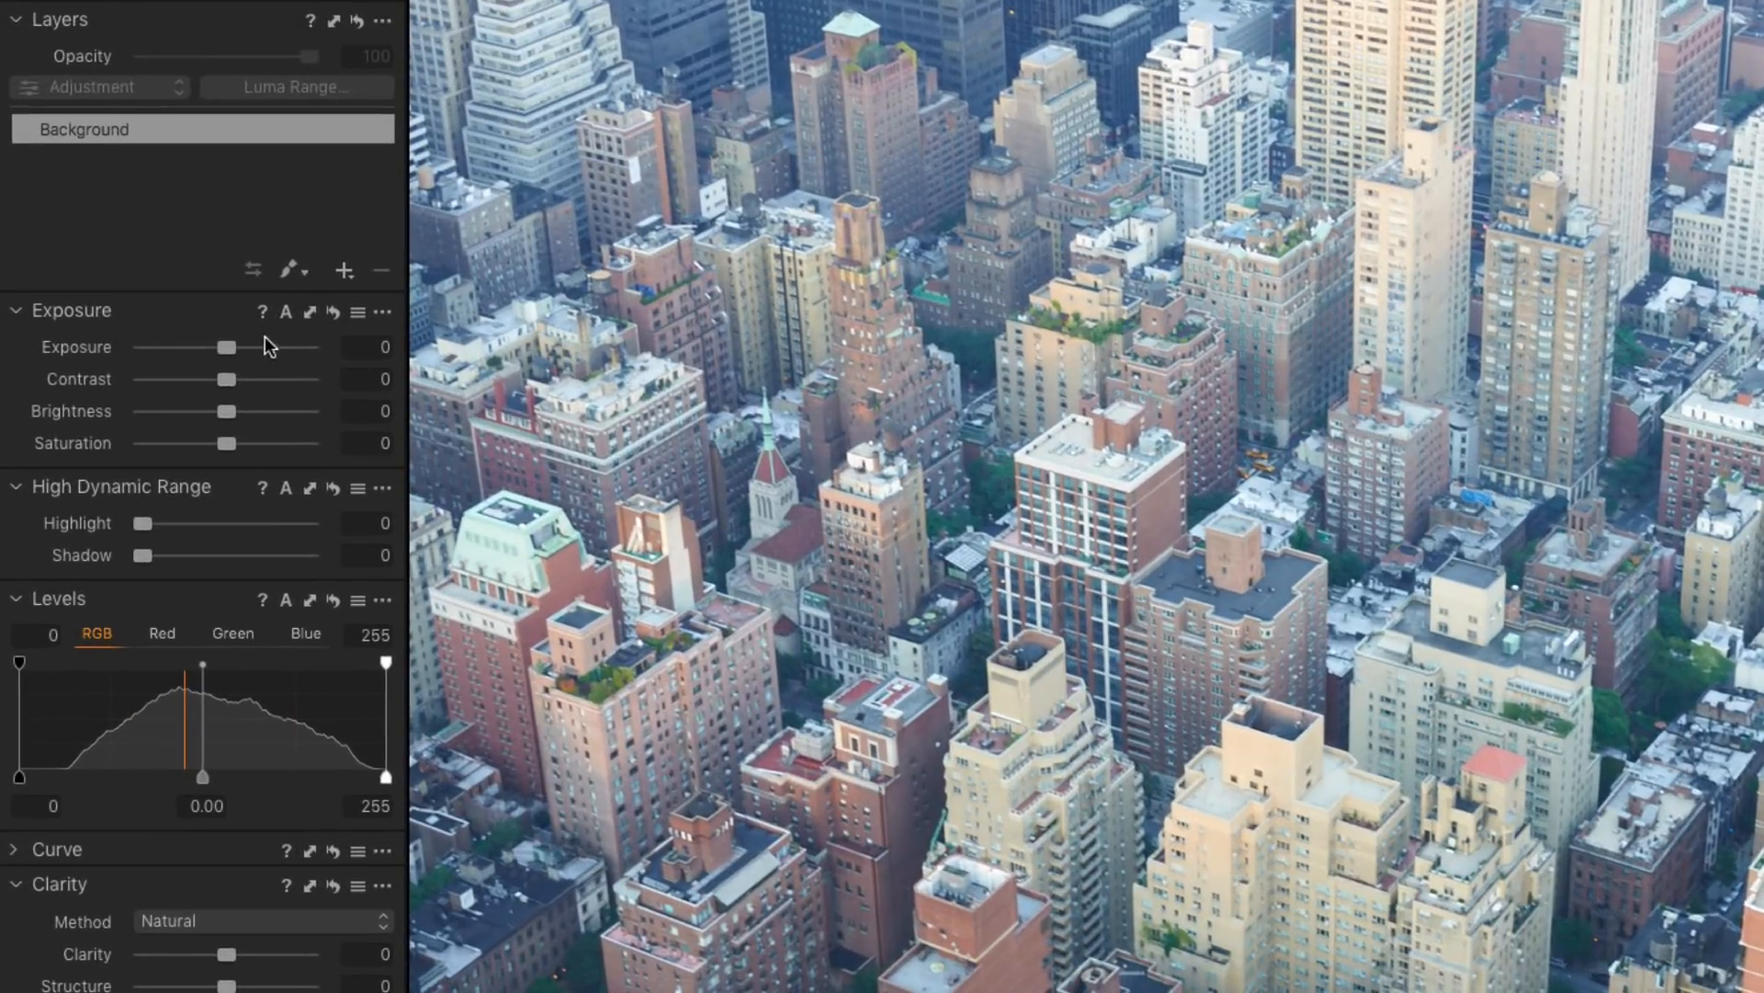
left_click(285, 313)
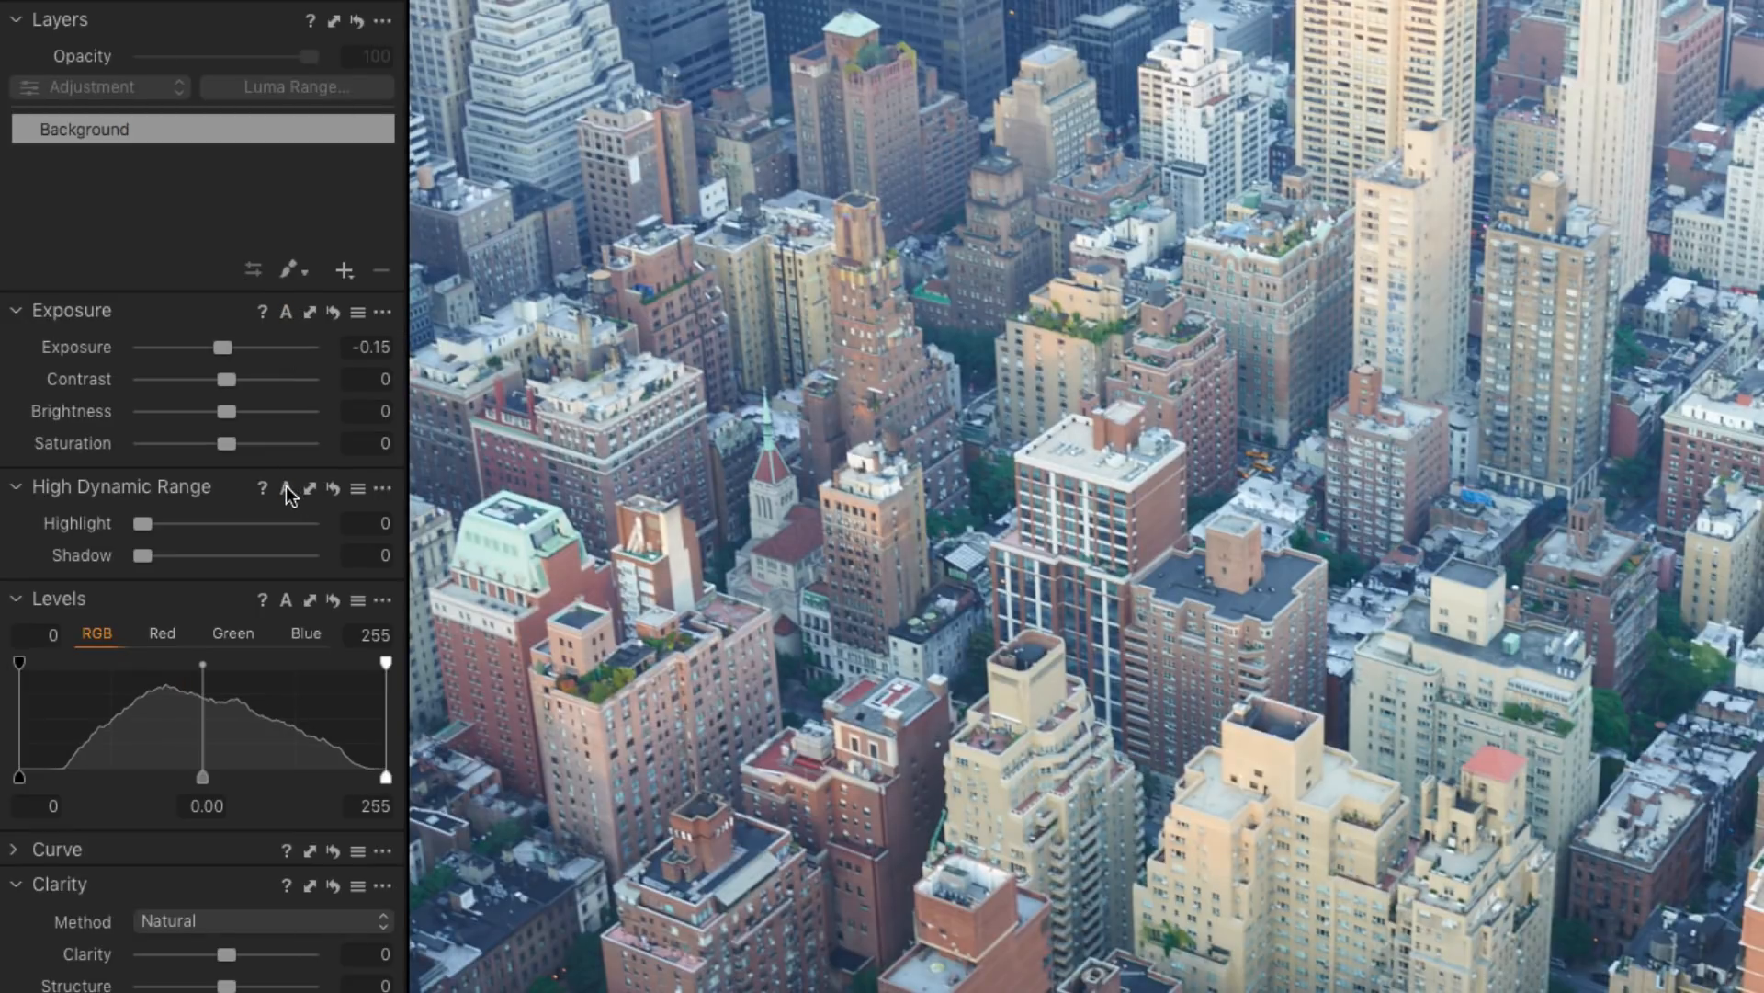
left_click(284, 601)
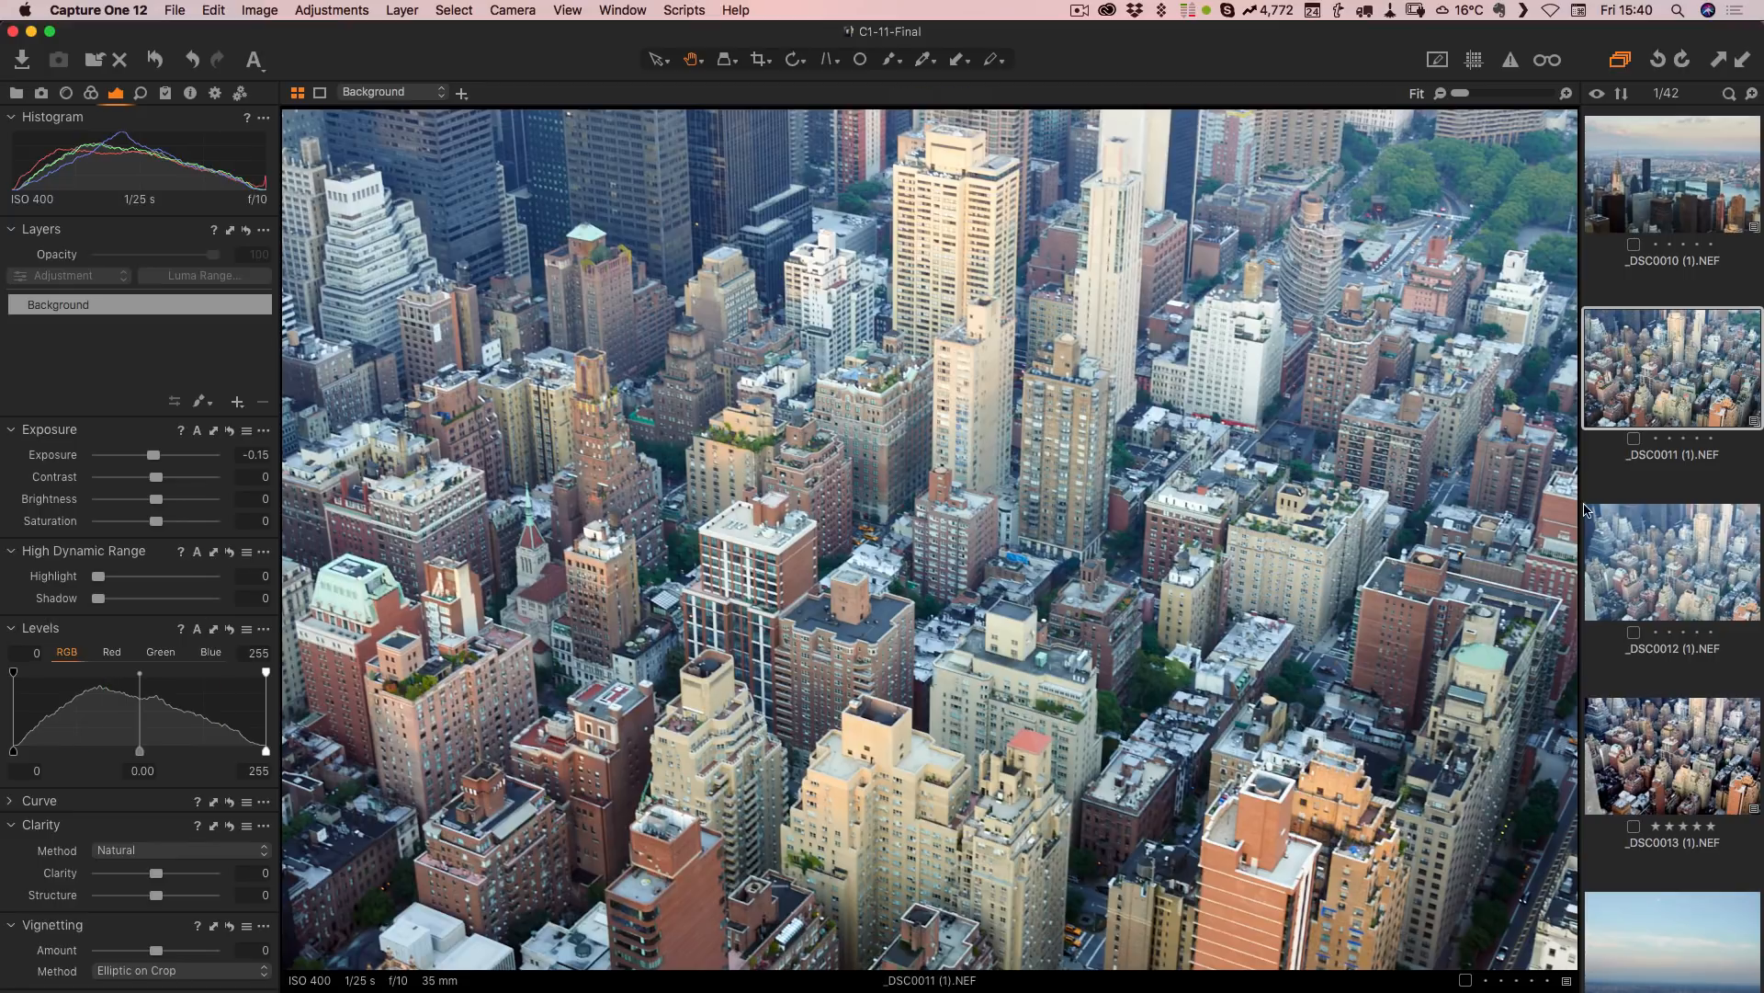
Step: Auto-adjust High Dynamic Range and Levels on the sky photo _DSC0014 (1).NEF, and raise its exposure slightly
scroll(1622, 372, "down", 3)
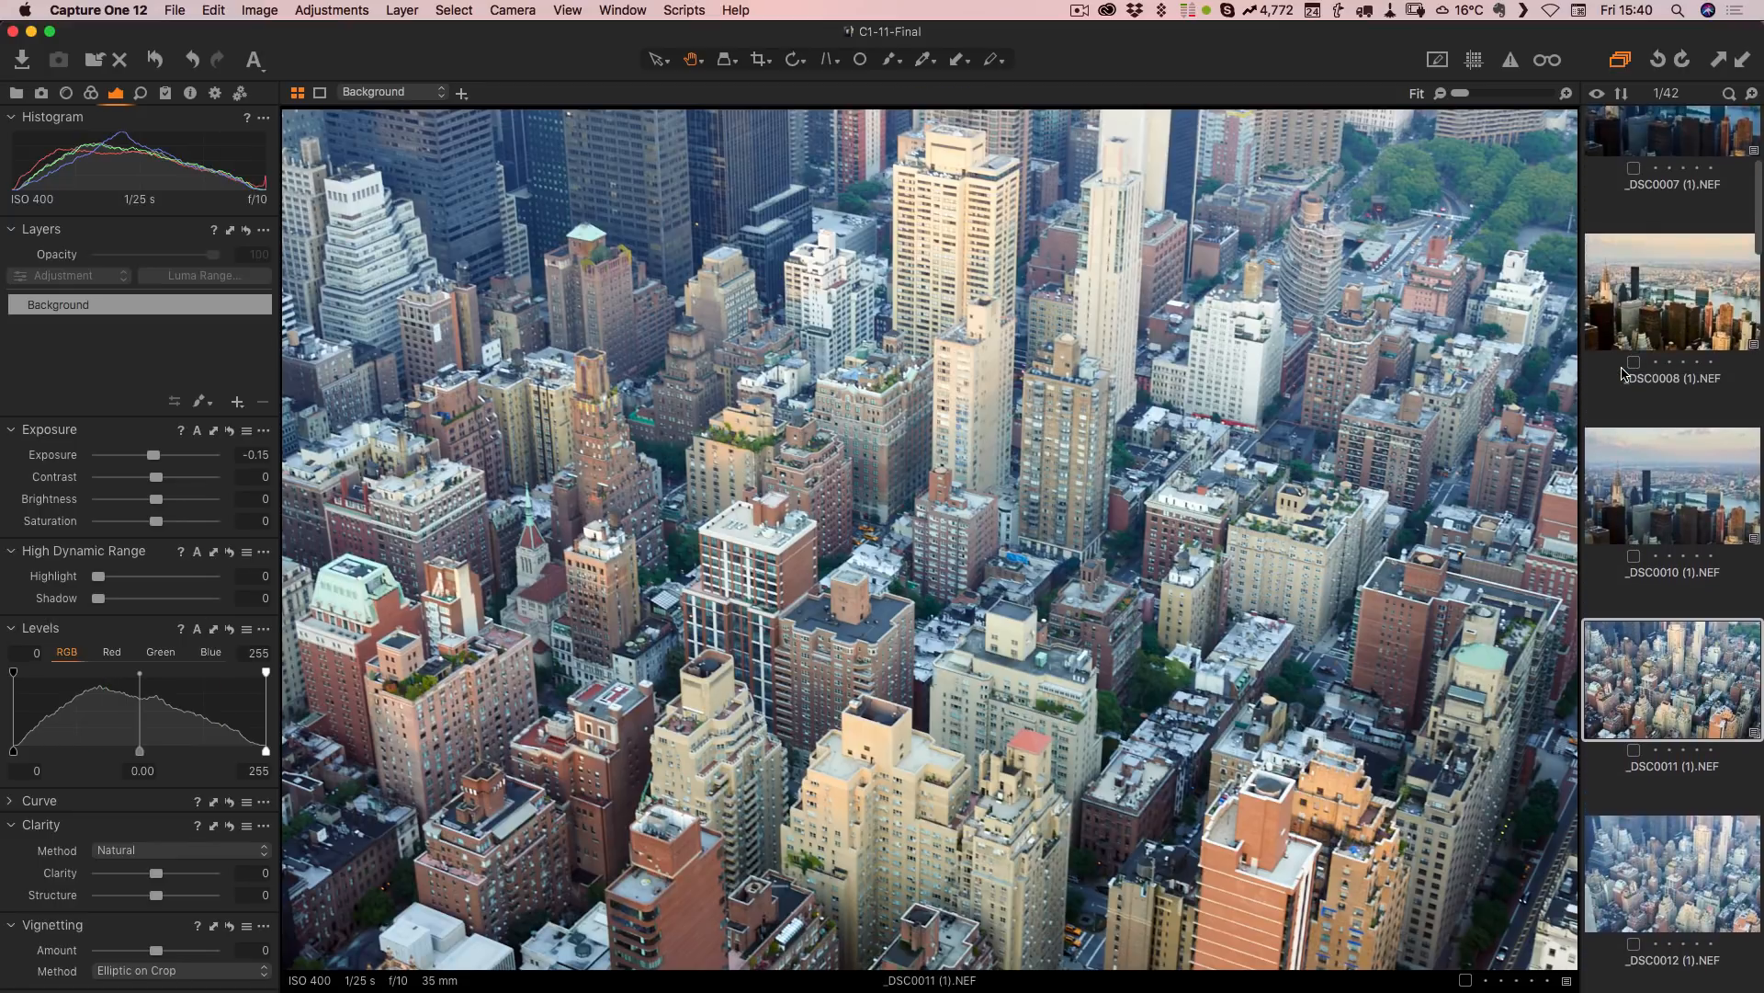
scroll(1622, 372, "down", 8)
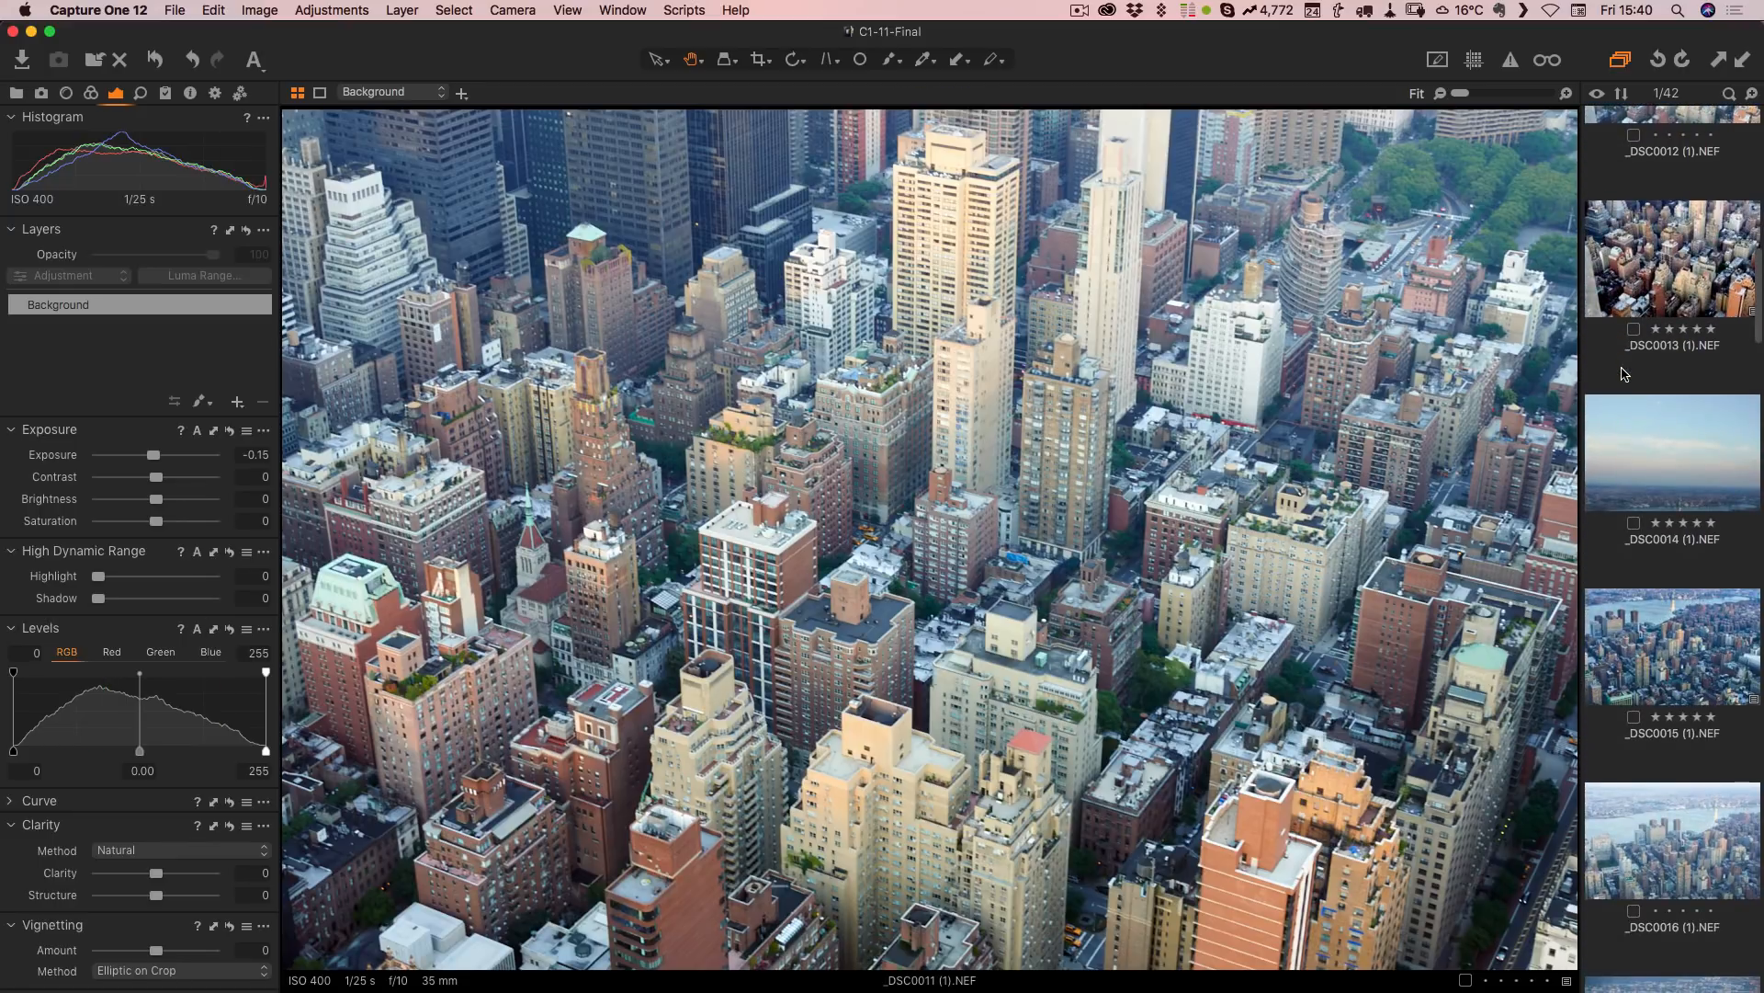
left_click(1702, 457)
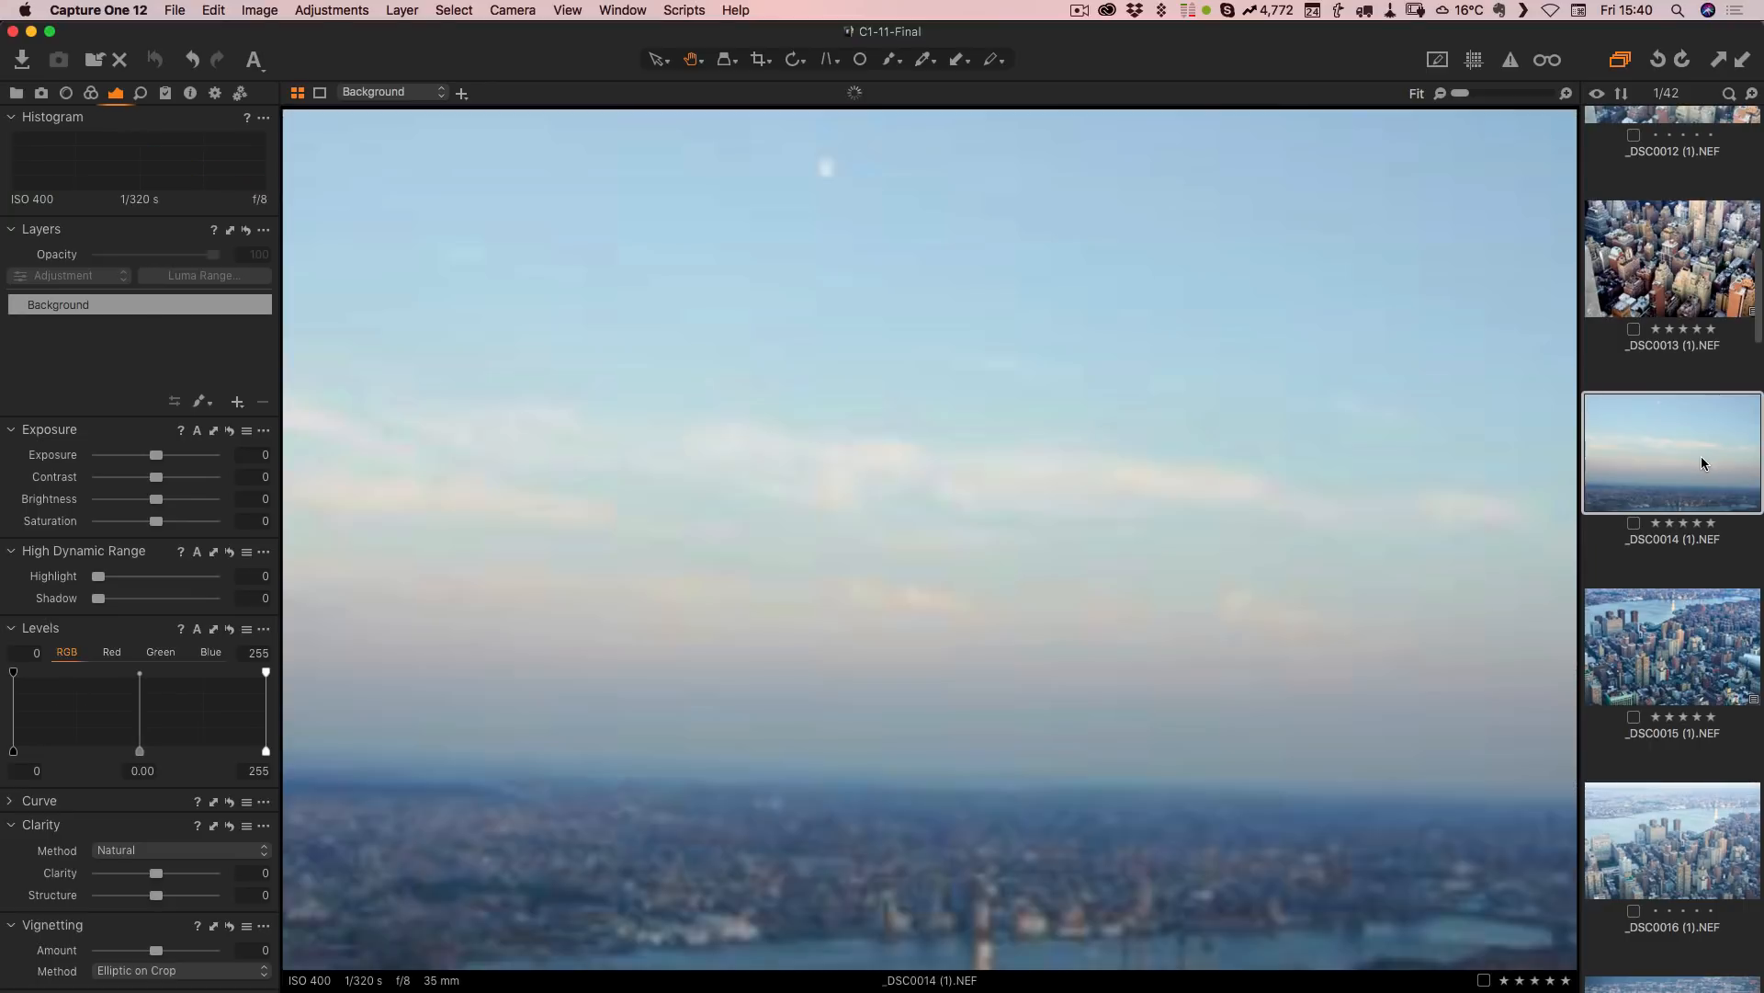
scroll(1678, 453, "down", 1)
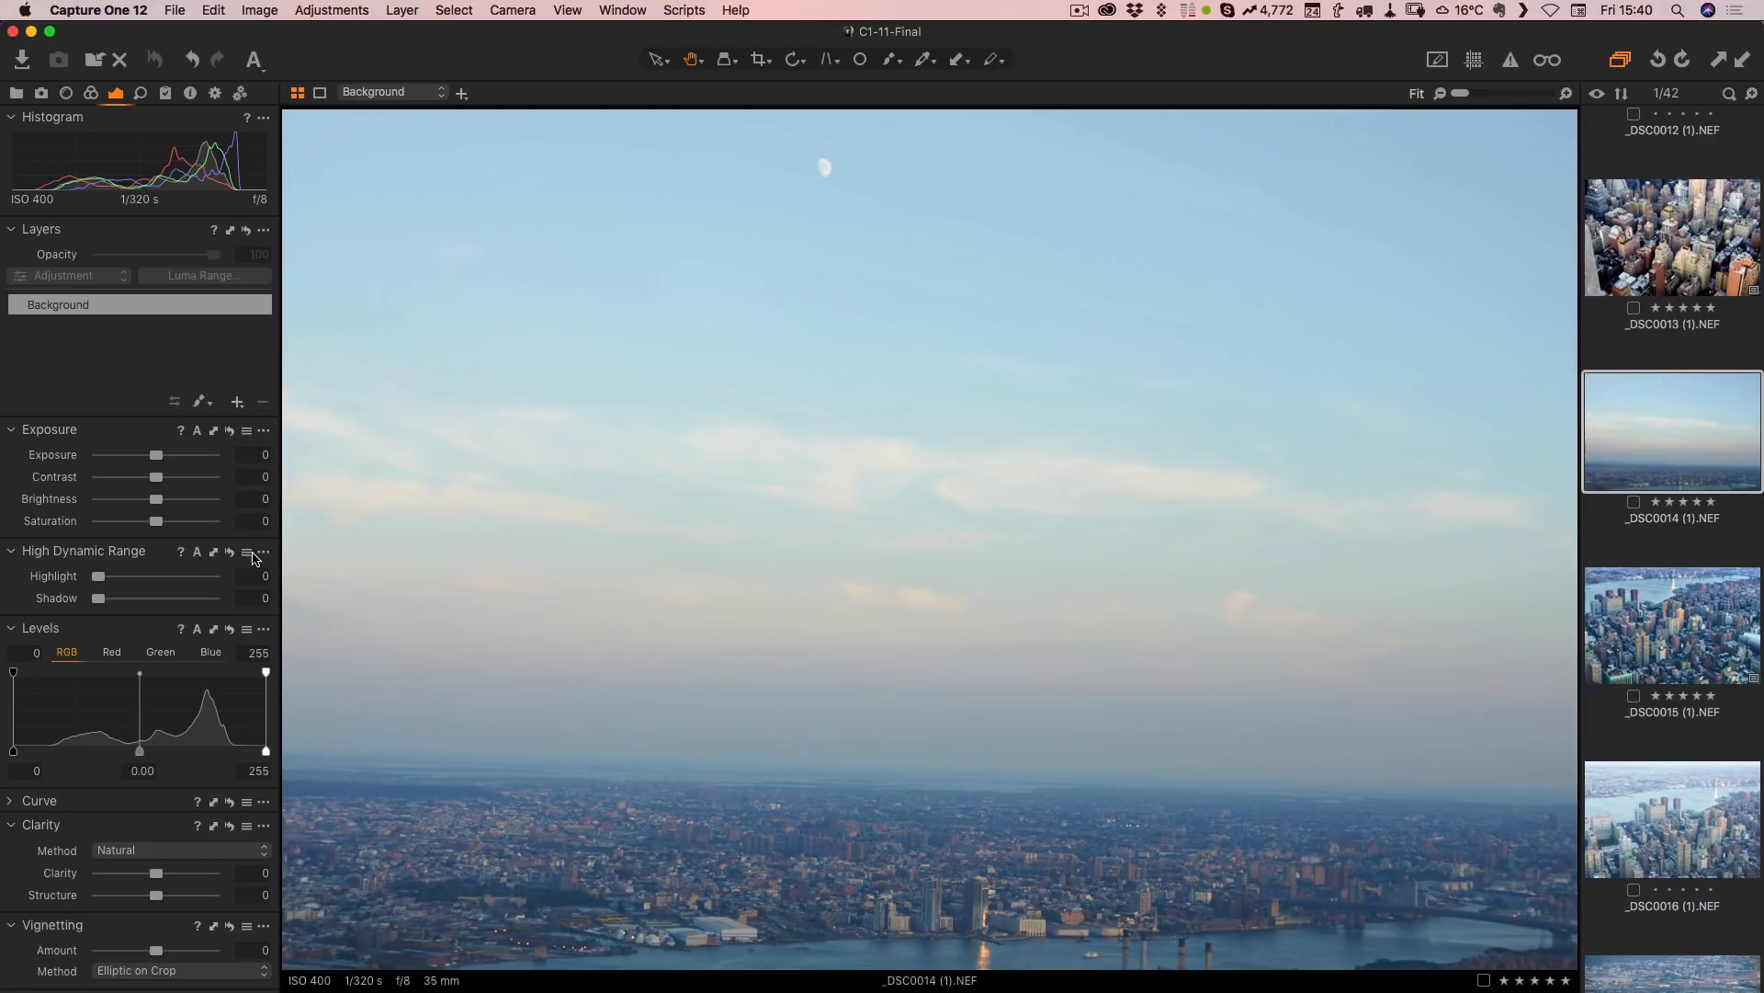
left_click(198, 552)
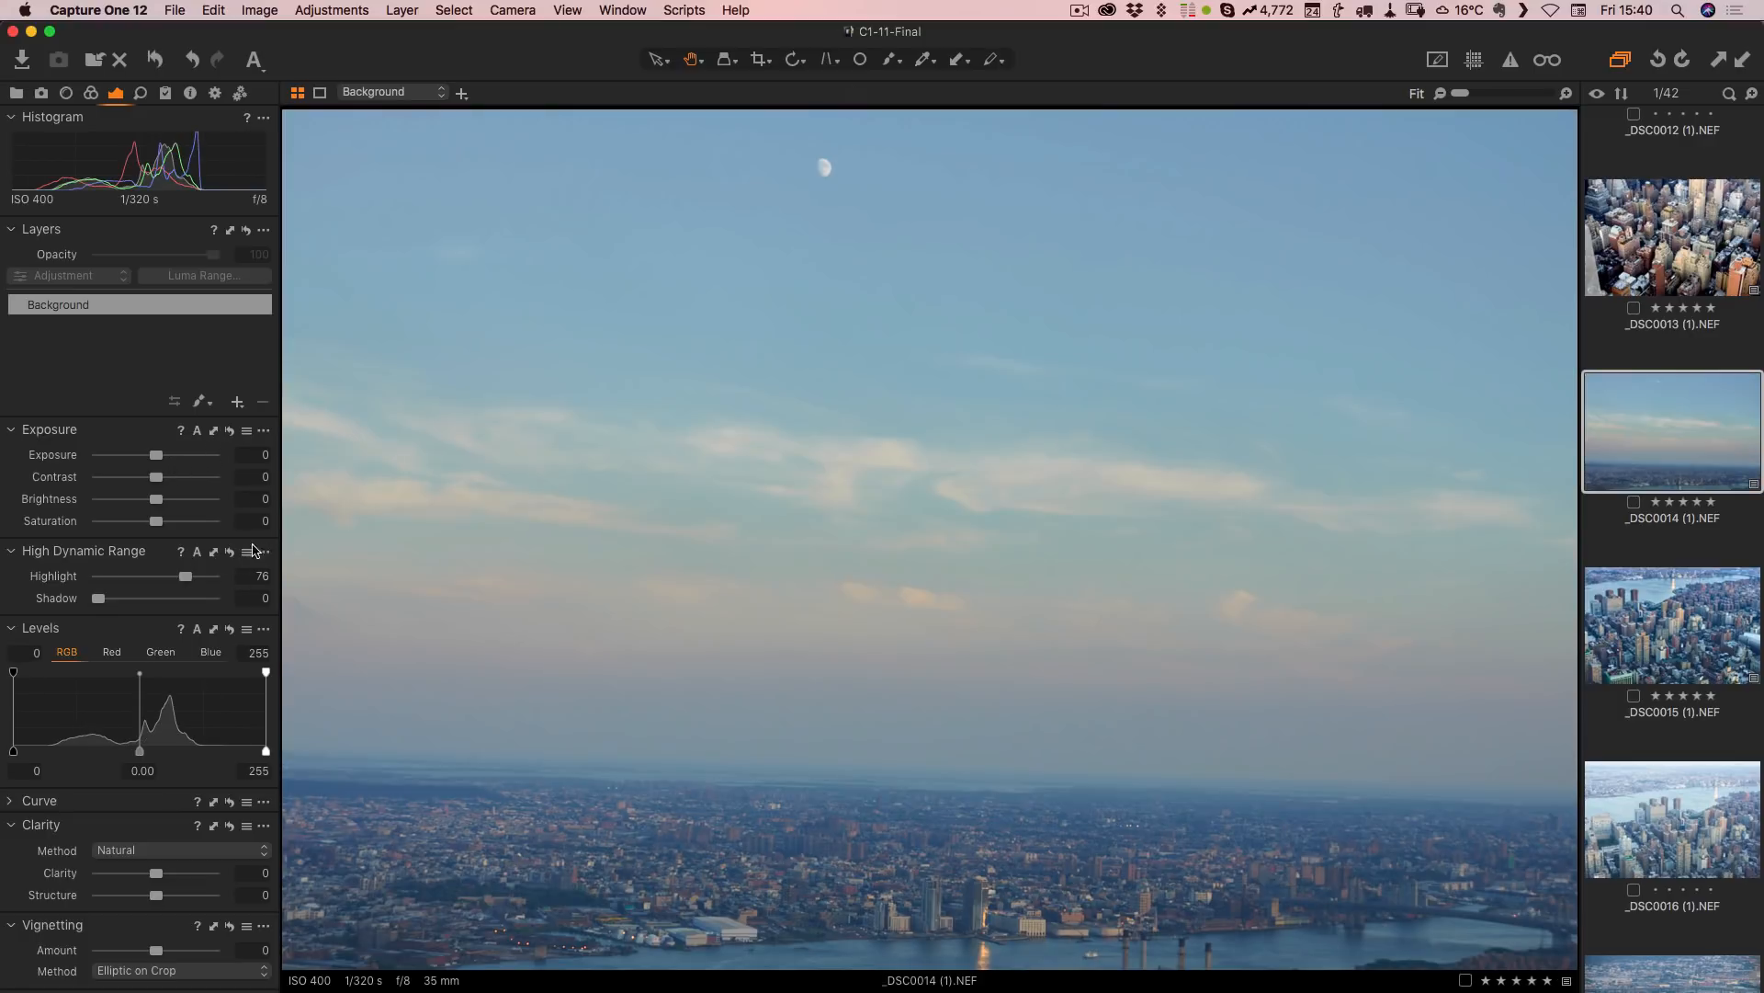
left_click(199, 633)
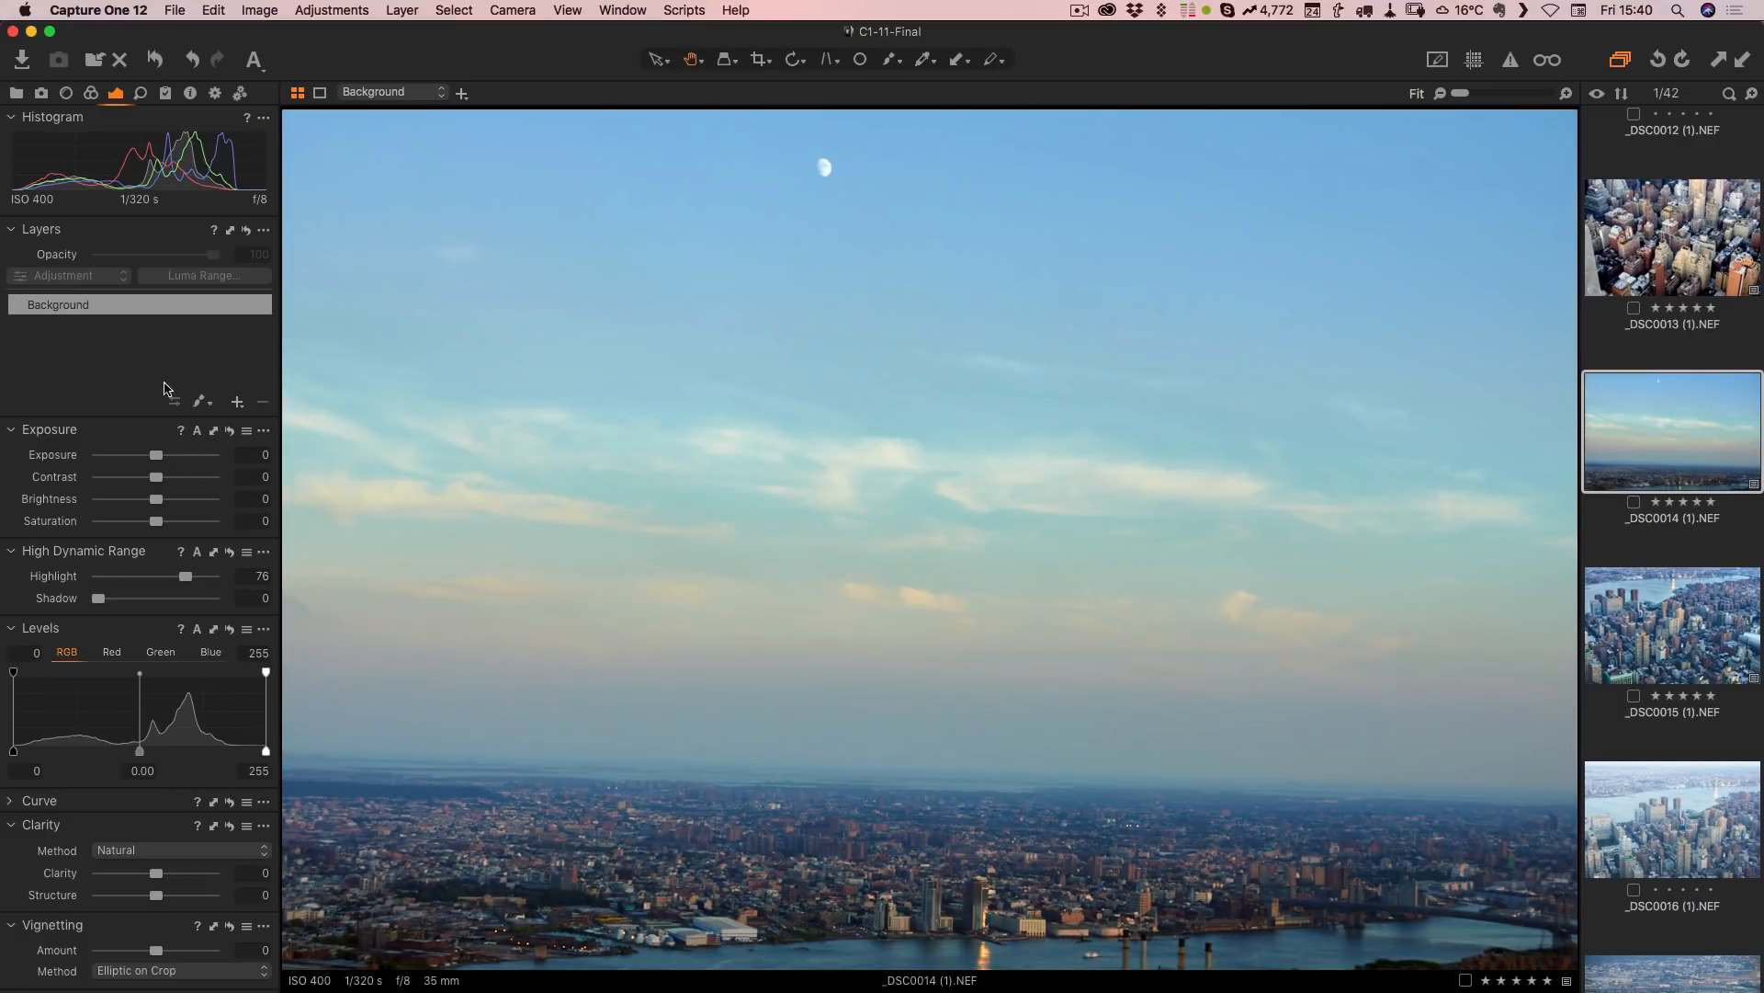
left_click_drag(157, 455, 165, 459)
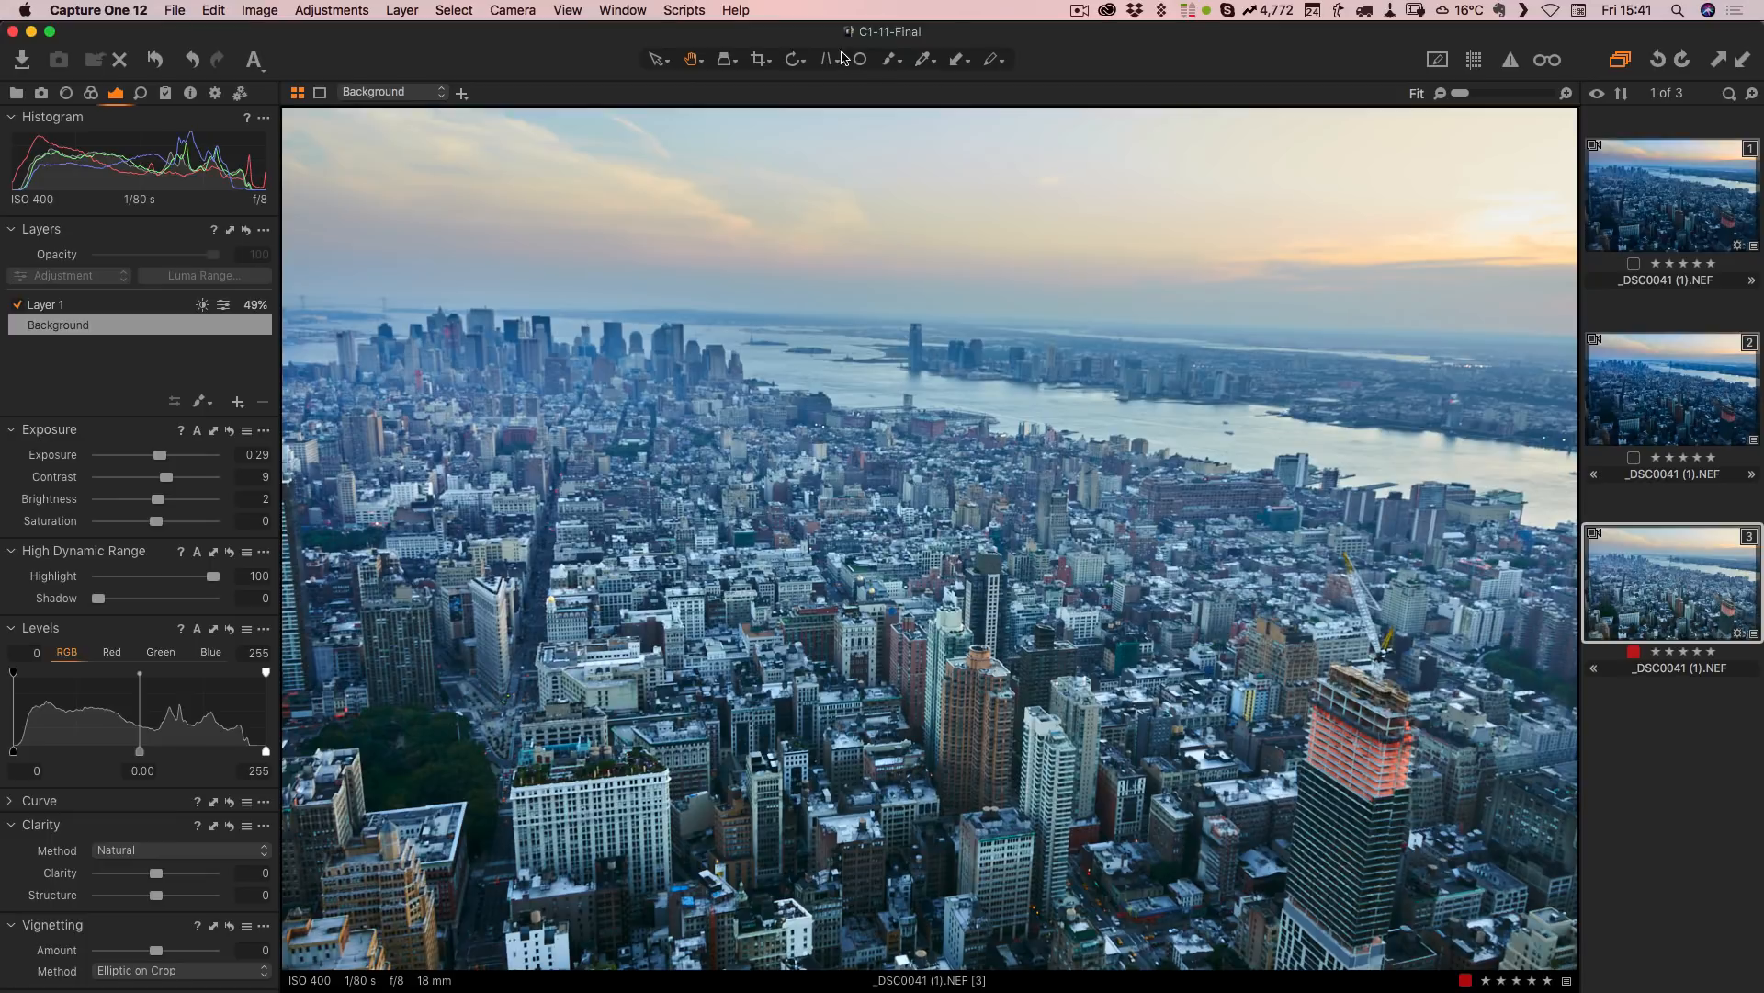
Step: Rotate the third variant of _DSC0041 (1).NEF left in 90-degree turns through a full revolution
left_click(789, 61)
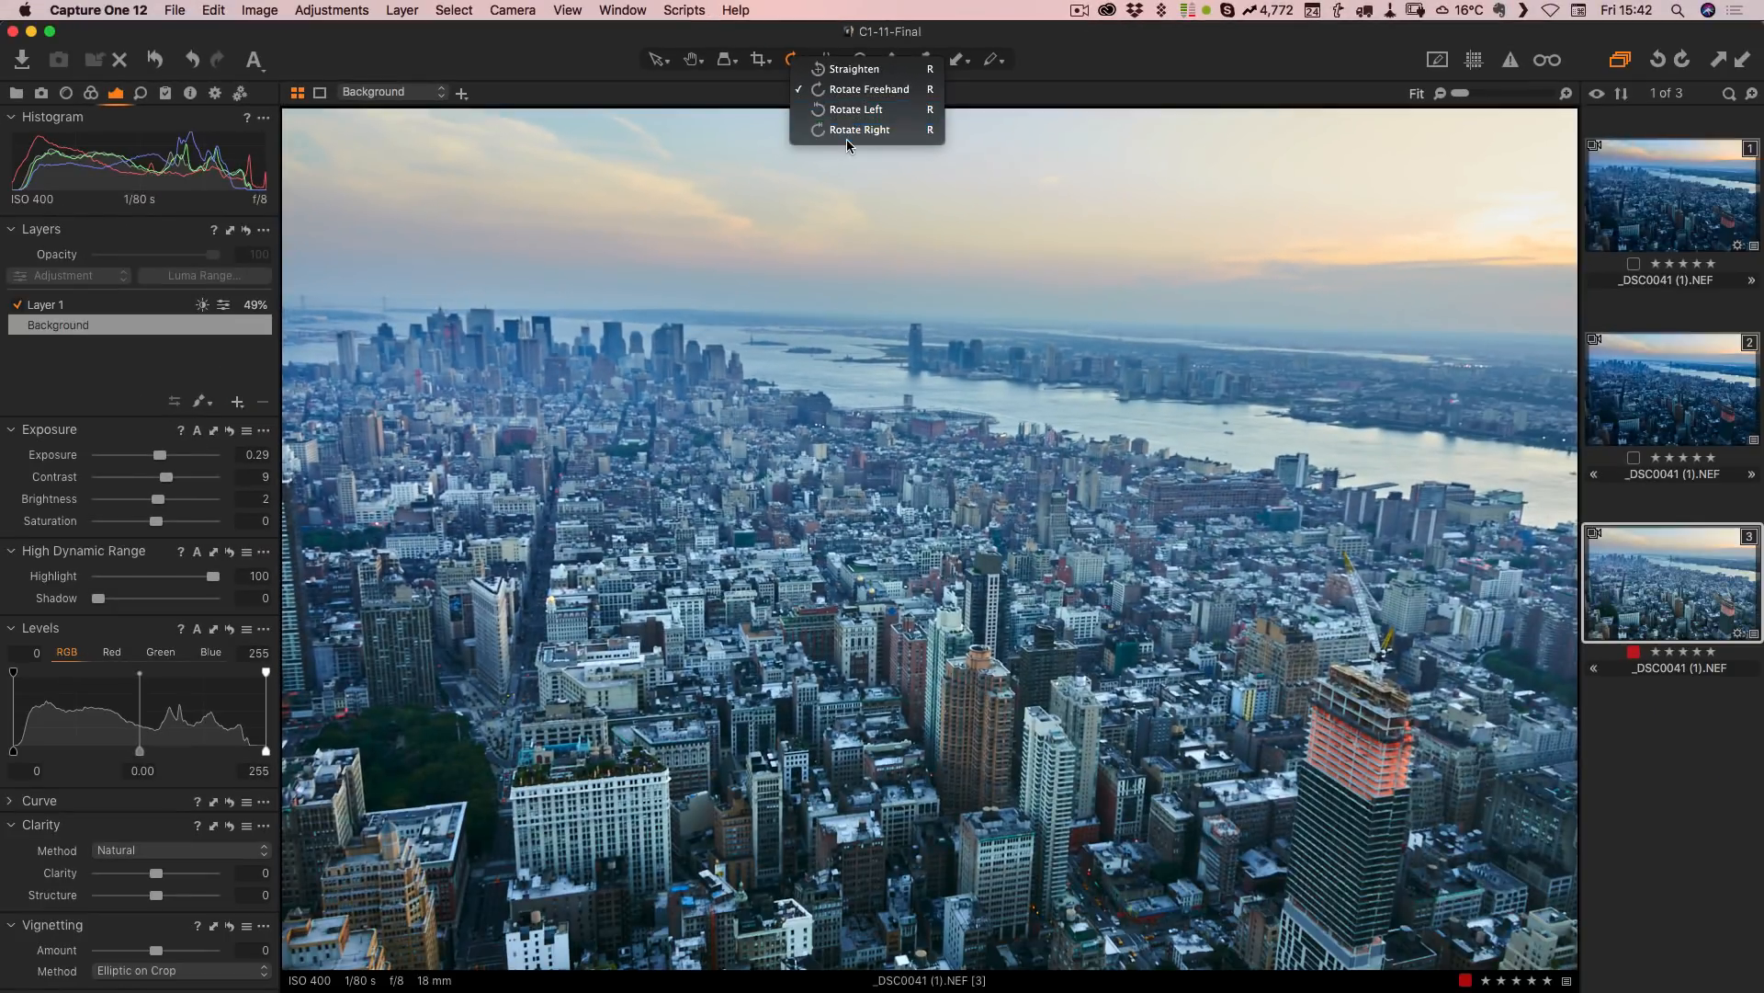
left_click(843, 109)
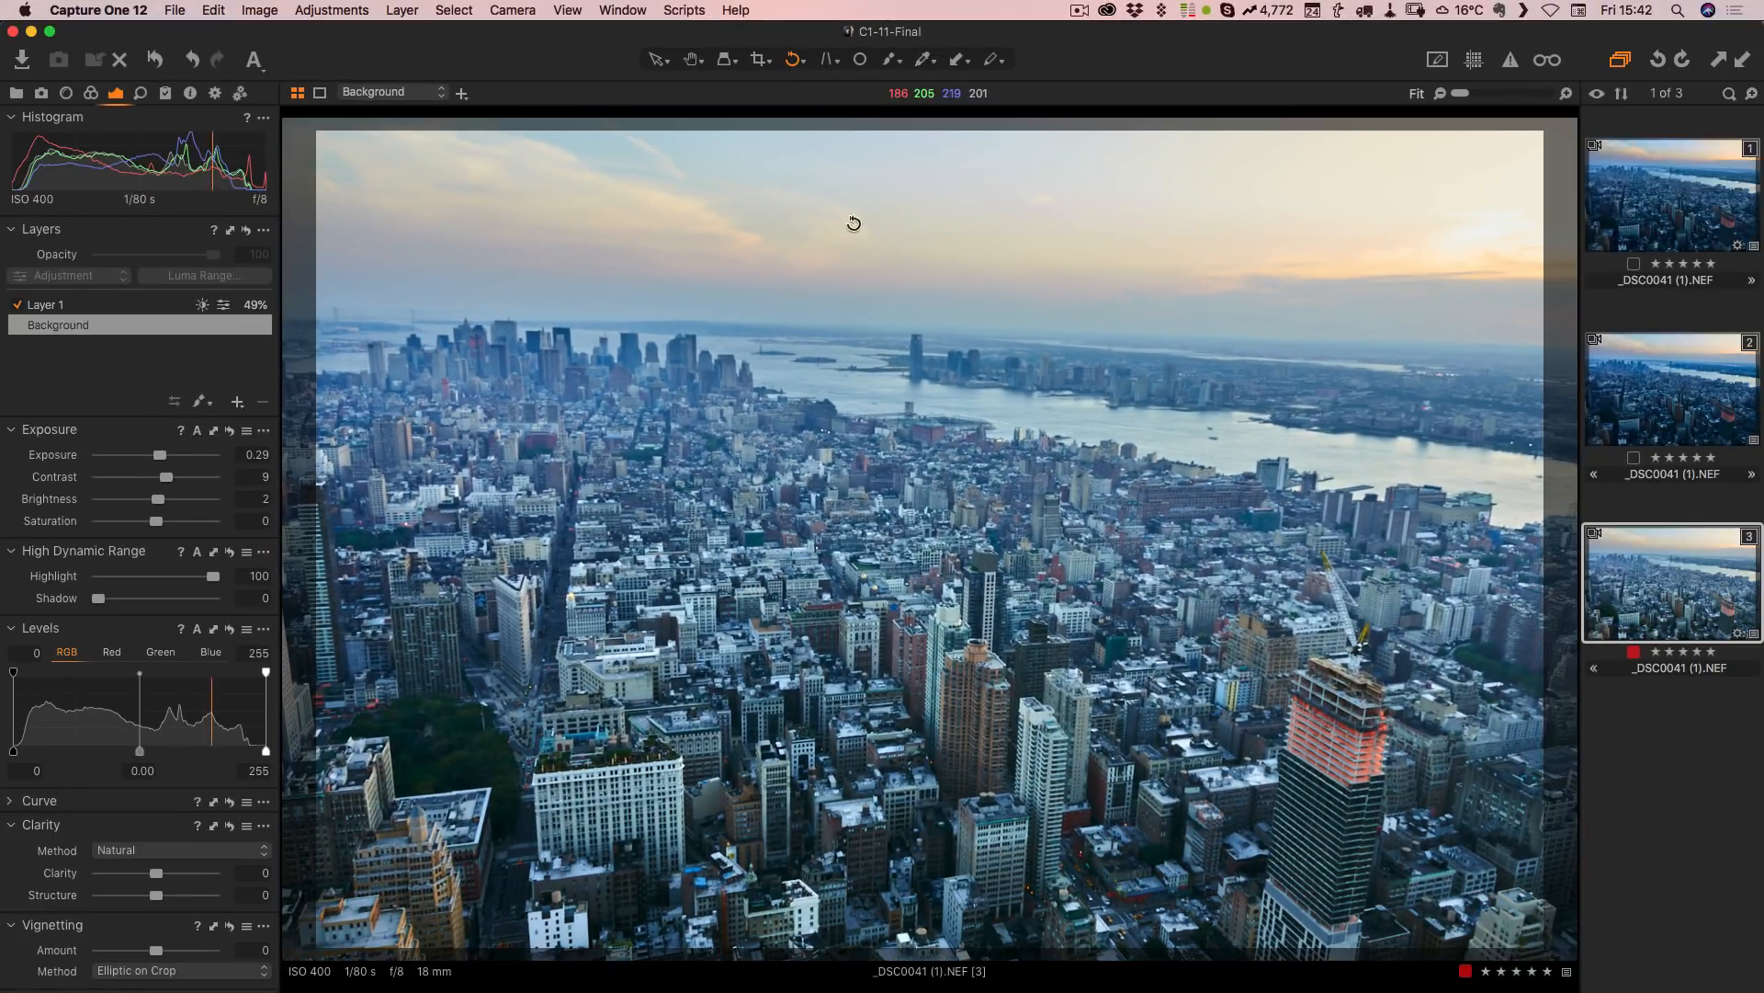
left_click(1414, 329)
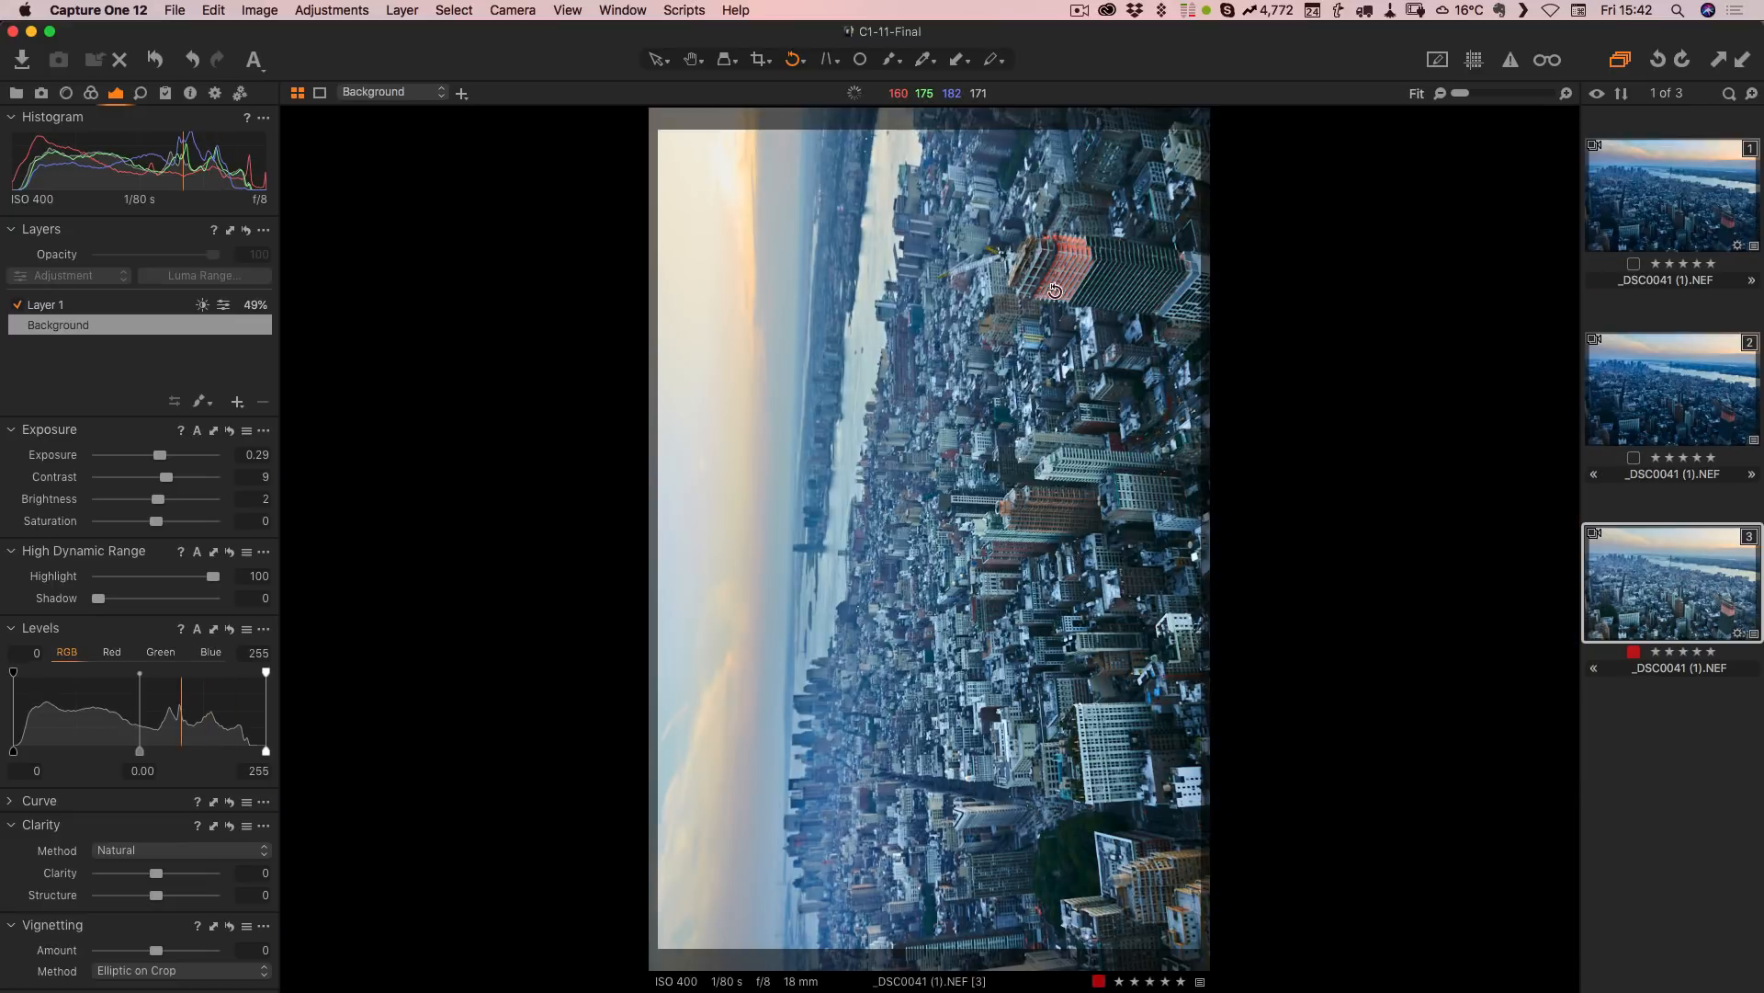
left_click(1057, 293)
left_click(907, 240)
left_click(1006, 239)
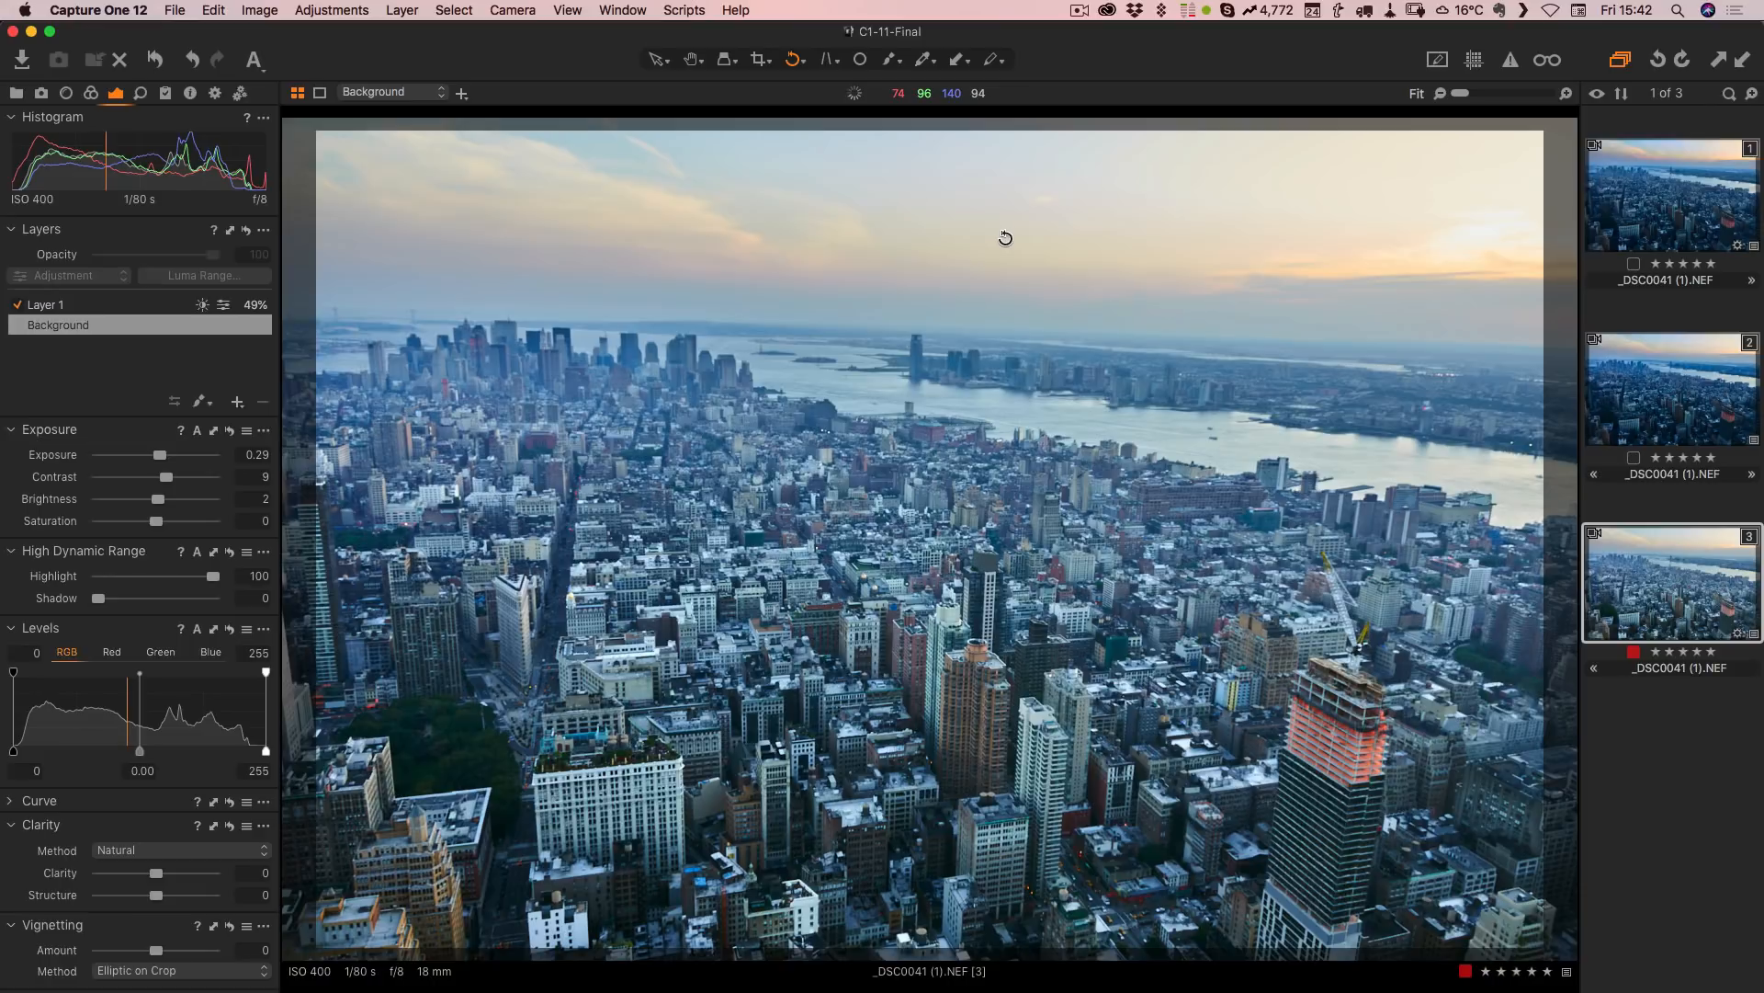
Step: Tilt the skyline photo slightly counterclockwise with Rotate Freehand to level its horizon
left_click(796, 61)
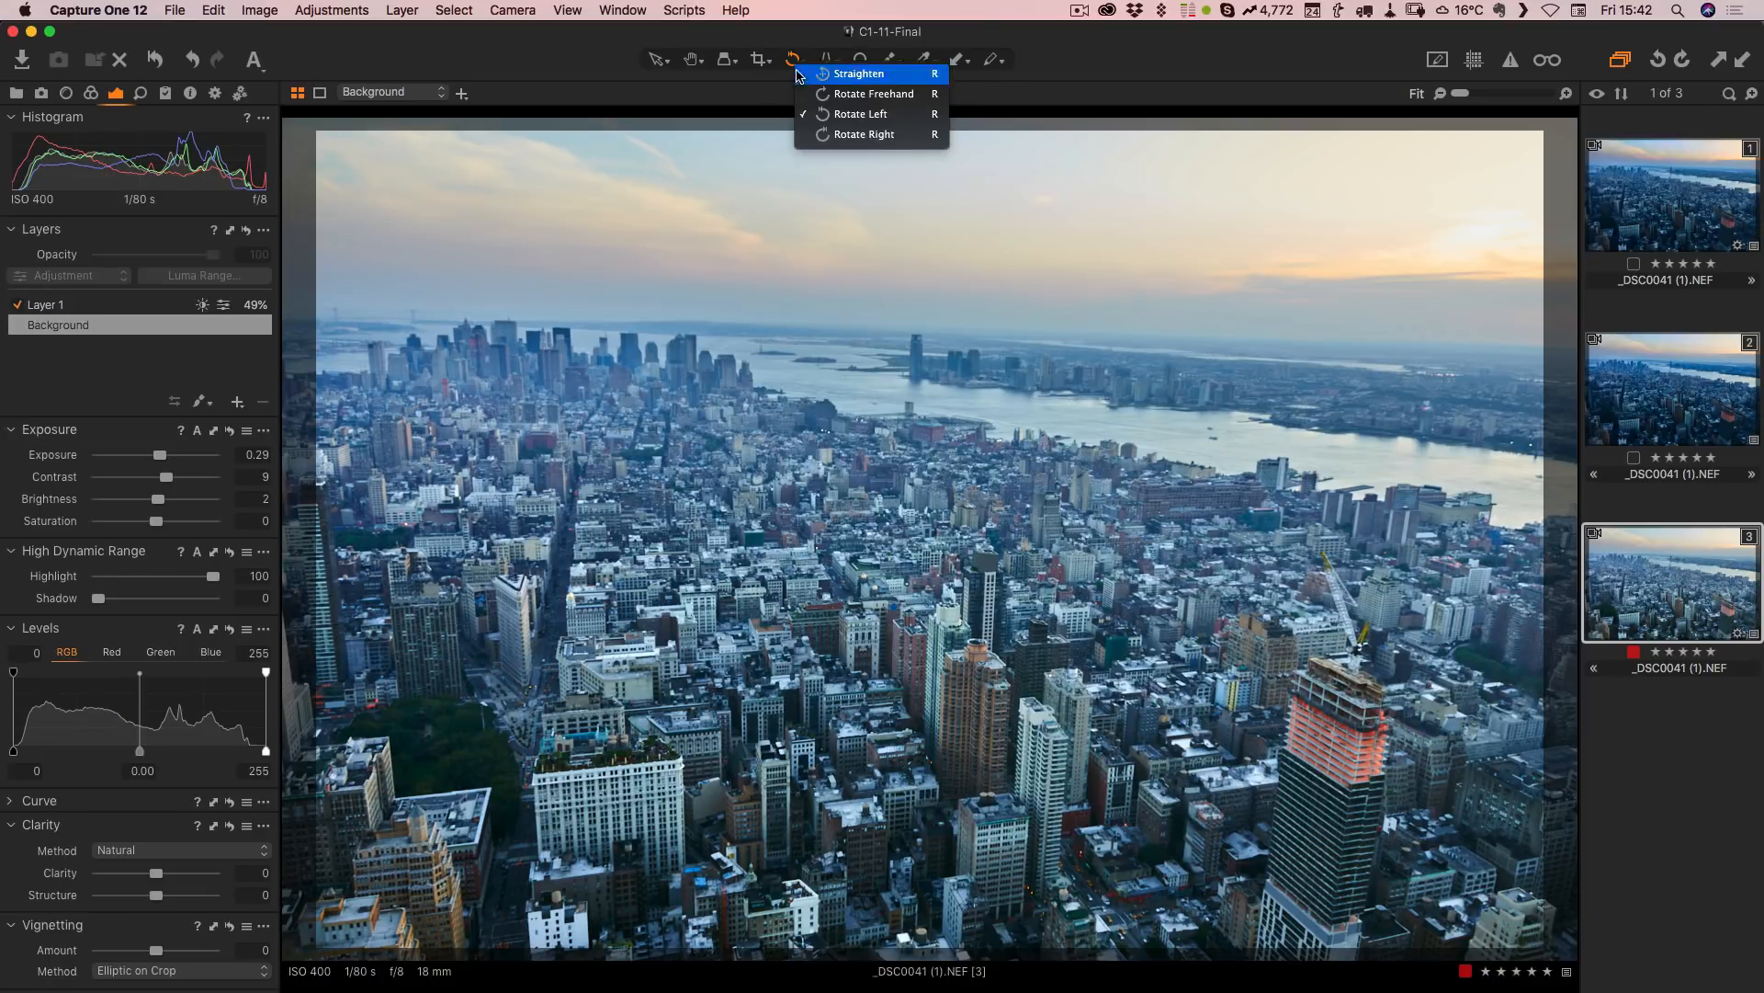
left_click(873, 94)
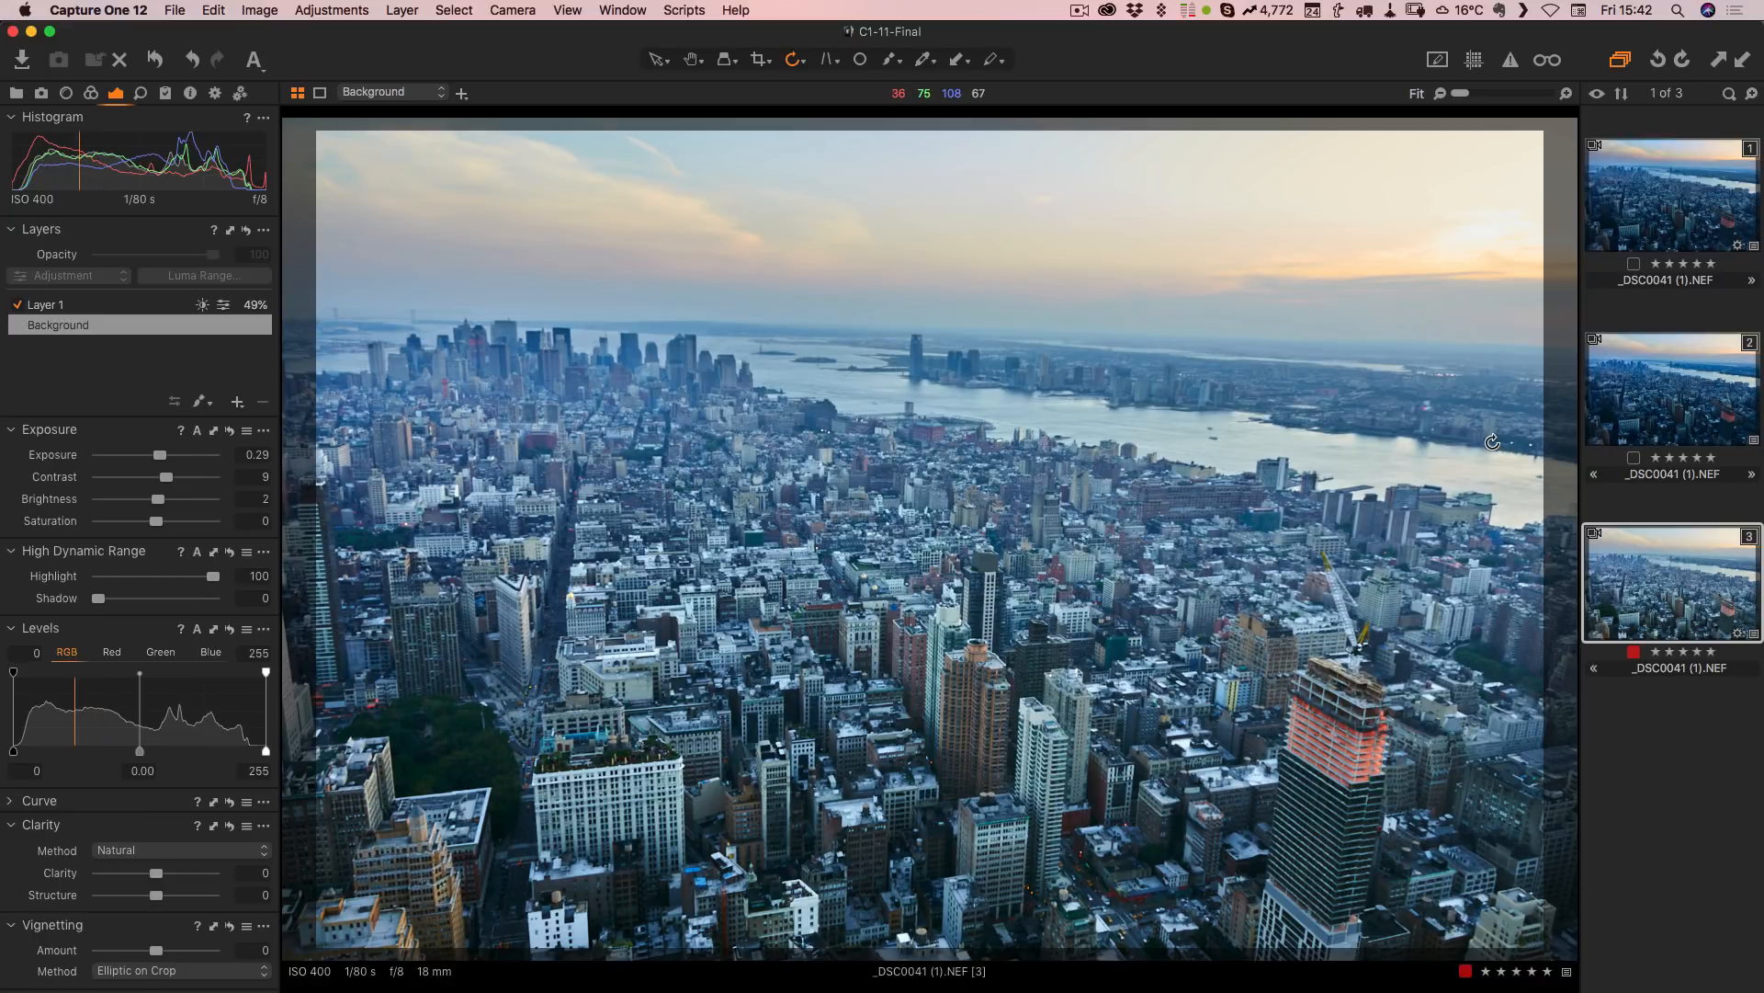
left_click_drag(1493, 442, 1492, 426)
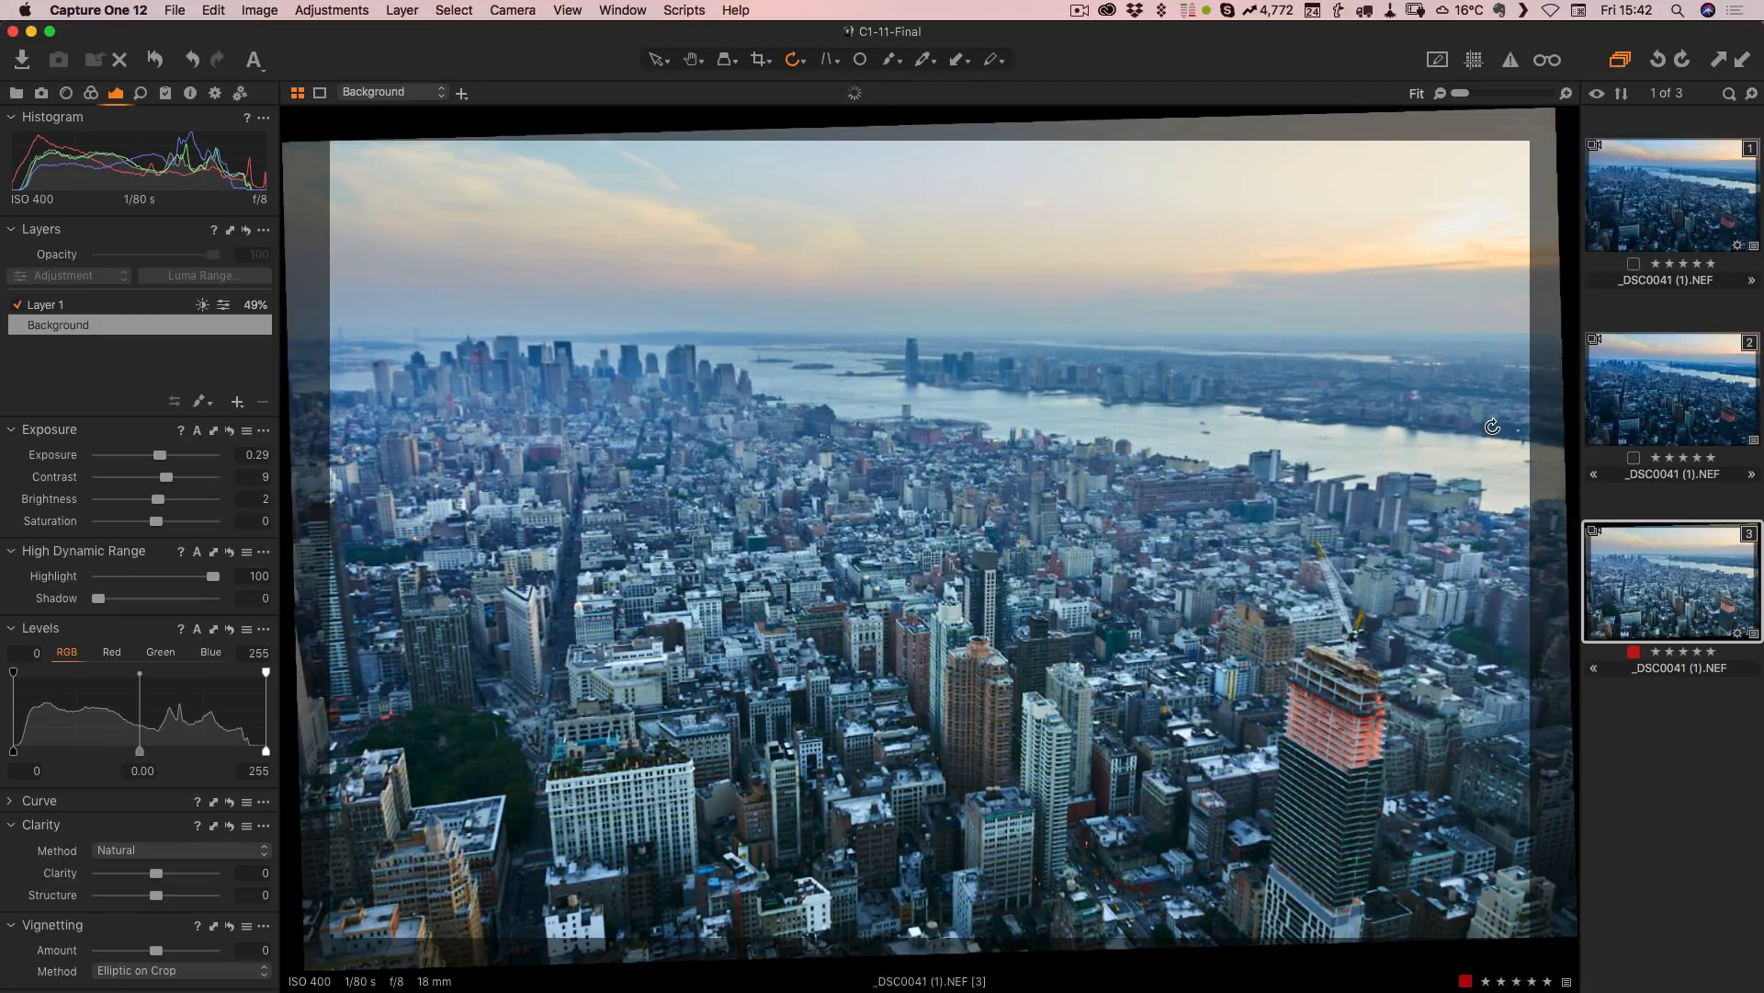
Step: Straighten the skyline photo along its horizon line with the Straighten tool, to an angle of about -1.95
left_click(799, 61)
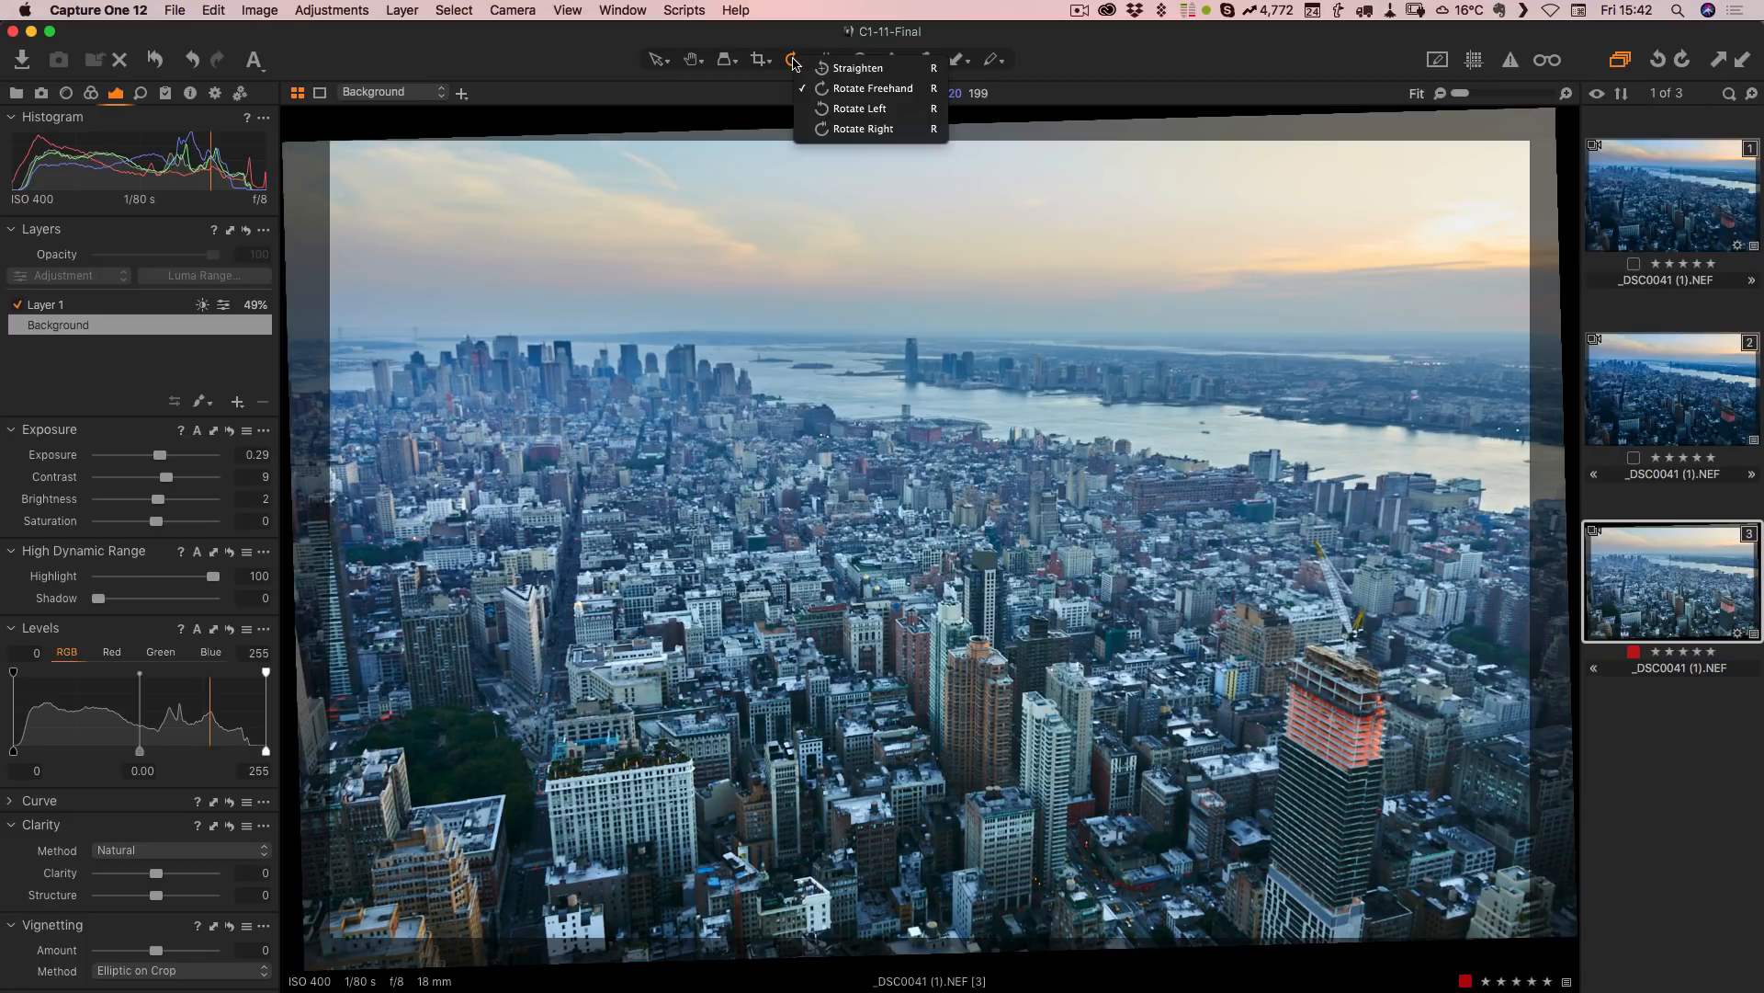
left_click(824, 71)
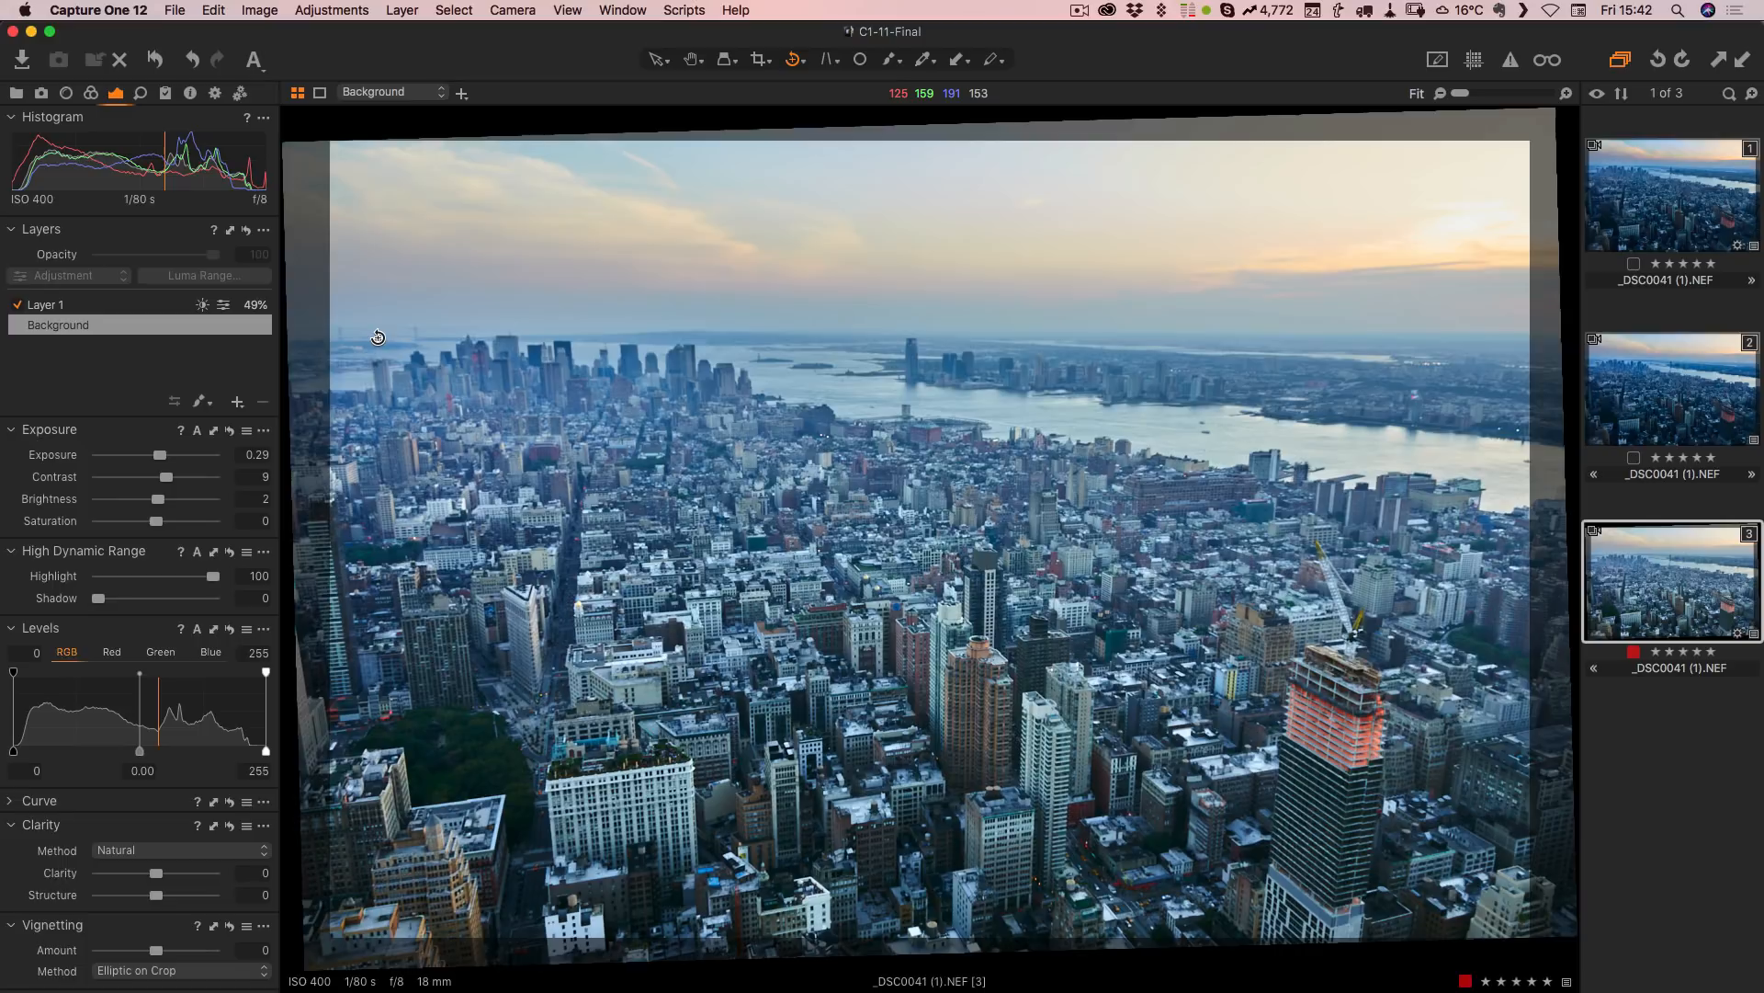
left_click_drag(364, 331, 1501, 332)
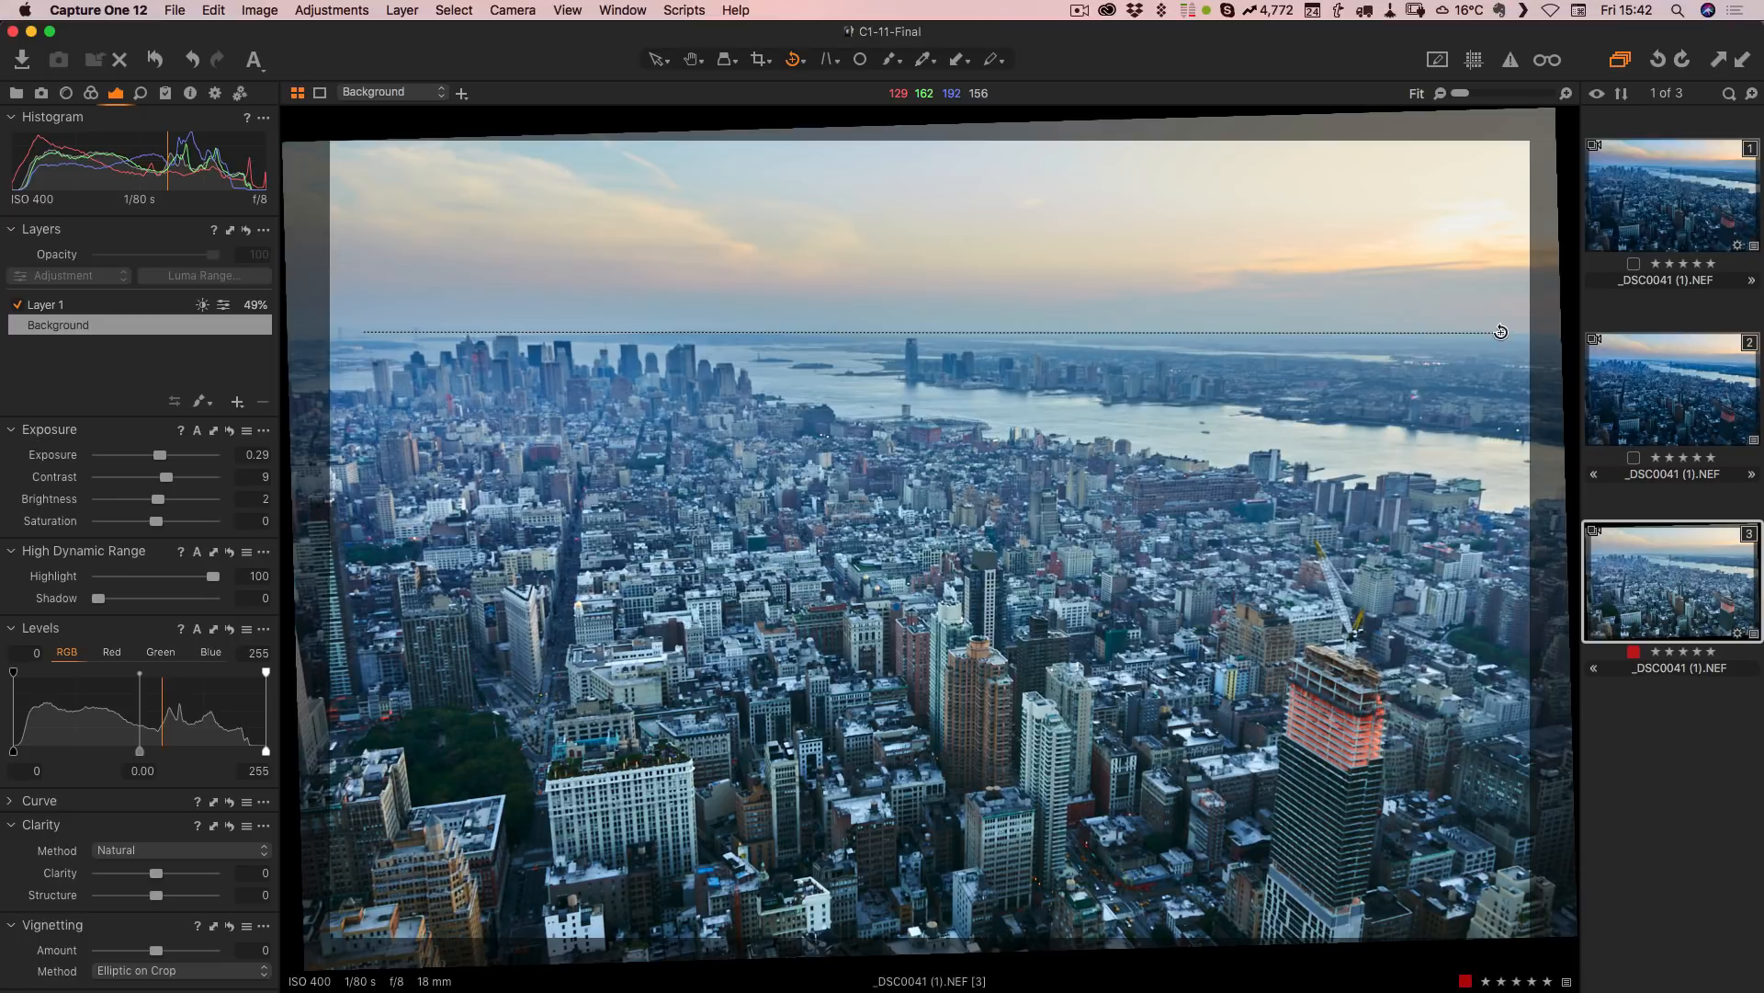
left_click_drag(1501, 332, 1501, 332)
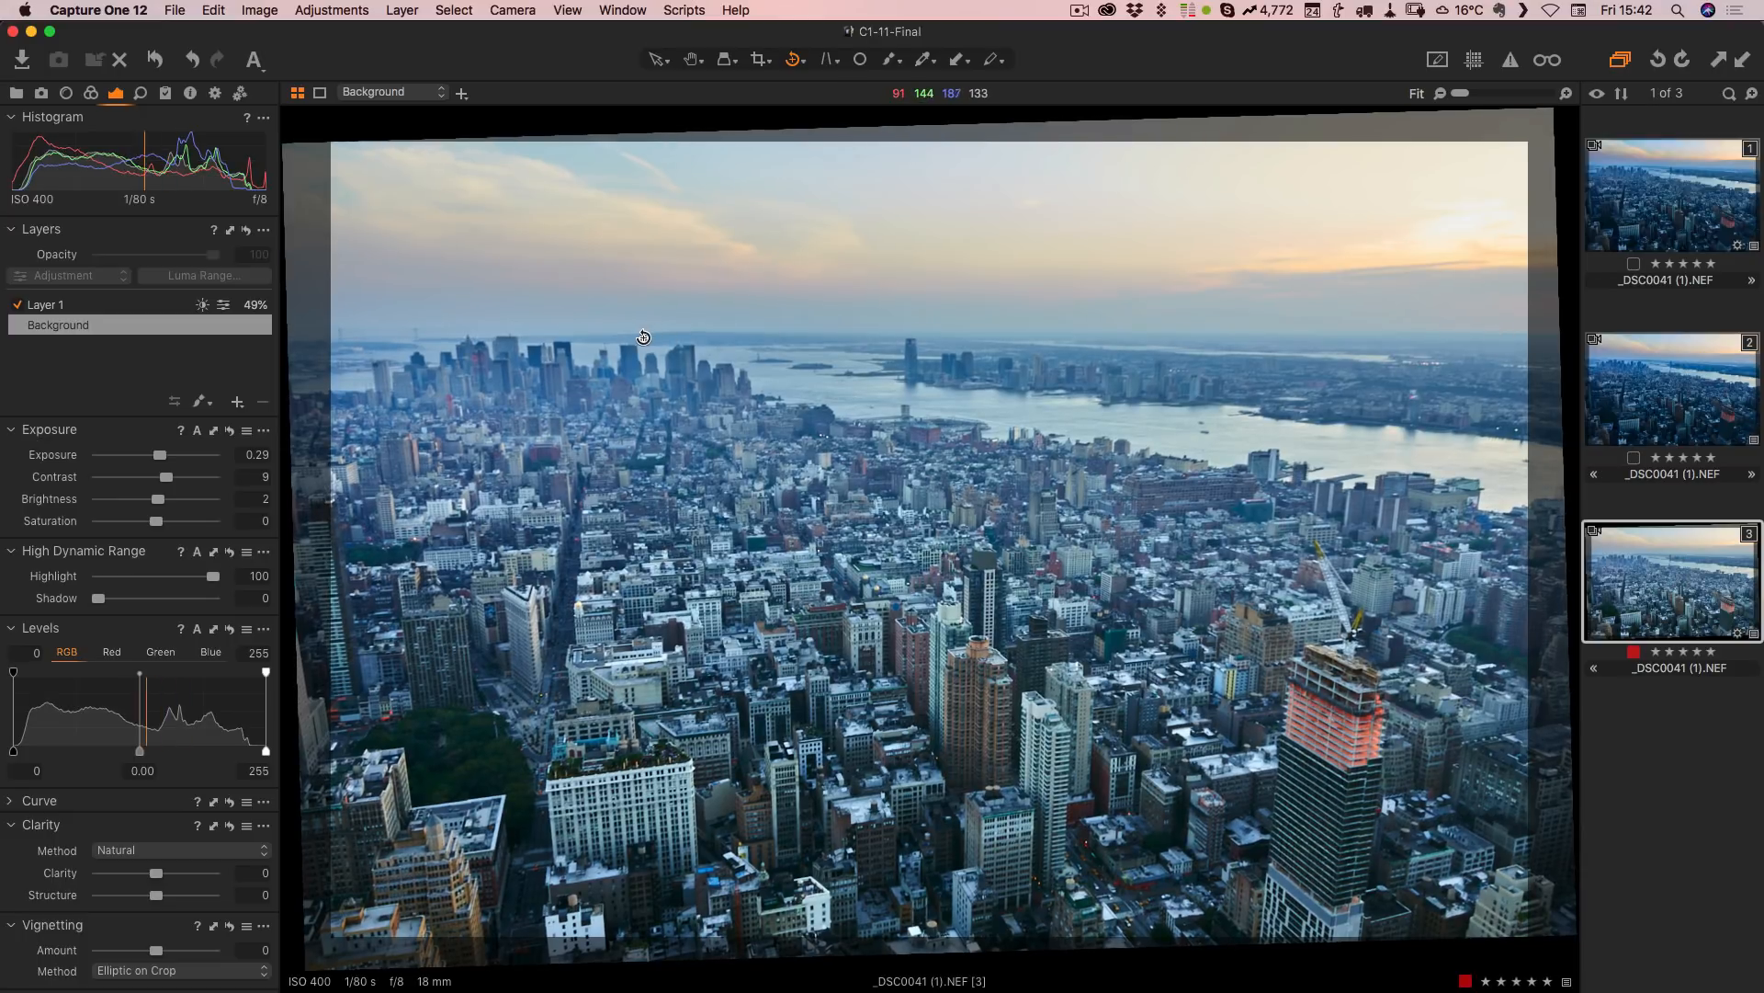
left_click_drag(731, 353, 732, 368)
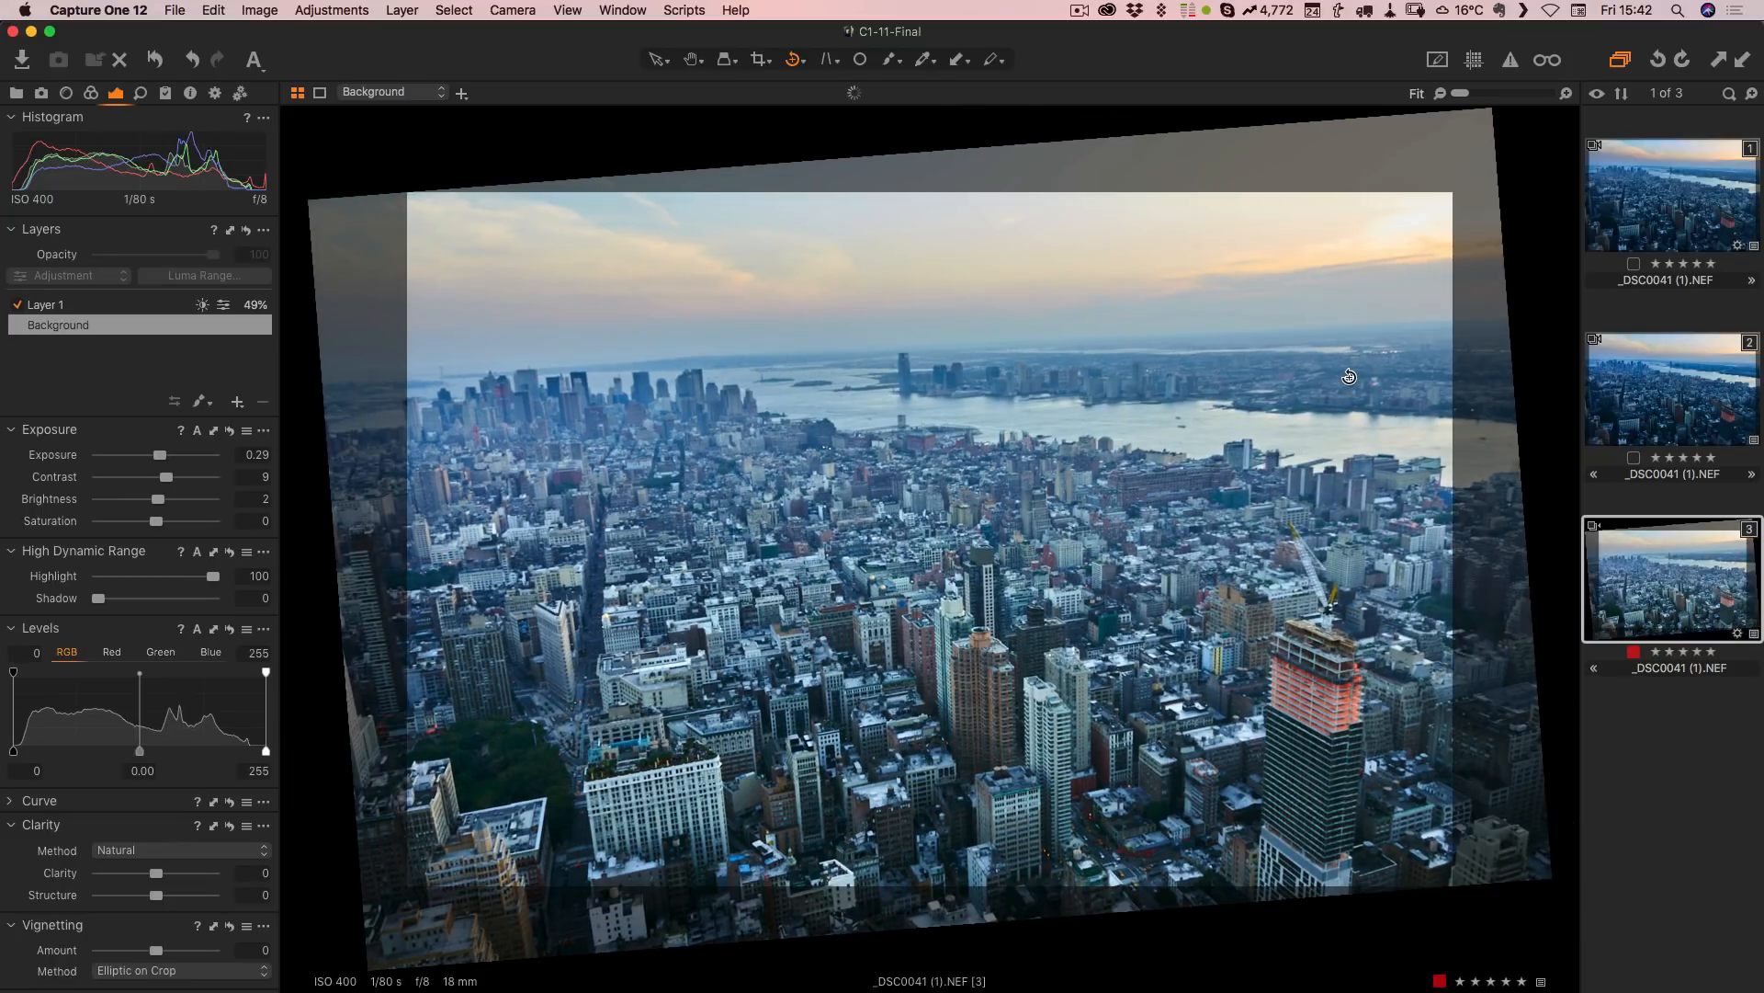
left_click_drag(441, 367, 1441, 323)
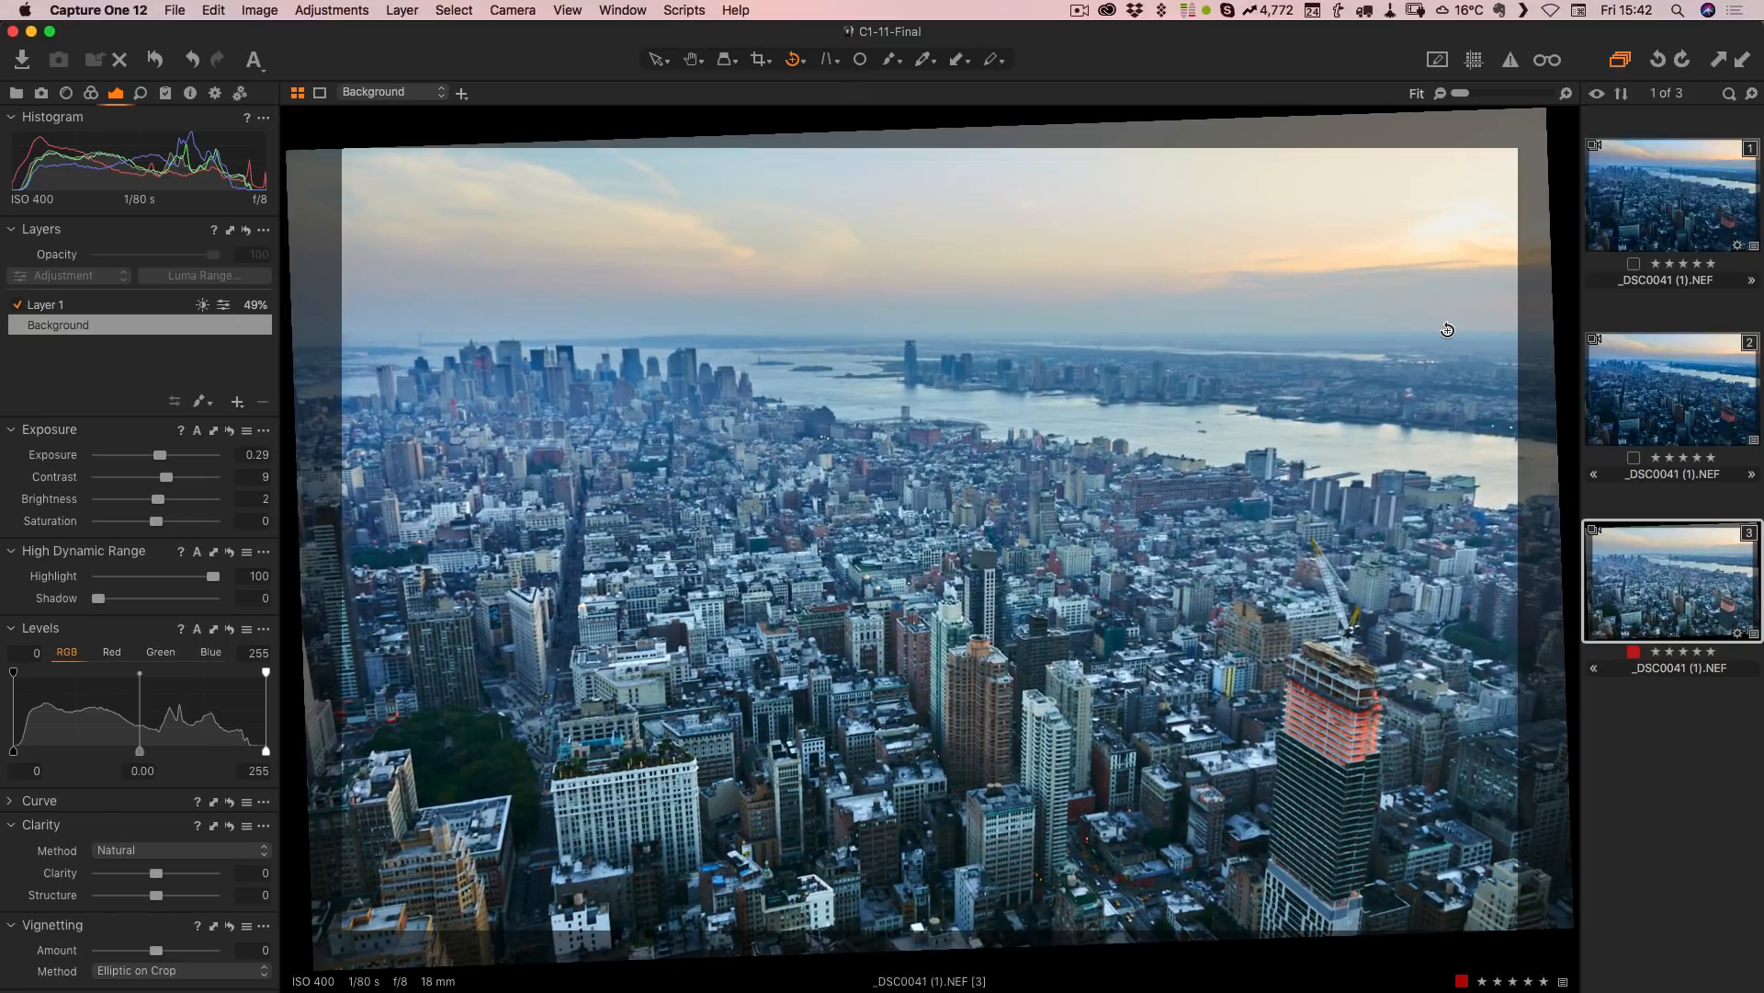
Step: Switch to the Pan tool and display the skyline photo's lens settings with Rotation & Flip expanded
left_click(790, 59)
left_click(695, 58)
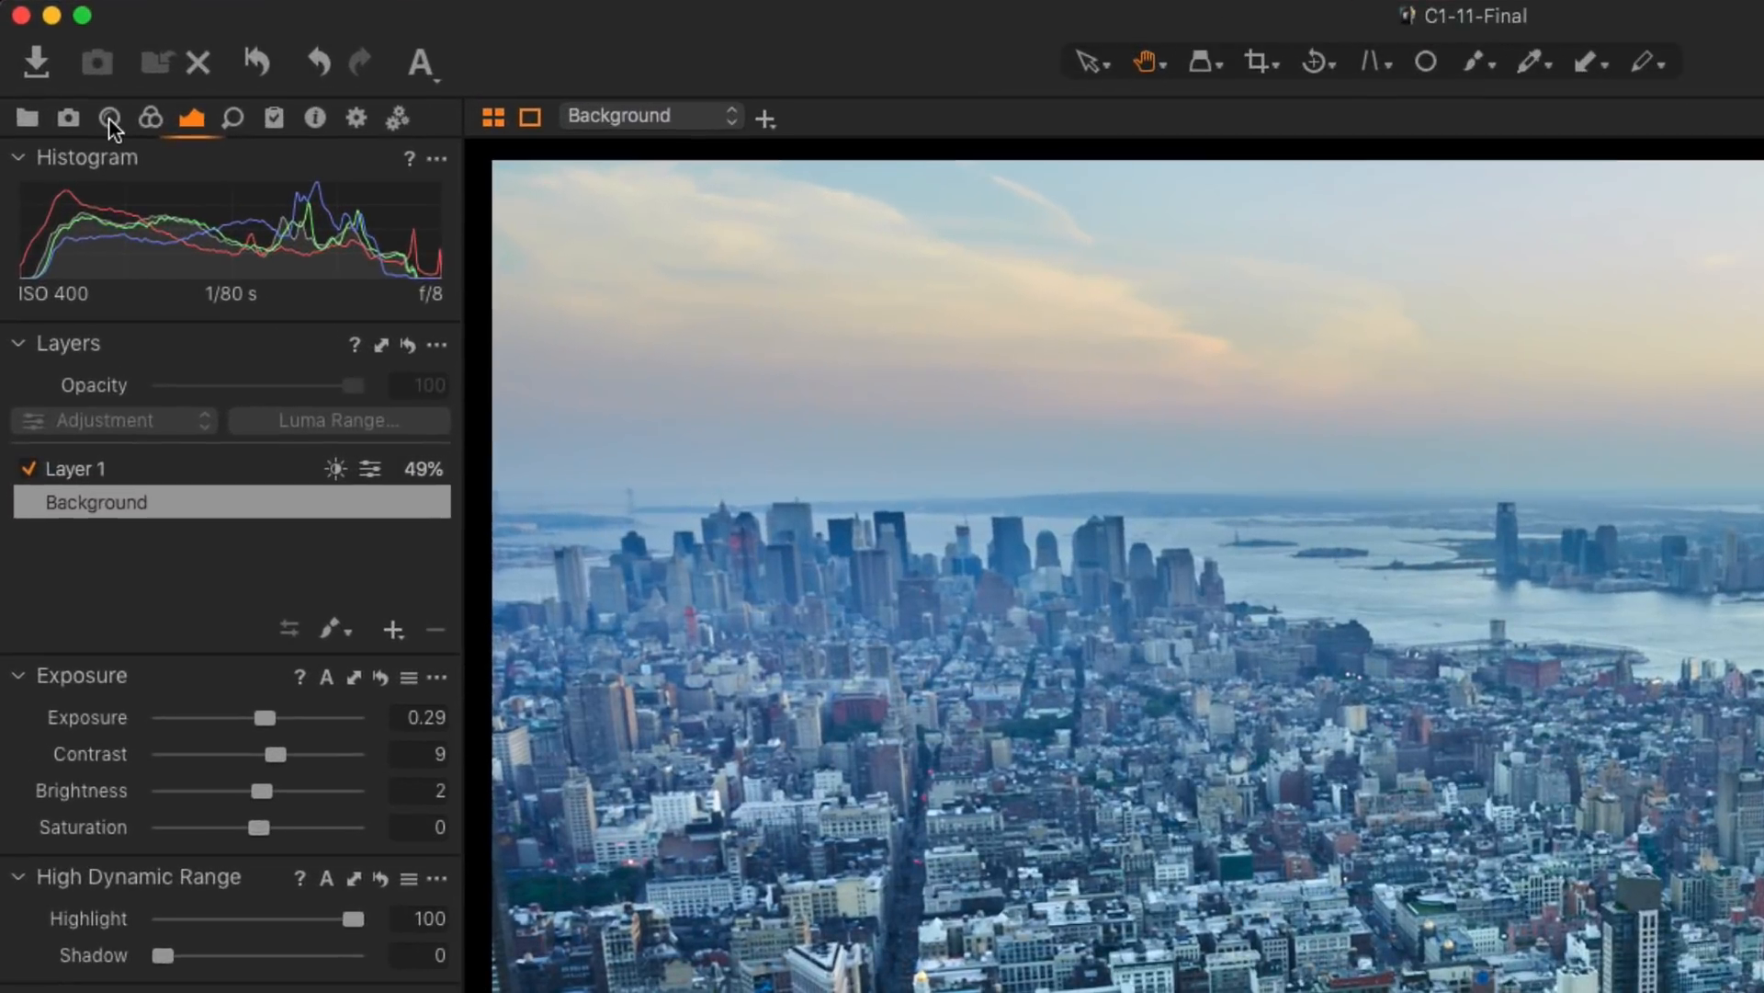
left_click(110, 119)
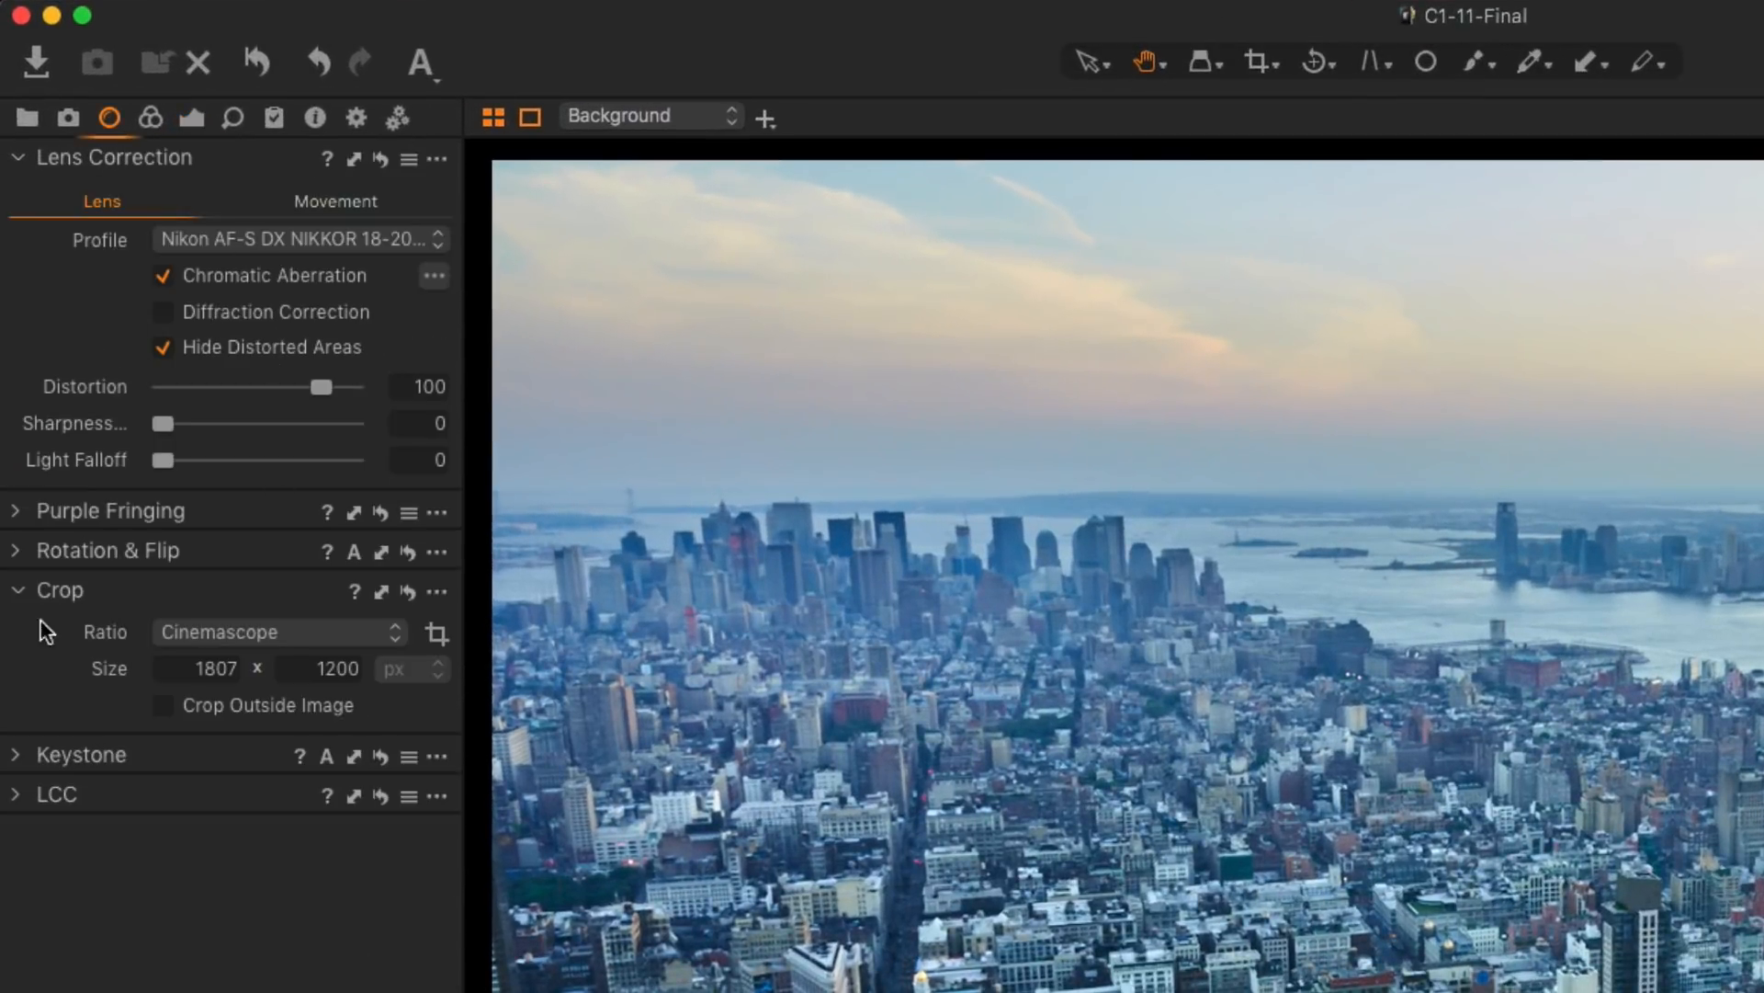
left_click(14, 552)
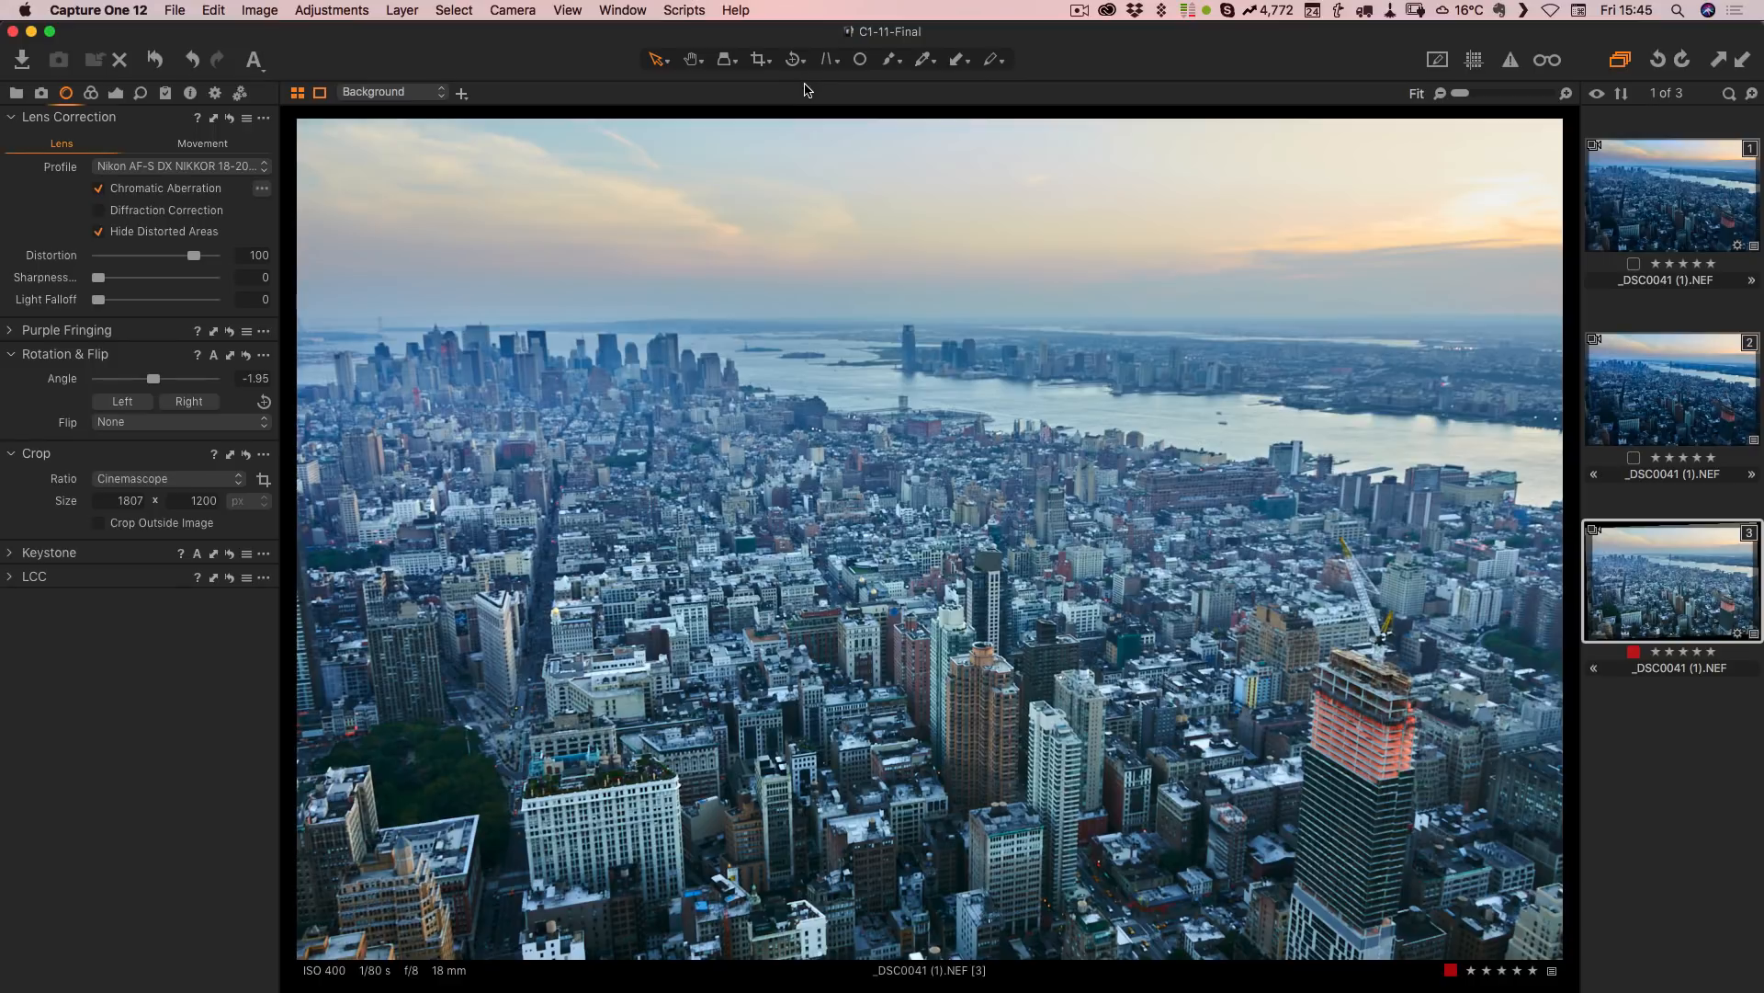
Step: Activate the Crop tool on the skyline photo and examine the available aspect ratios and crop options
left_click(762, 63)
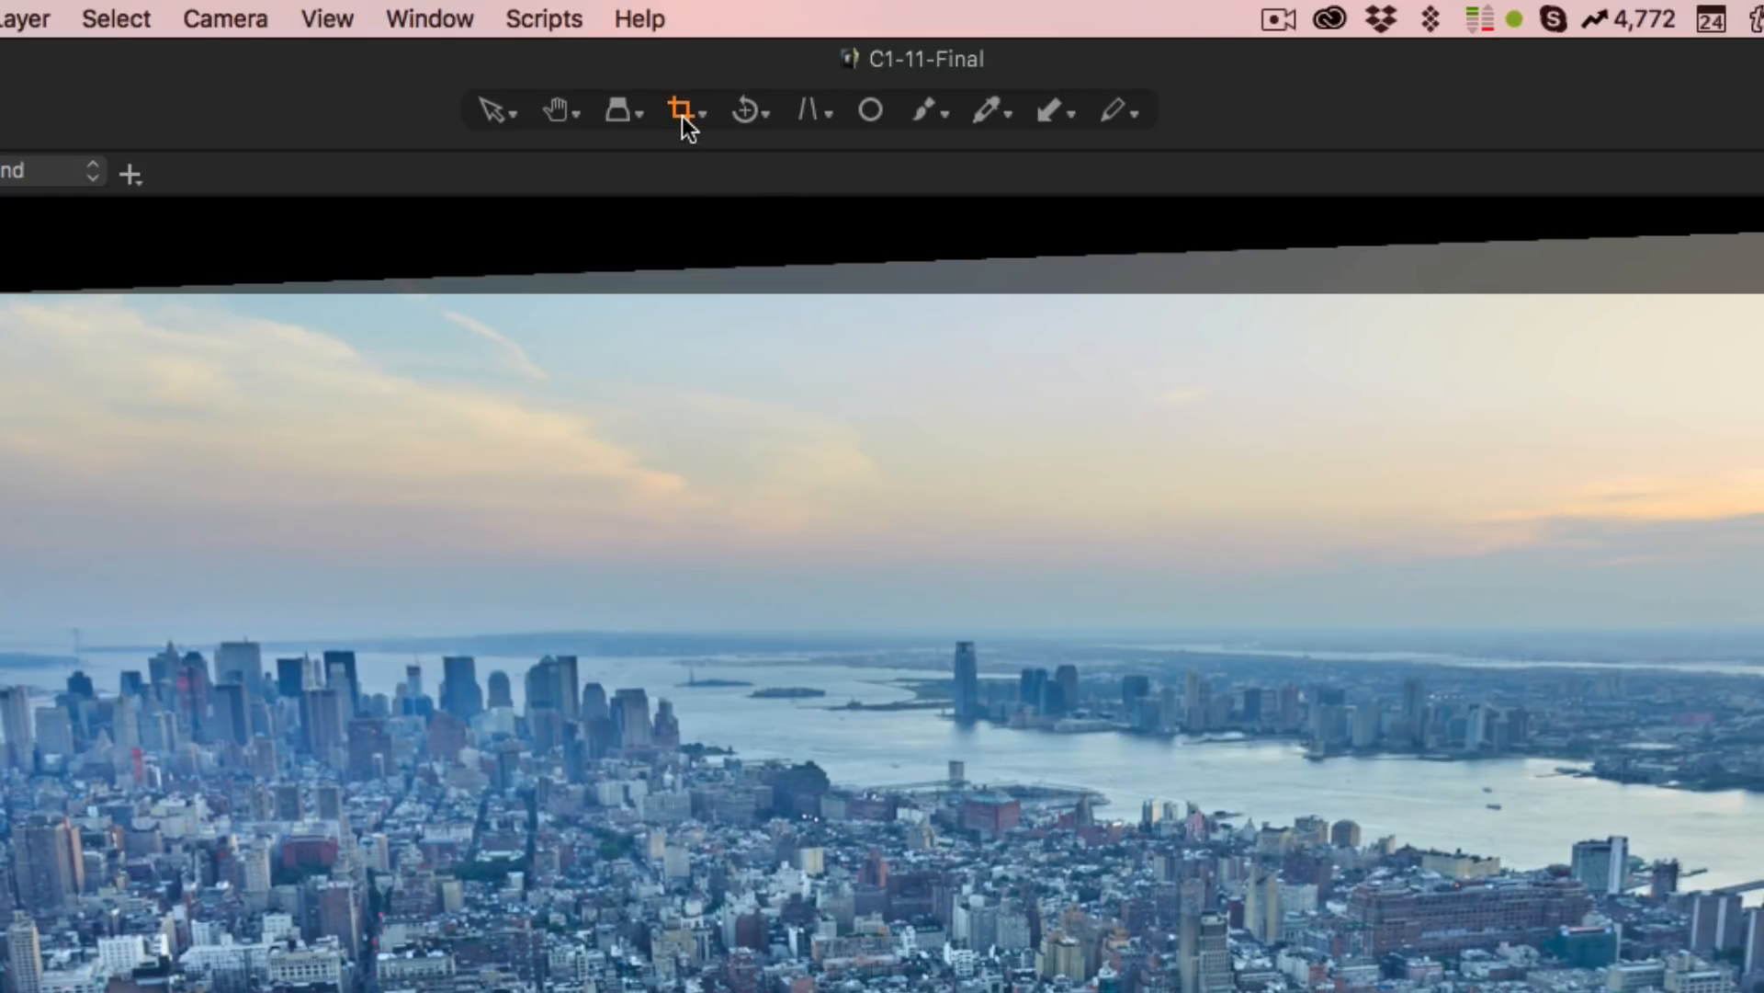
left_click(694, 104)
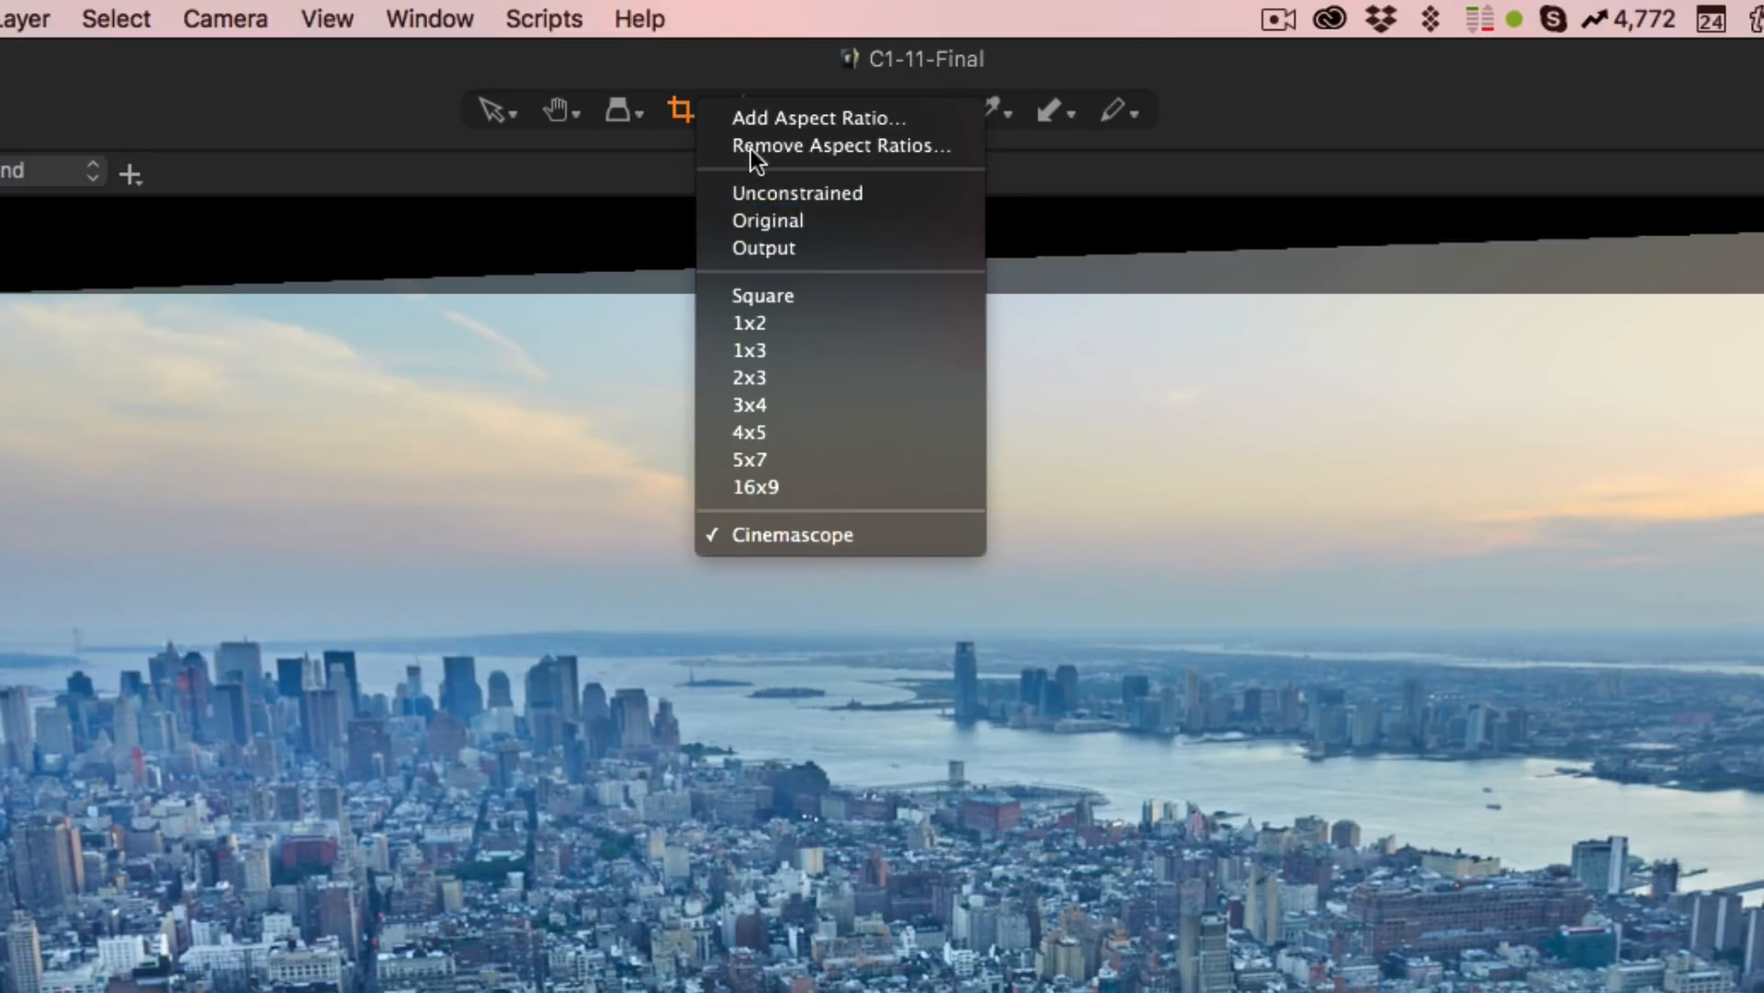
left_click(678, 108)
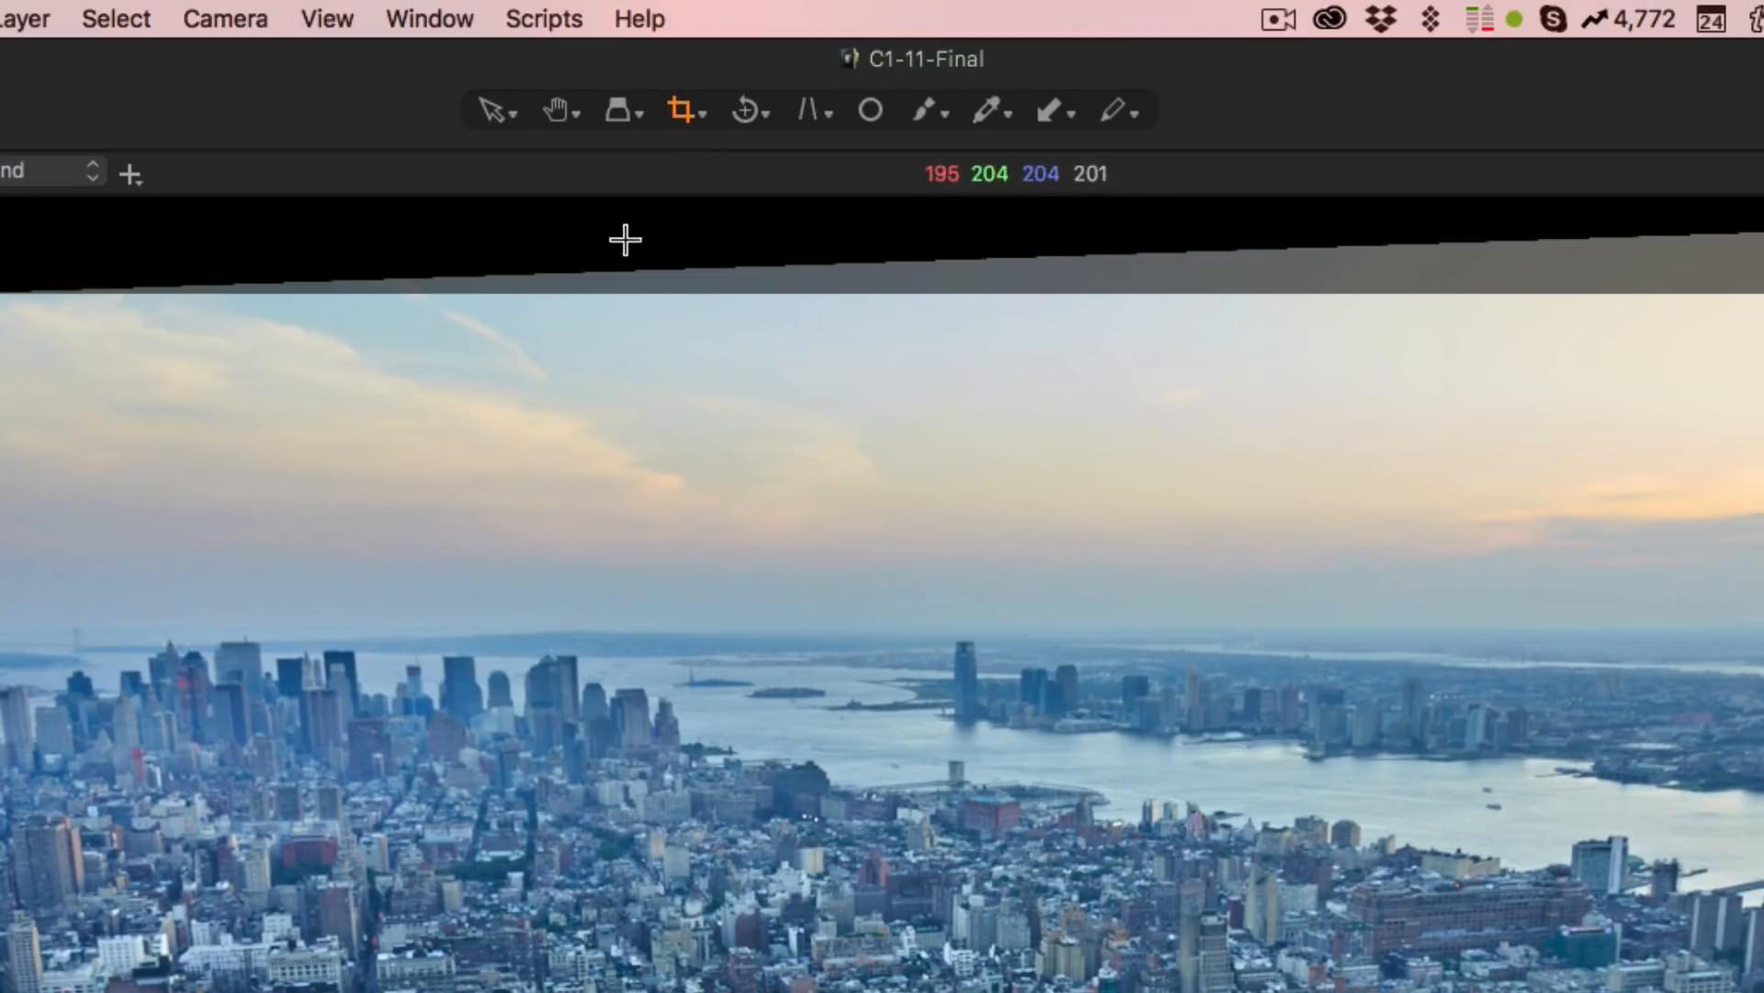
right_click(886, 681)
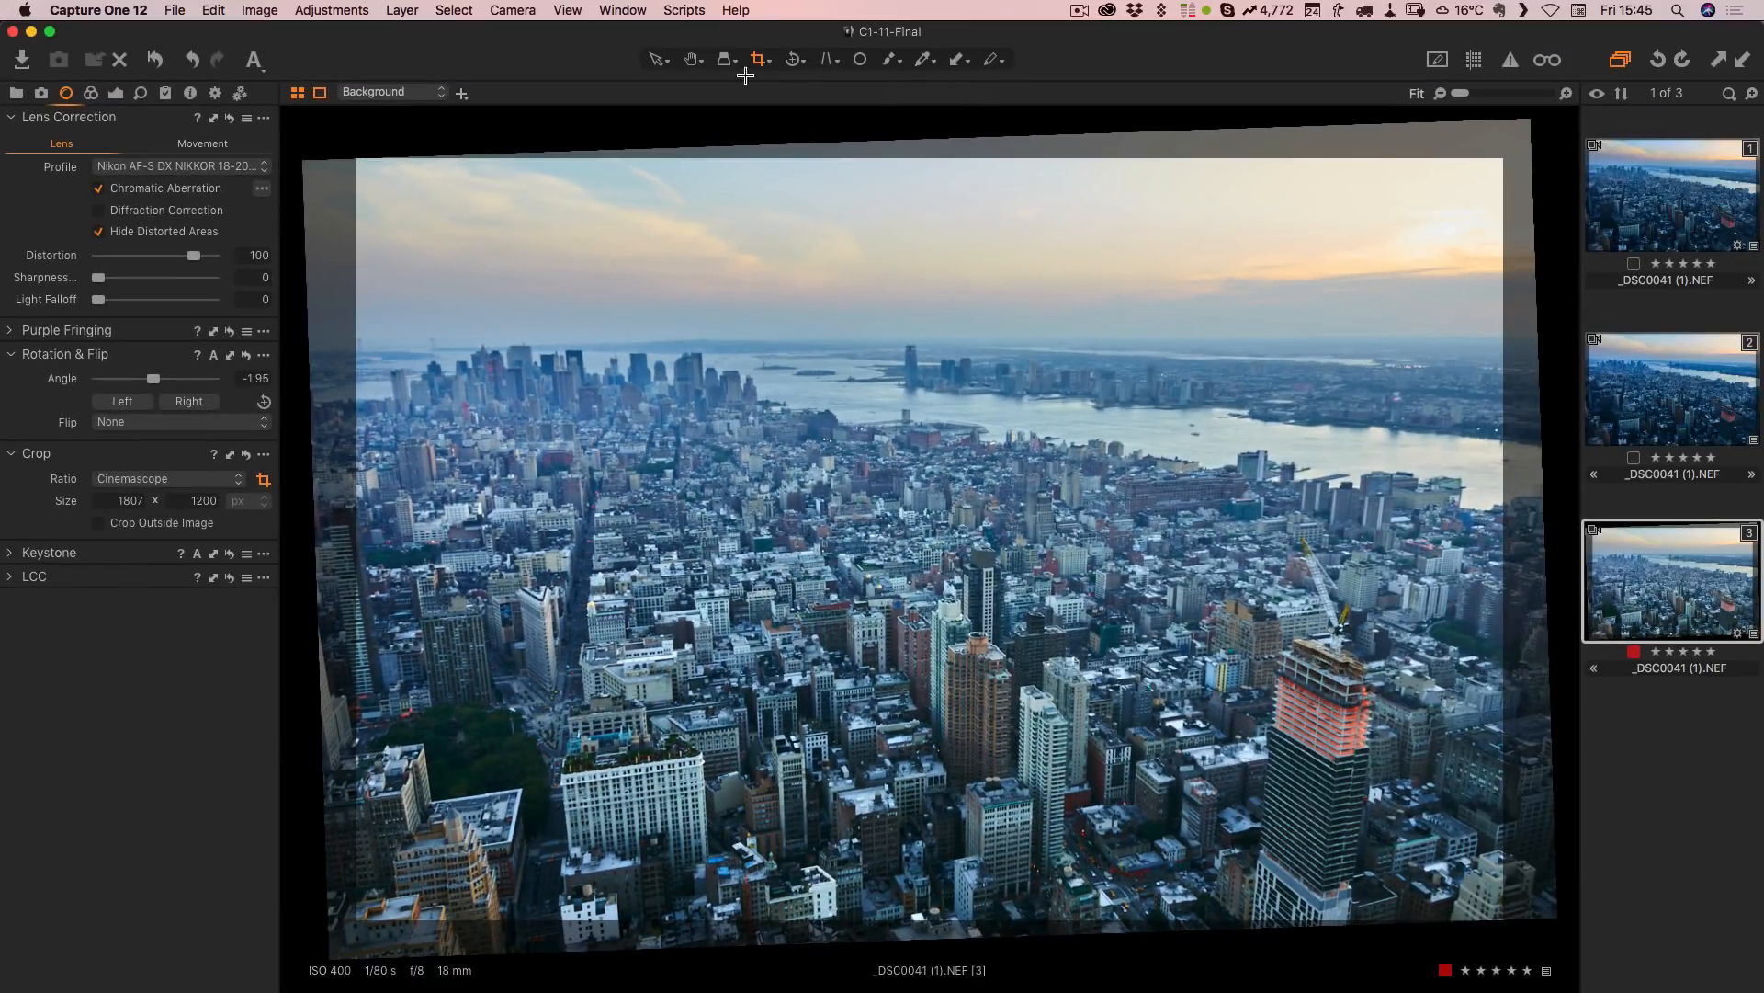
Step: Set the skyline photo's crop ratio to Square and fit a 1200 x 1200 px crop over the river and tower area
right_click(844, 331)
left_click(841, 332)
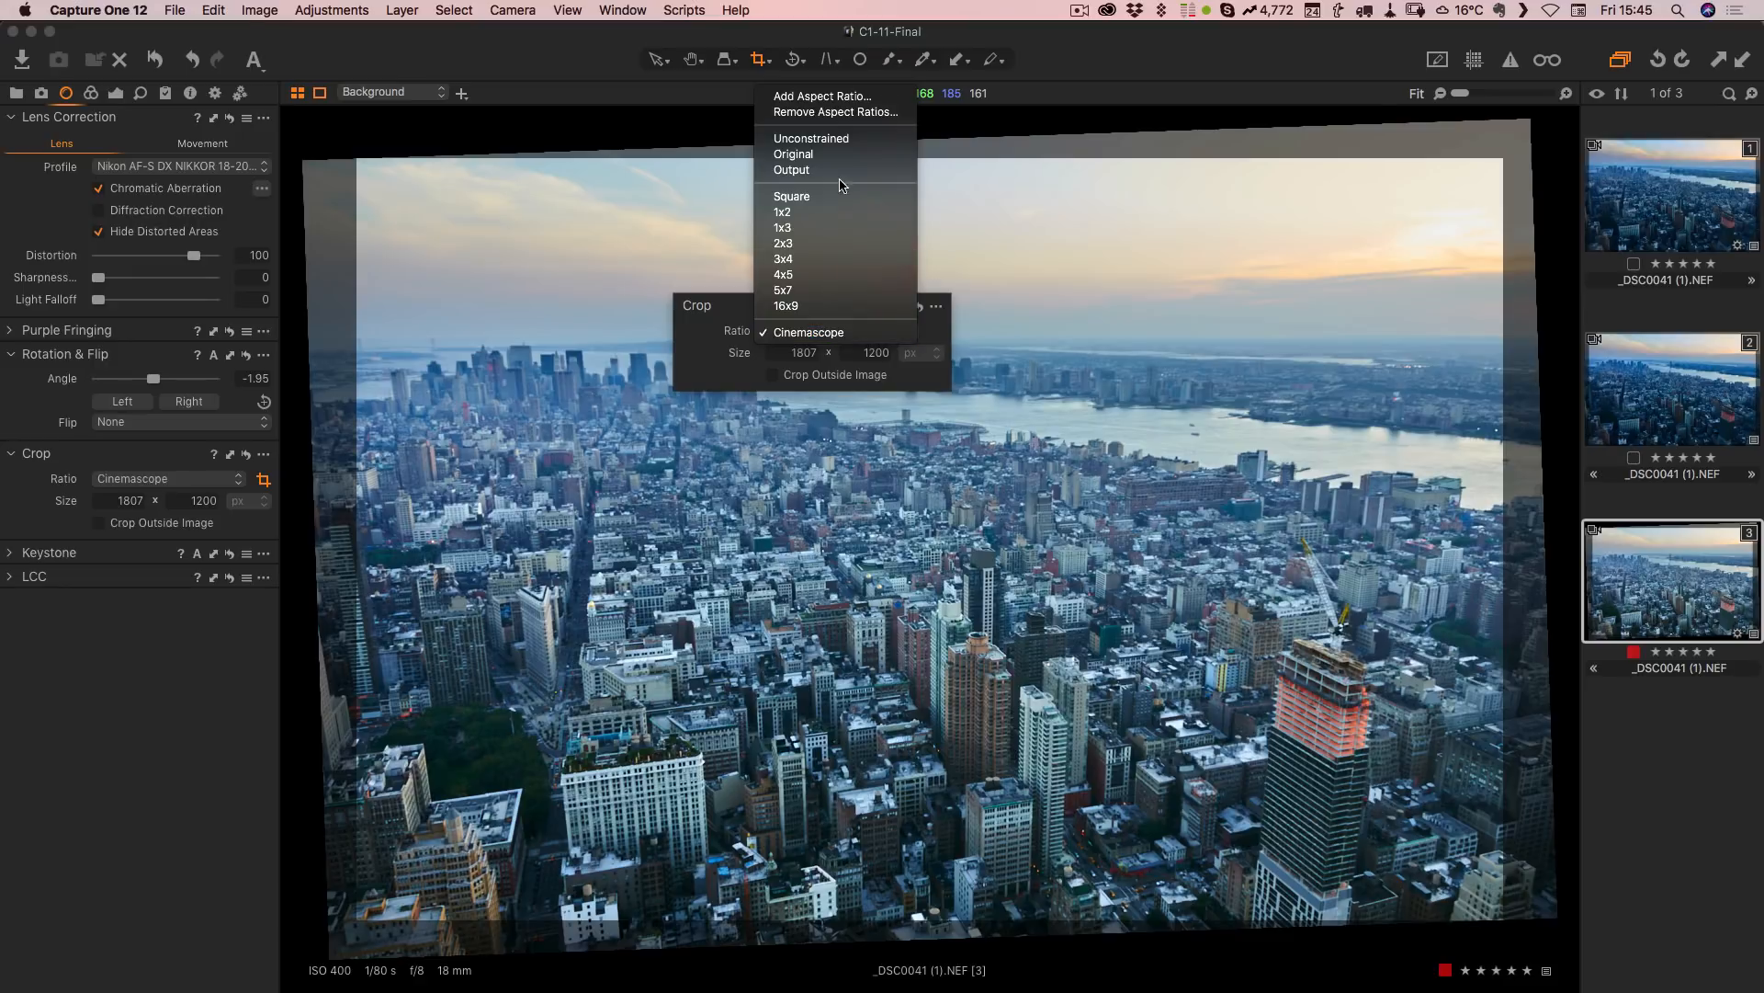
left_click(808, 195)
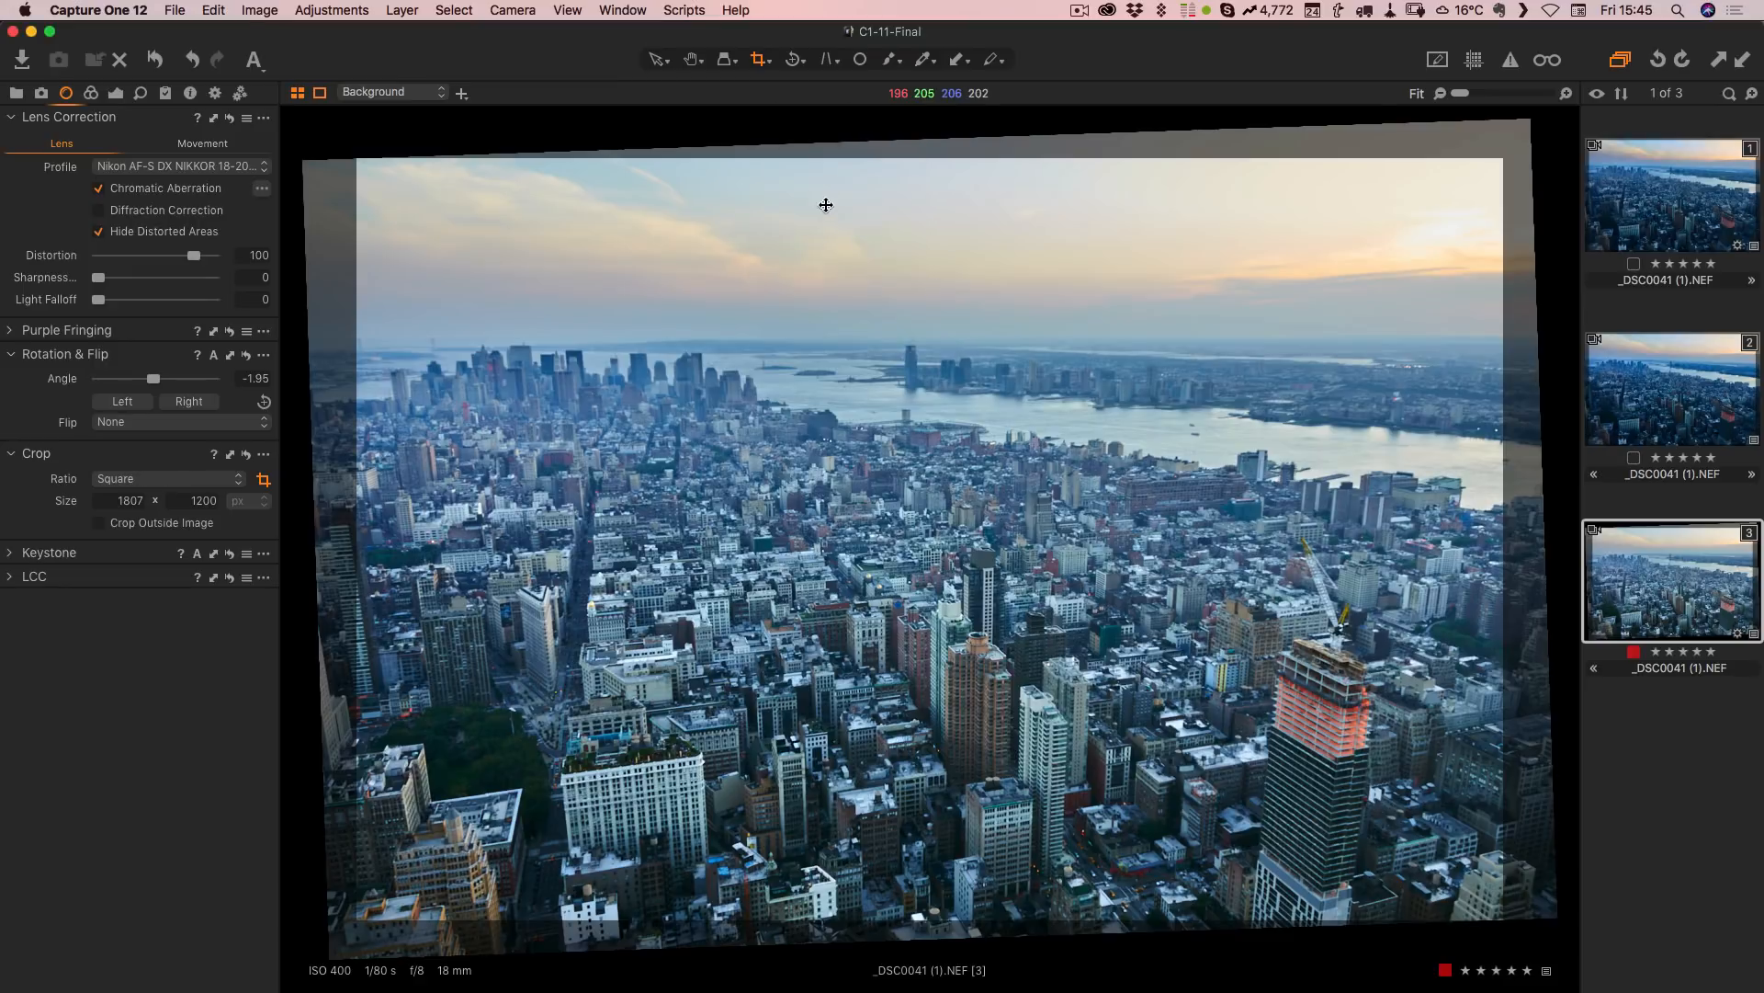
left_click_drag(1503, 159, 1121, 151)
left_click_drag(879, 368, 1115, 379)
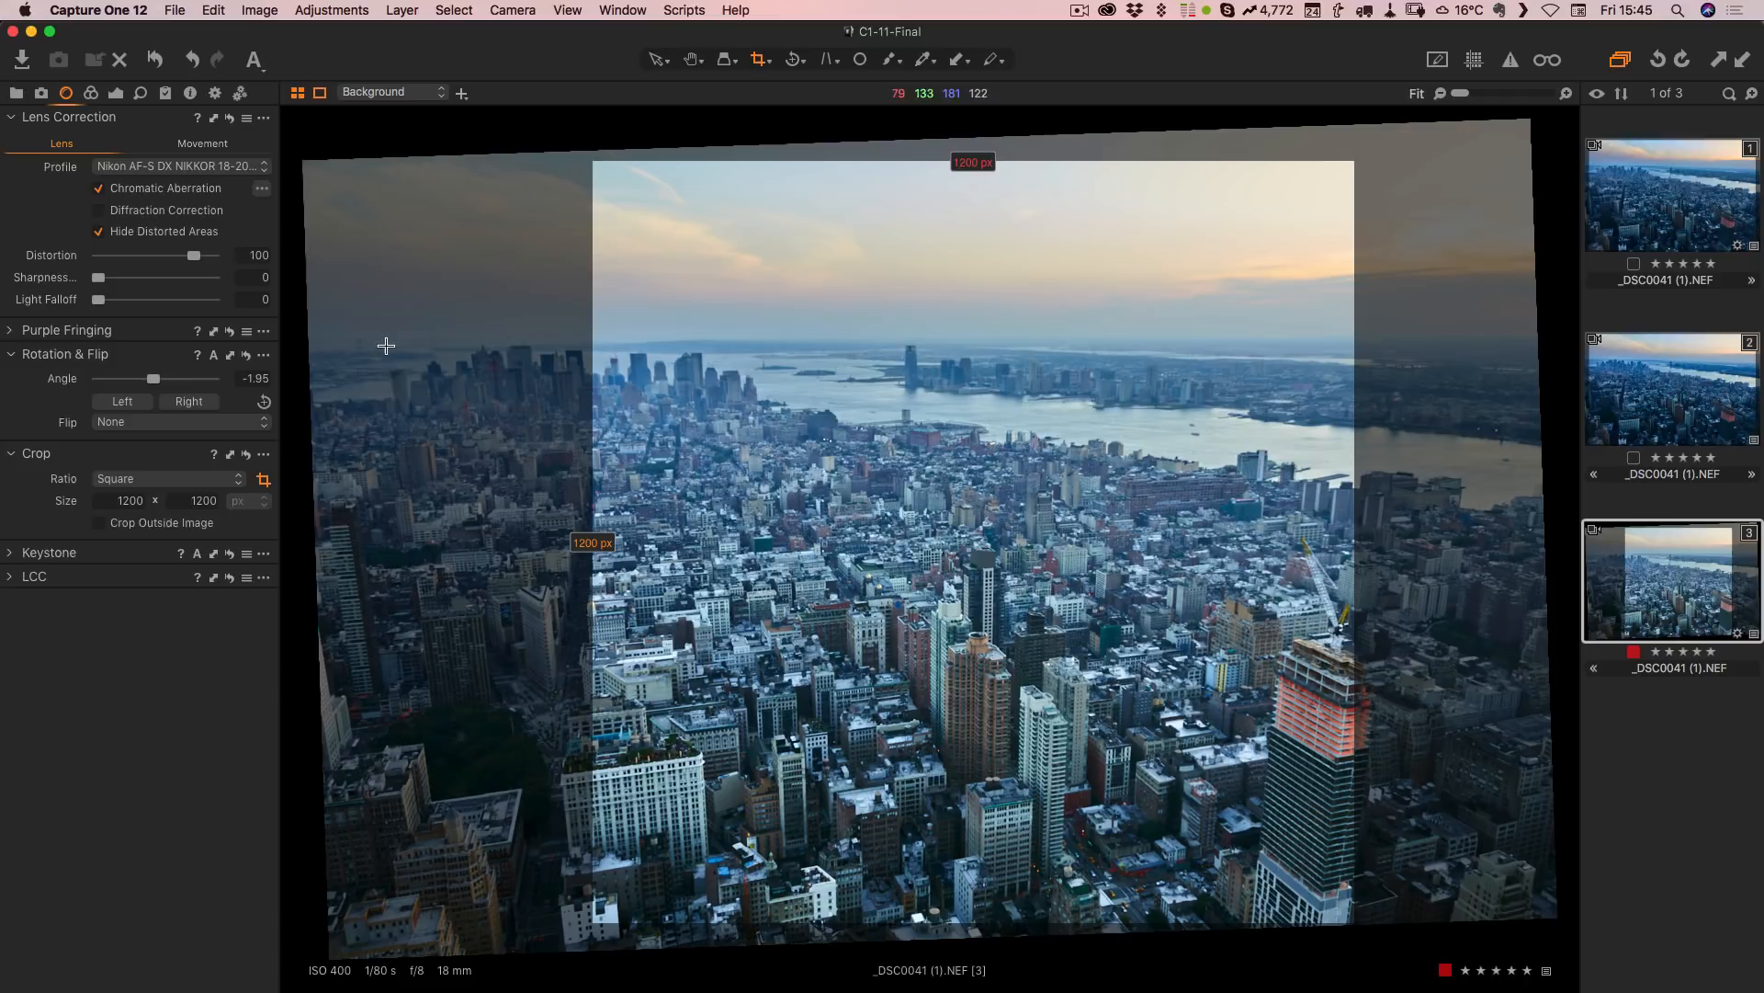
Step: Redraw the square crop from the distant skyline, enlarge it up to the sky and shift it towards the river
mouse_move(438, 320)
left_mouse_down()
mouse_move(927, 809)
mouse_move(1348, 892)
left_mouse_up()
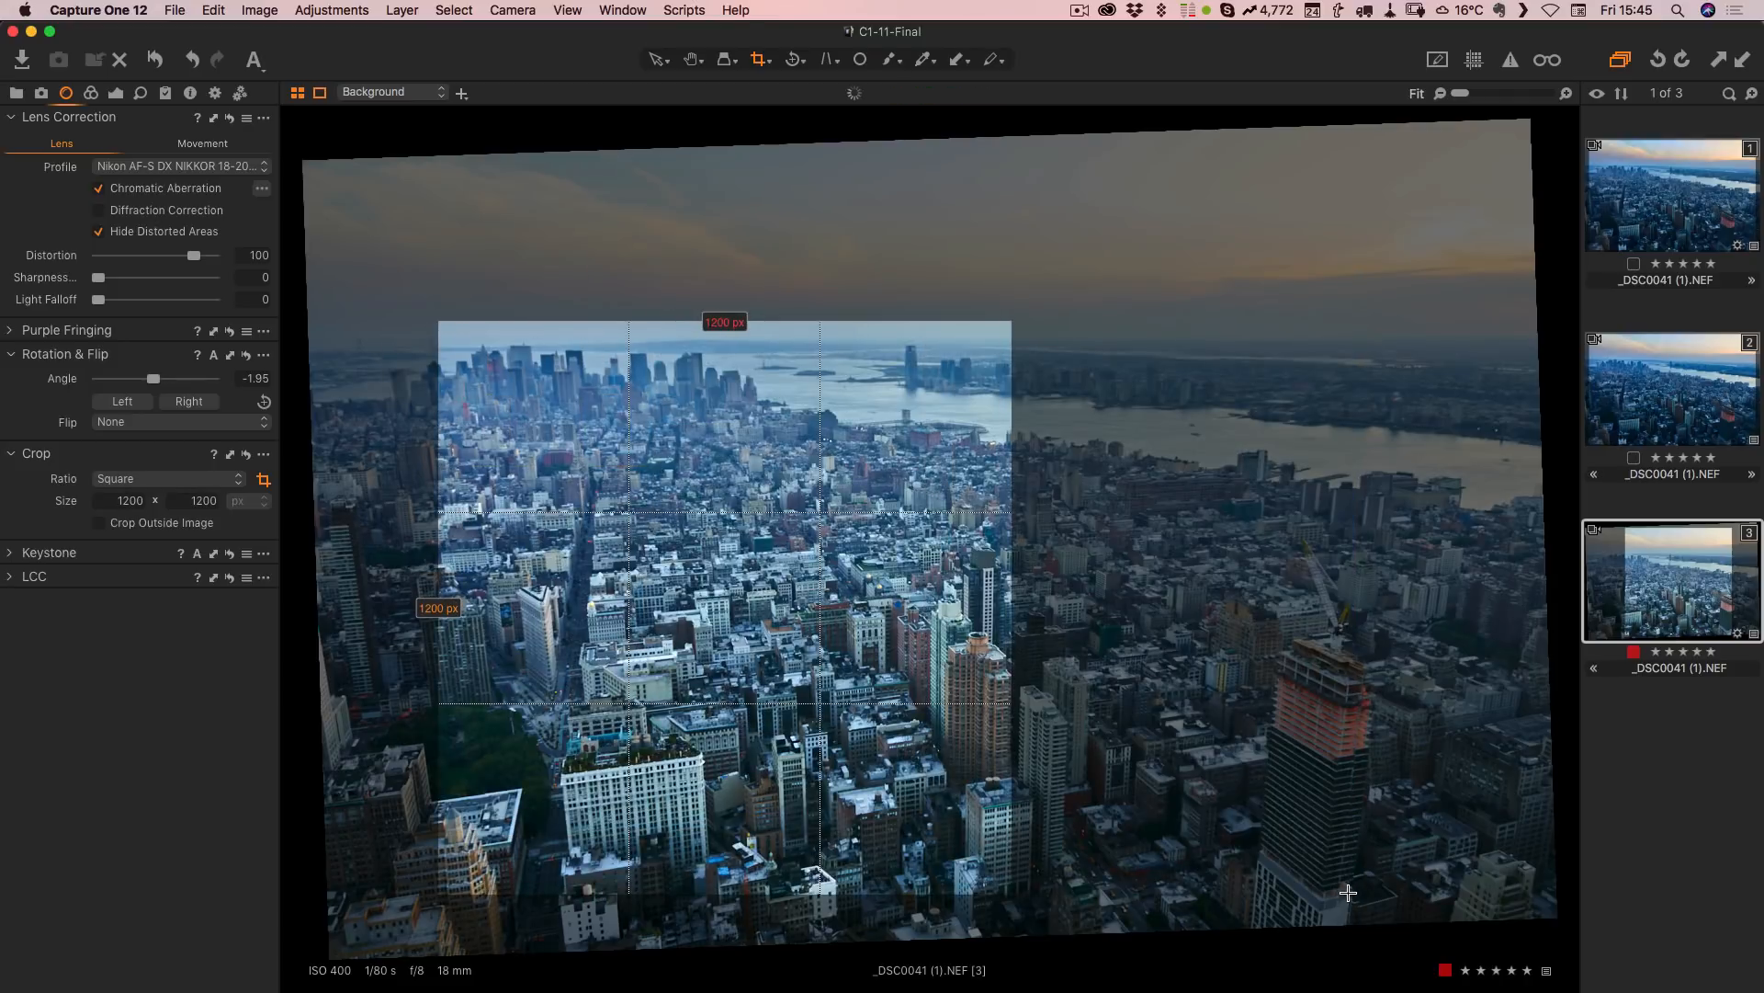
left_click_drag(1012, 320, 1311, 140)
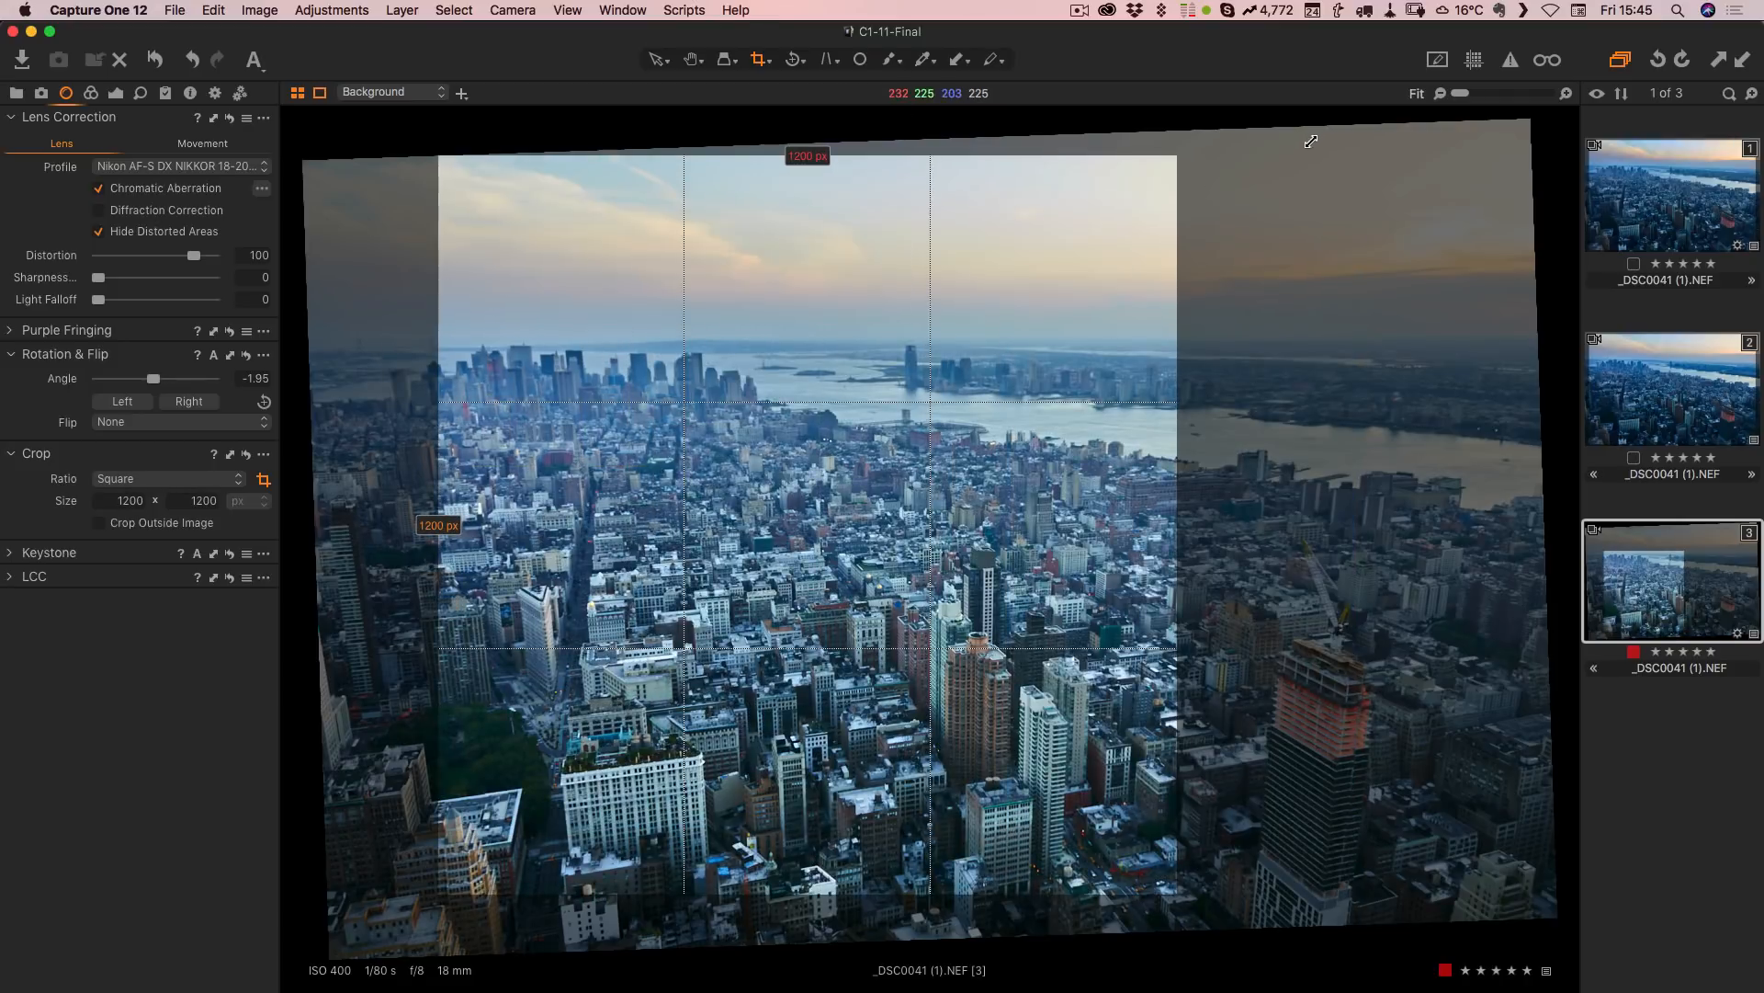
left_click_drag(781, 358, 930, 374)
Step: Set the crop ratio to 5x7 and enlarge the crop to 1680 x 1200 px, centred on the skyline photo
right_click(930, 373)
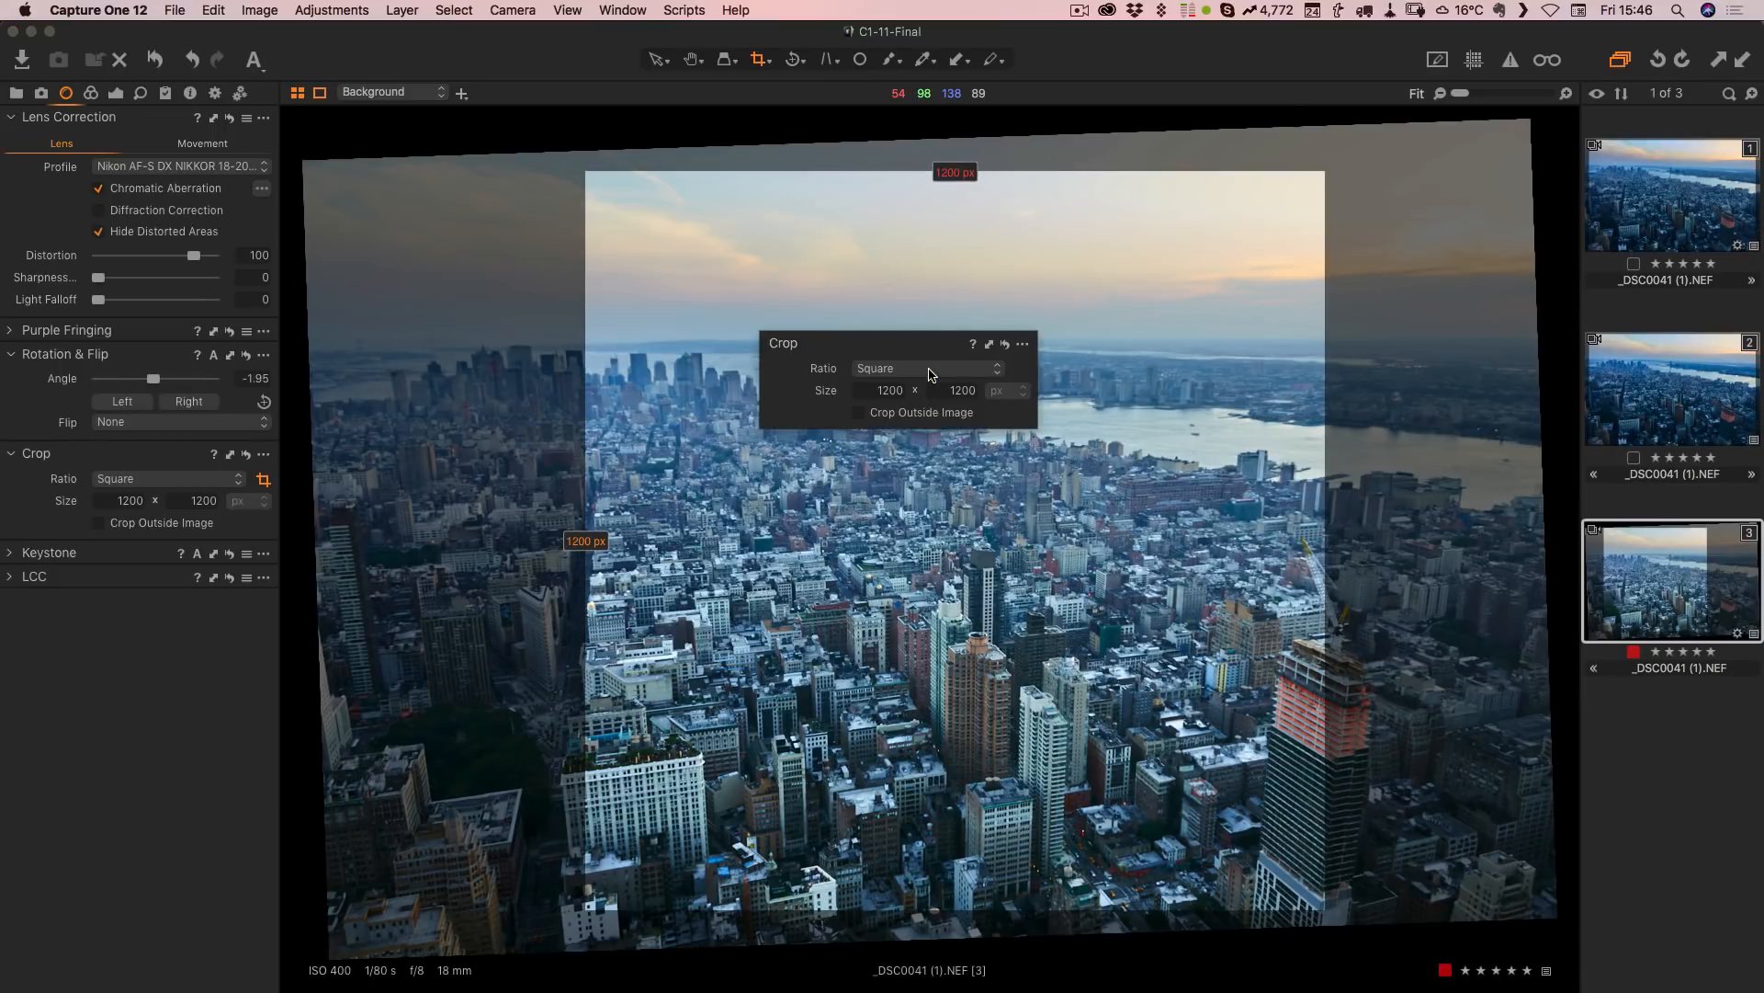
left_click(930, 371)
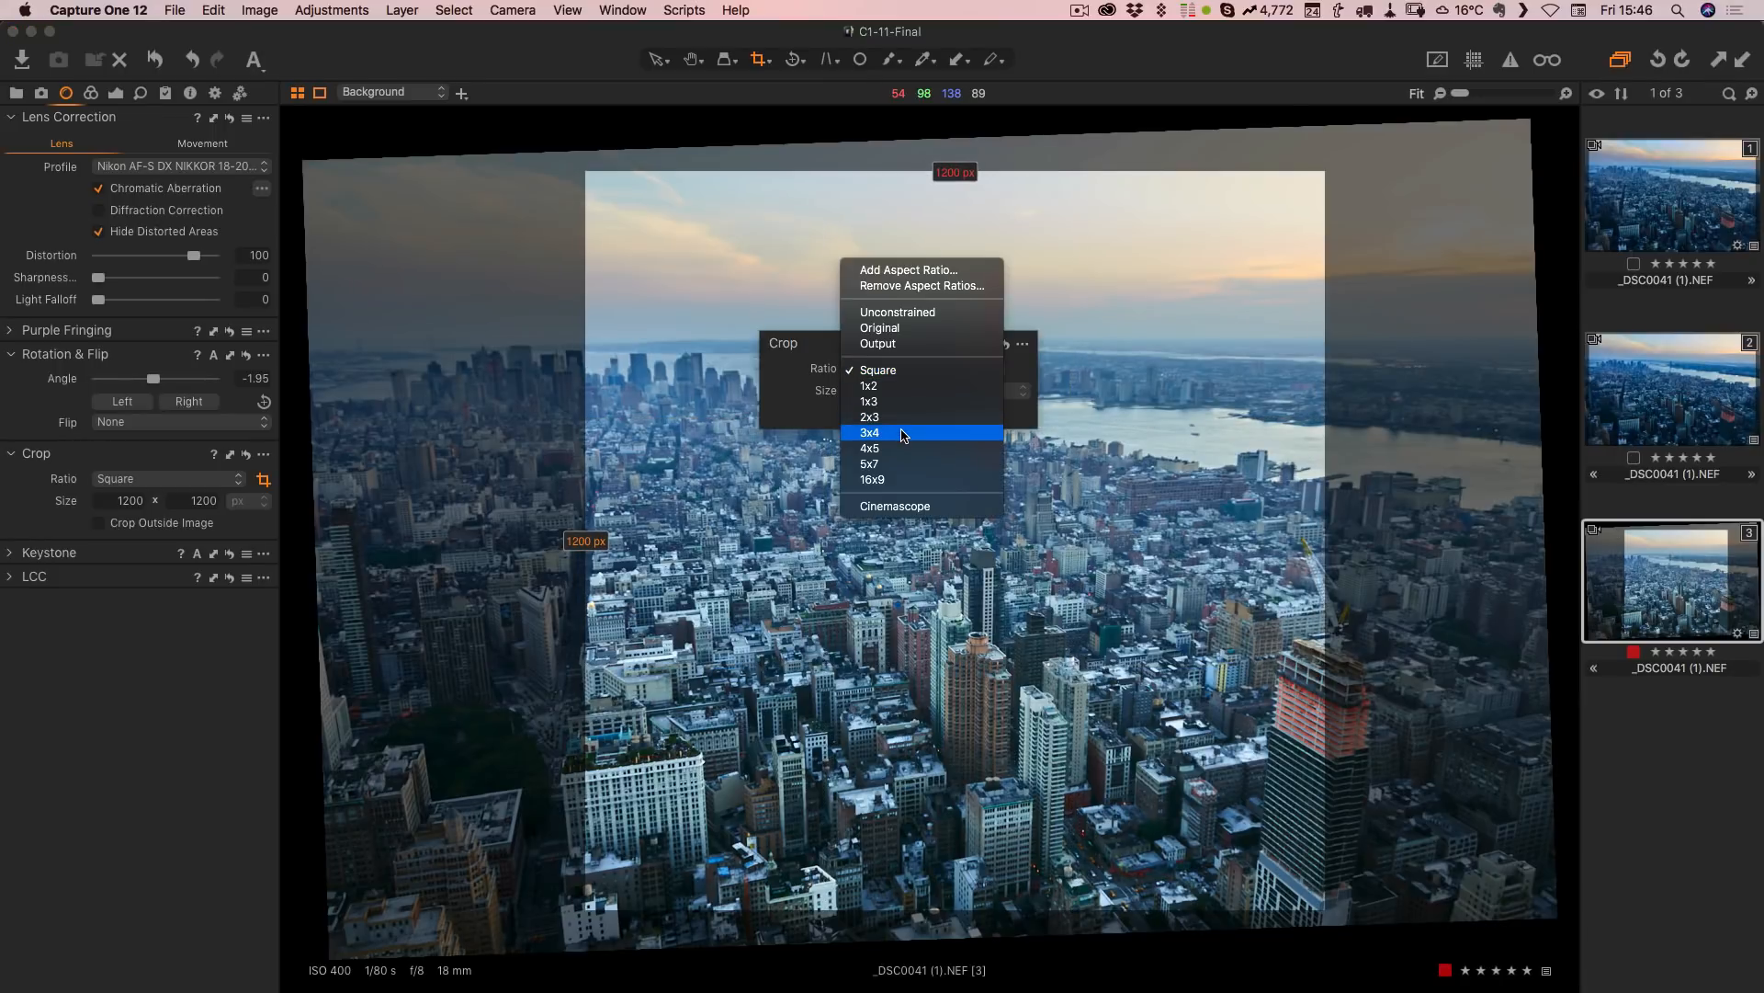
left_click(898, 464)
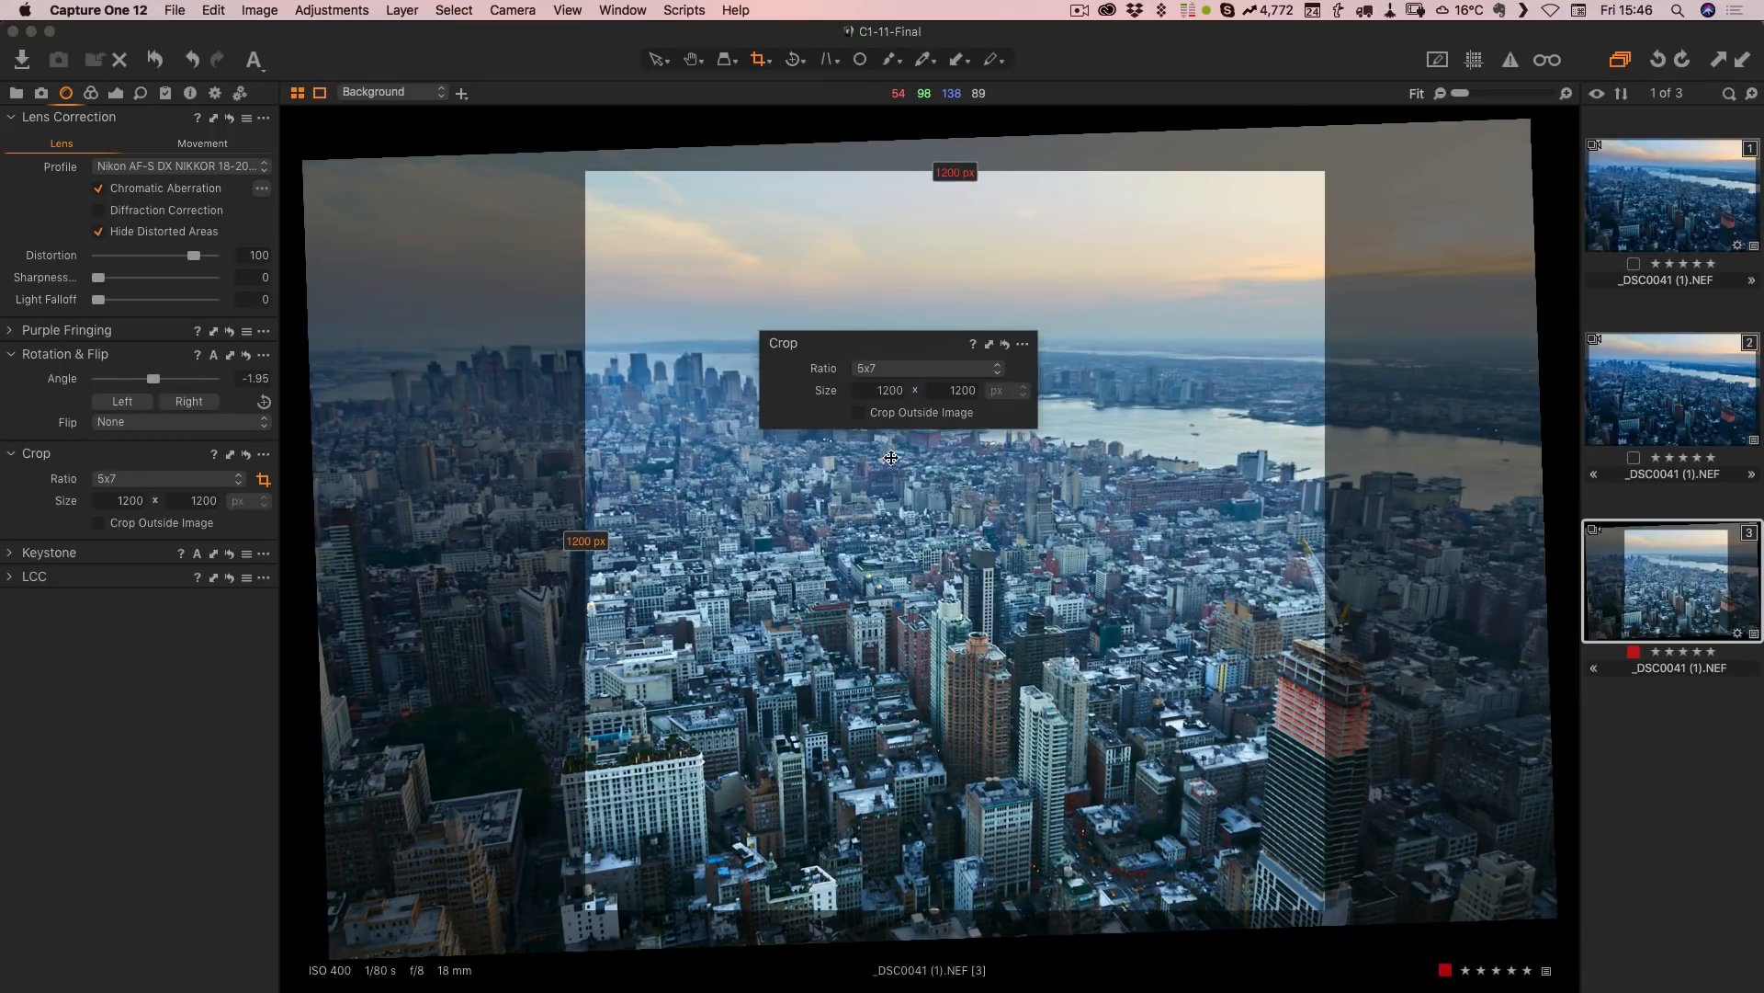
left_click_drag(1406, 319, 1508, 157)
left_click_drag(970, 402, 928, 400)
Step: Add a custom crop aspect ratio of 235 x 100 named Cinema
right_click(896, 390)
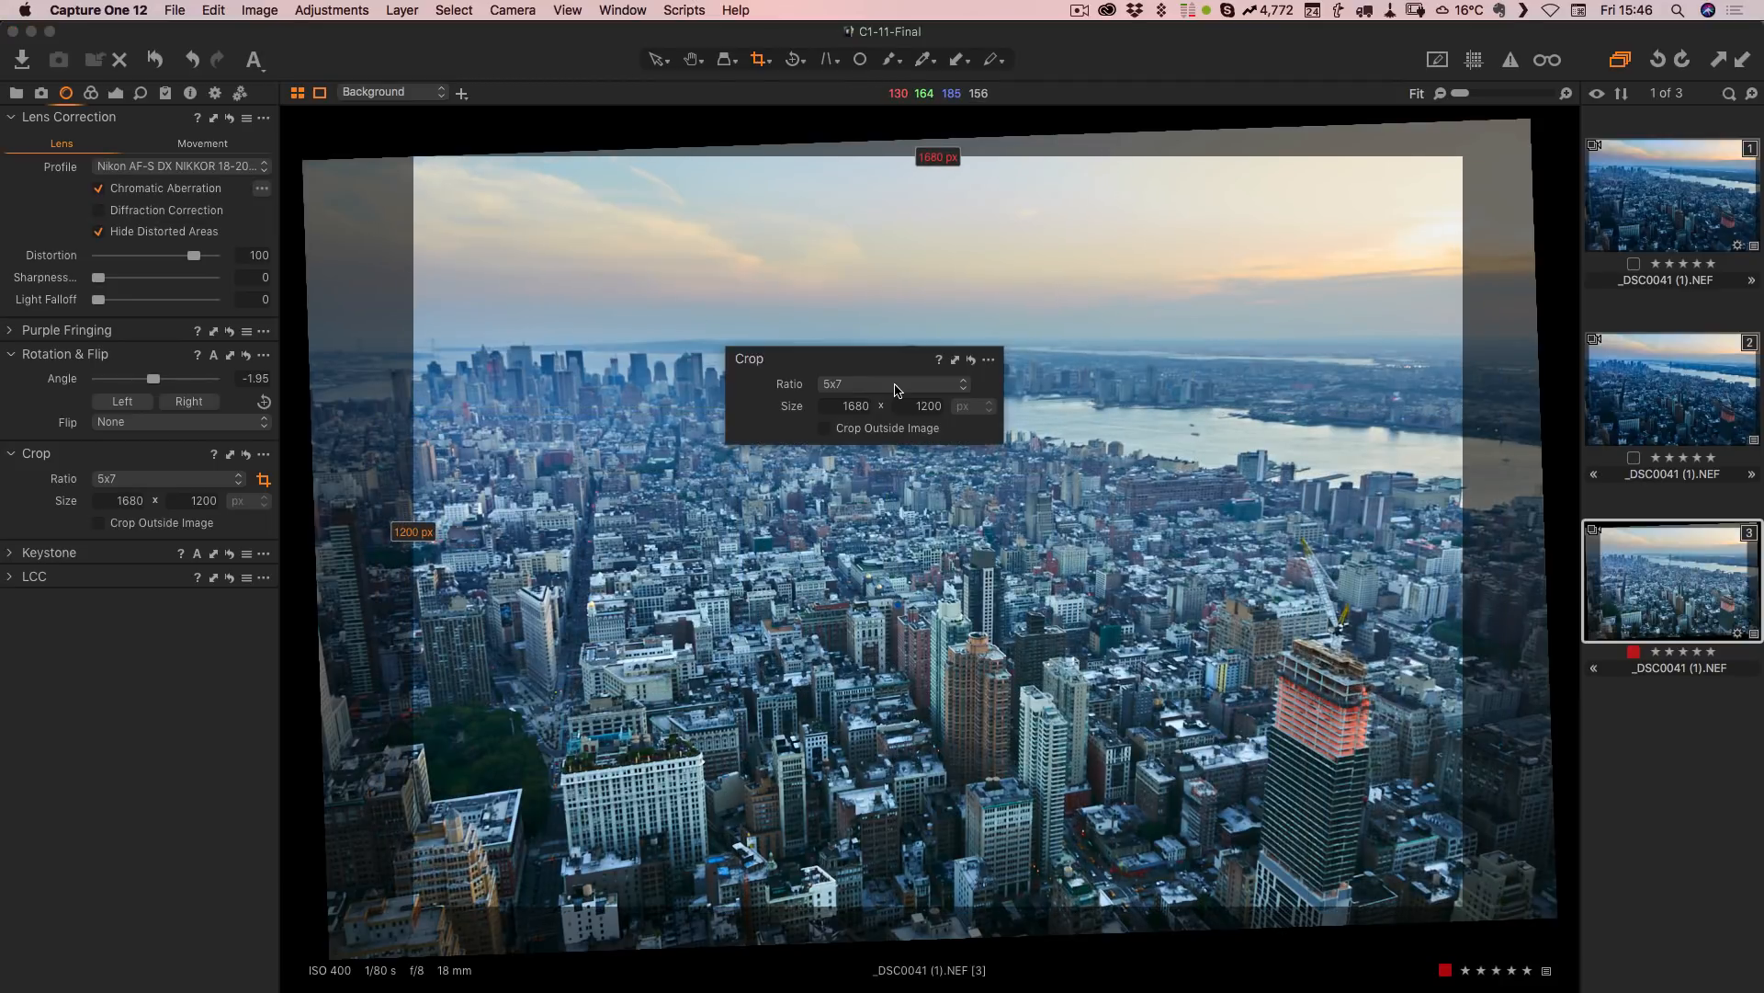
left_click(880, 387)
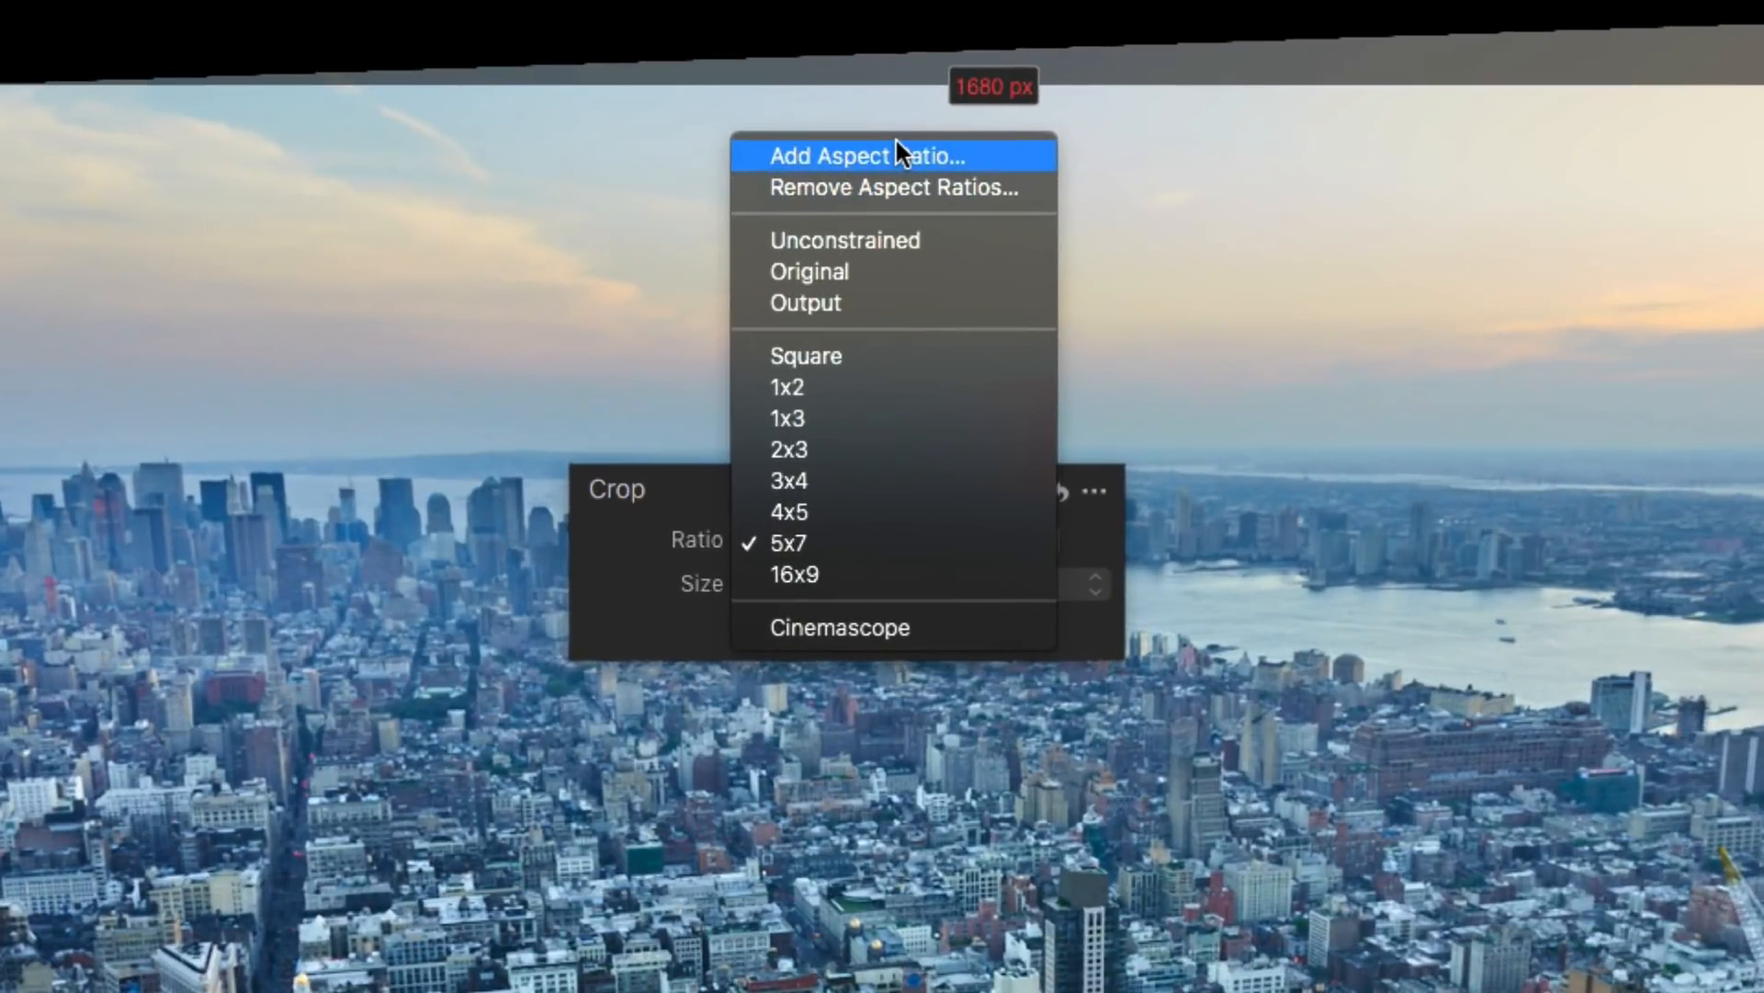
left_click(899, 147)
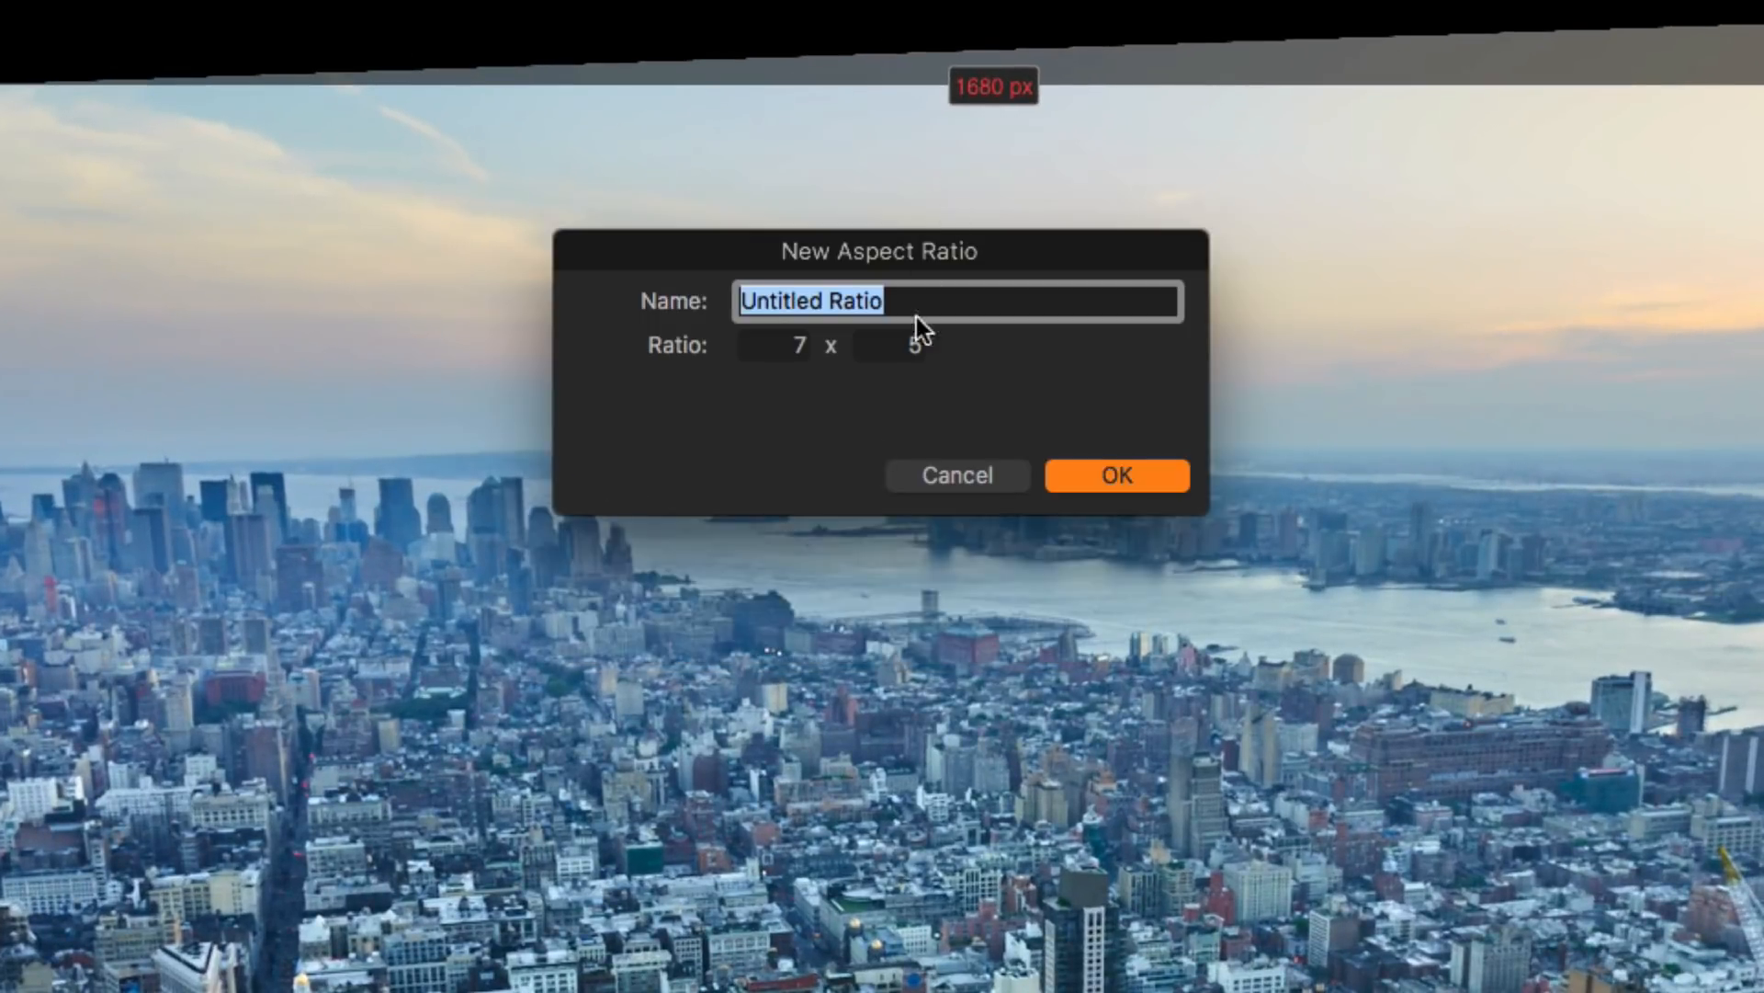
double_click(774, 345)
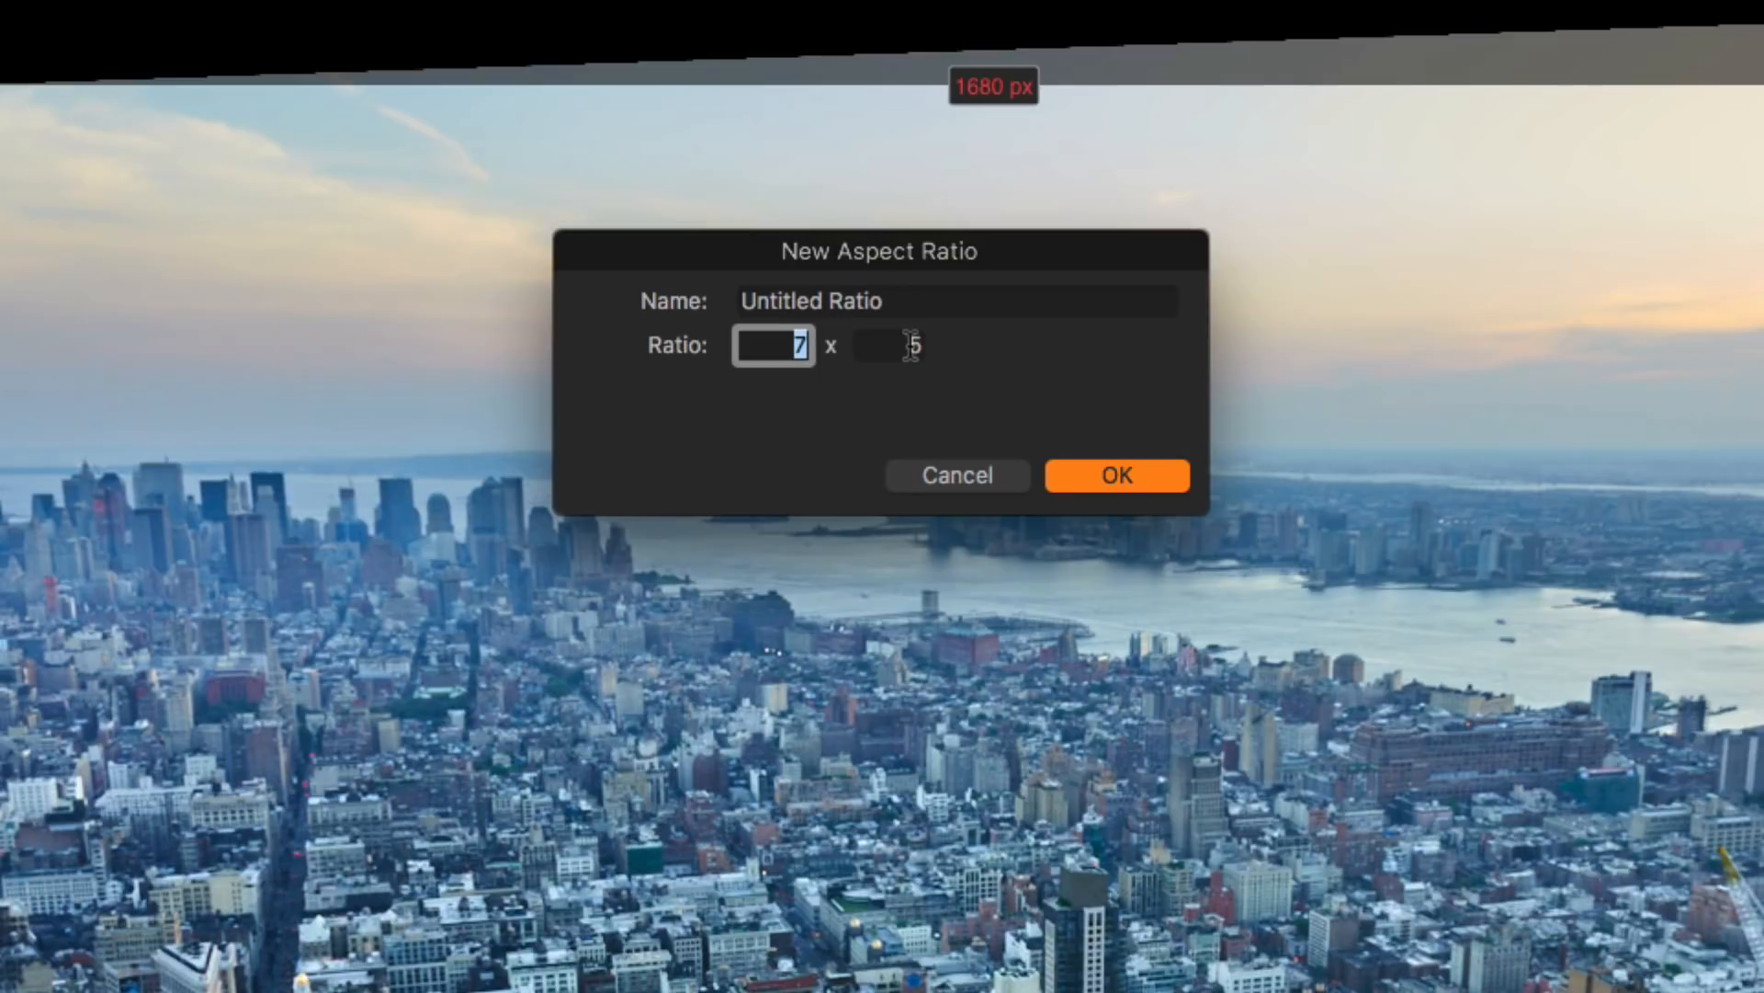
type("235")
key("Tab")
type("100")
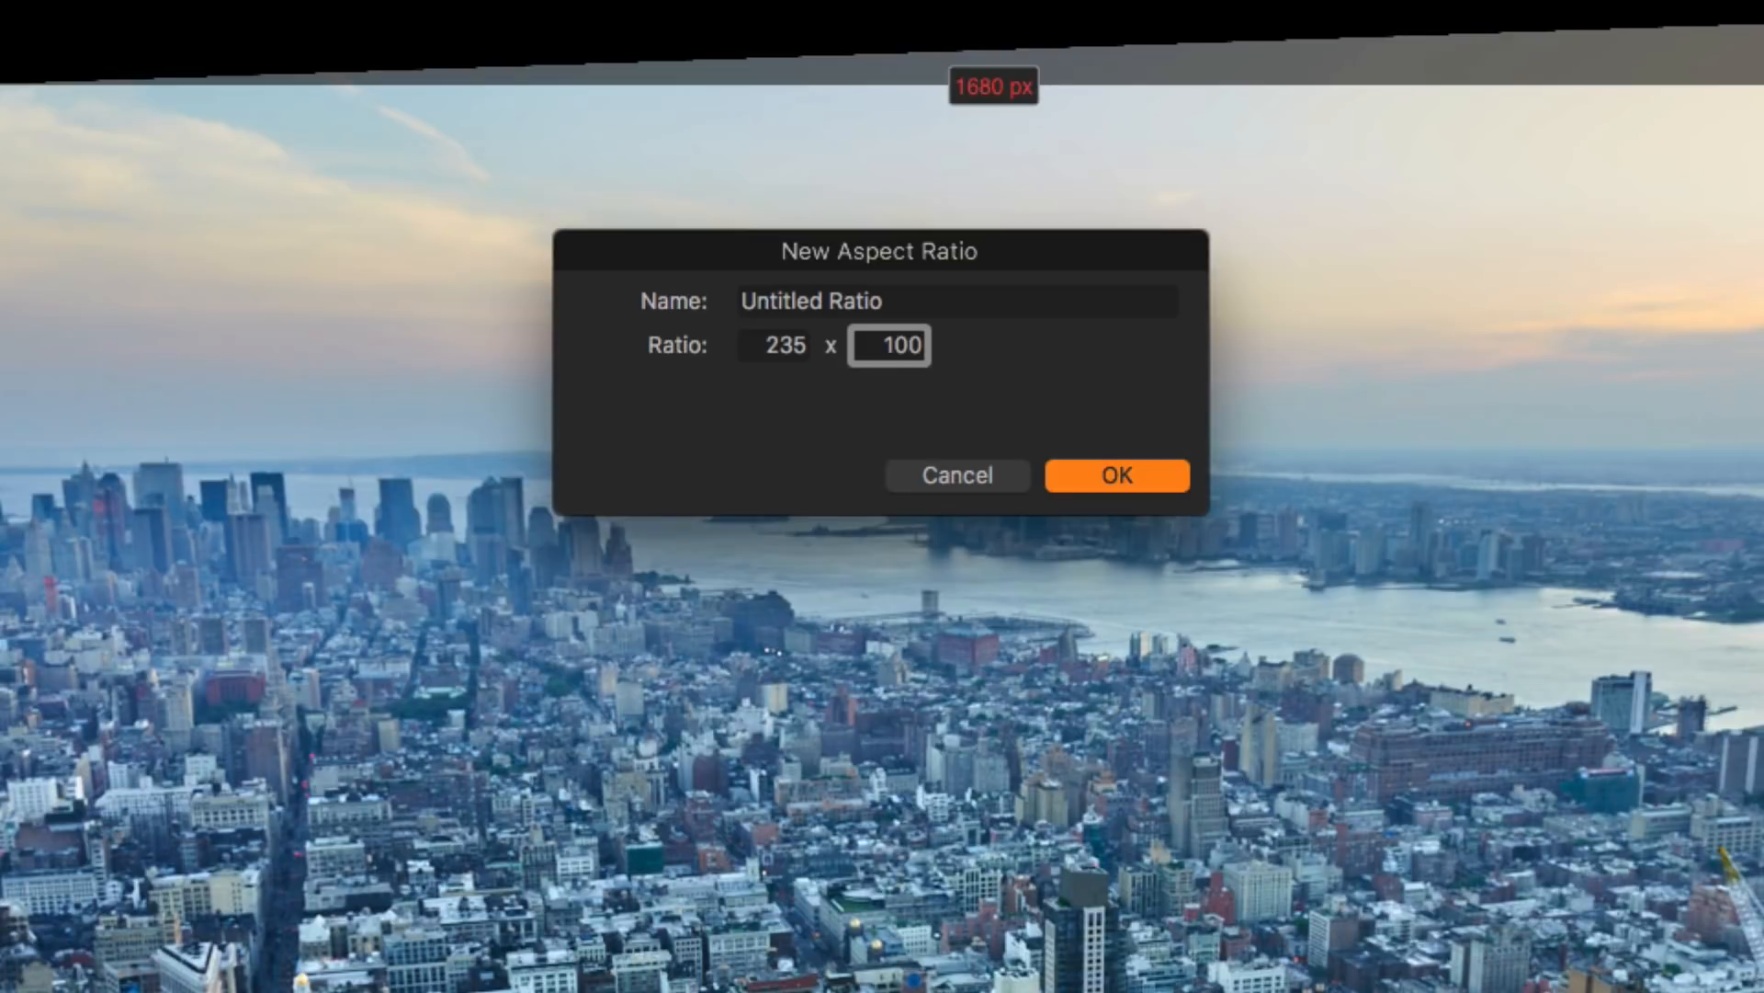
double_click(840, 294)
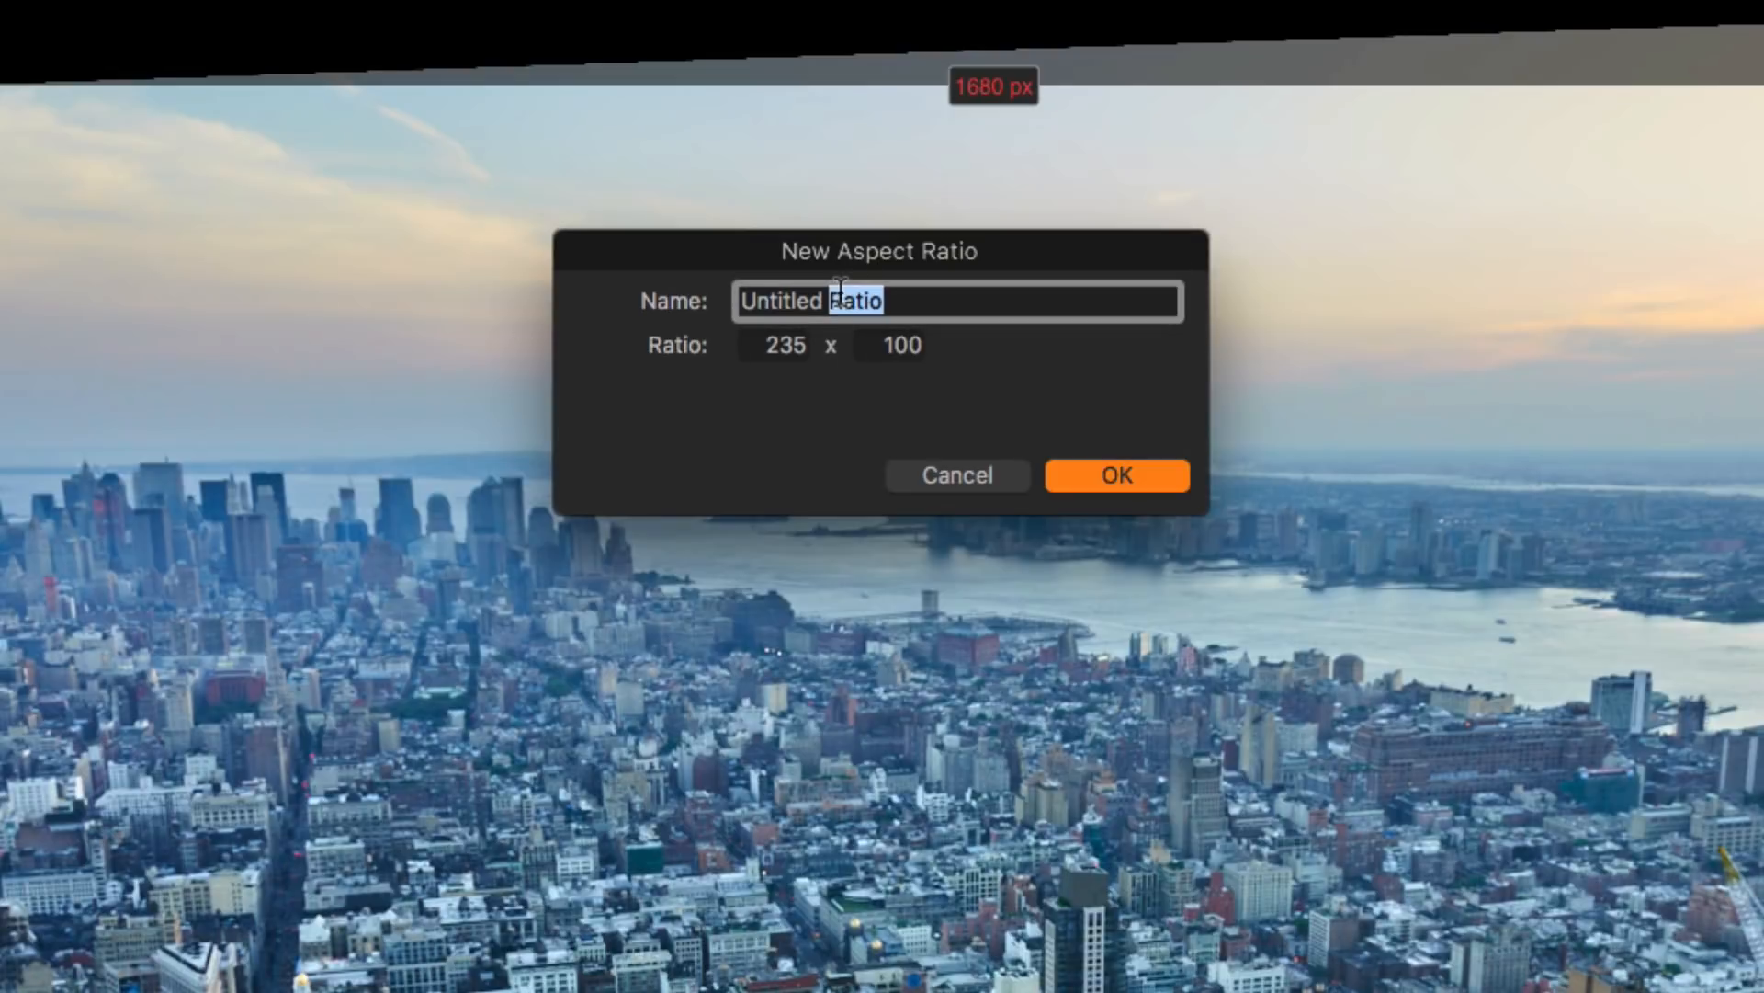
left_click_drag(895, 296, 644, 252)
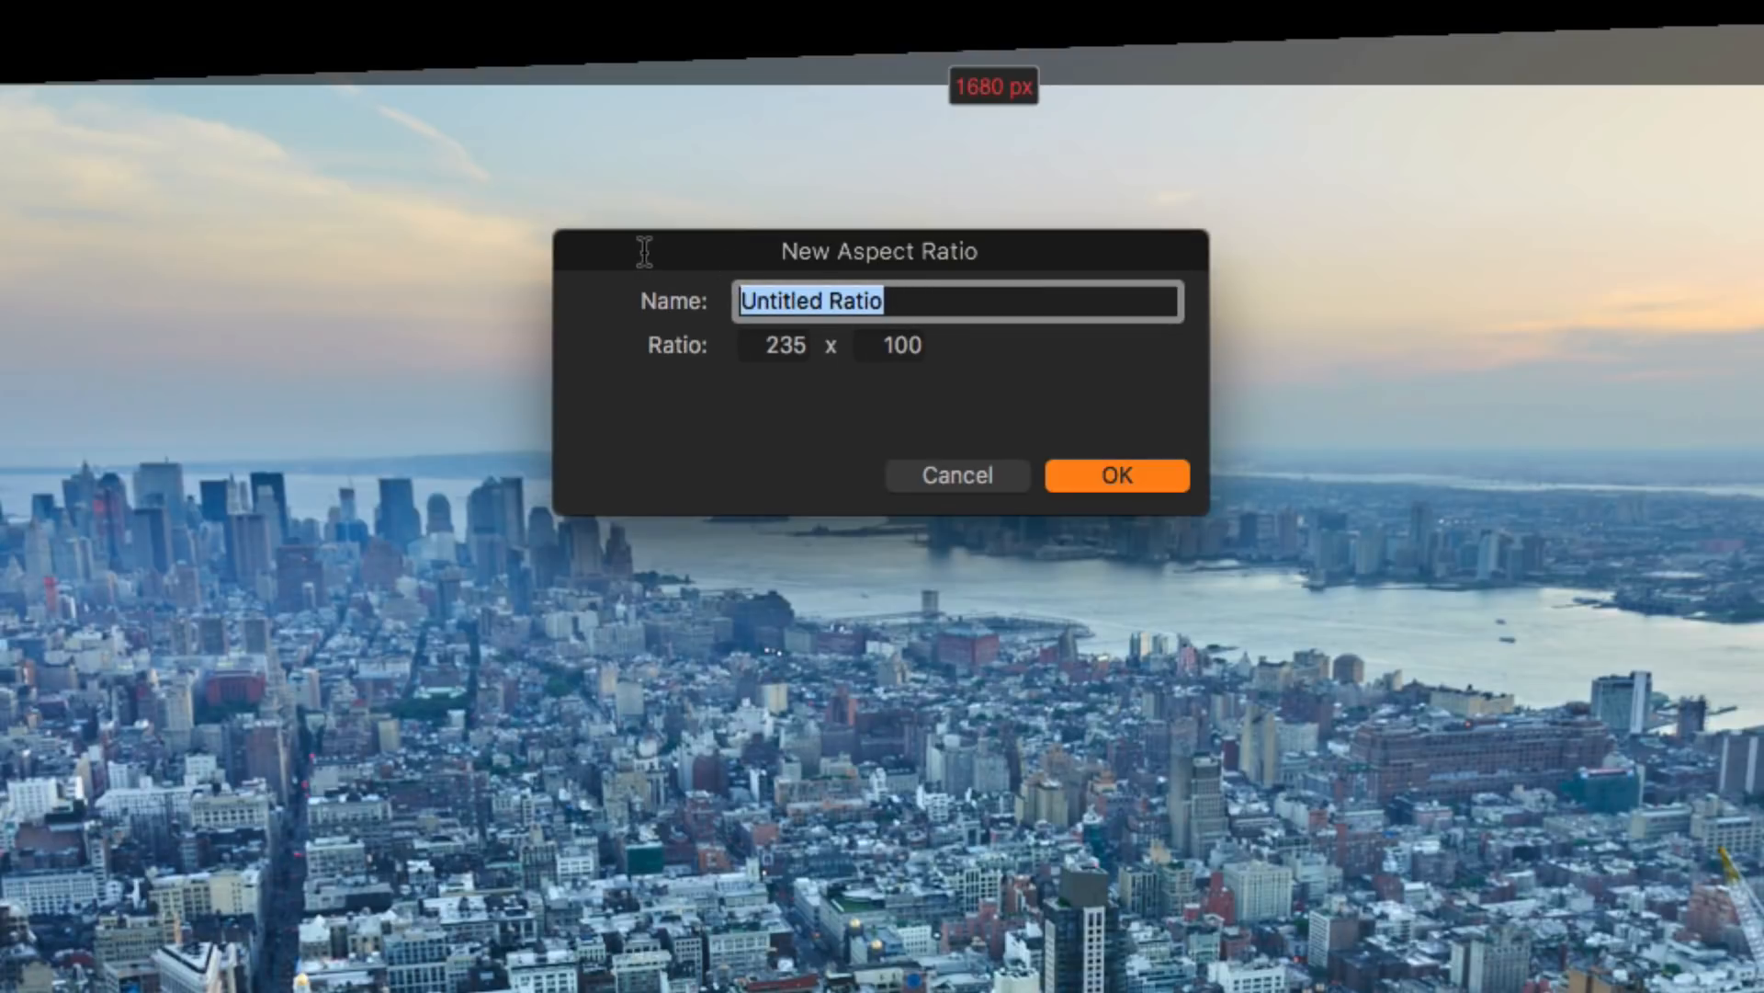
type("Cinema")
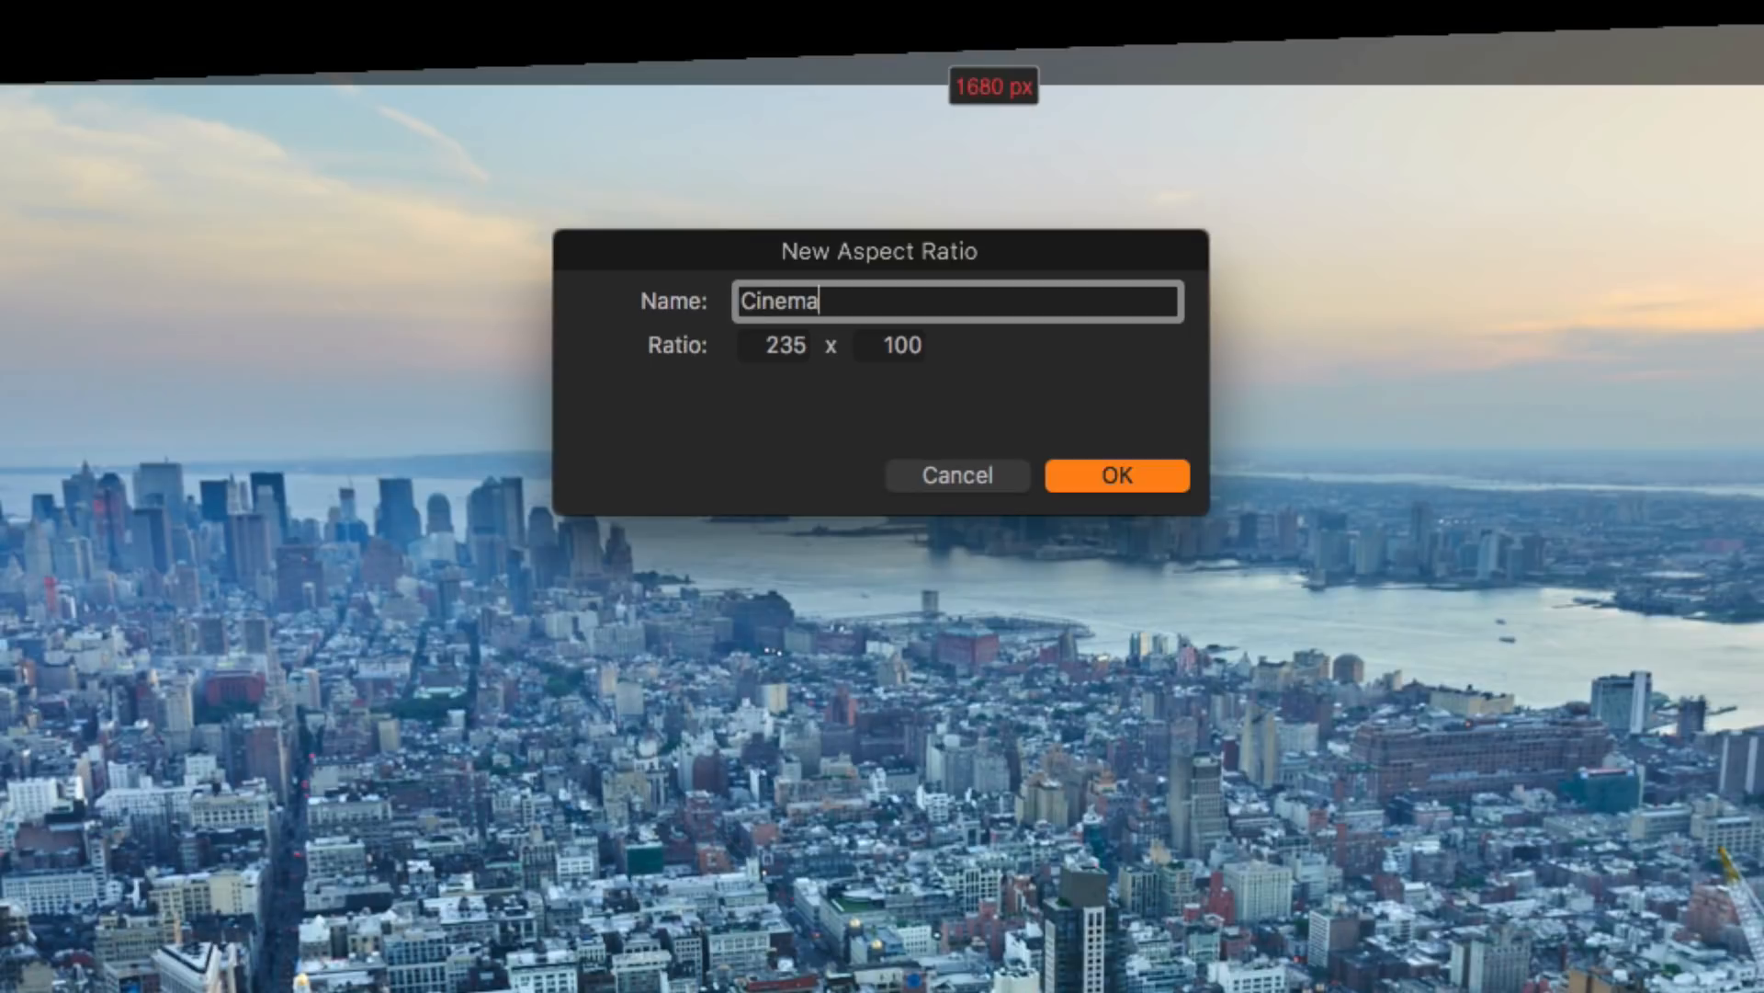
left_click(1152, 471)
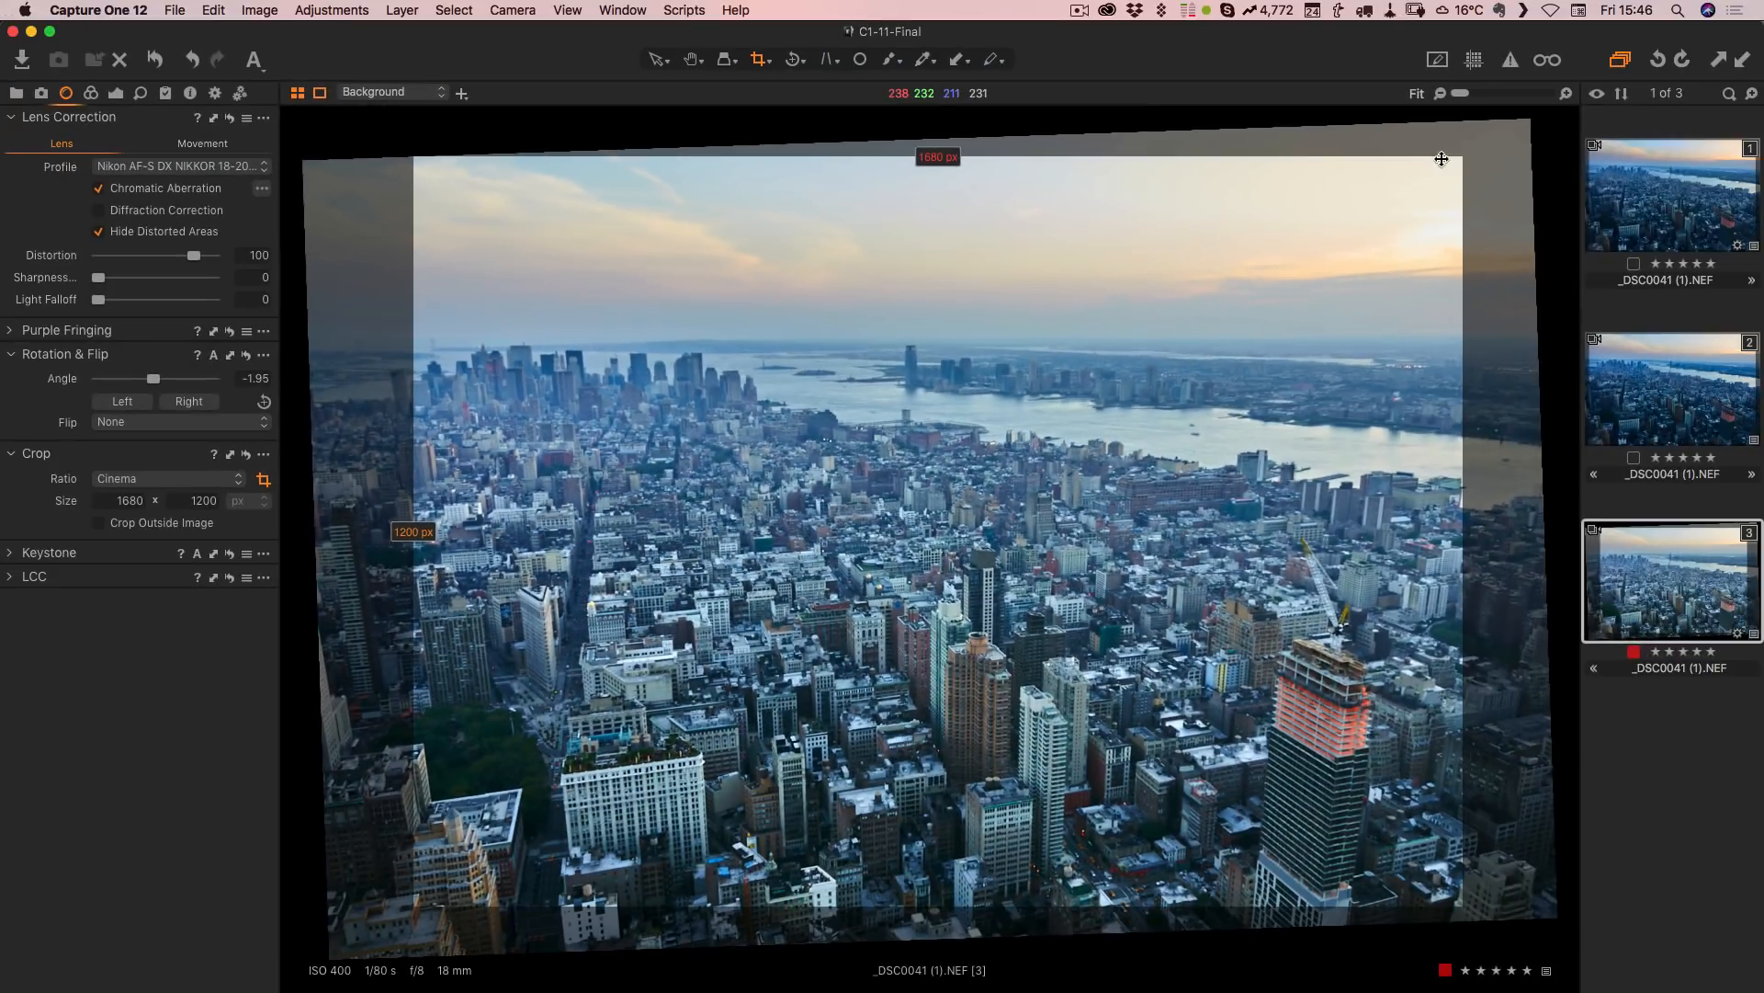
Step: Resize the crop to 1850 x 787 px in the Cinema ratio, frame it over the sky and skyline, and switch to the Pan tool
left_click_drag(1466, 158, 1552, 144)
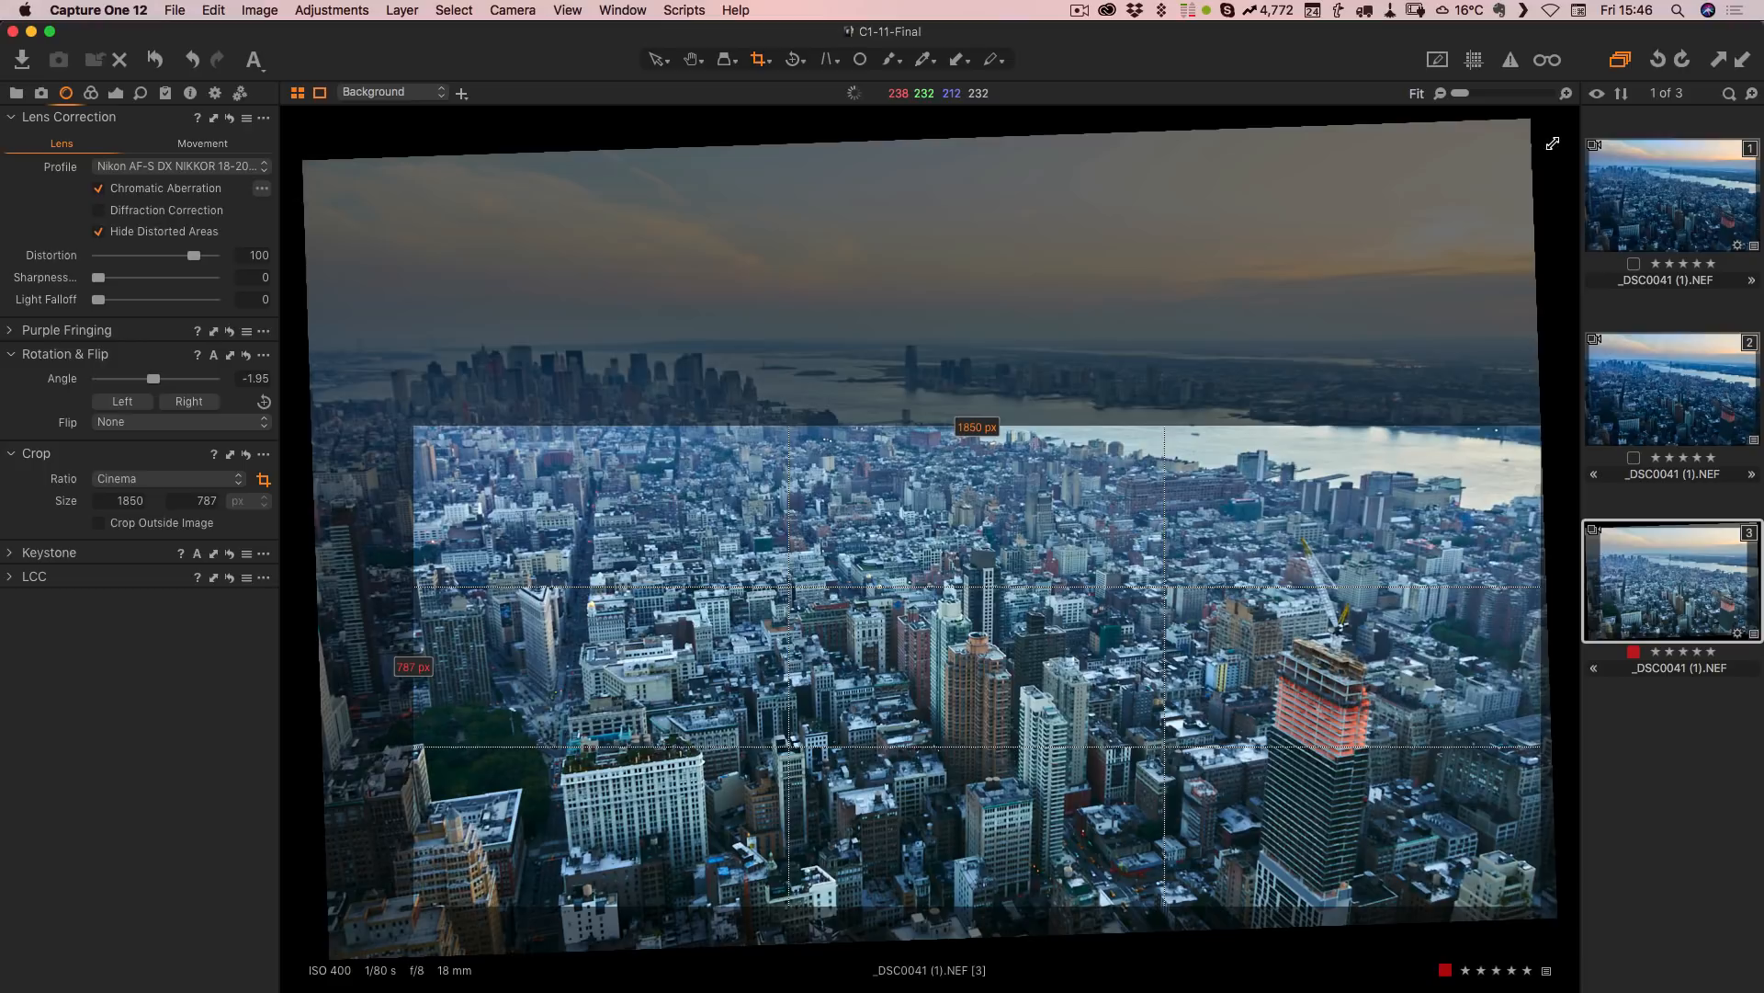
left_click_drag(945, 567, 846, 318)
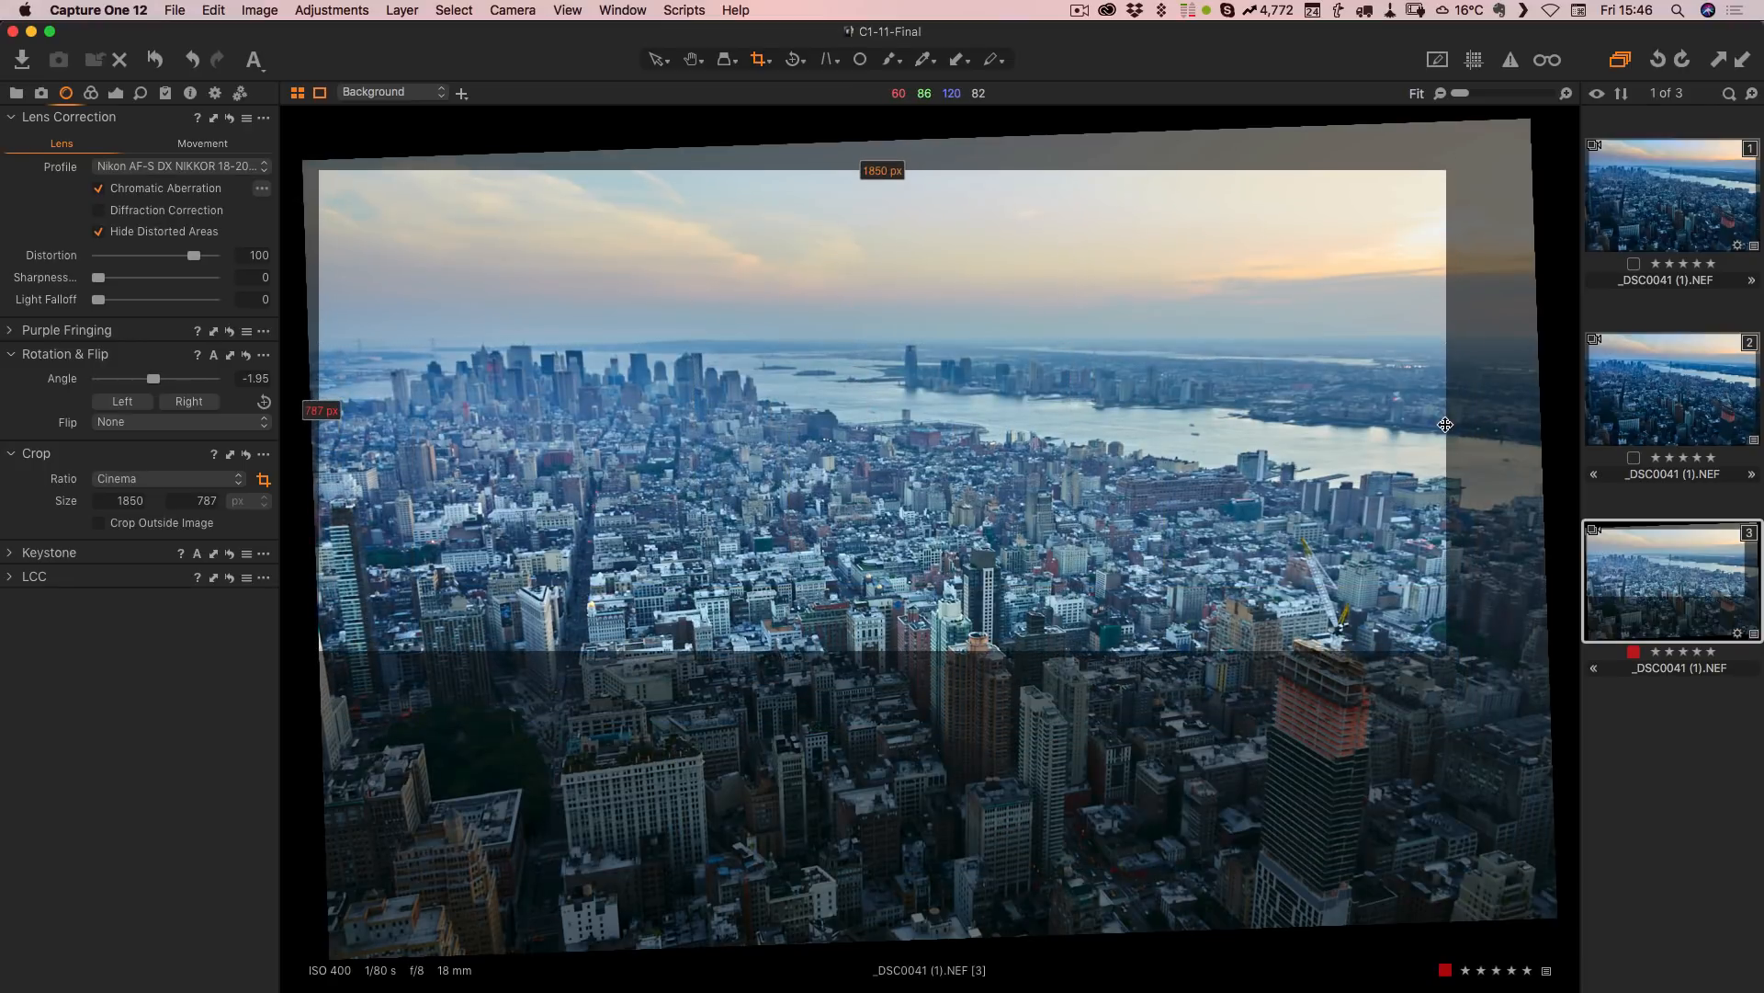
left_click_drag(1447, 655, 1093, 501)
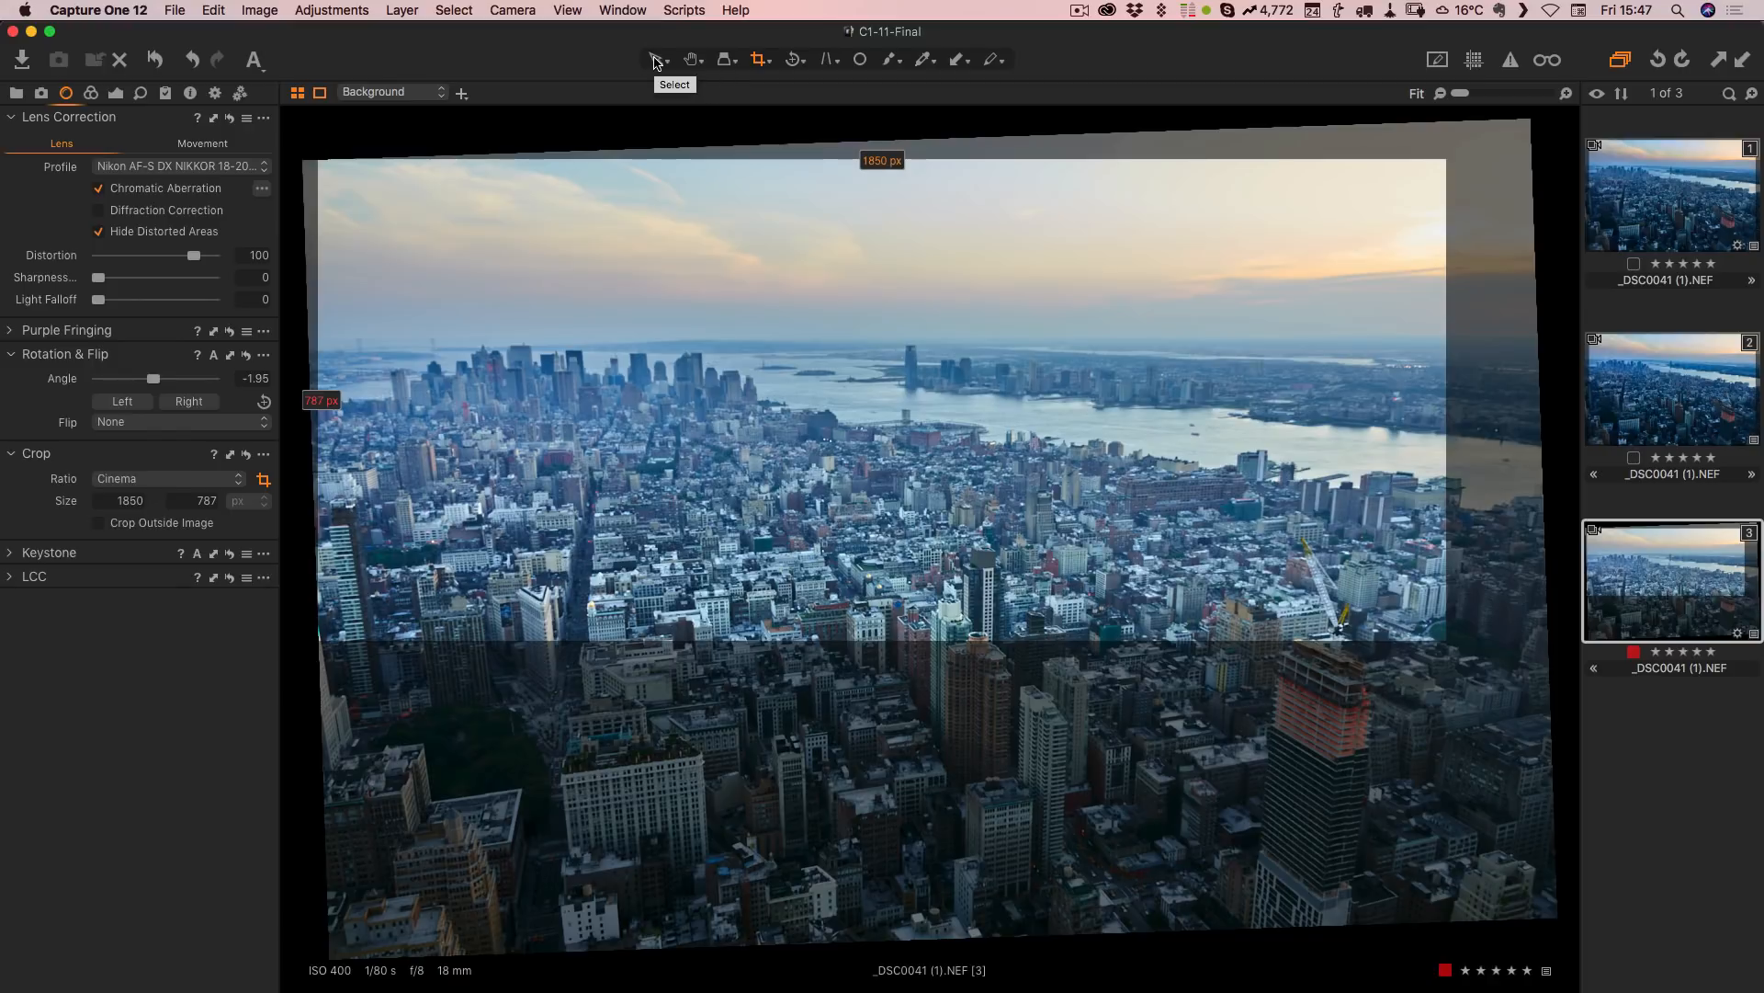
left_click(695, 61)
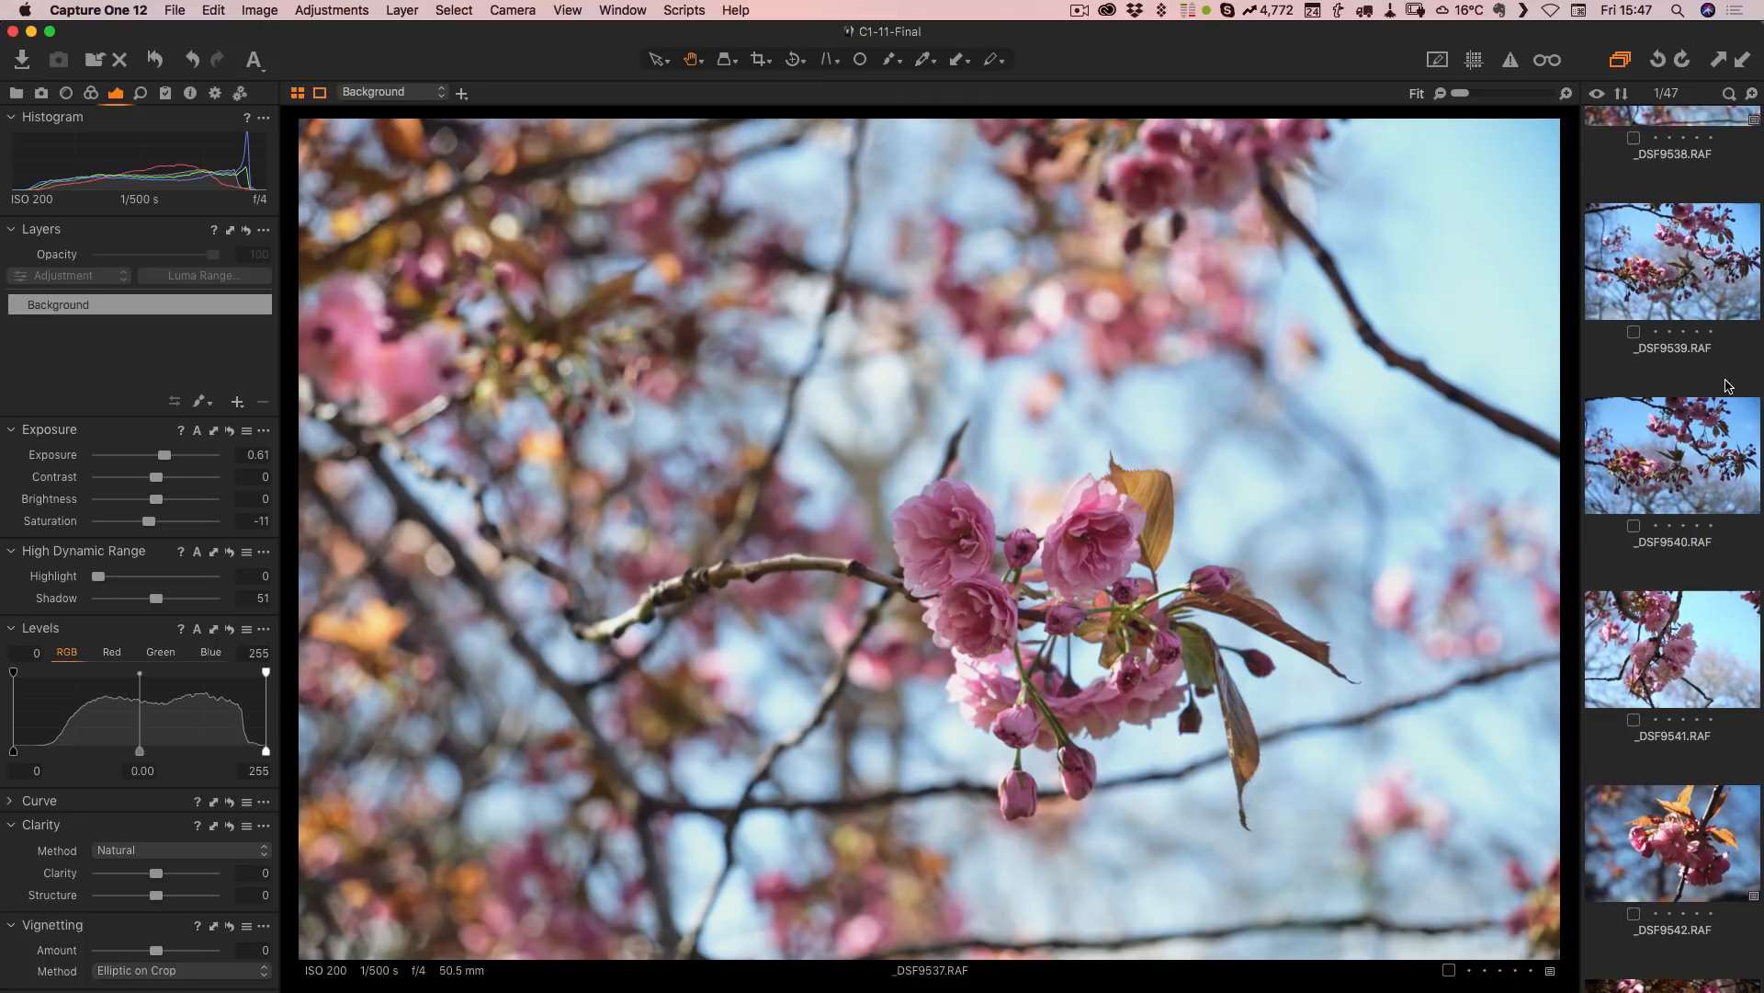
Step: Set the blossom photo _DSF9537.RAF's Clarity to 17 and Contrast to 21
scroll(1684, 266, "up", 5)
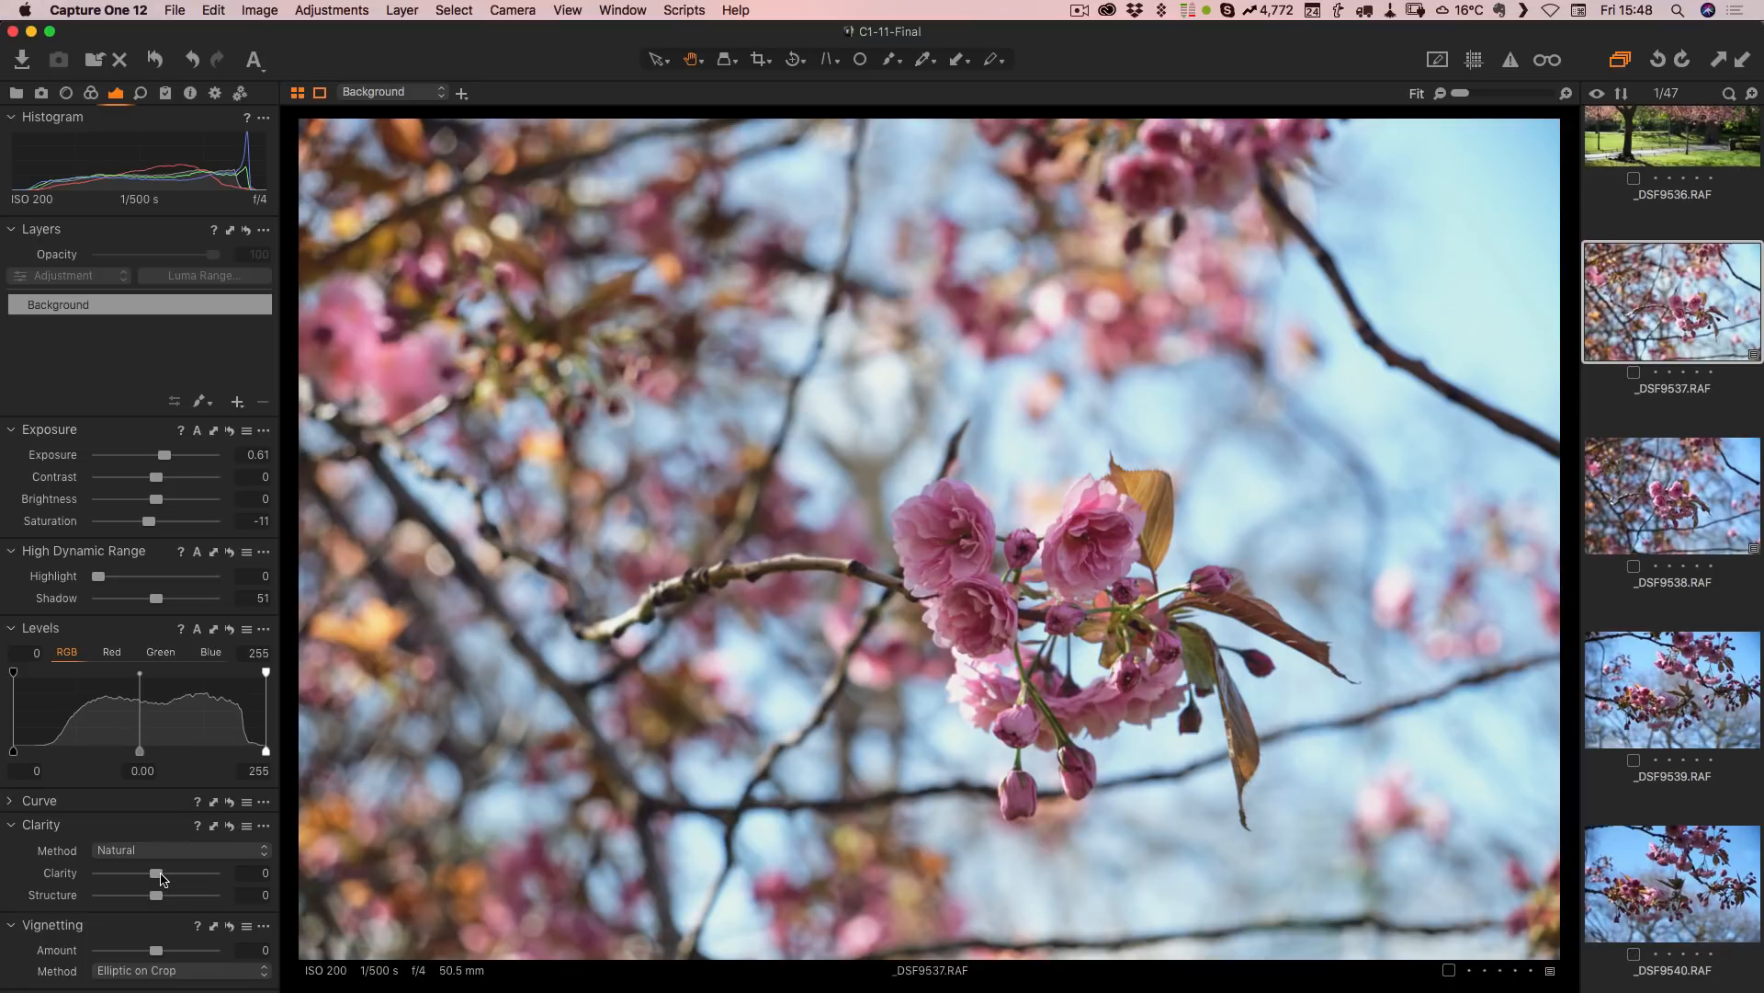
mouse_move(167, 879)
left_mouse_down()
mouse_move(182, 880)
mouse_move(166, 878)
left_mouse_up()
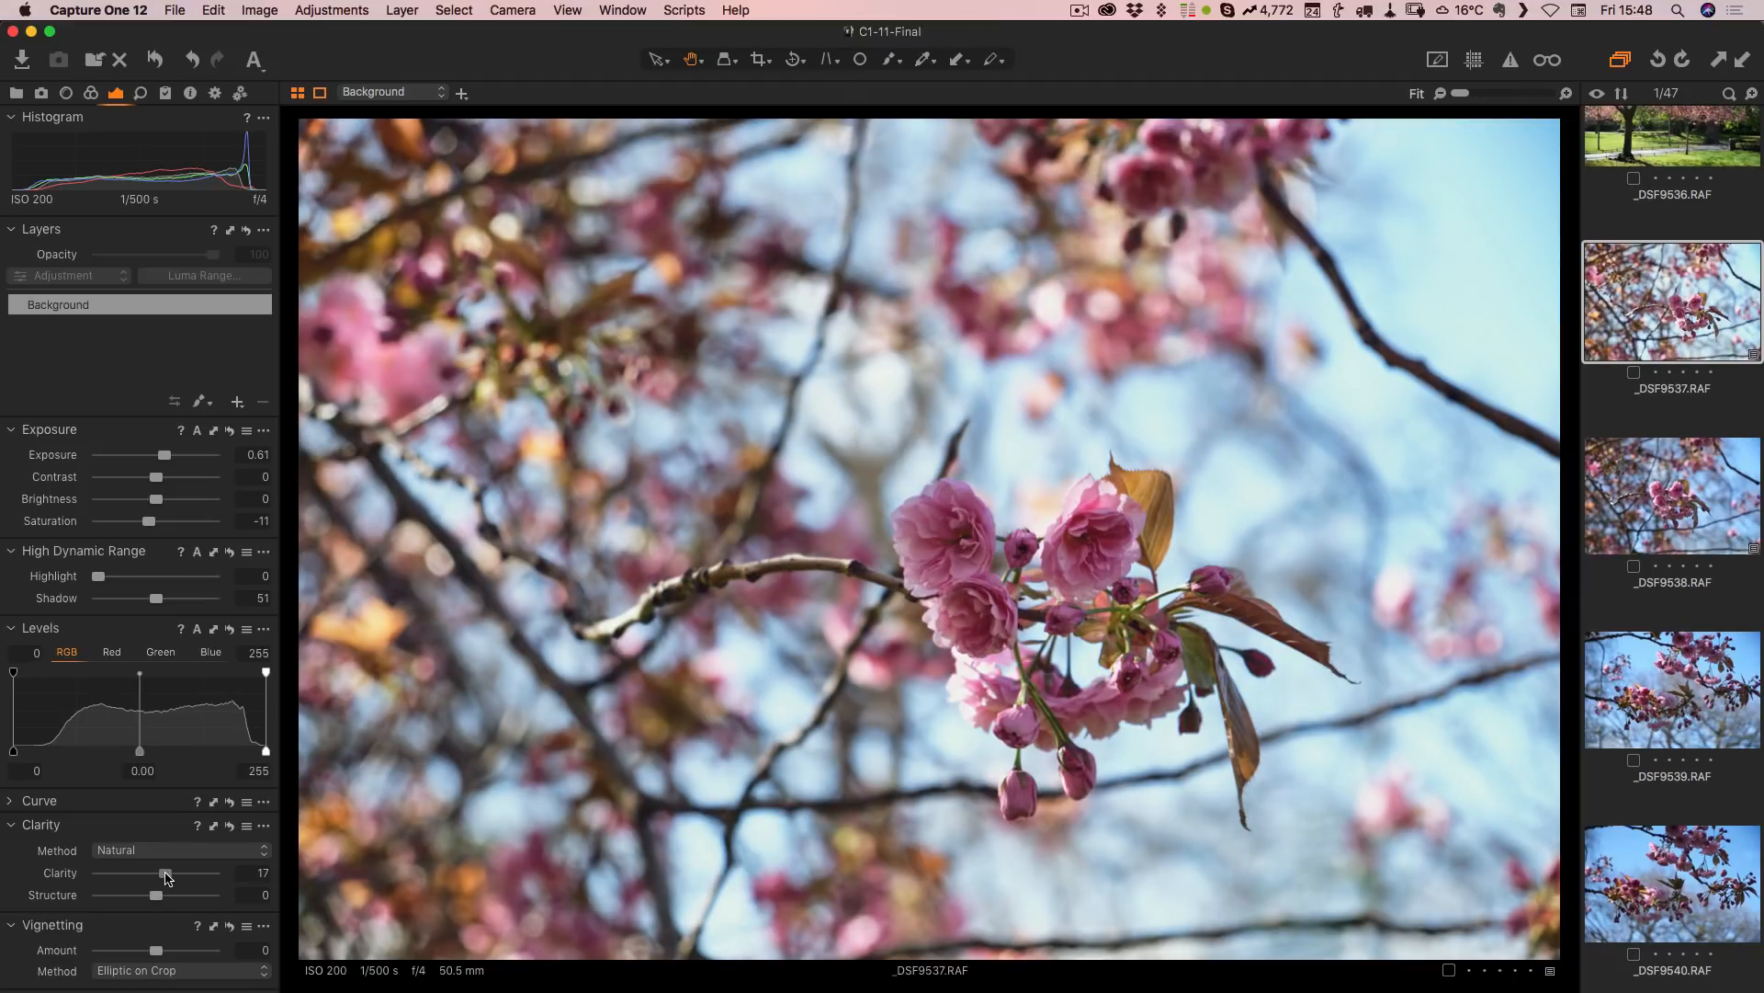
left_click(188, 478)
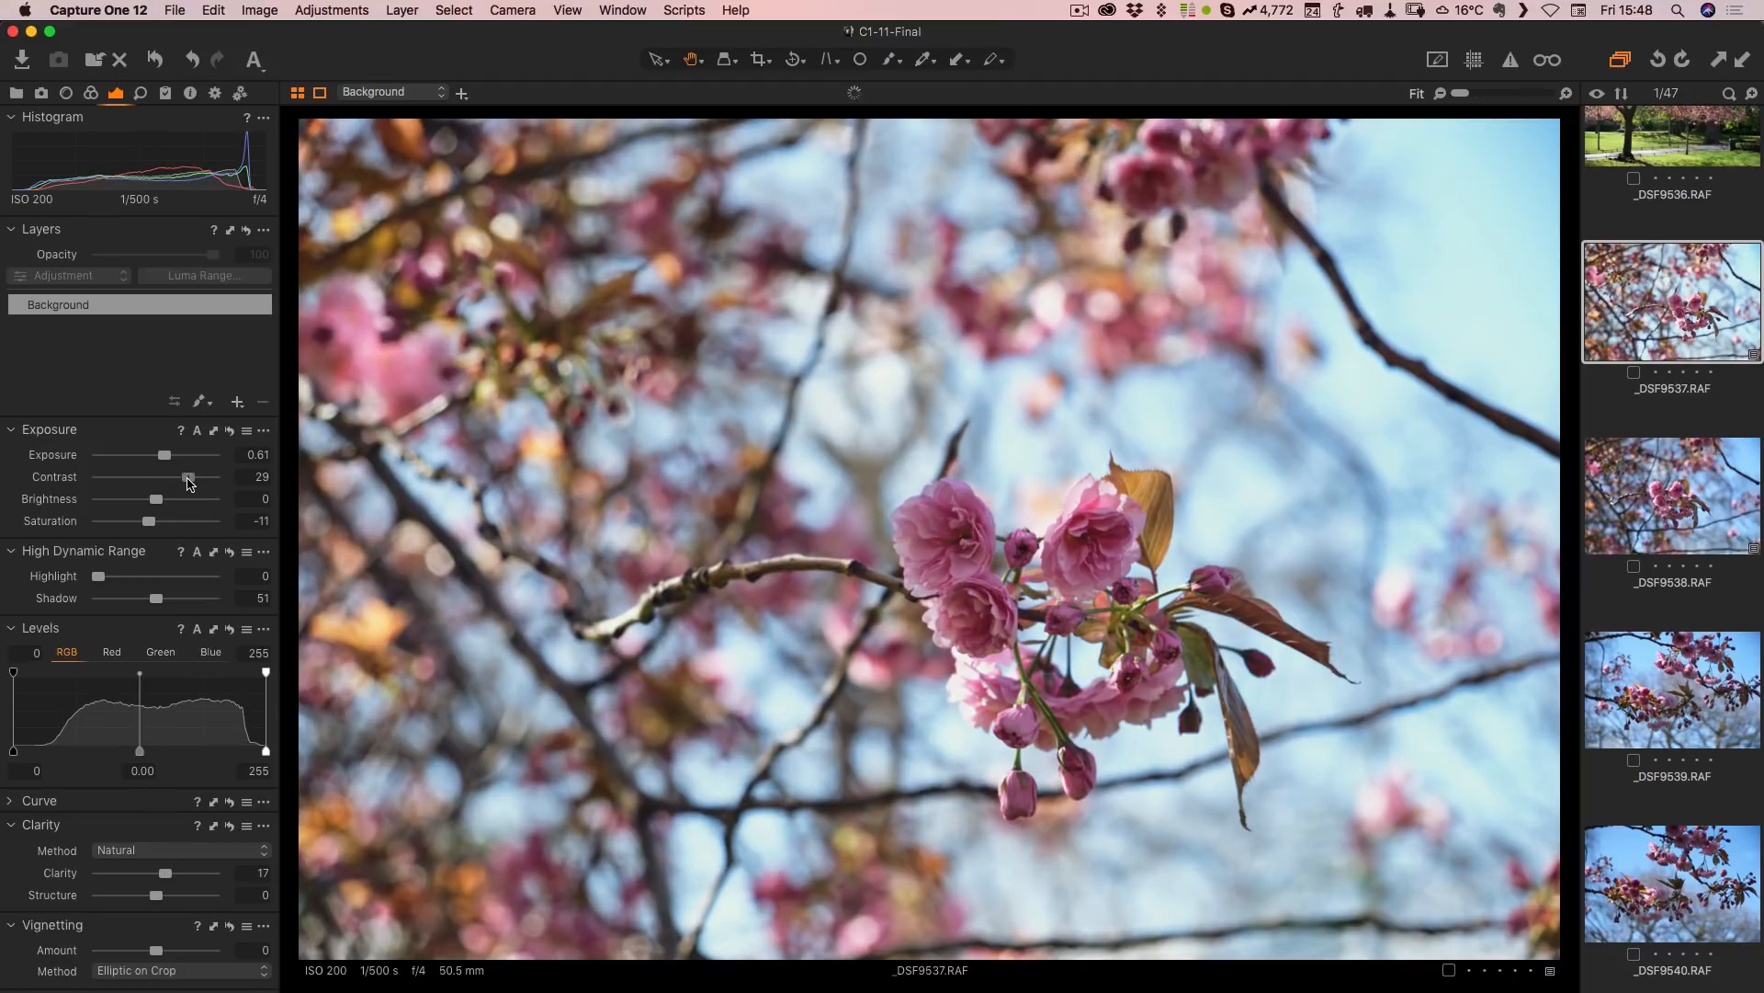
left_click_drag(188, 478, 179, 479)
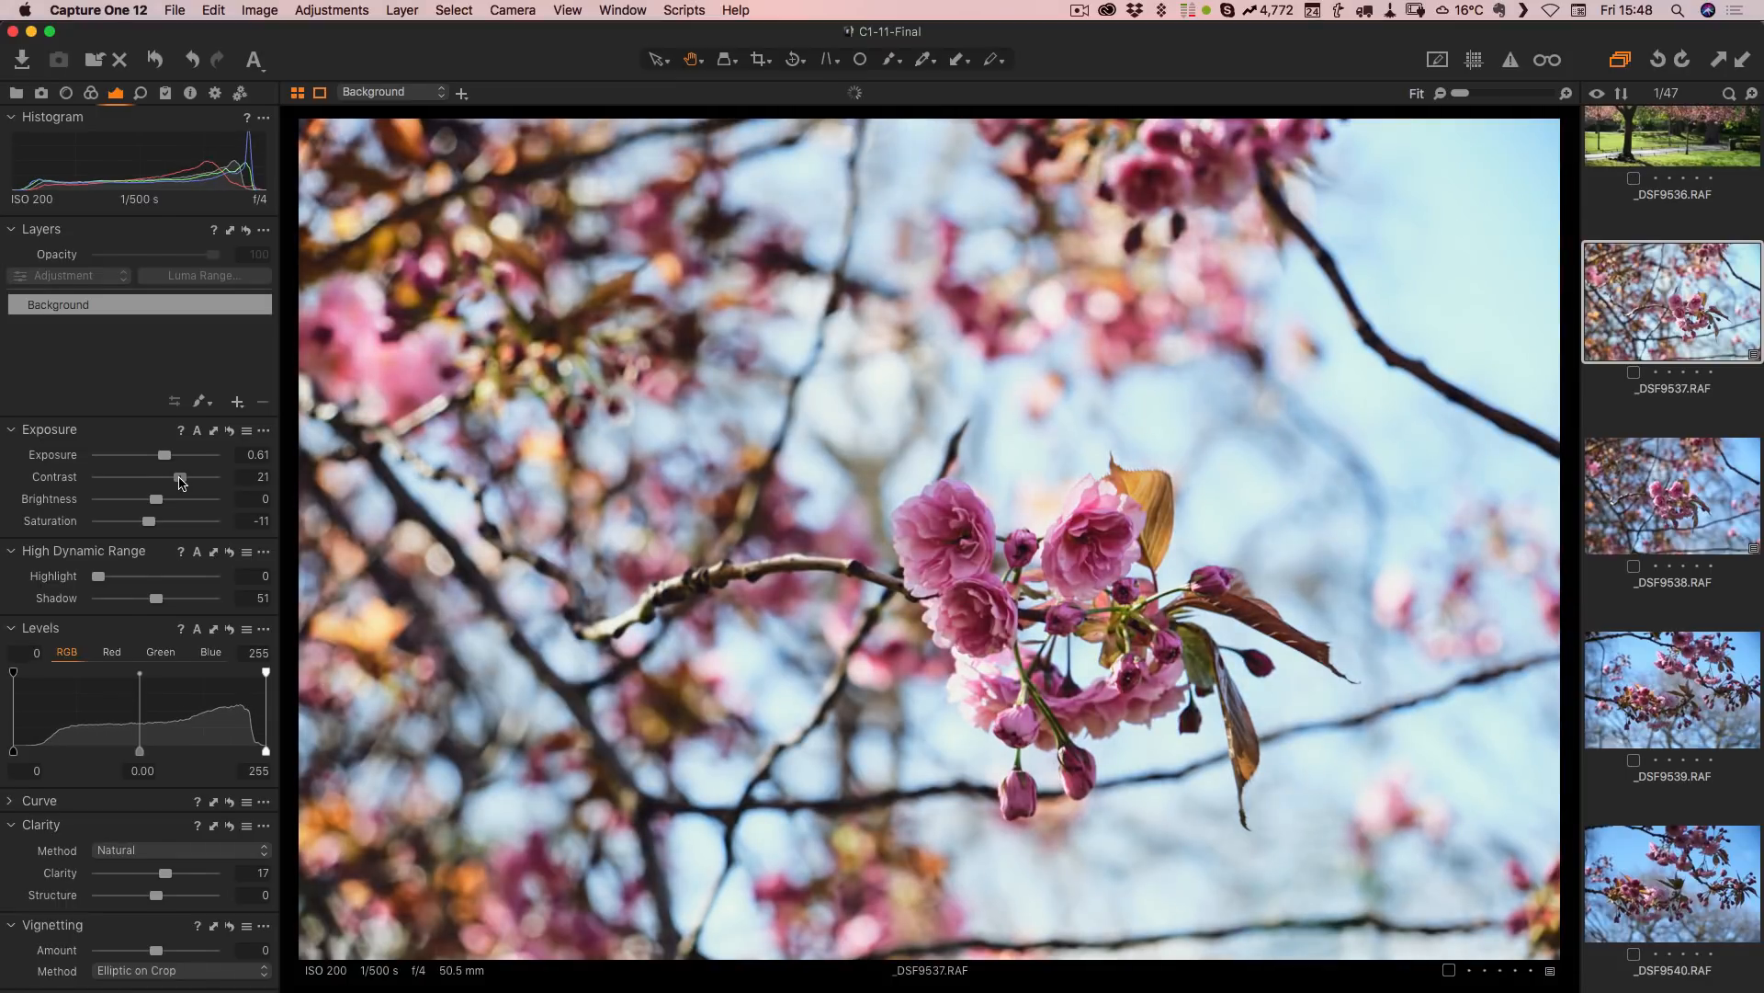
Step: Set the blossom photo's High Dynamic Range Highlight to 51 and Contrast to 40
left_click_drag(98, 576, 158, 580)
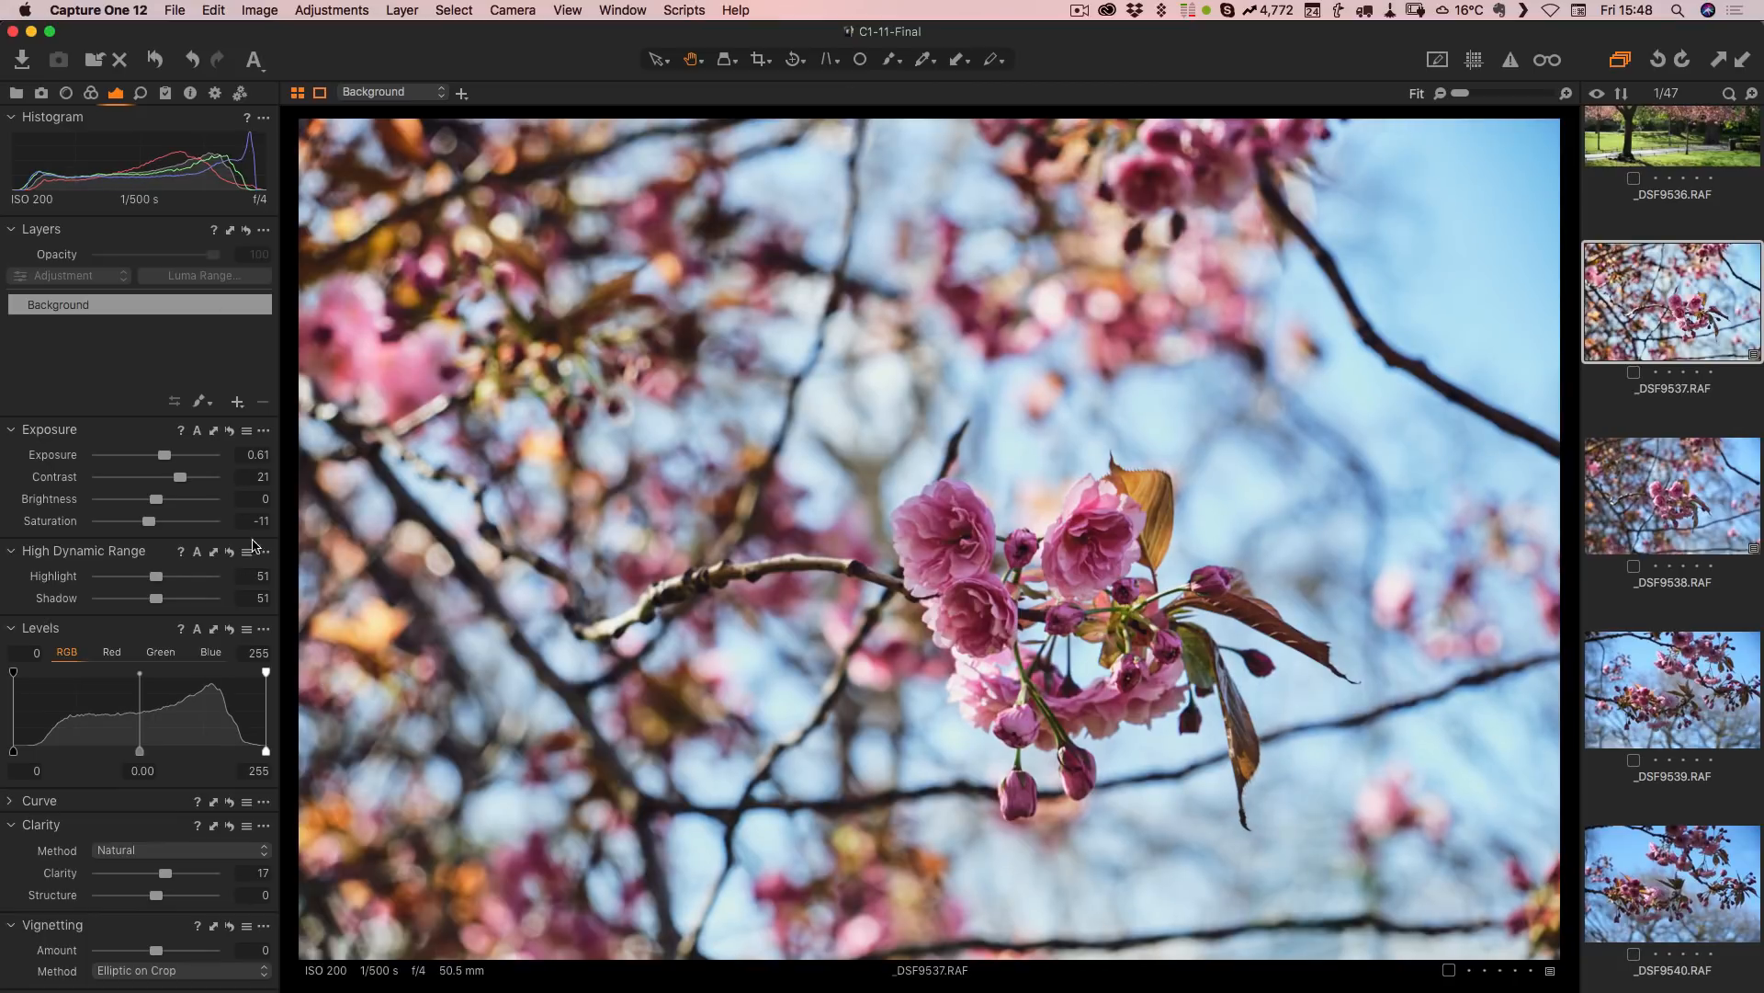
left_click(204, 478)
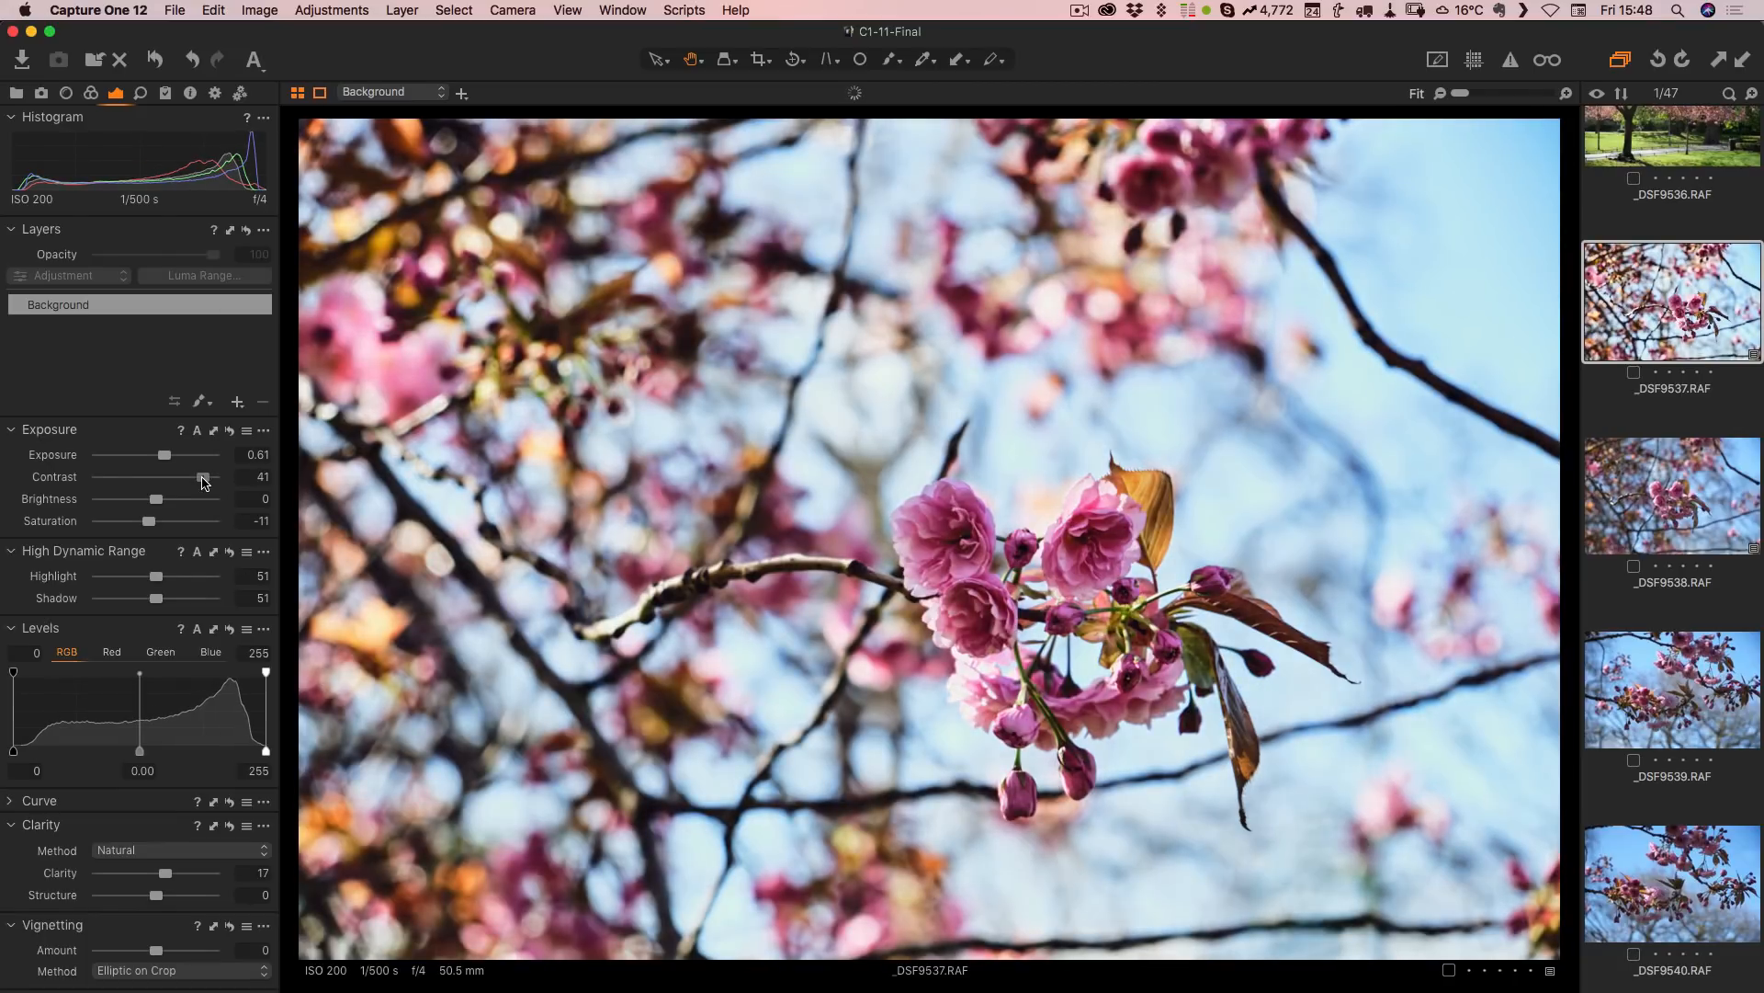
left_click_drag(204, 483, 202, 484)
Step: Select the photos _DSF9537.RAF through _DSF9540.RAF together, with editing of all selected variants enabled
scroll(1673, 511, "up", 1)
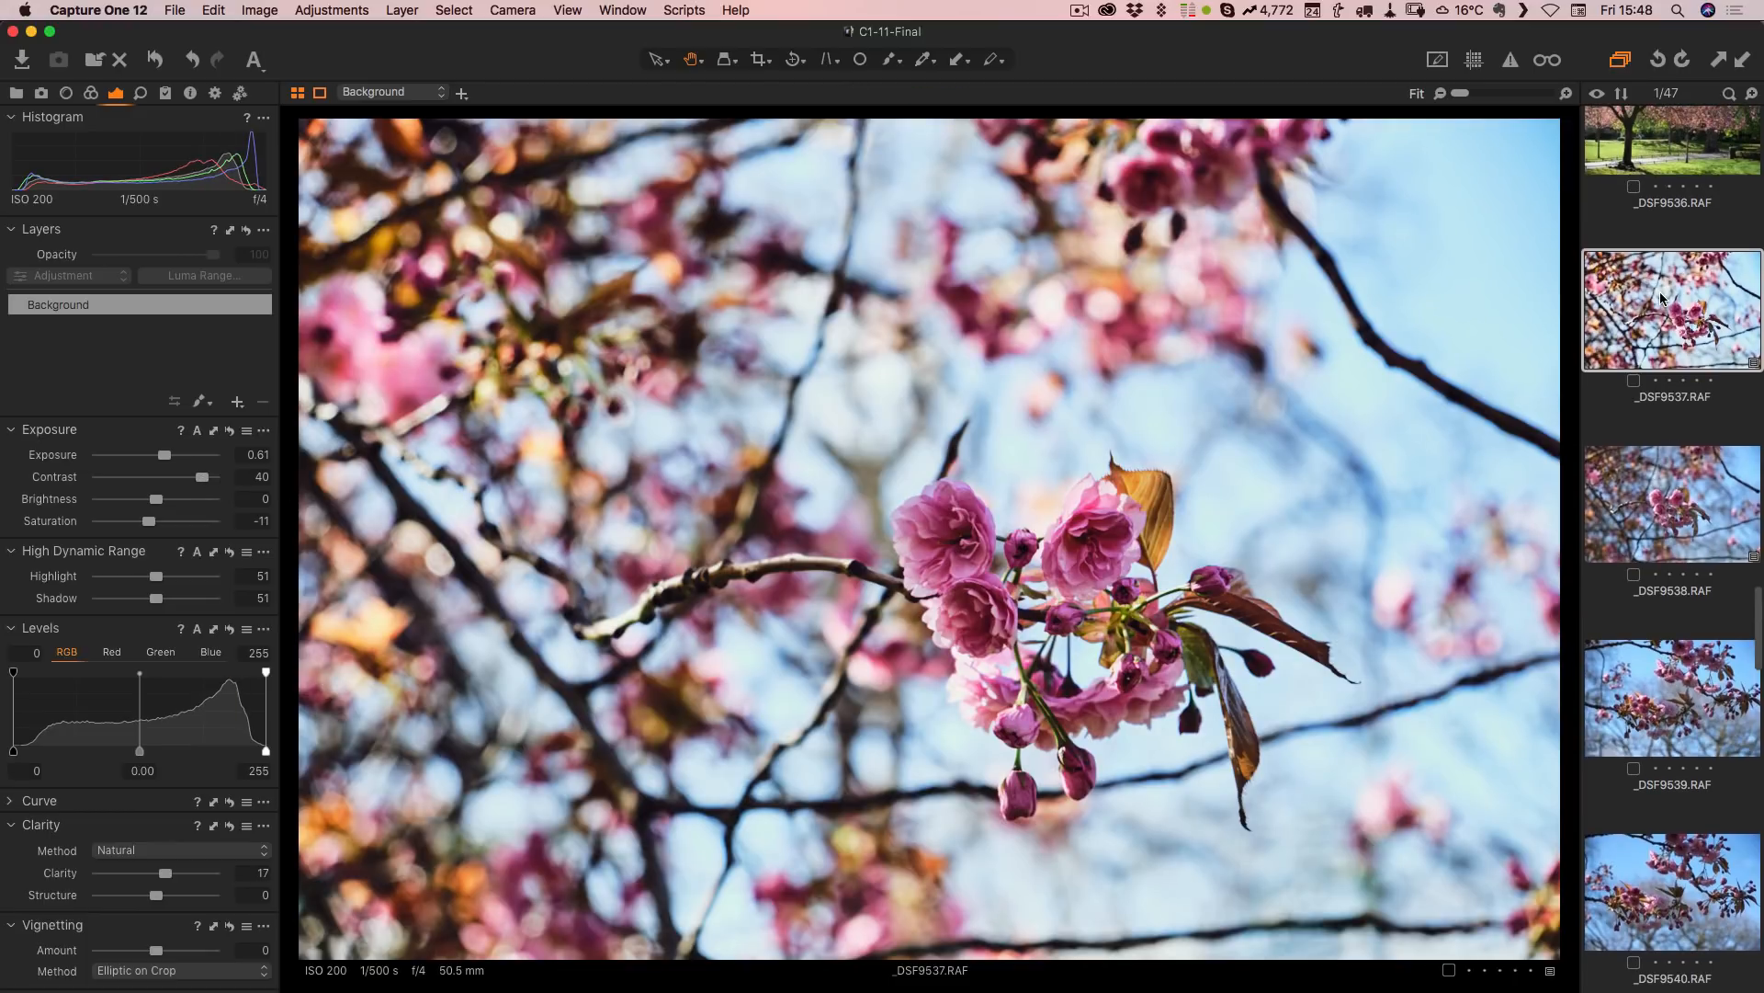
scroll(1670, 504, "down", 4)
scroll(1677, 331, "up", 4)
scroll(1654, 391, "down", 2)
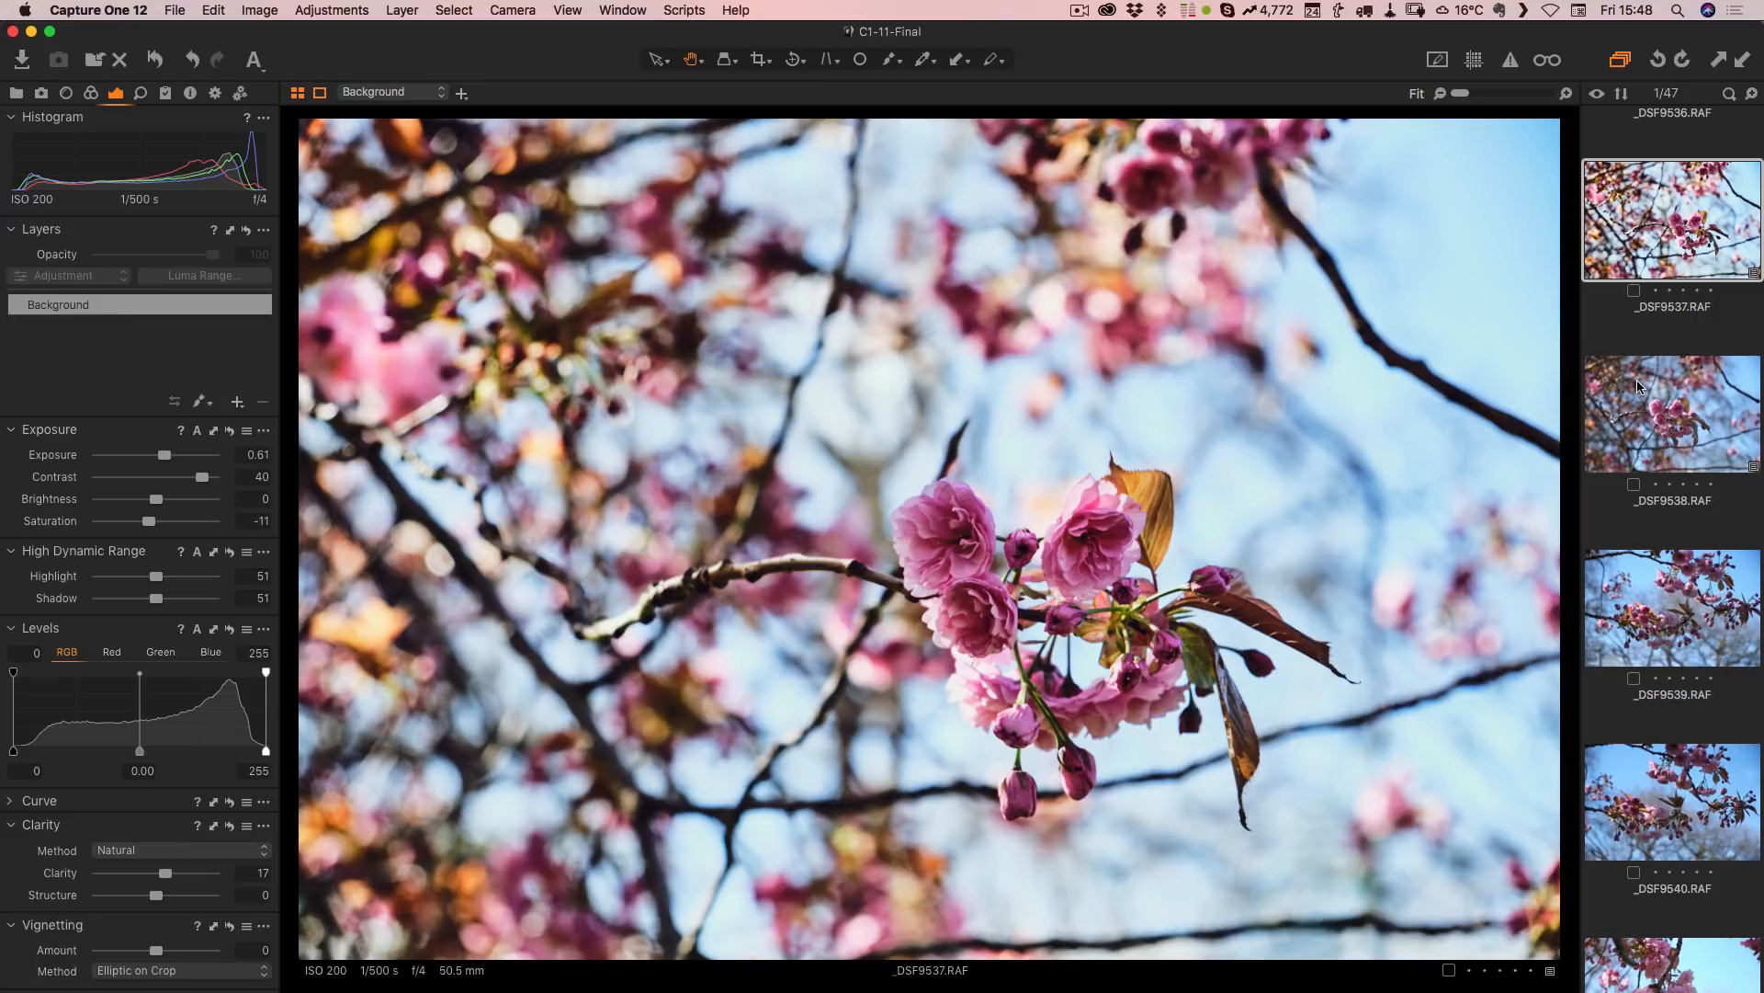
left_click(1694, 817, "shift")
scroll(1651, 391, "down", 1)
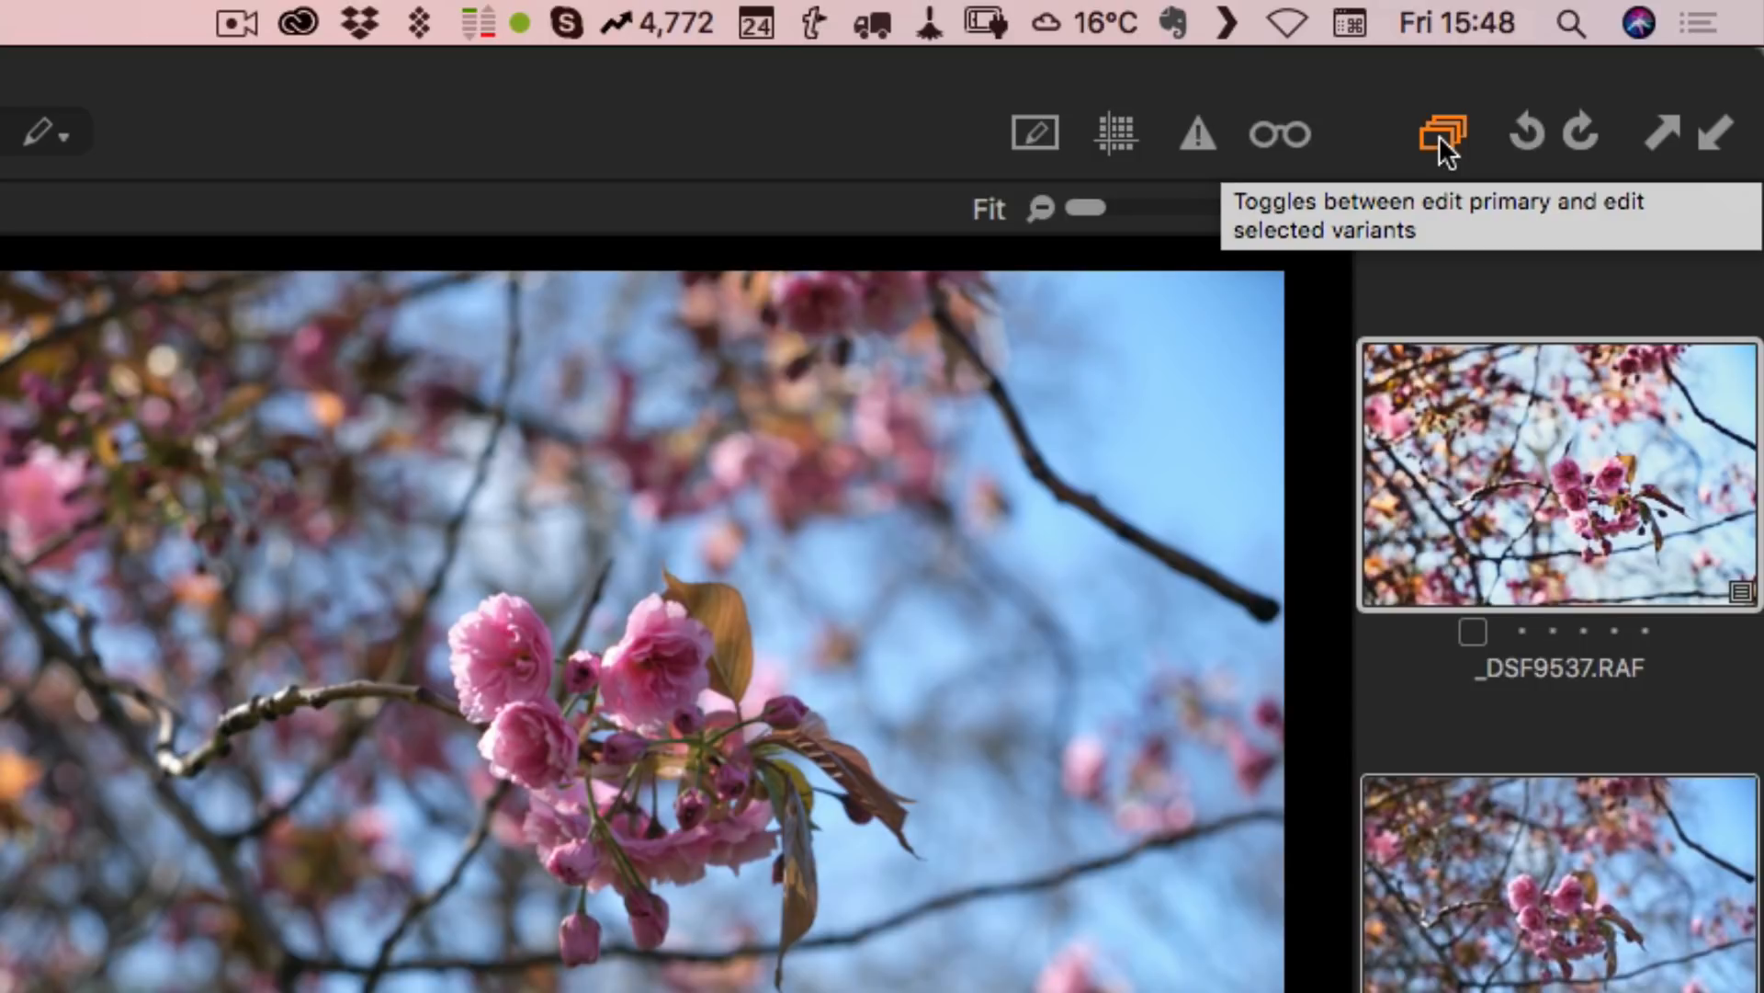
left_click(1439, 135)
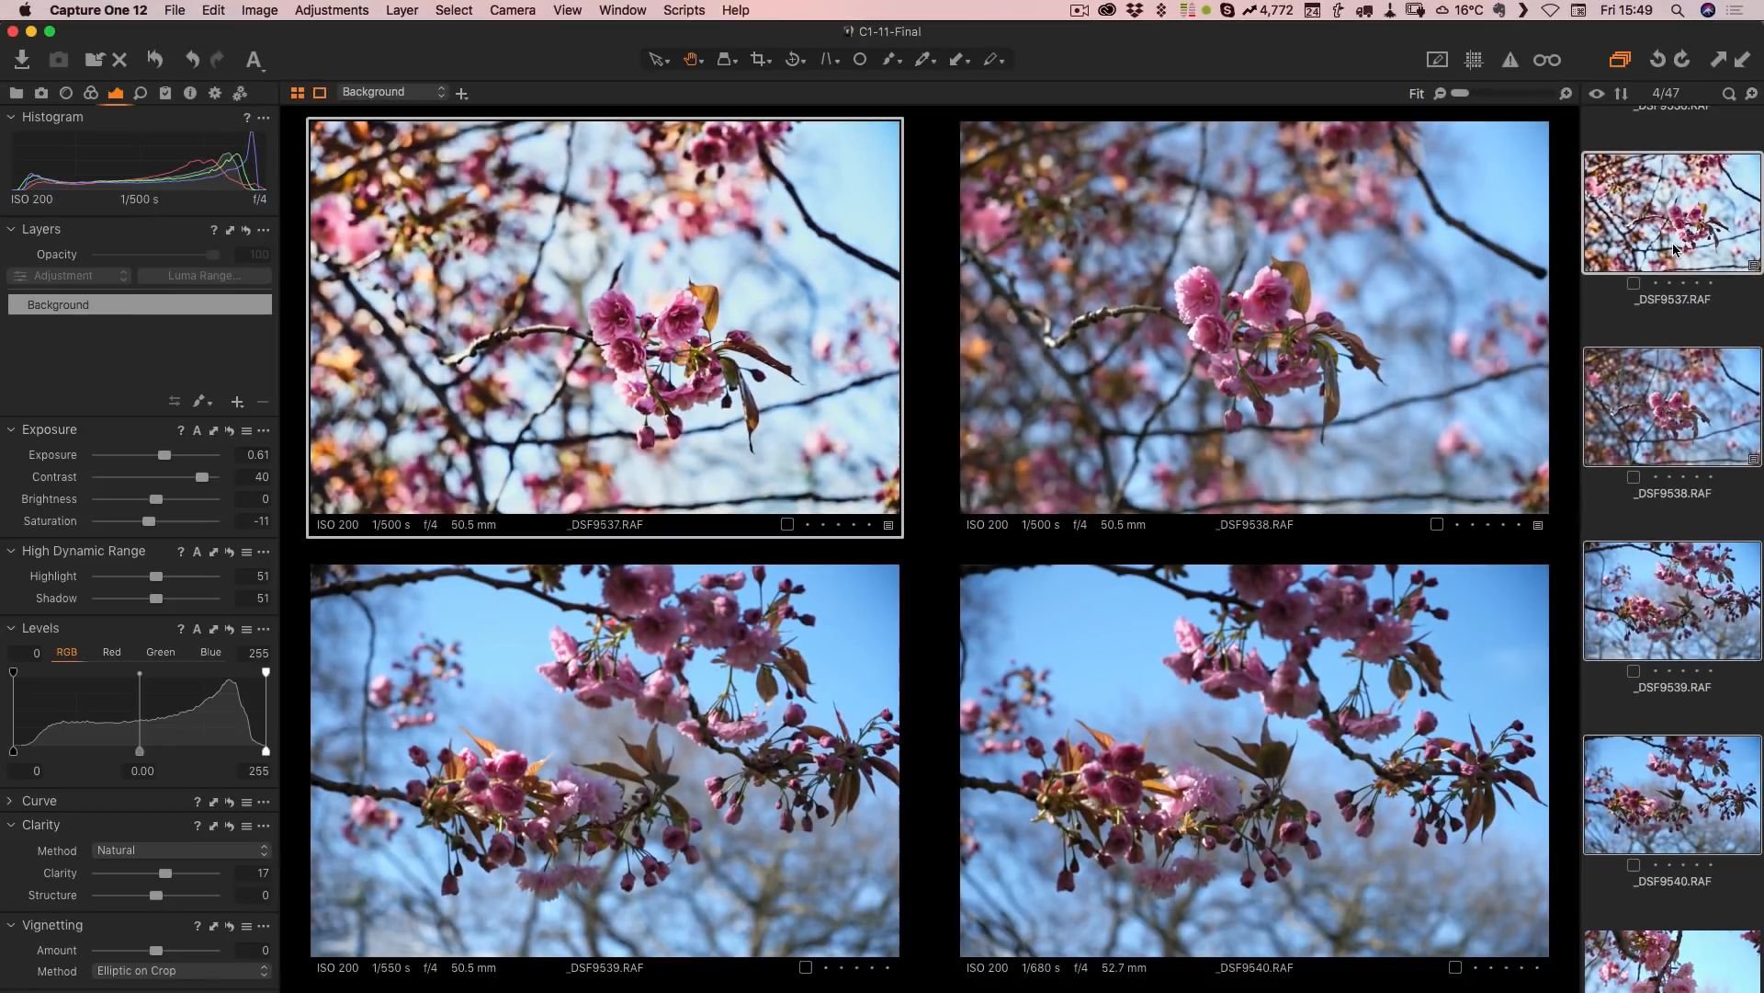
Step: Try copying the adjusted settings from _DSF9537.RAF and applying them to the other selected blossom photos through the Adjustments Clipboard
scroll(1682, 246, "down", 1)
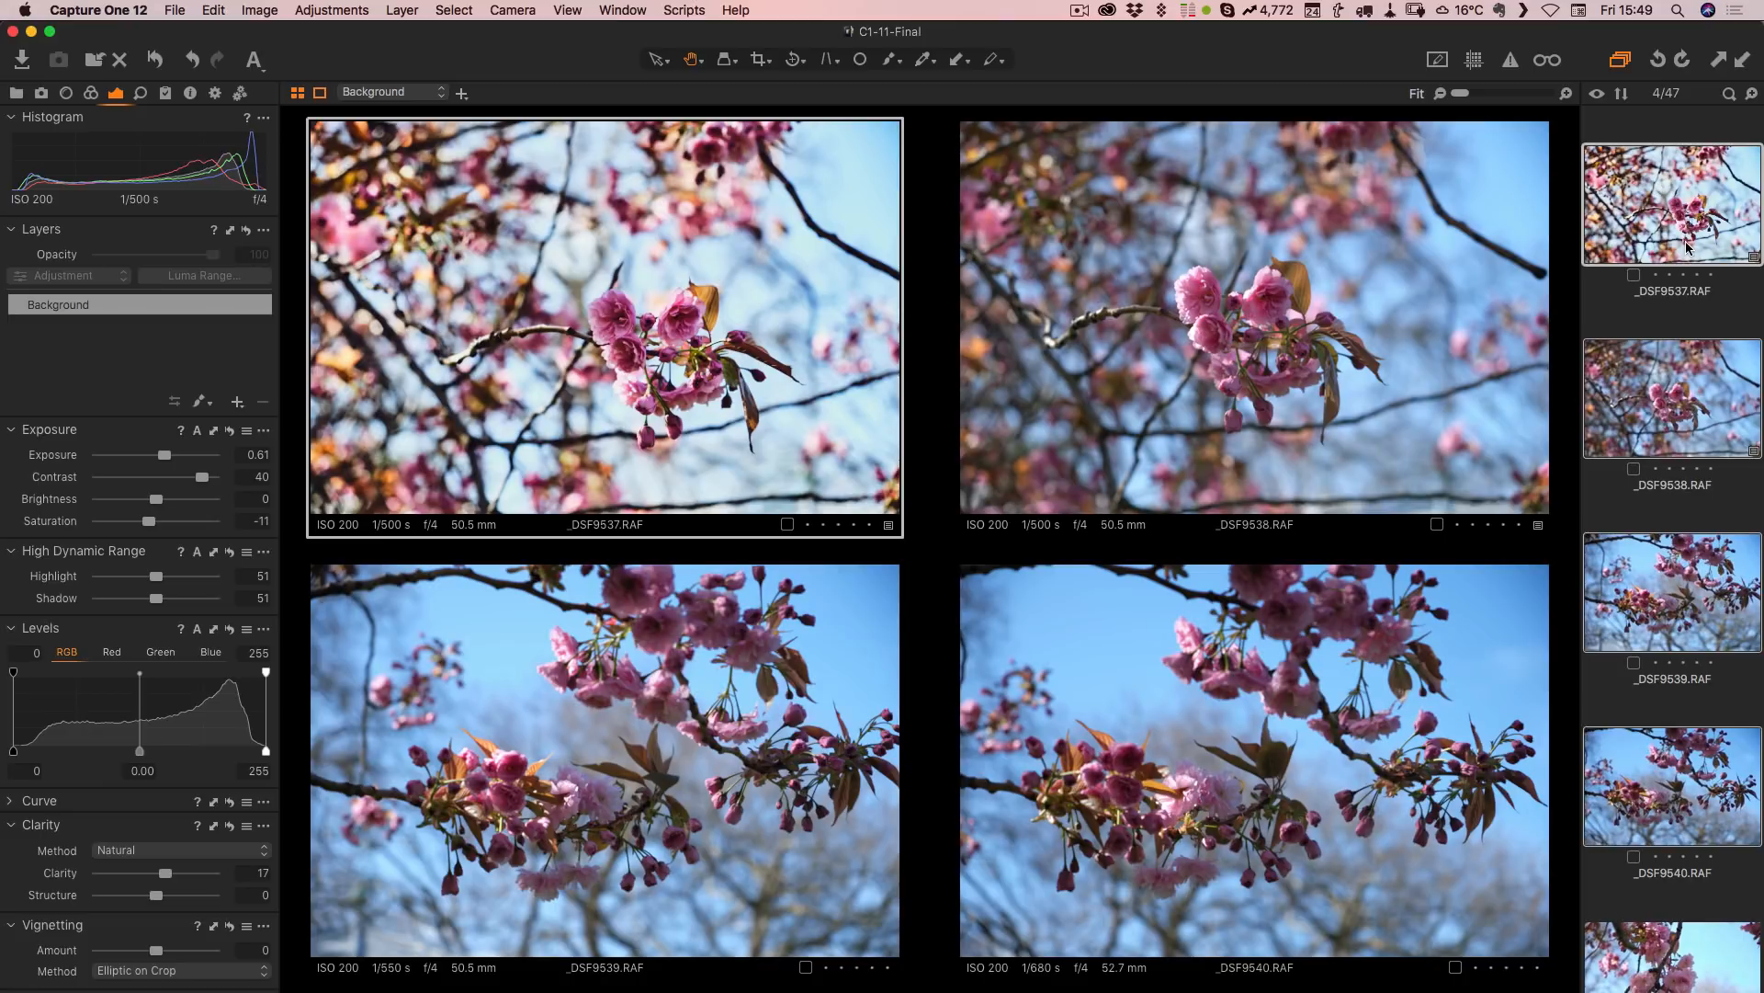
left_click(321, 10)
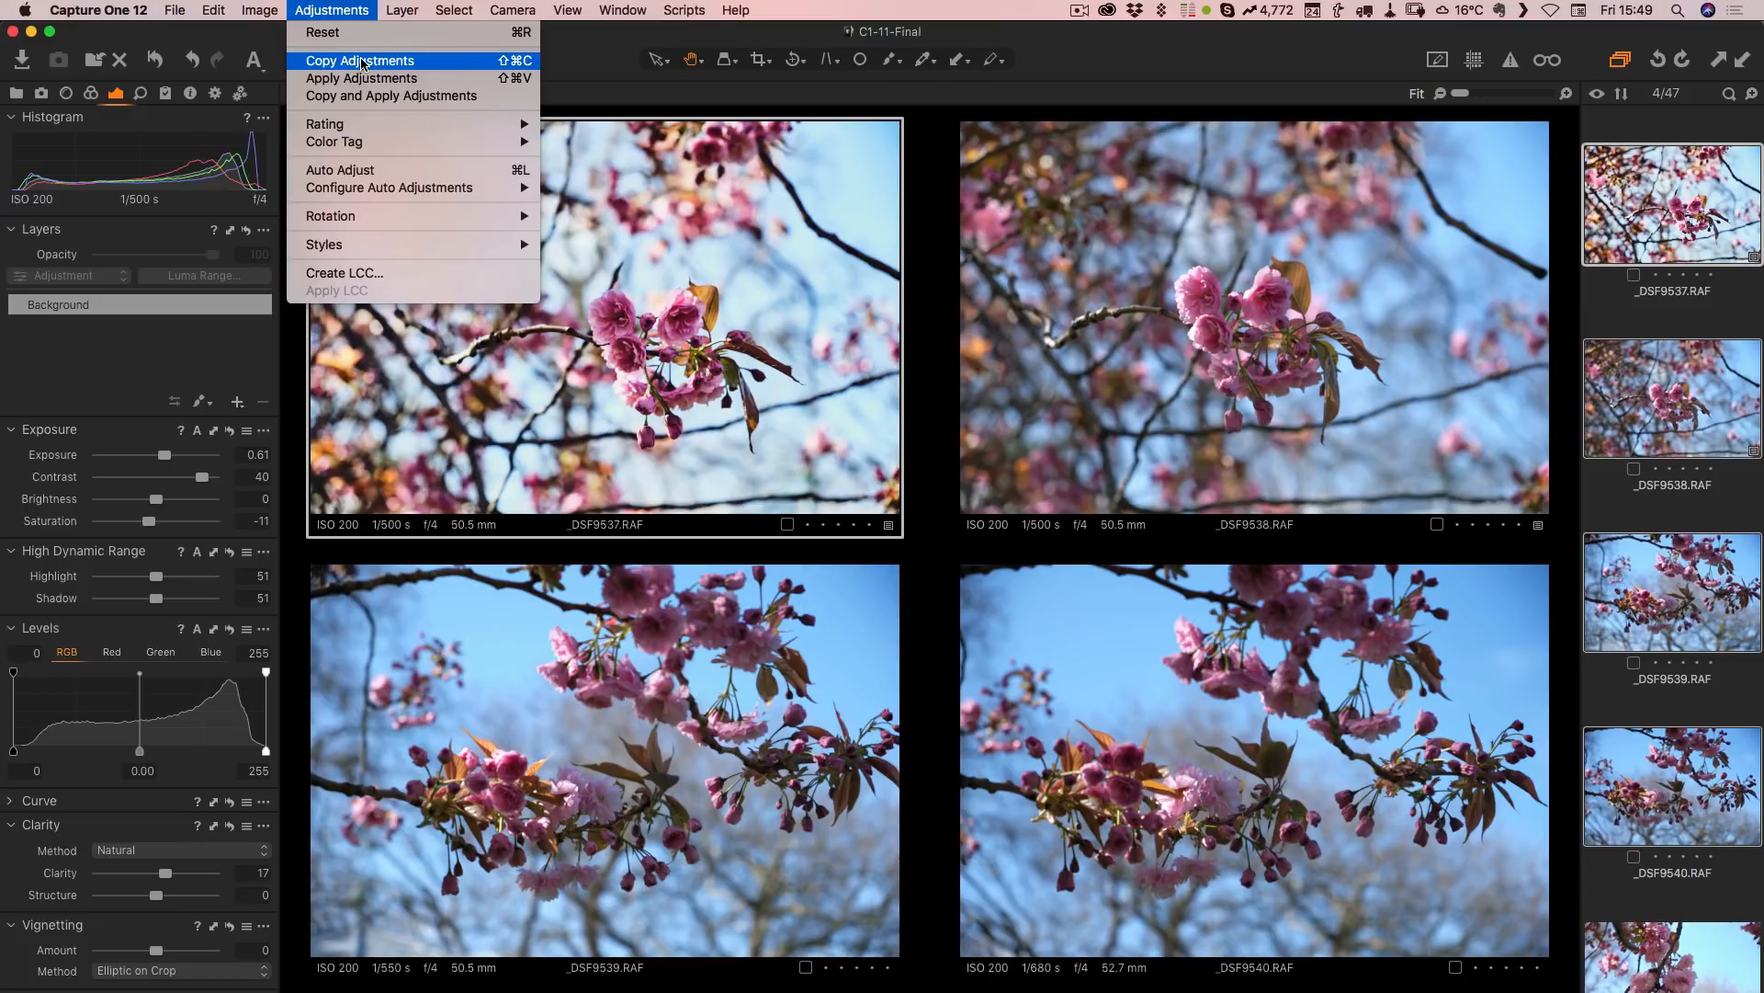
left_click(335, 8)
left_click(335, 8)
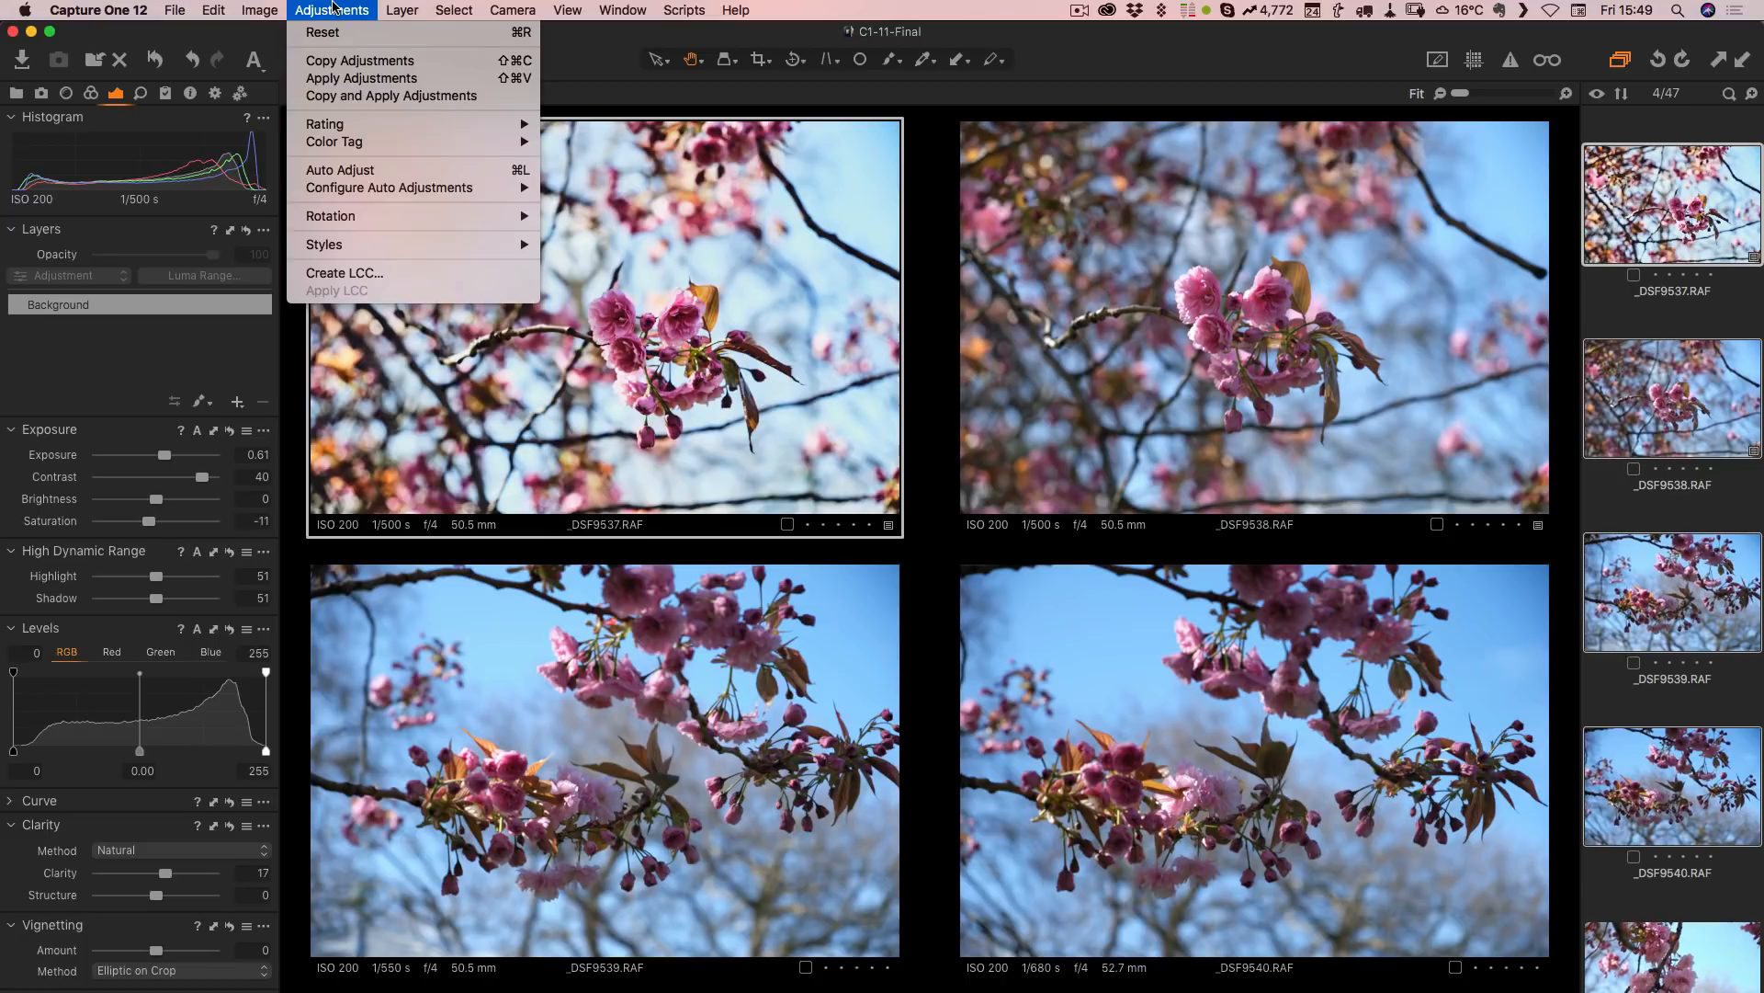
left_click(366, 98)
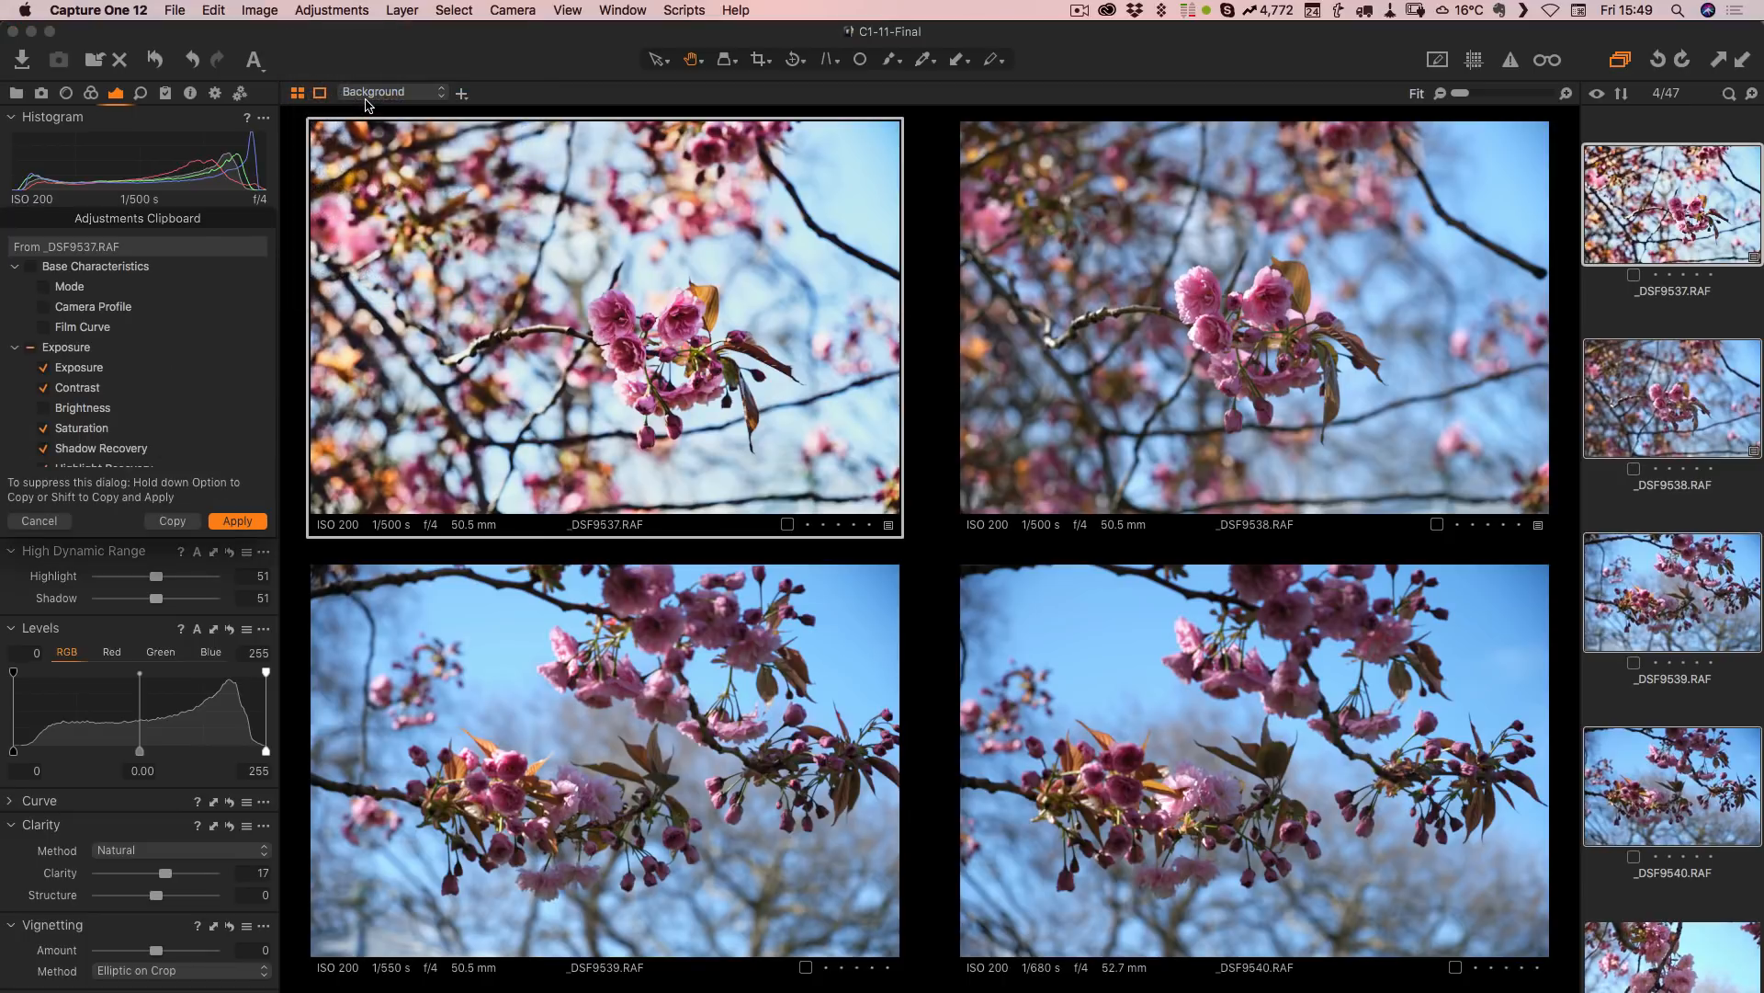
left_click_drag(191, 220, 765, 172)
left_click_drag(835, 462, 966, 862)
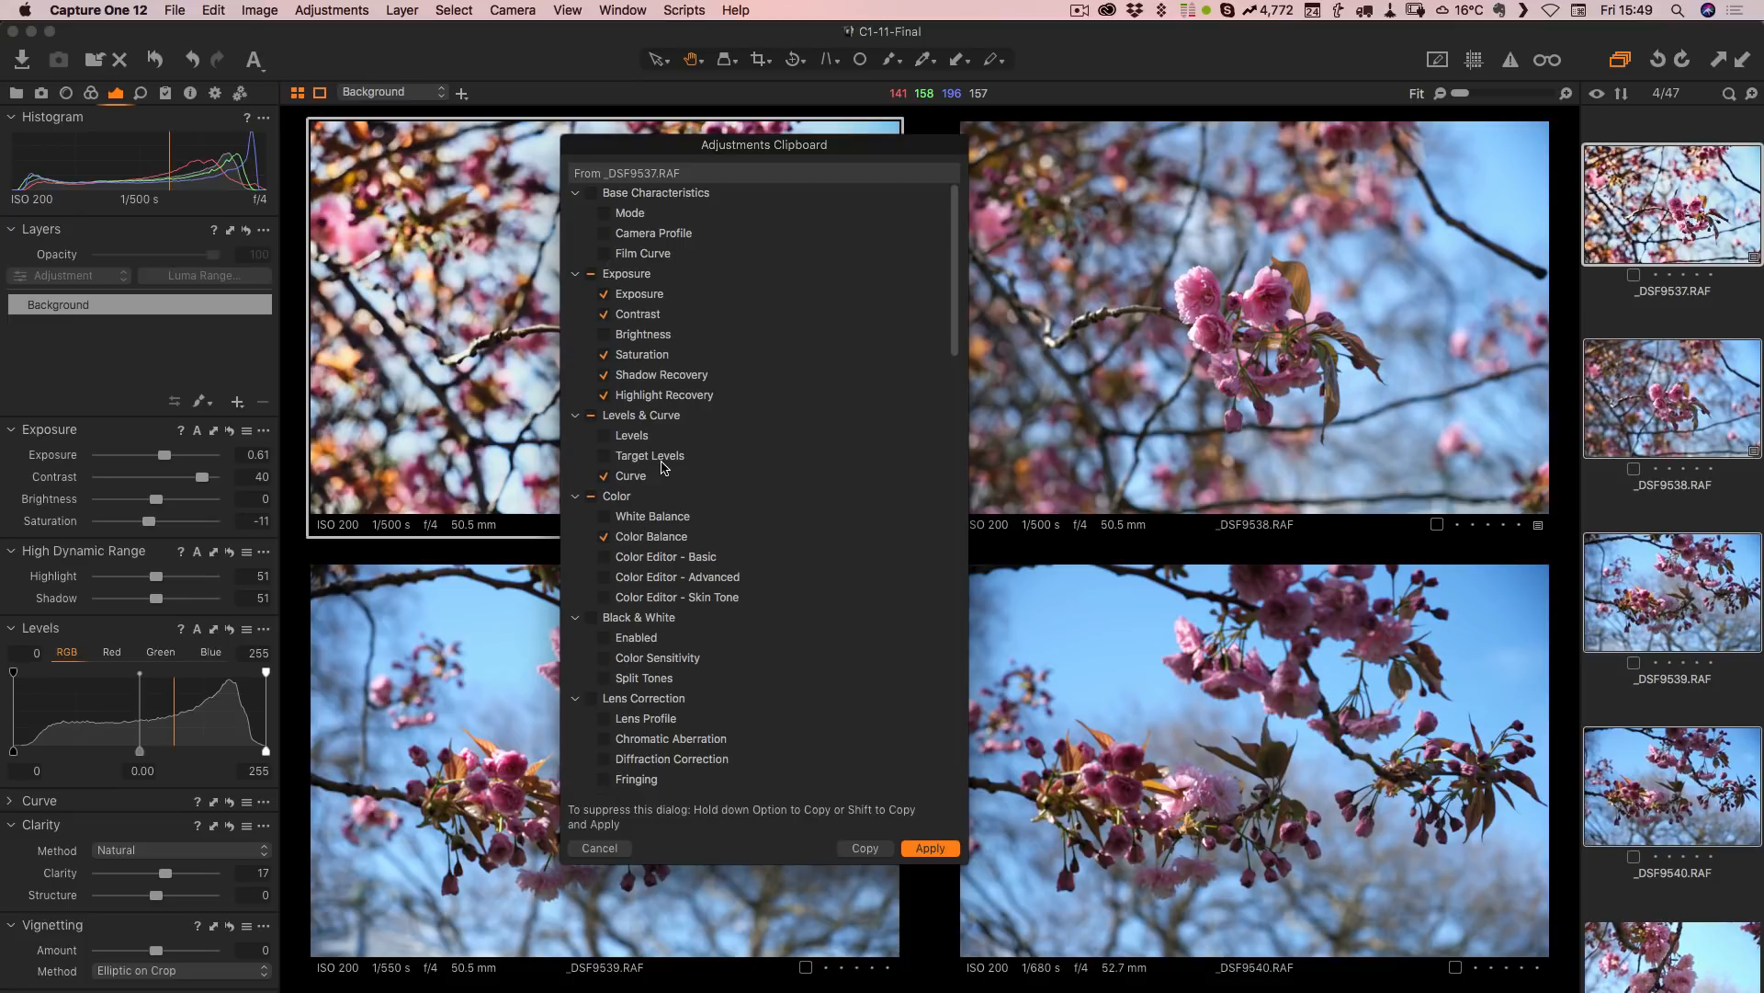
left_click_drag(650, 147, 828, 125)
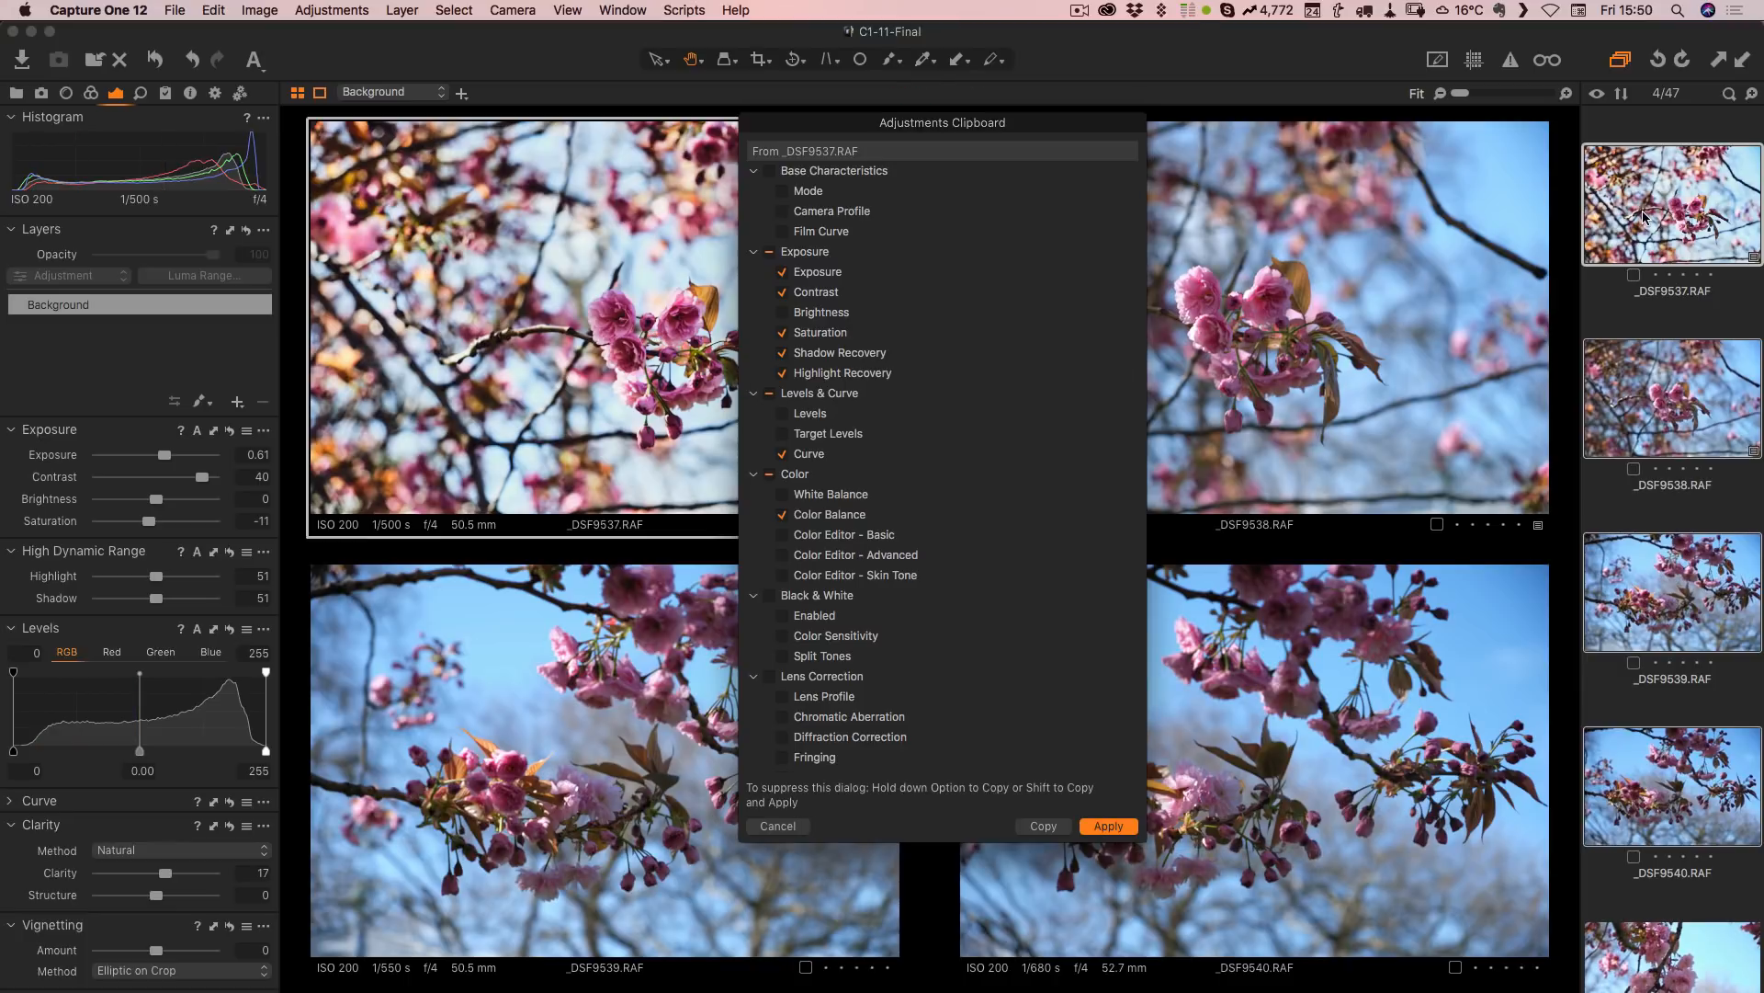
key("Return")
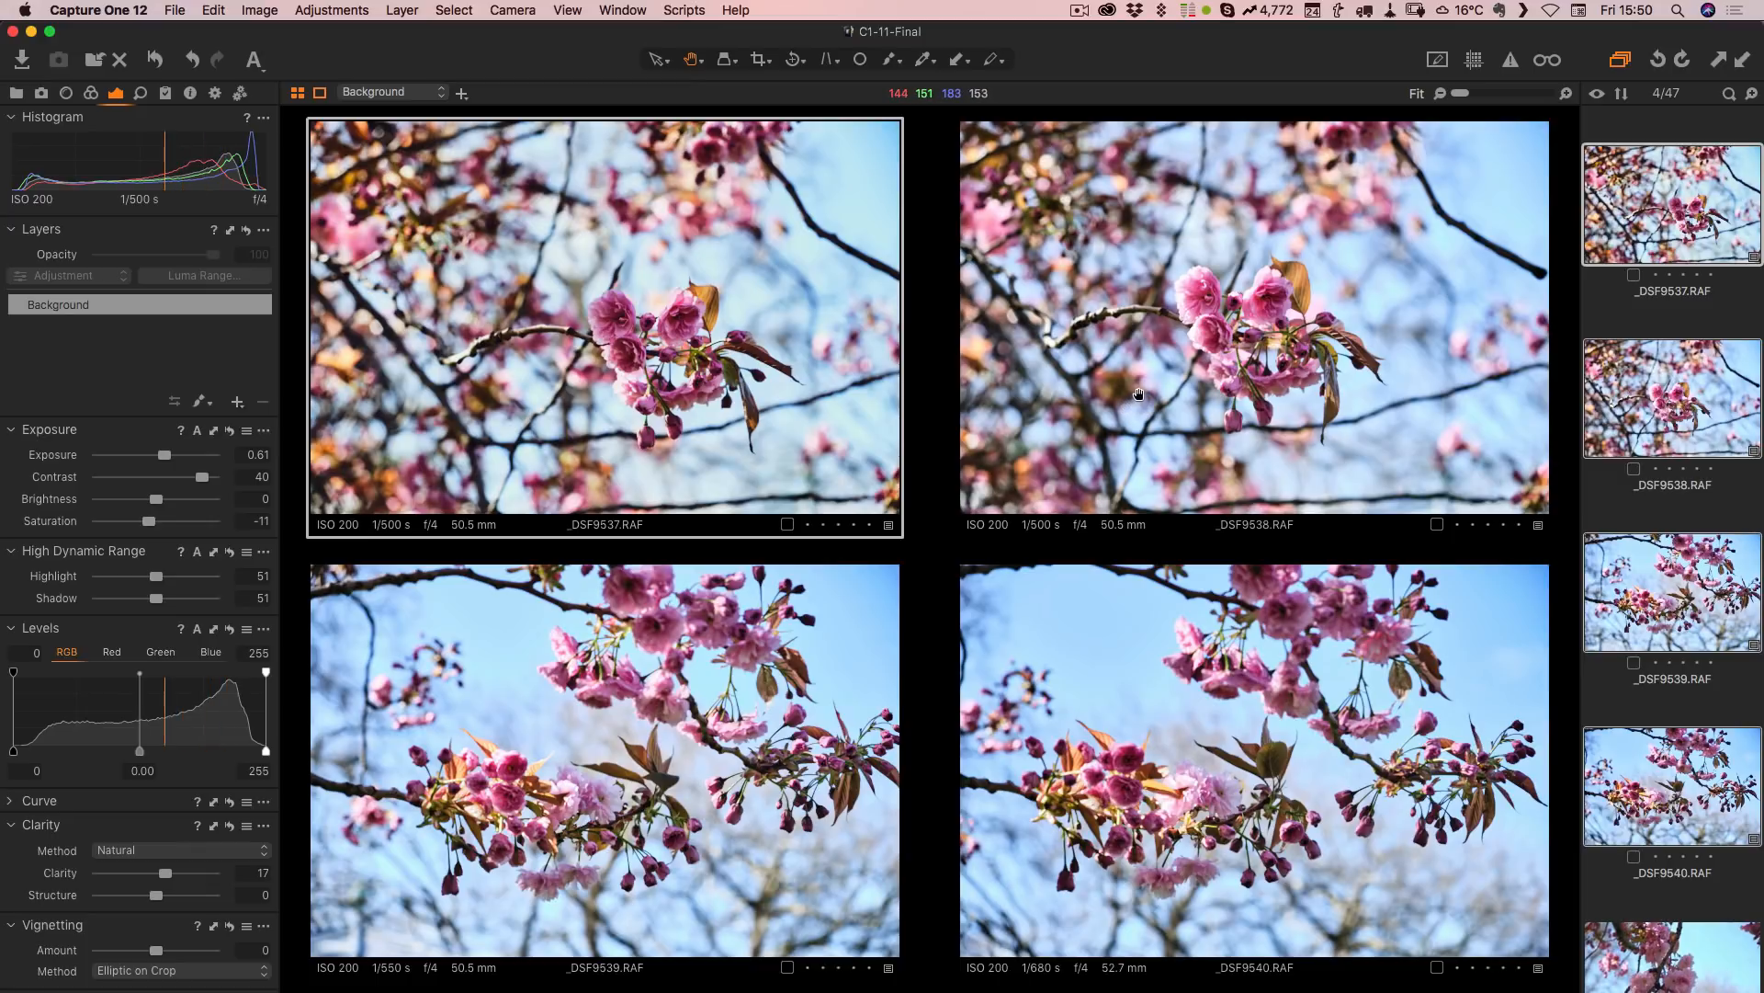
key("super+z")
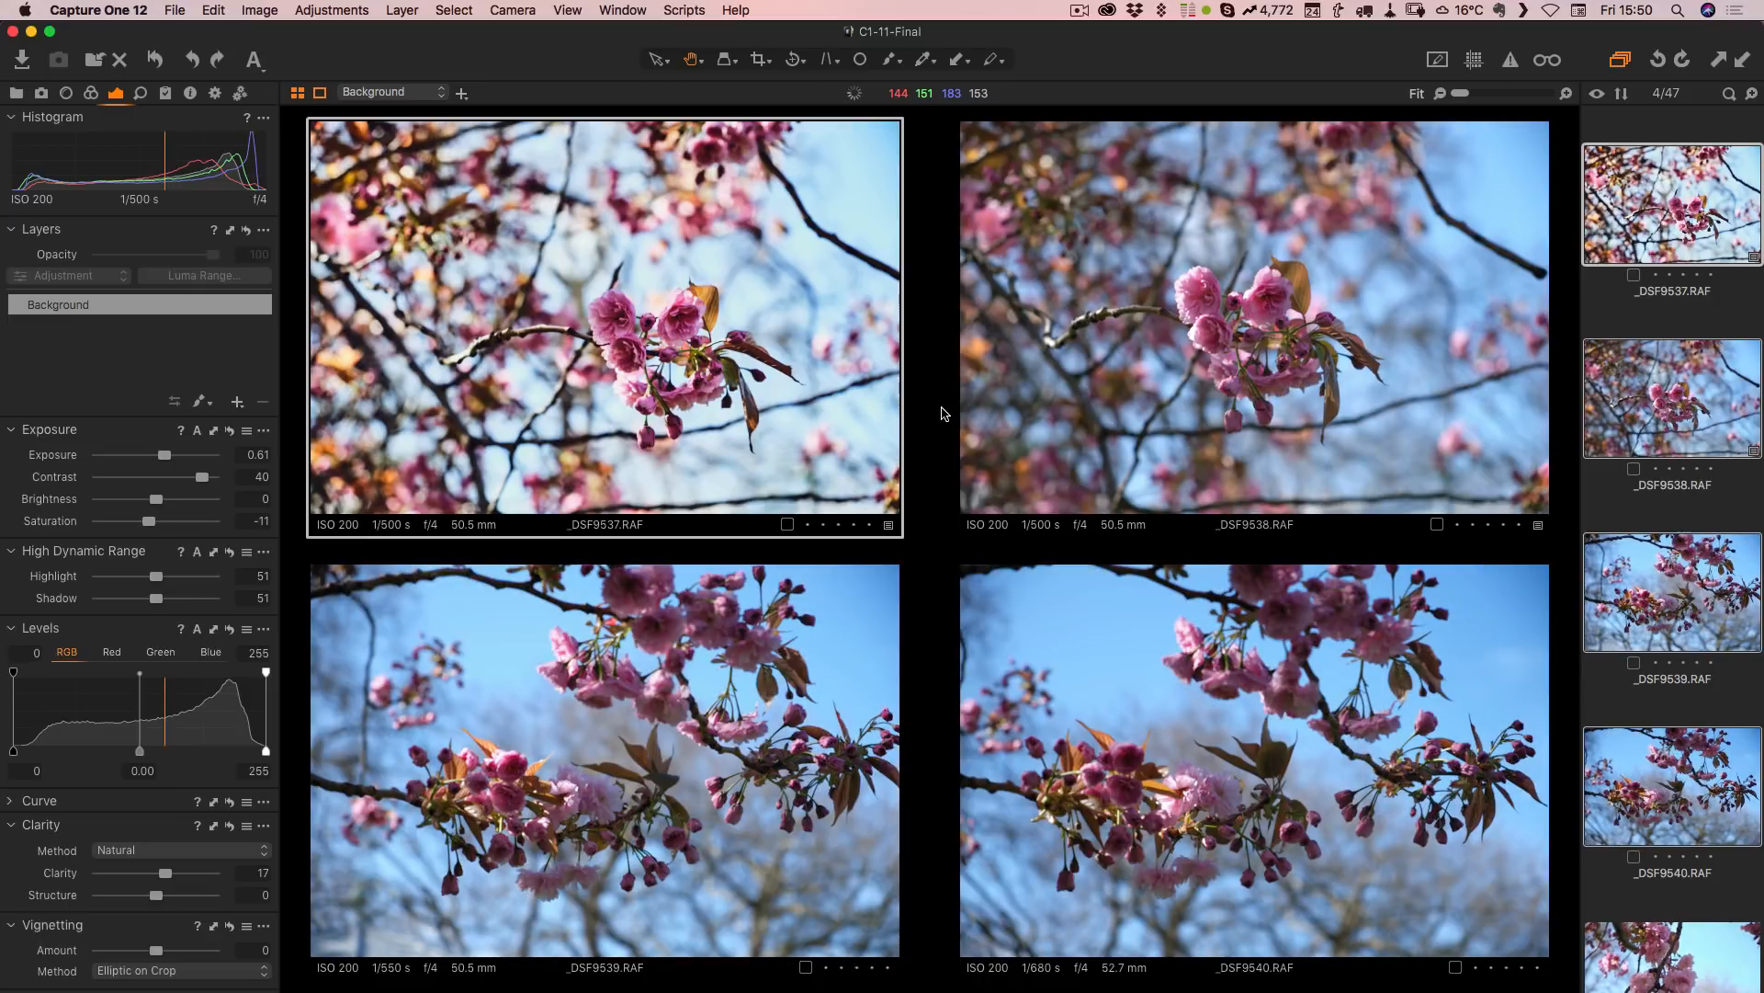
Step: Select the photo _DSF9542.RAF and set its Contrast to 45 and High Dynamic Range Shadow to 96
left_click(1613, 328)
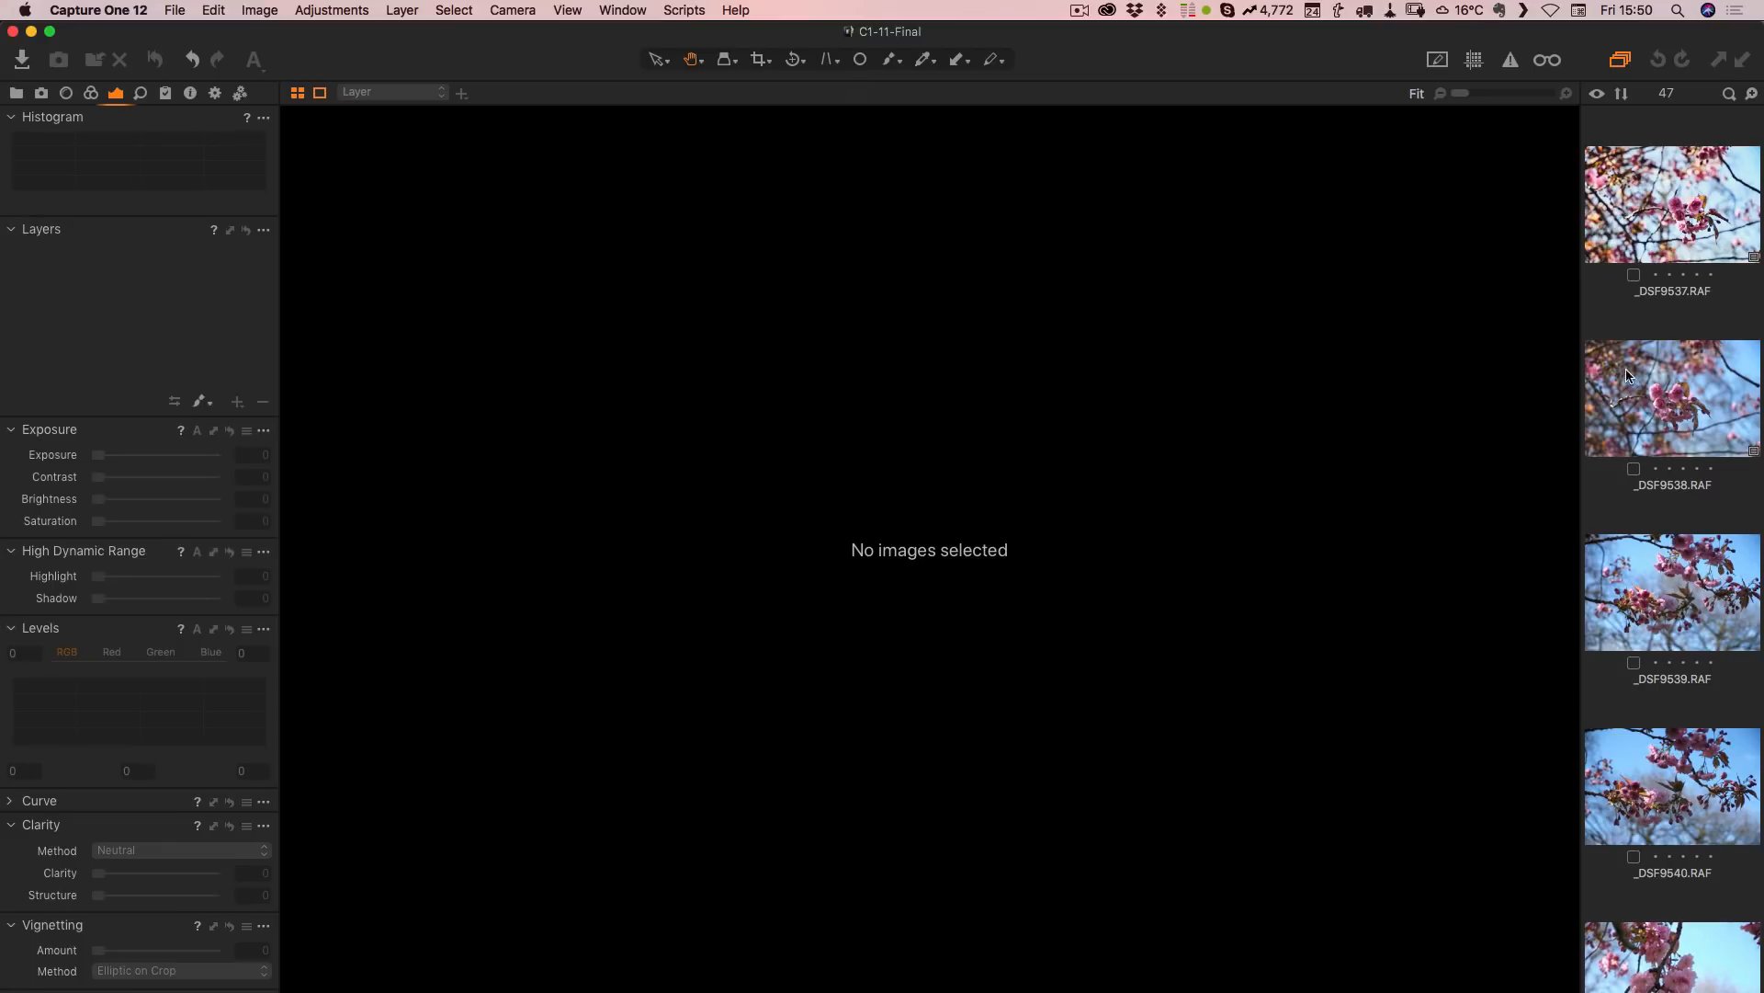
scroll(1637, 375, "down", 10)
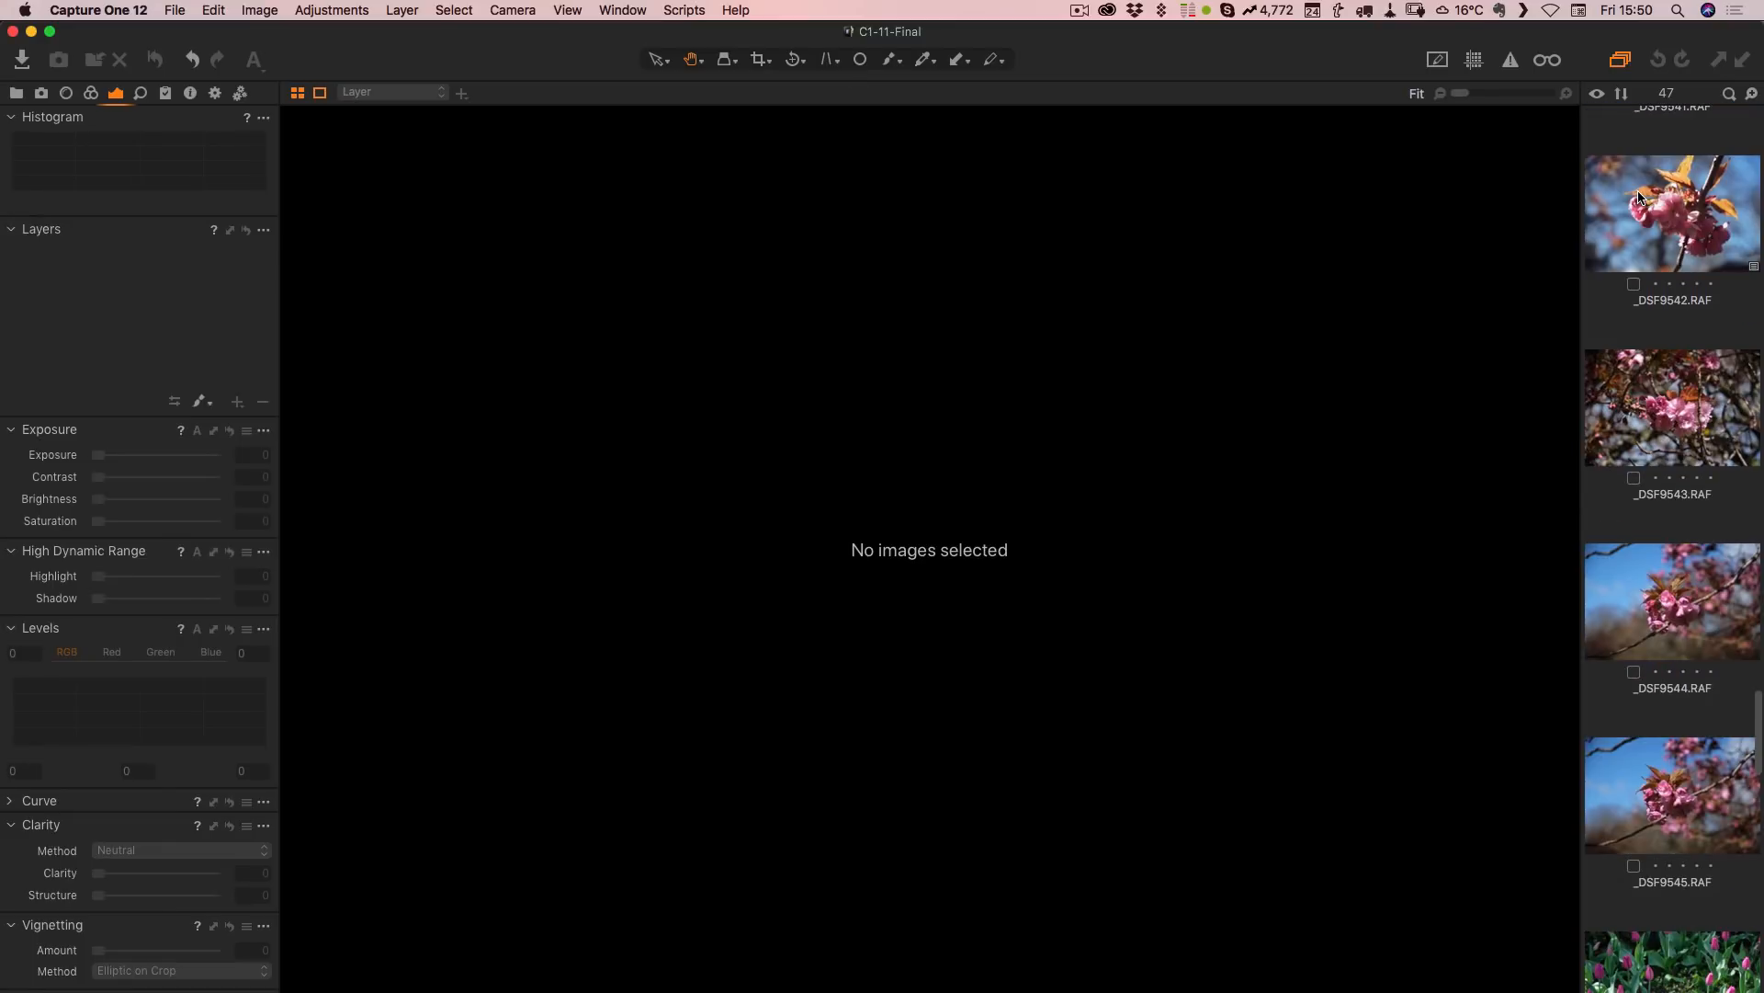
left_click(1645, 220)
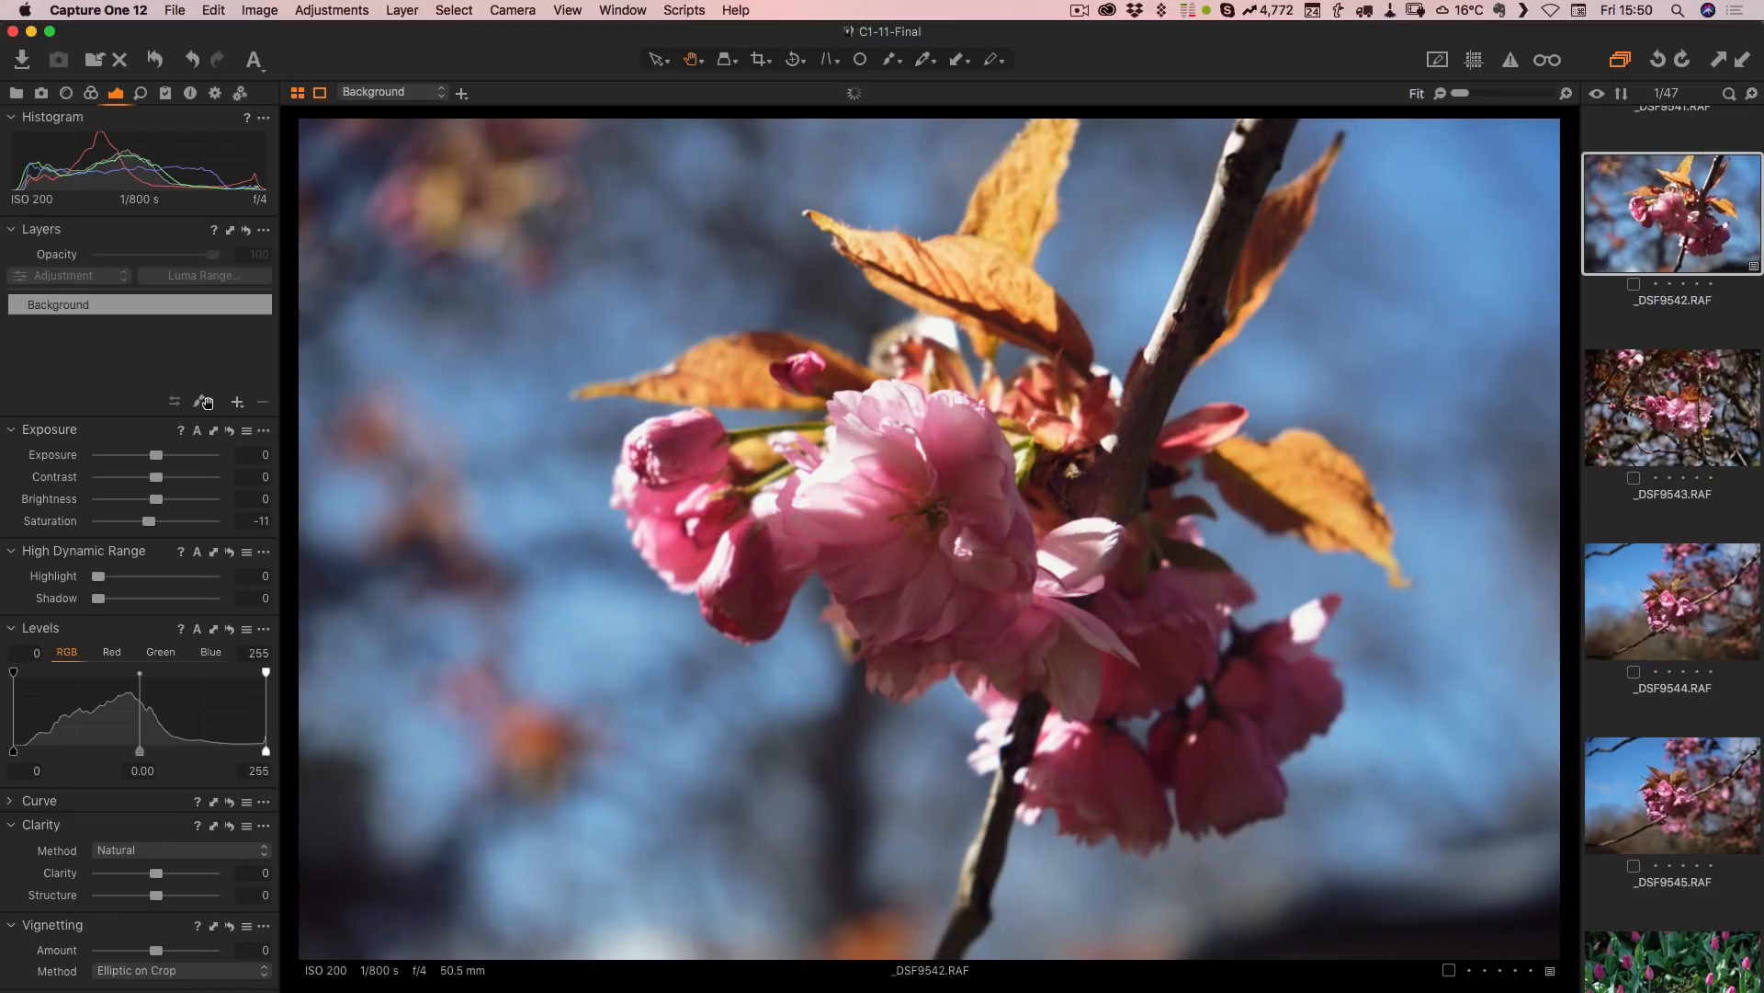
left_click_drag(196, 479, 206, 481)
left_click_drag(182, 598, 209, 599)
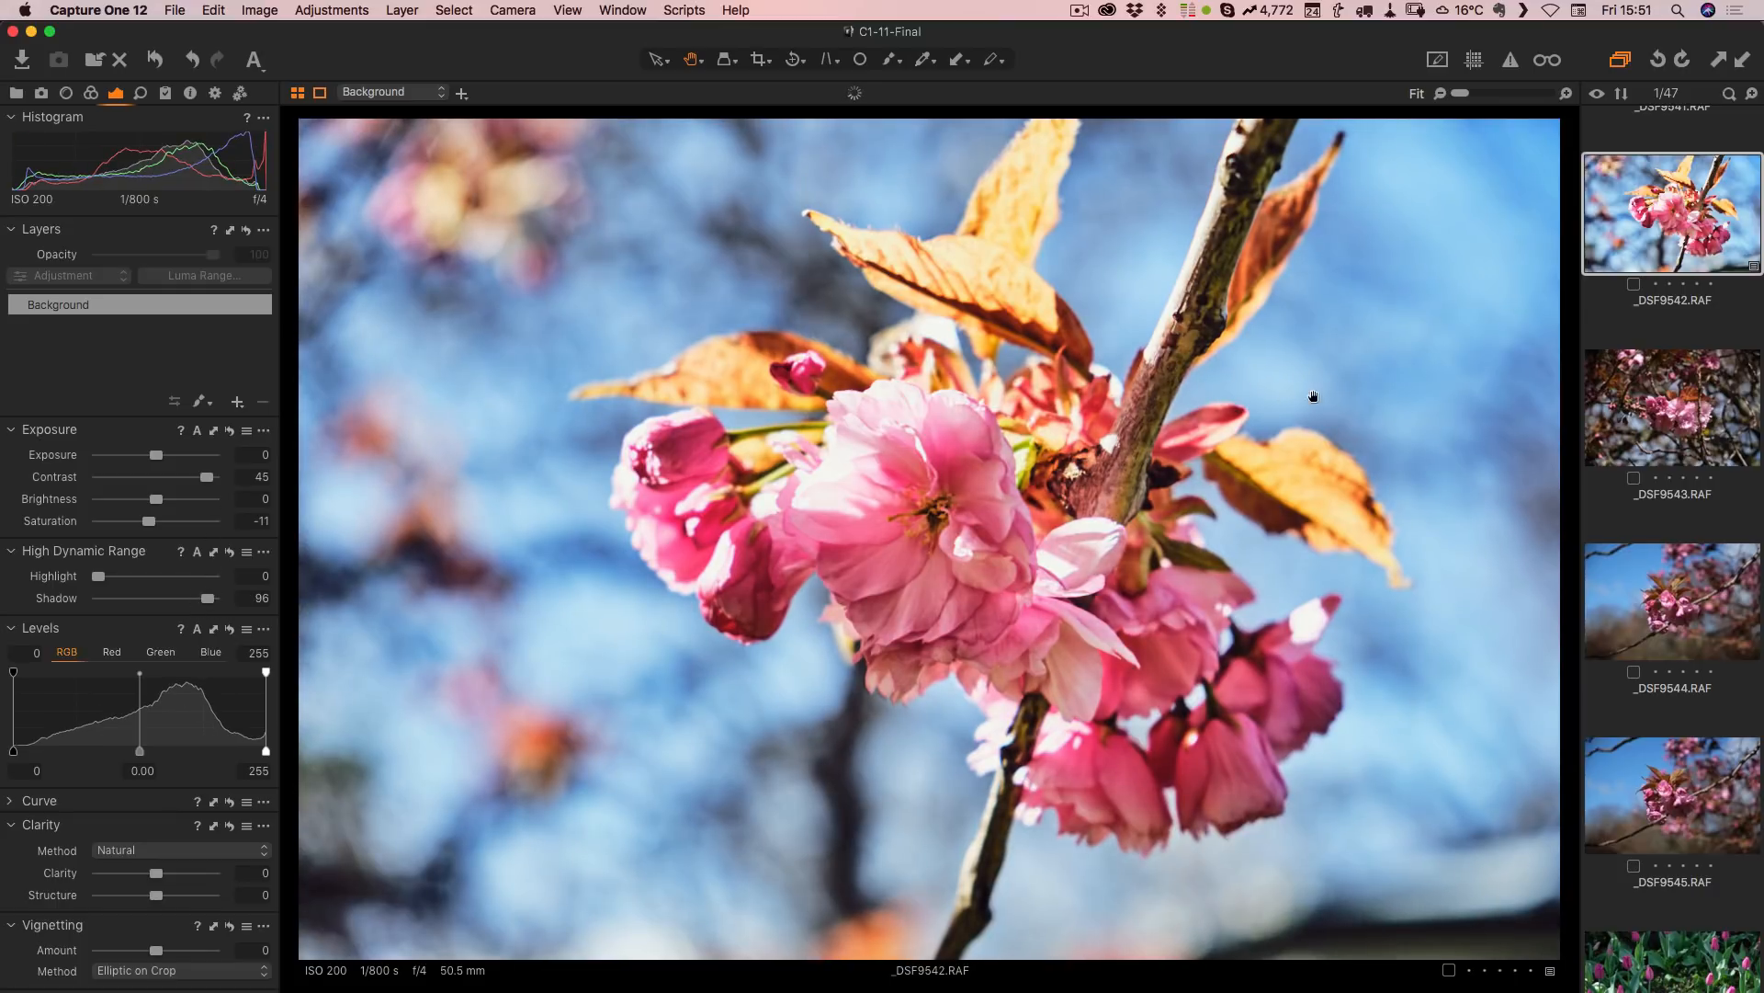
Step: Select _DSF9542.RAF through _DSF9545.RAF and apply the first photo's Contrast, Saturation and Shadow Recovery using the local Exposure and High Dynamic Range copy functions
scroll(1691, 717, "down", 1)
left_click(1698, 799, "shift")
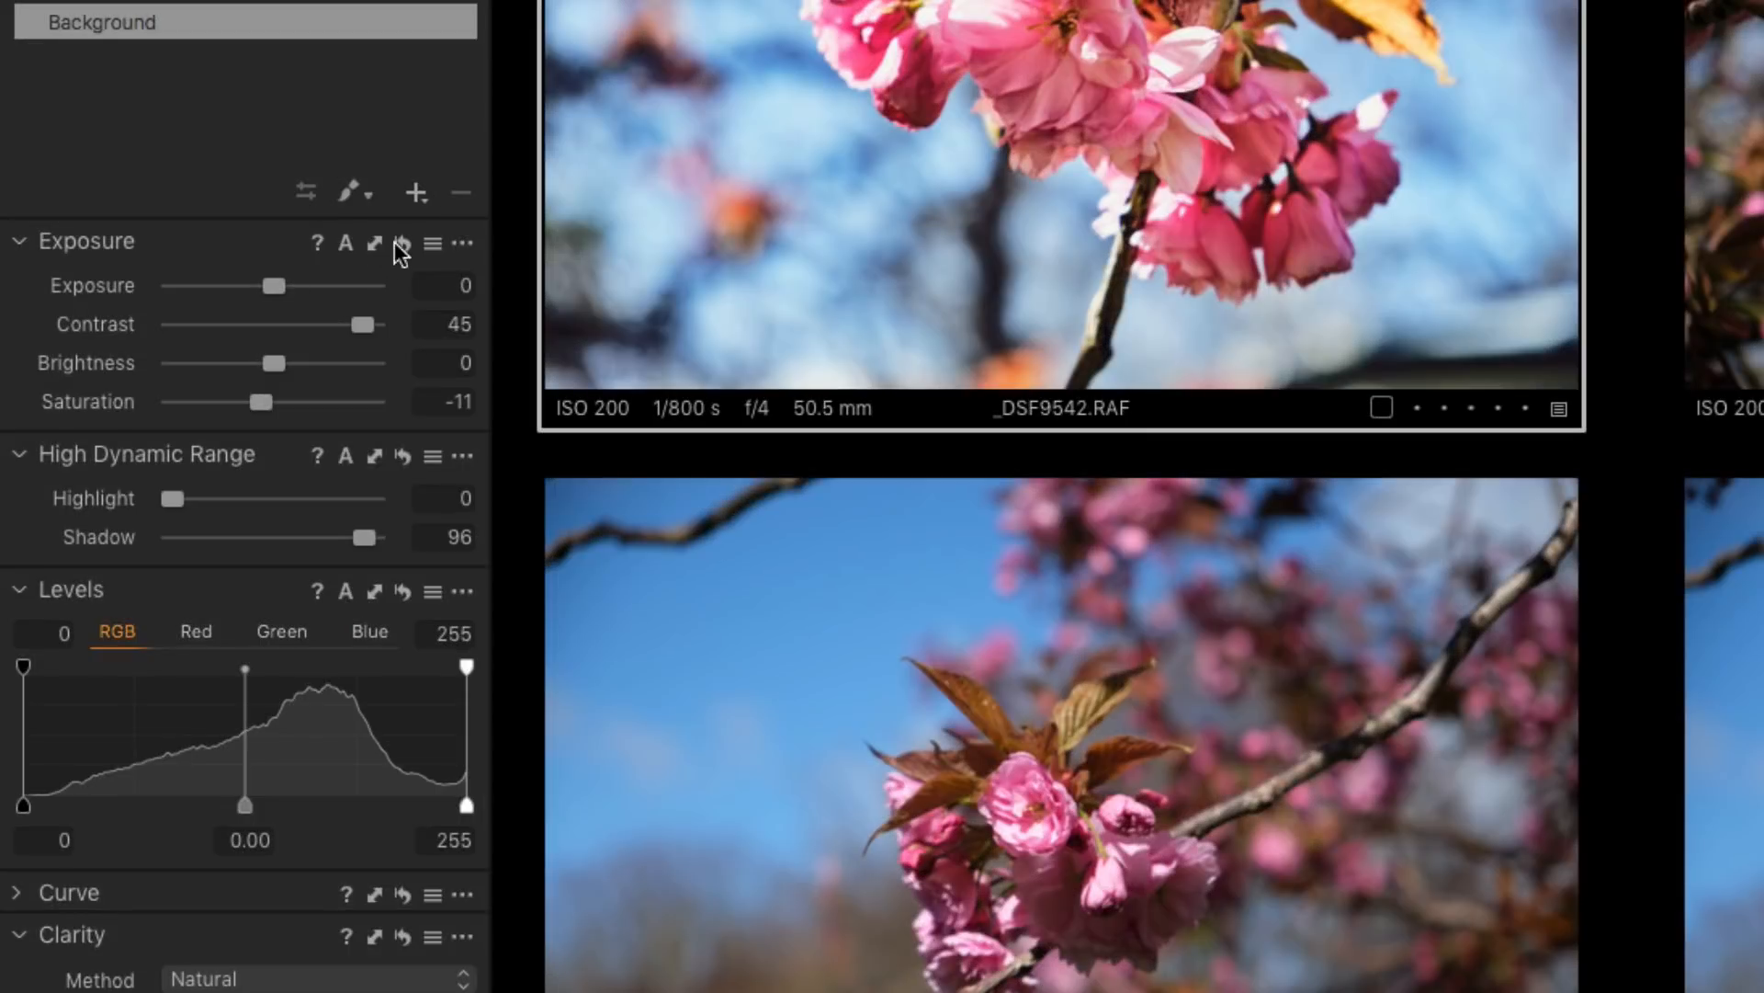
left_click(374, 244)
left_click_drag(560, 255, 989, 4)
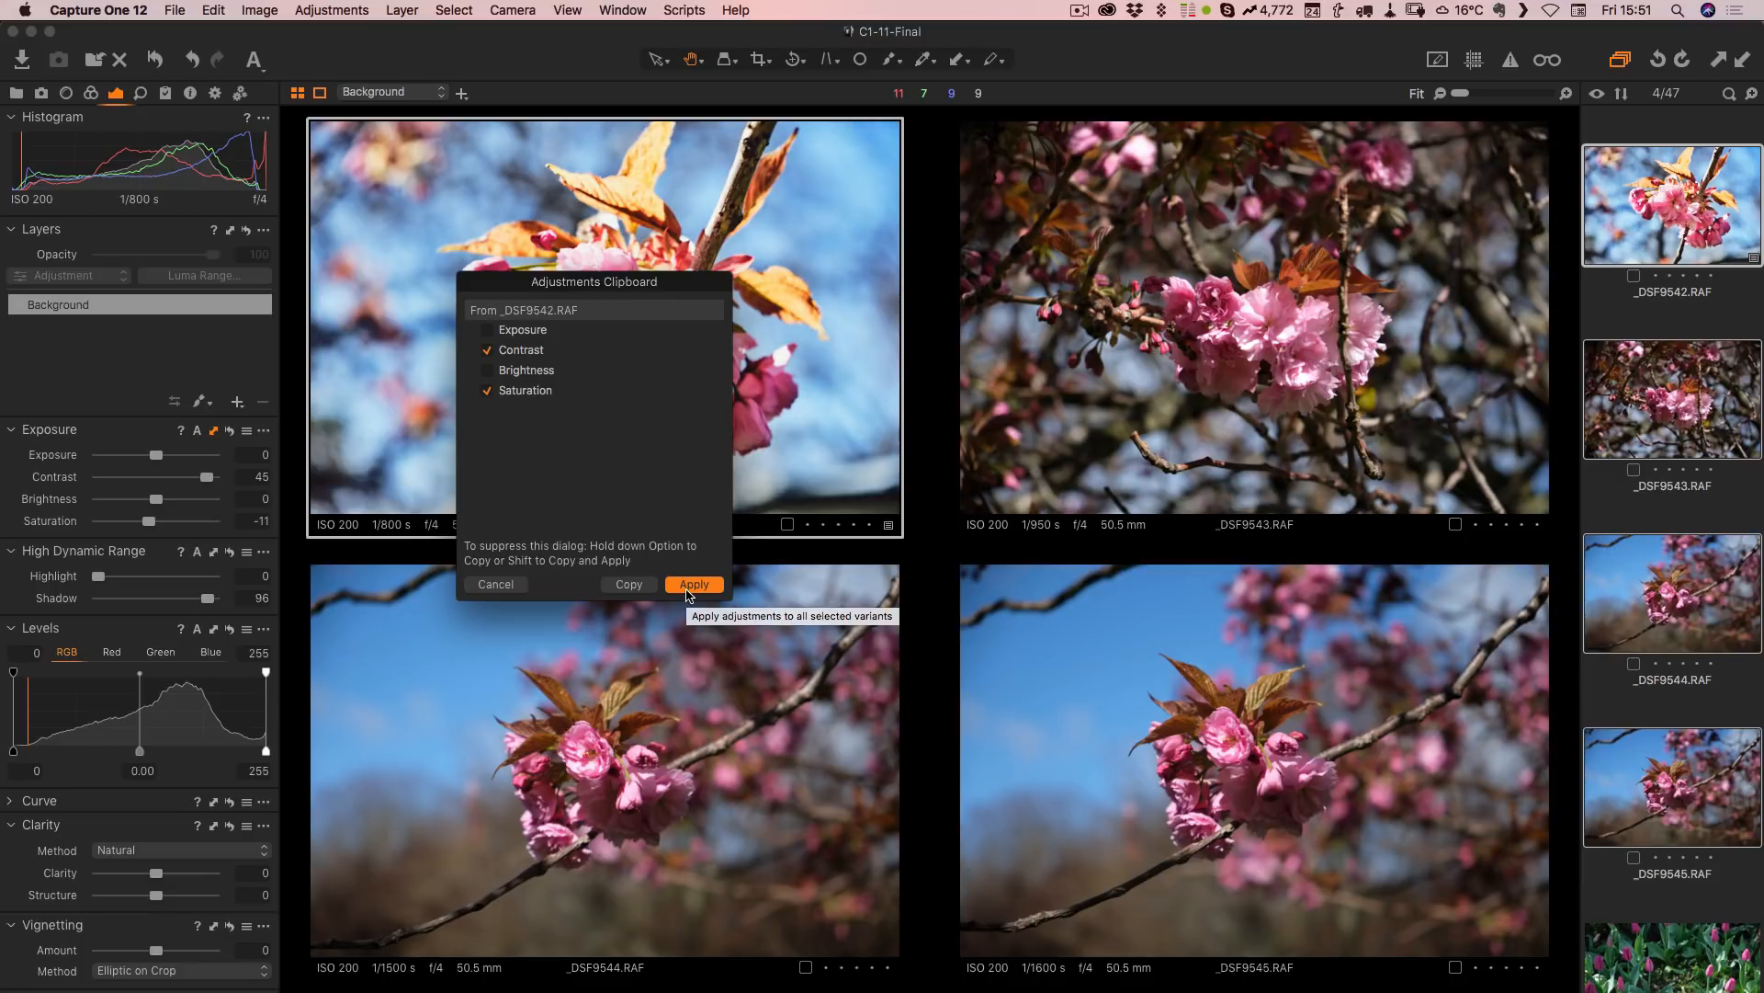
left_click(691, 585)
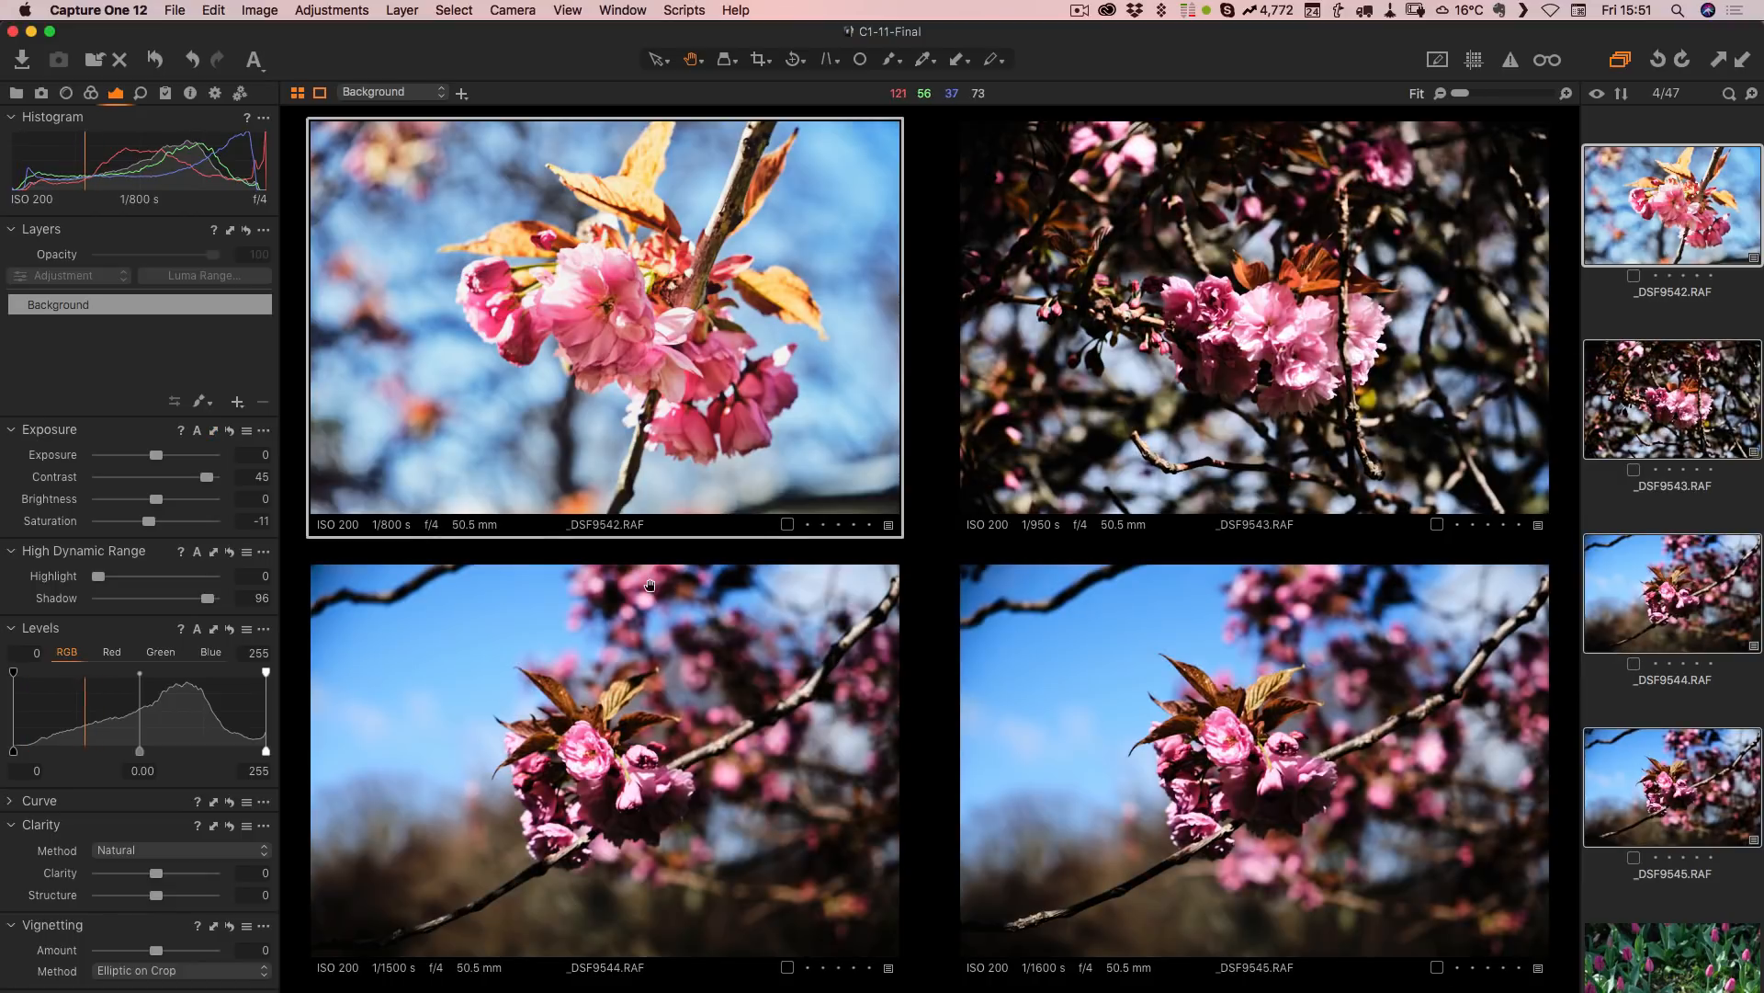
left_click(214, 553)
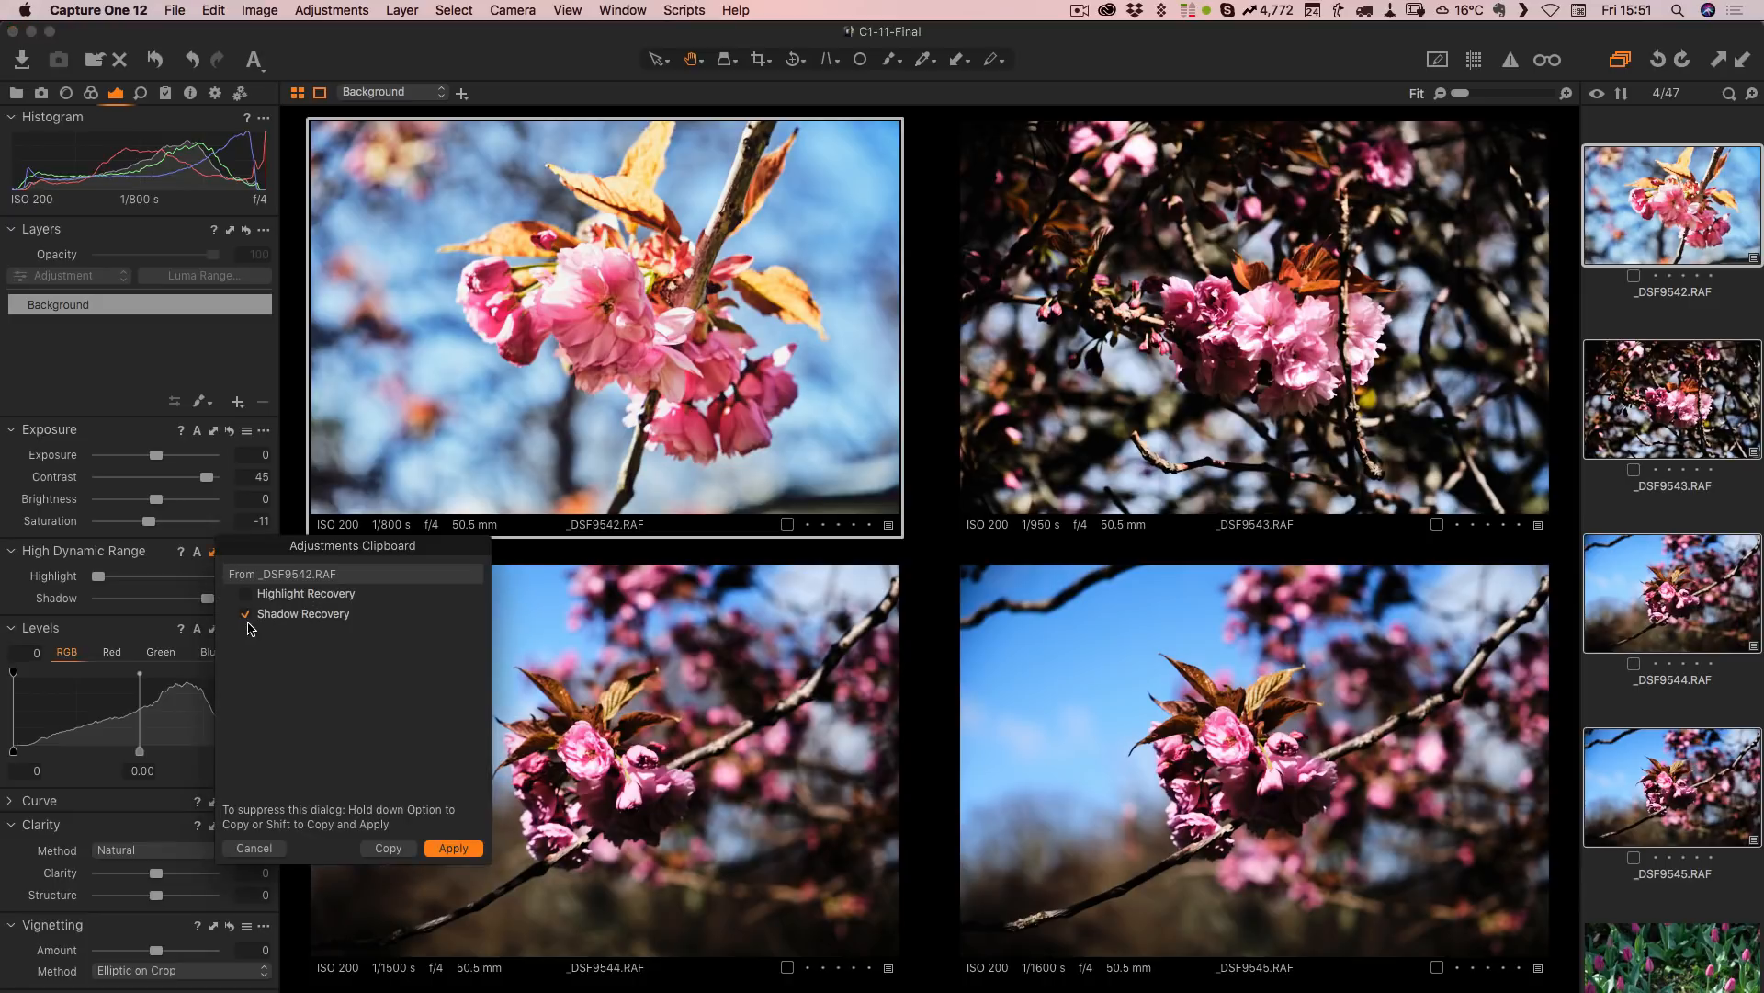
left_click(456, 848)
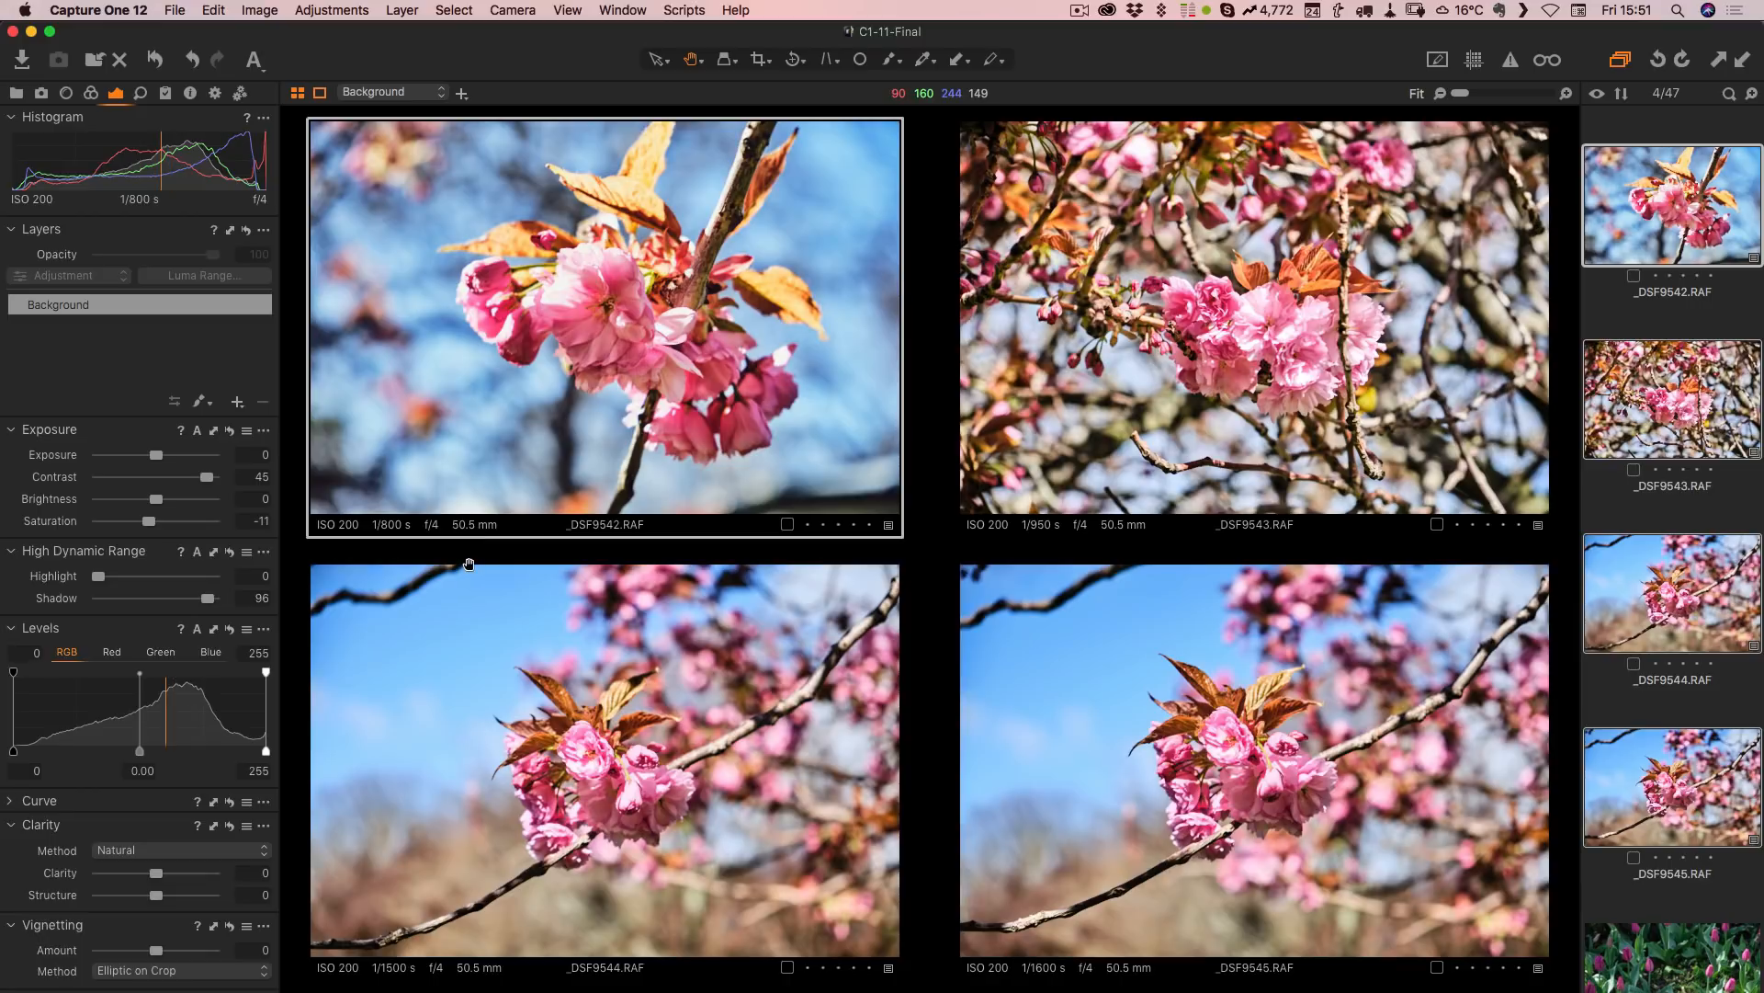
Step: Examine the full list of adjustments in the Adjustments Clipboard for _DSF9542.RAF
left_click(166, 93)
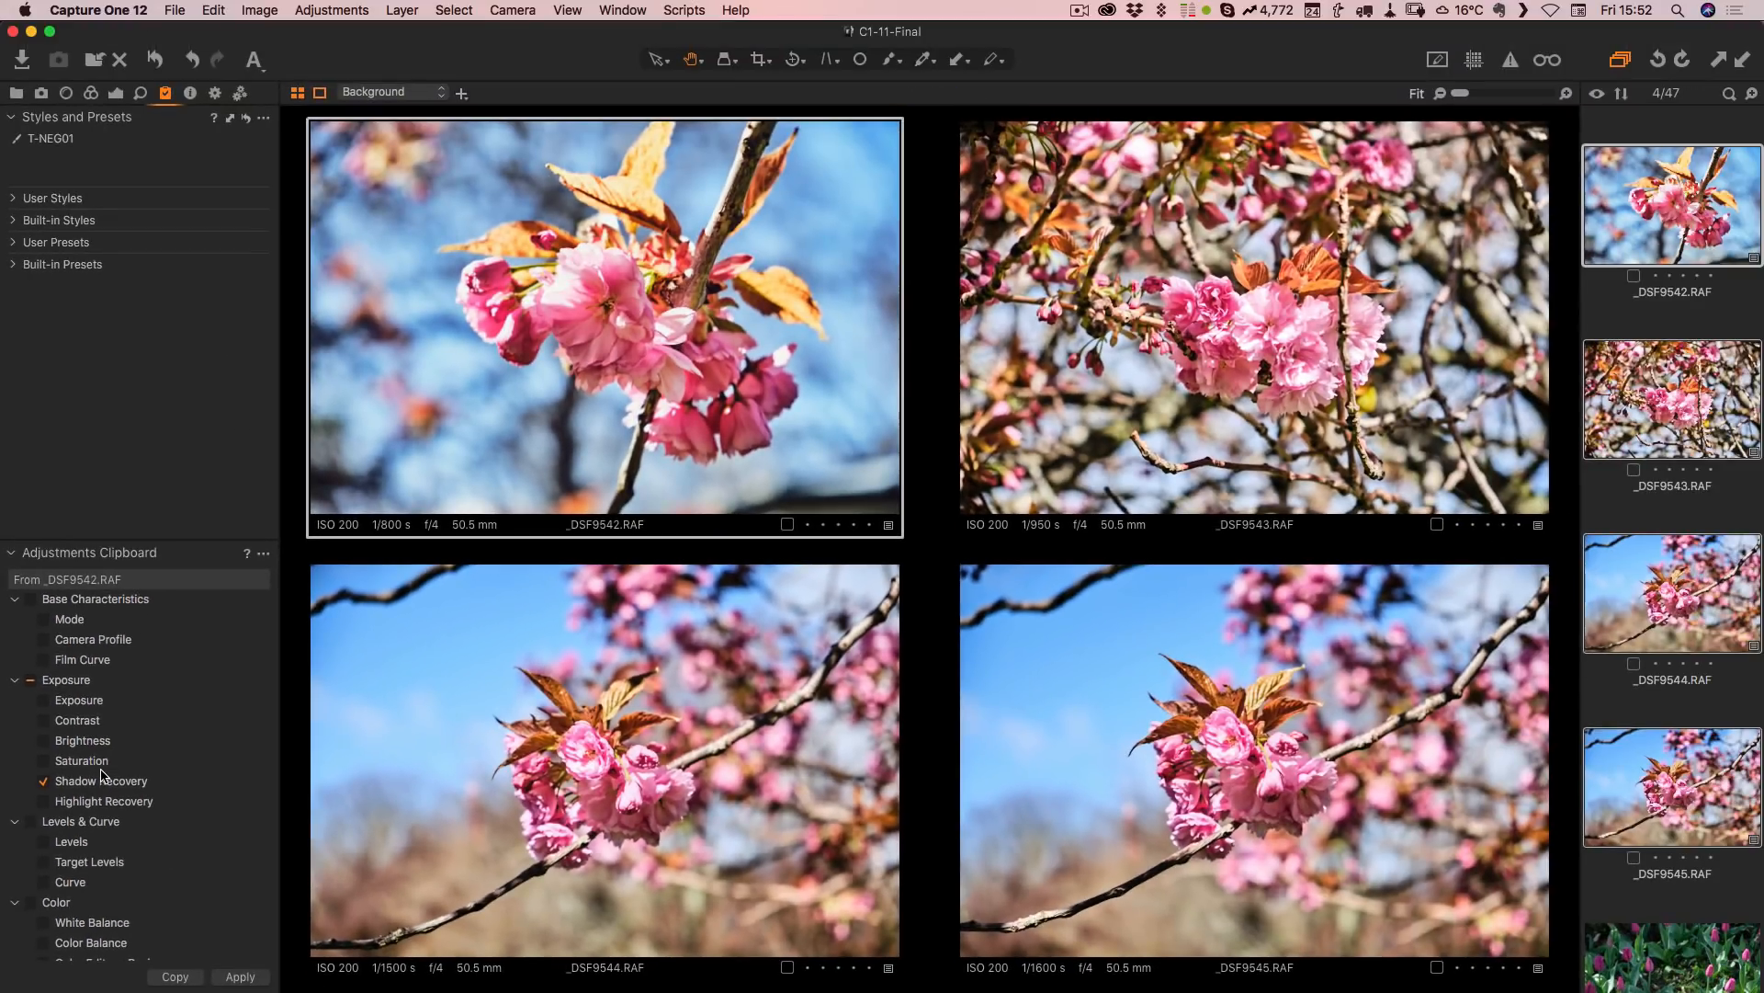
scroll(180, 607, "down", 5)
scroll(103, 775, "up", 3)
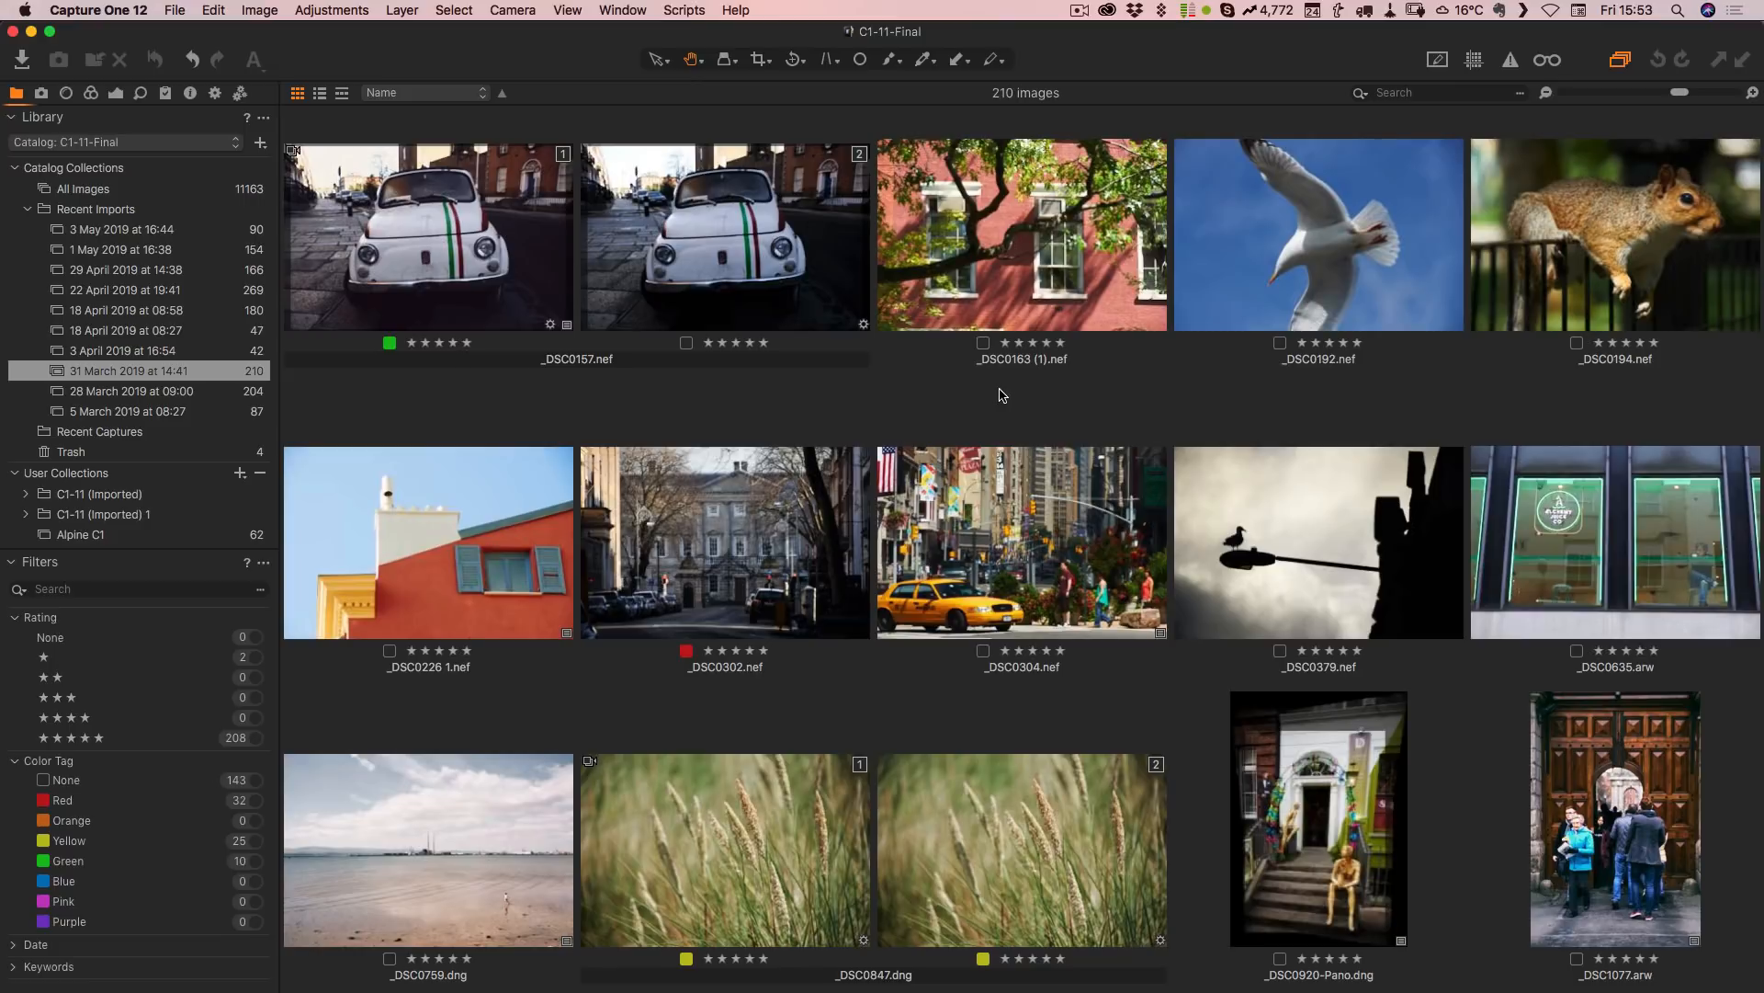
Step: Create an album named Quick Collection in the user collections and set it as the Selects Collection
scroll(1001, 390, "down", 10)
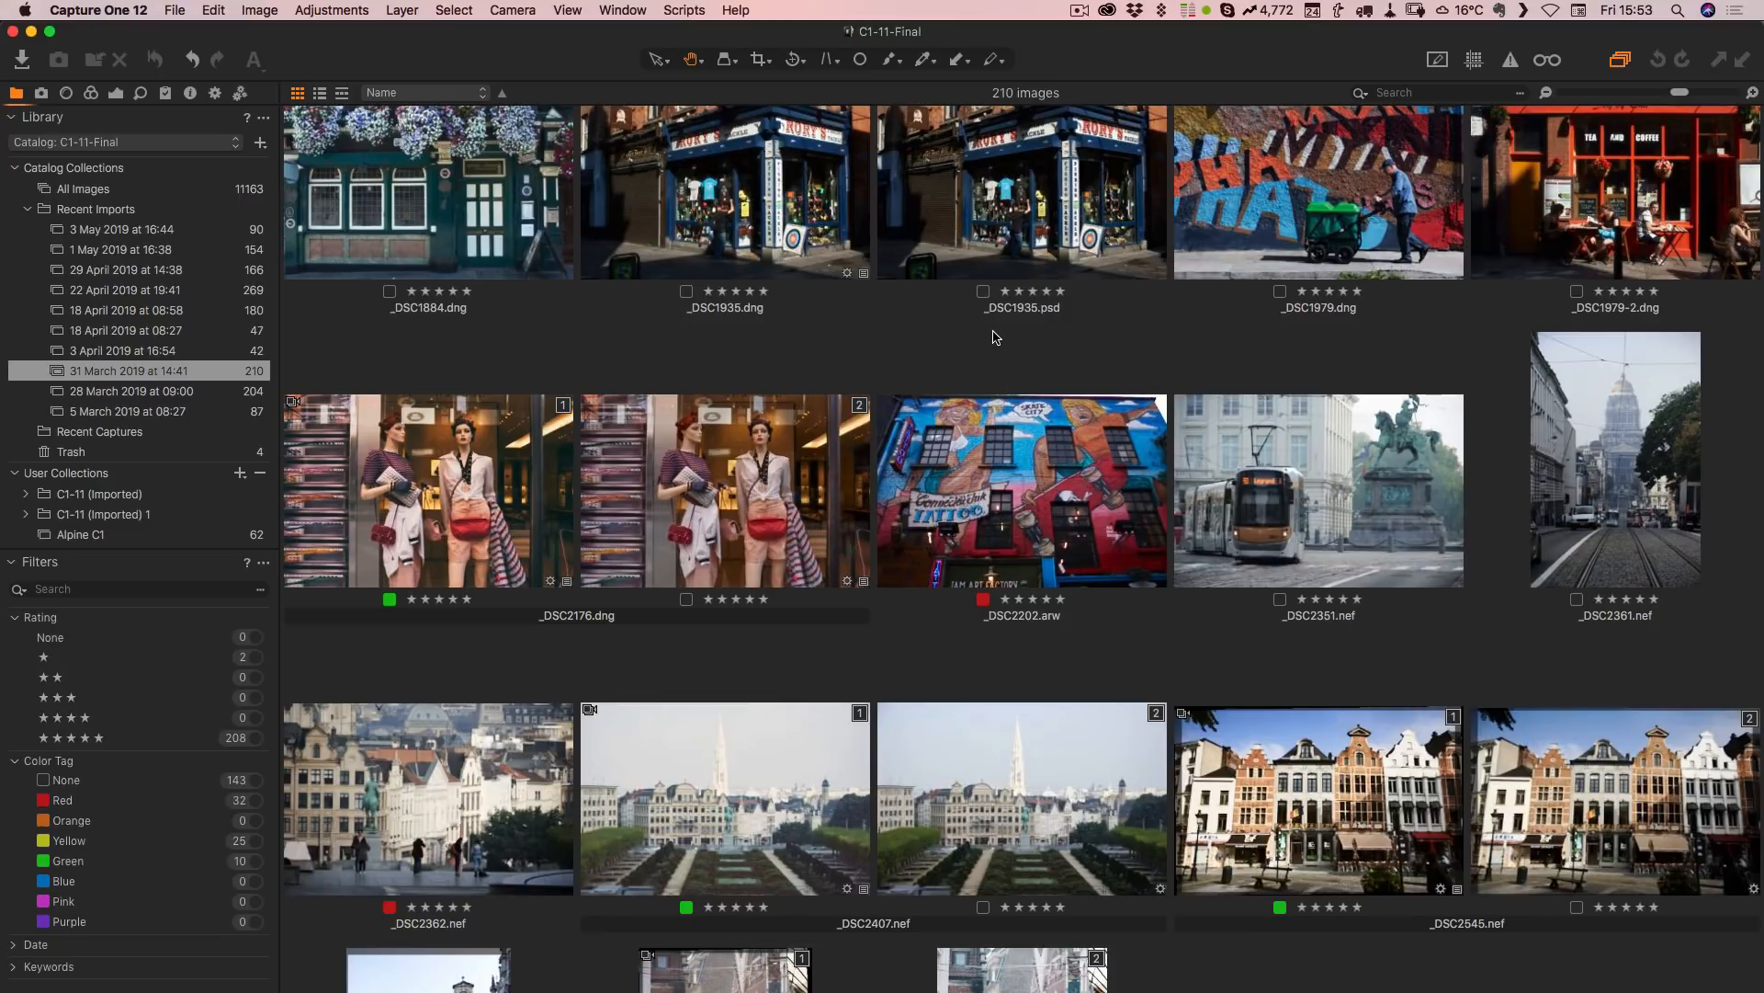
scroll(1002, 338, "down", 1)
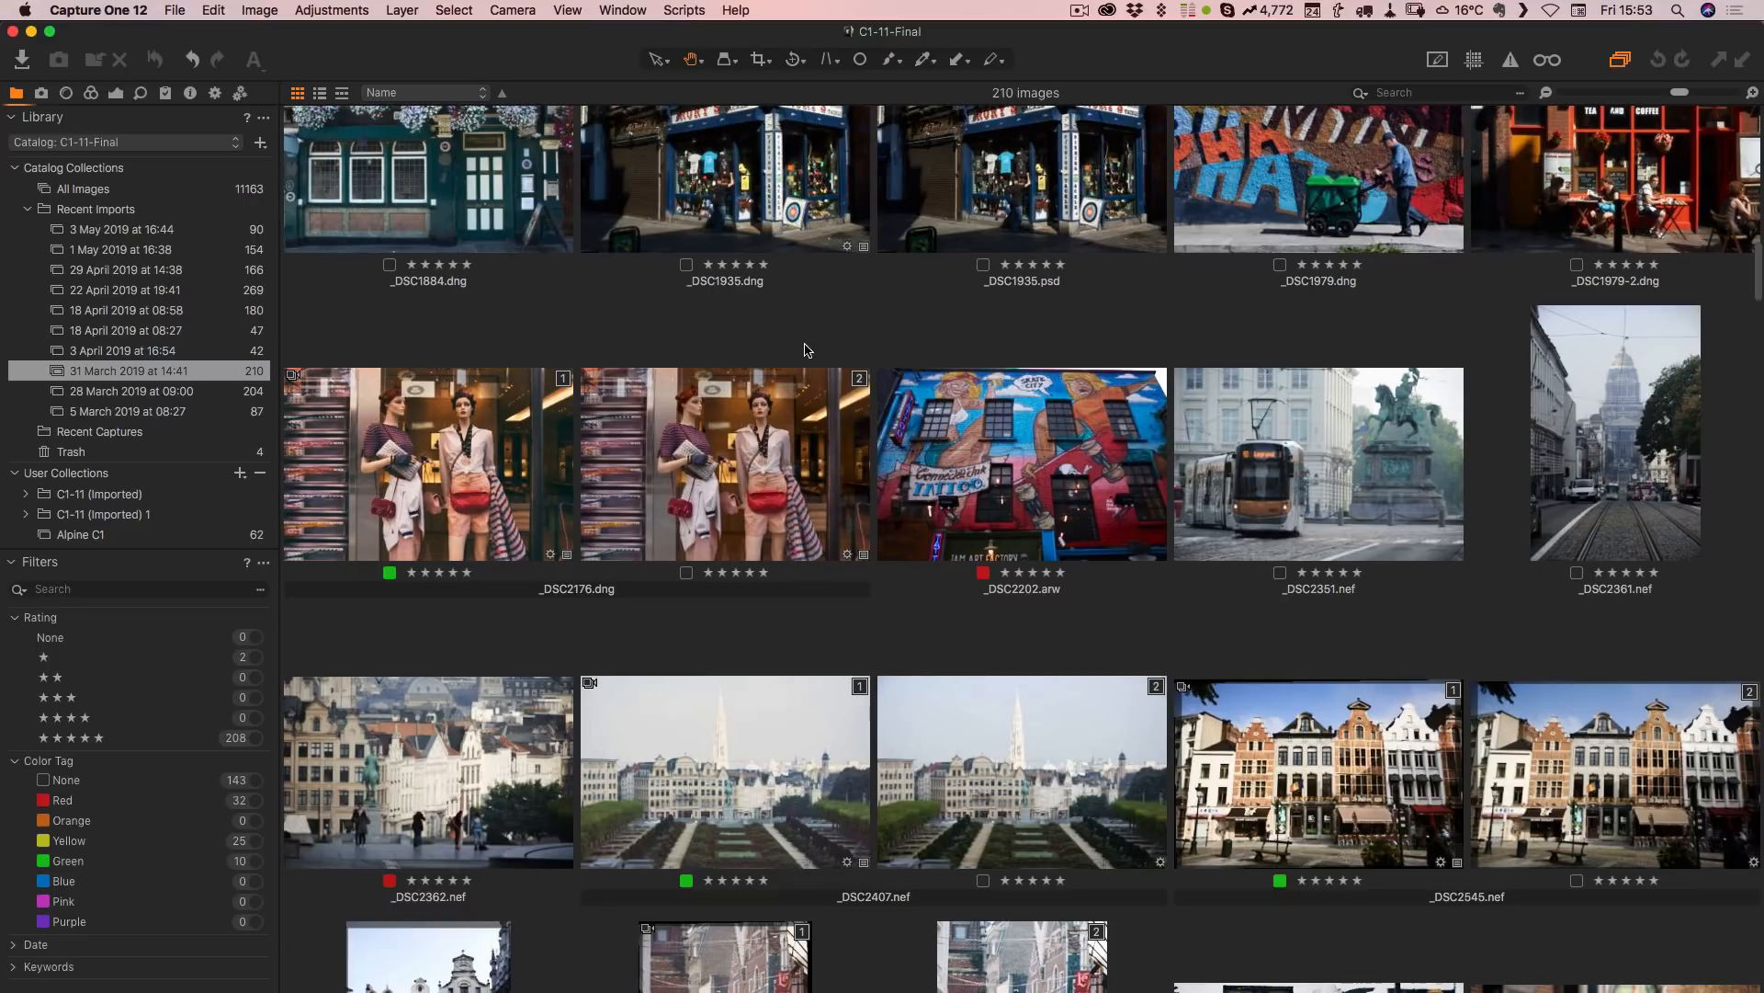
scroll(152, 385, "down", 5)
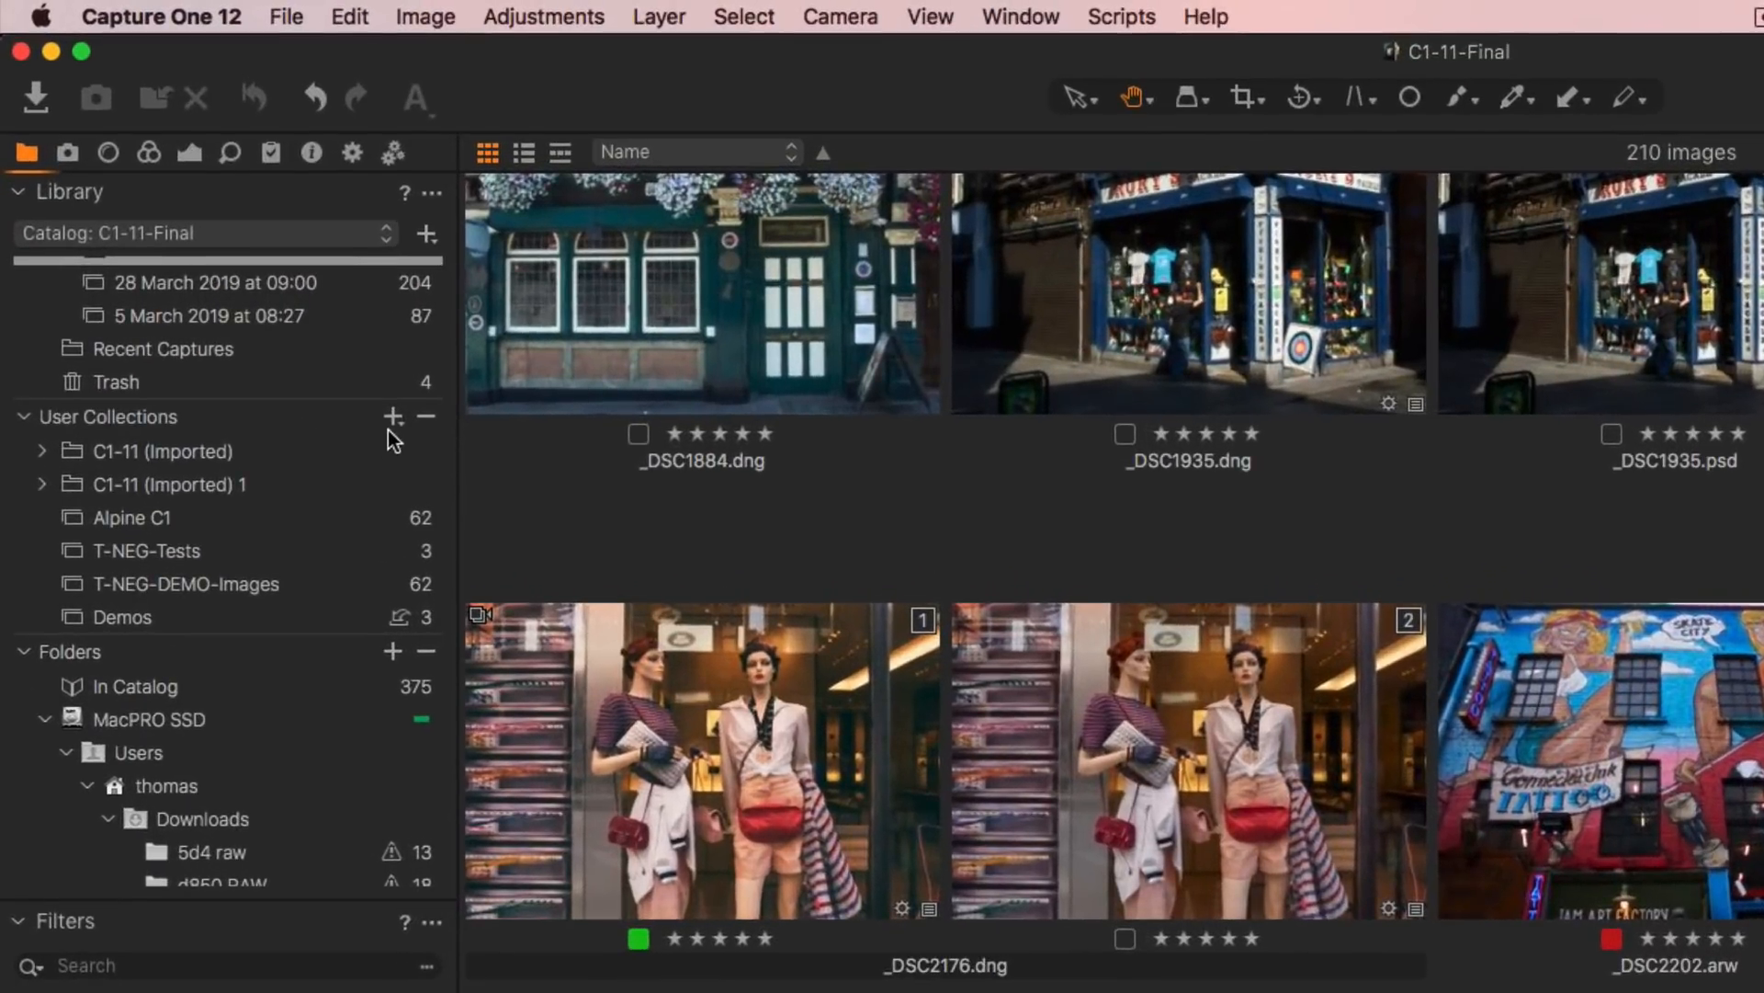
left_click(240, 254)
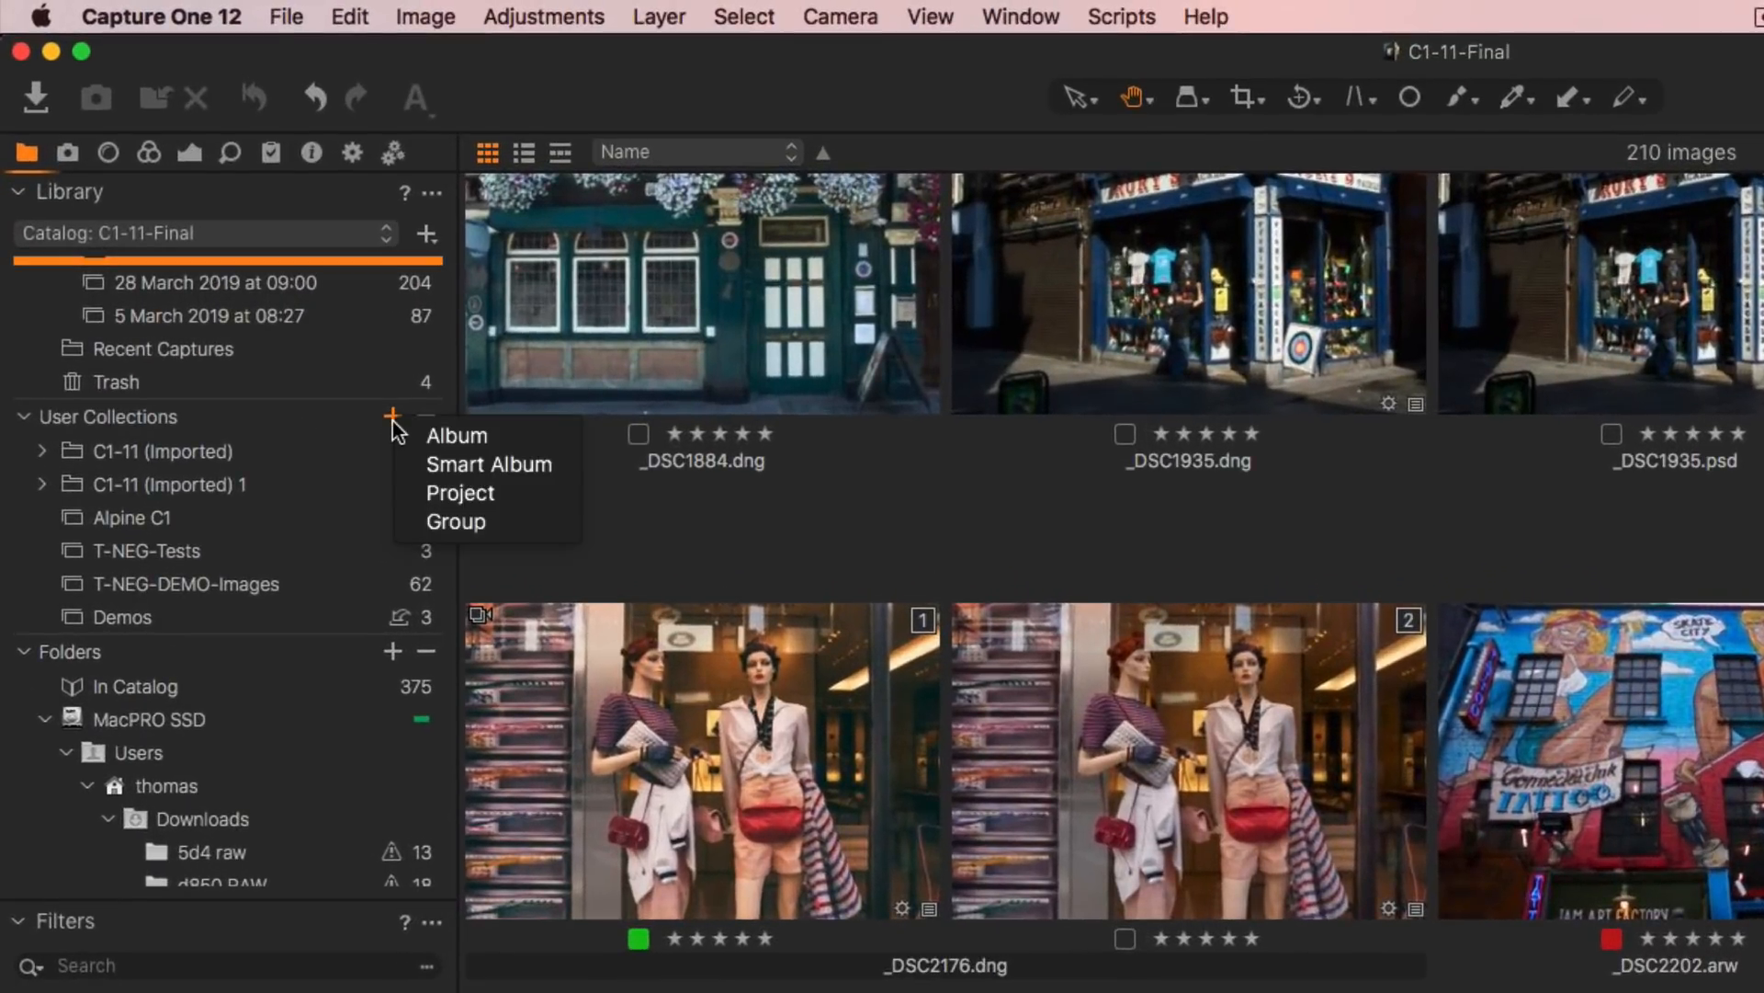
left_click(454, 435)
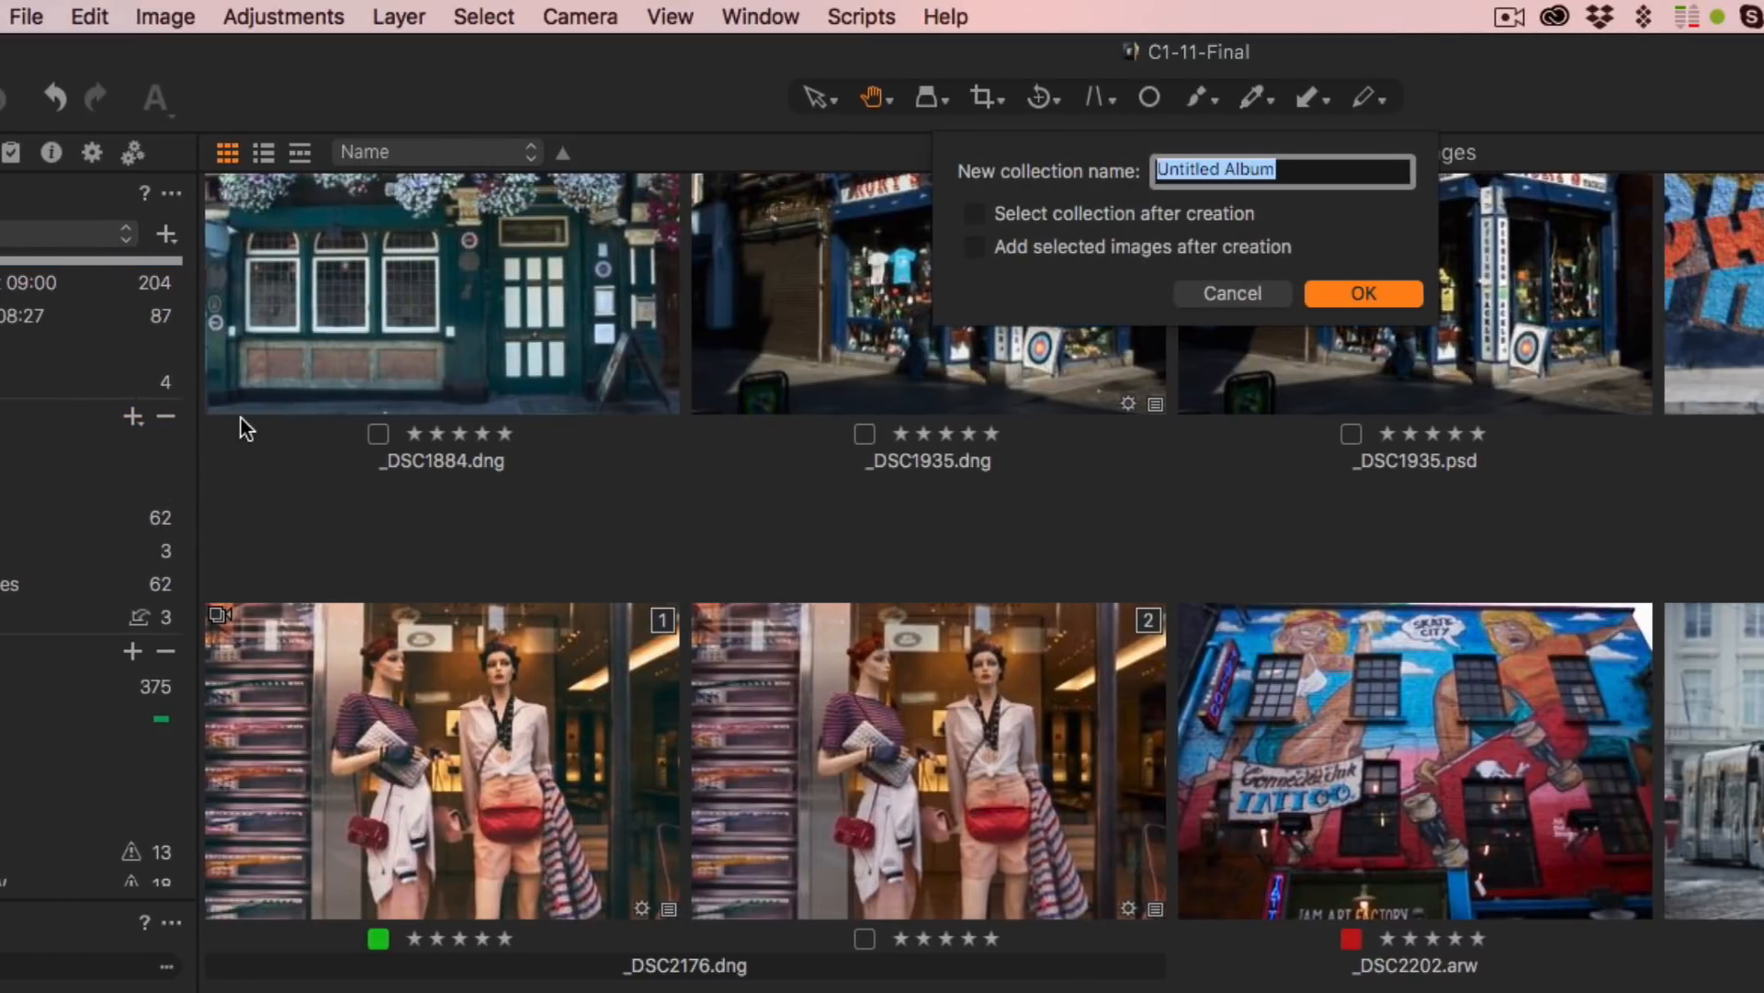
type("Quick Collection")
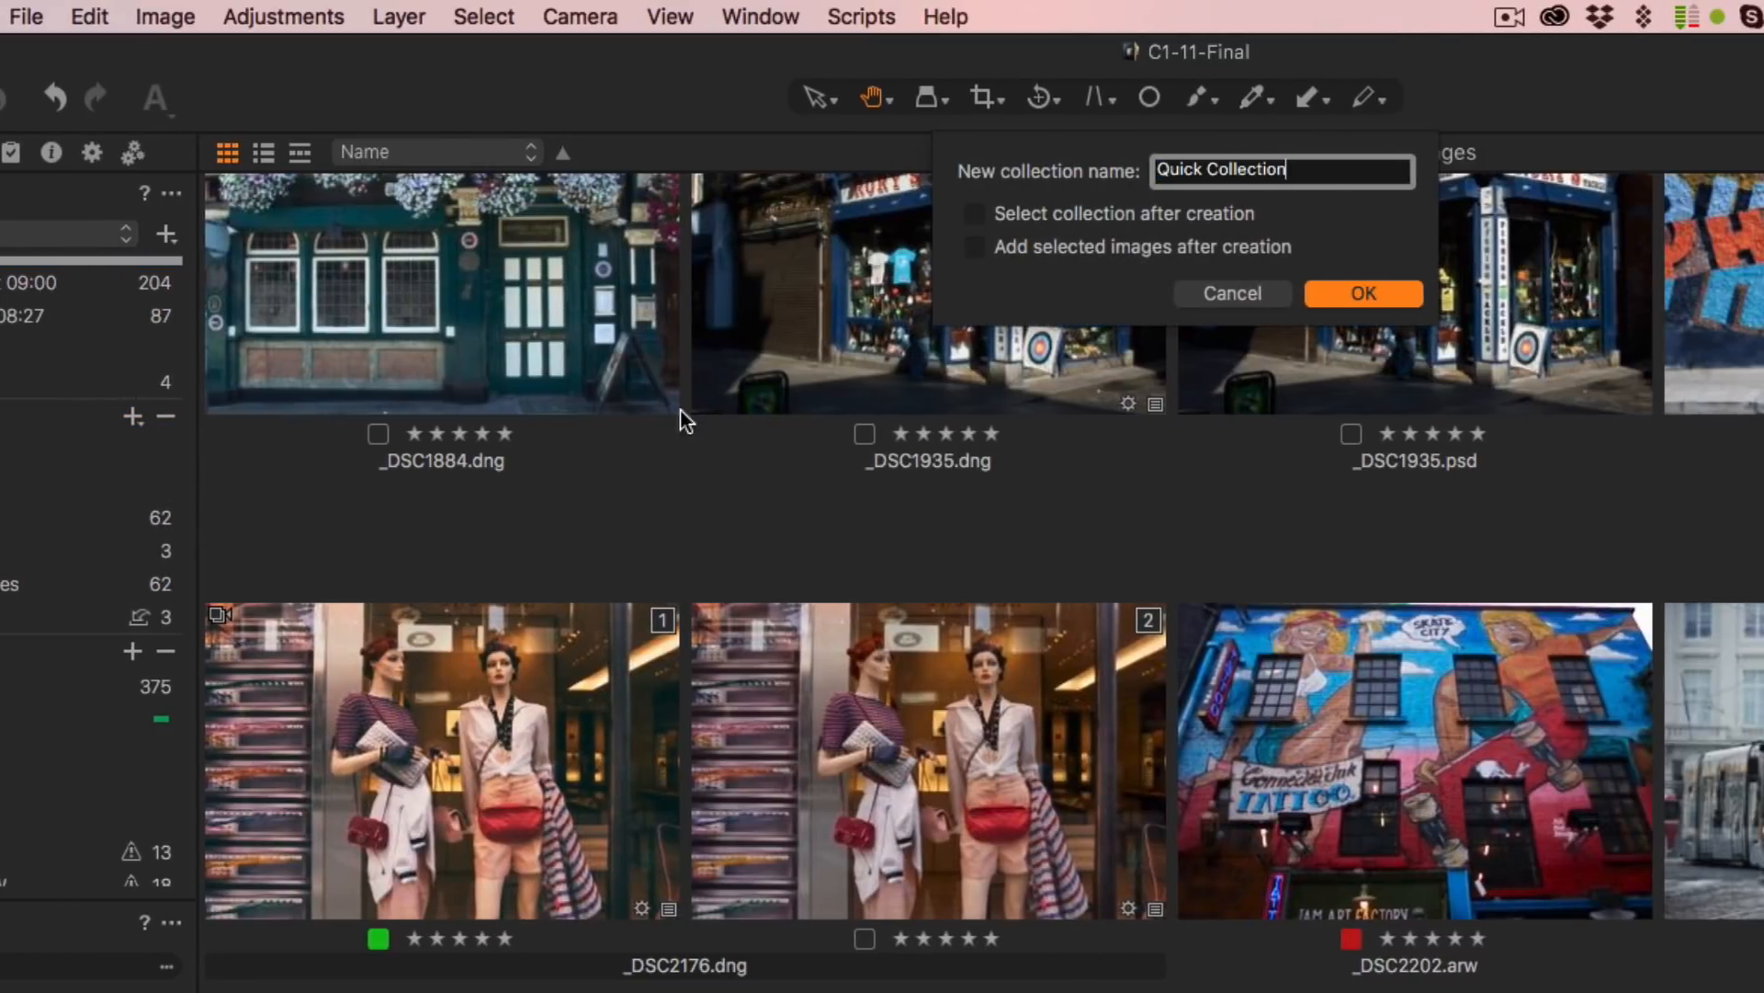
left_click(1370, 293)
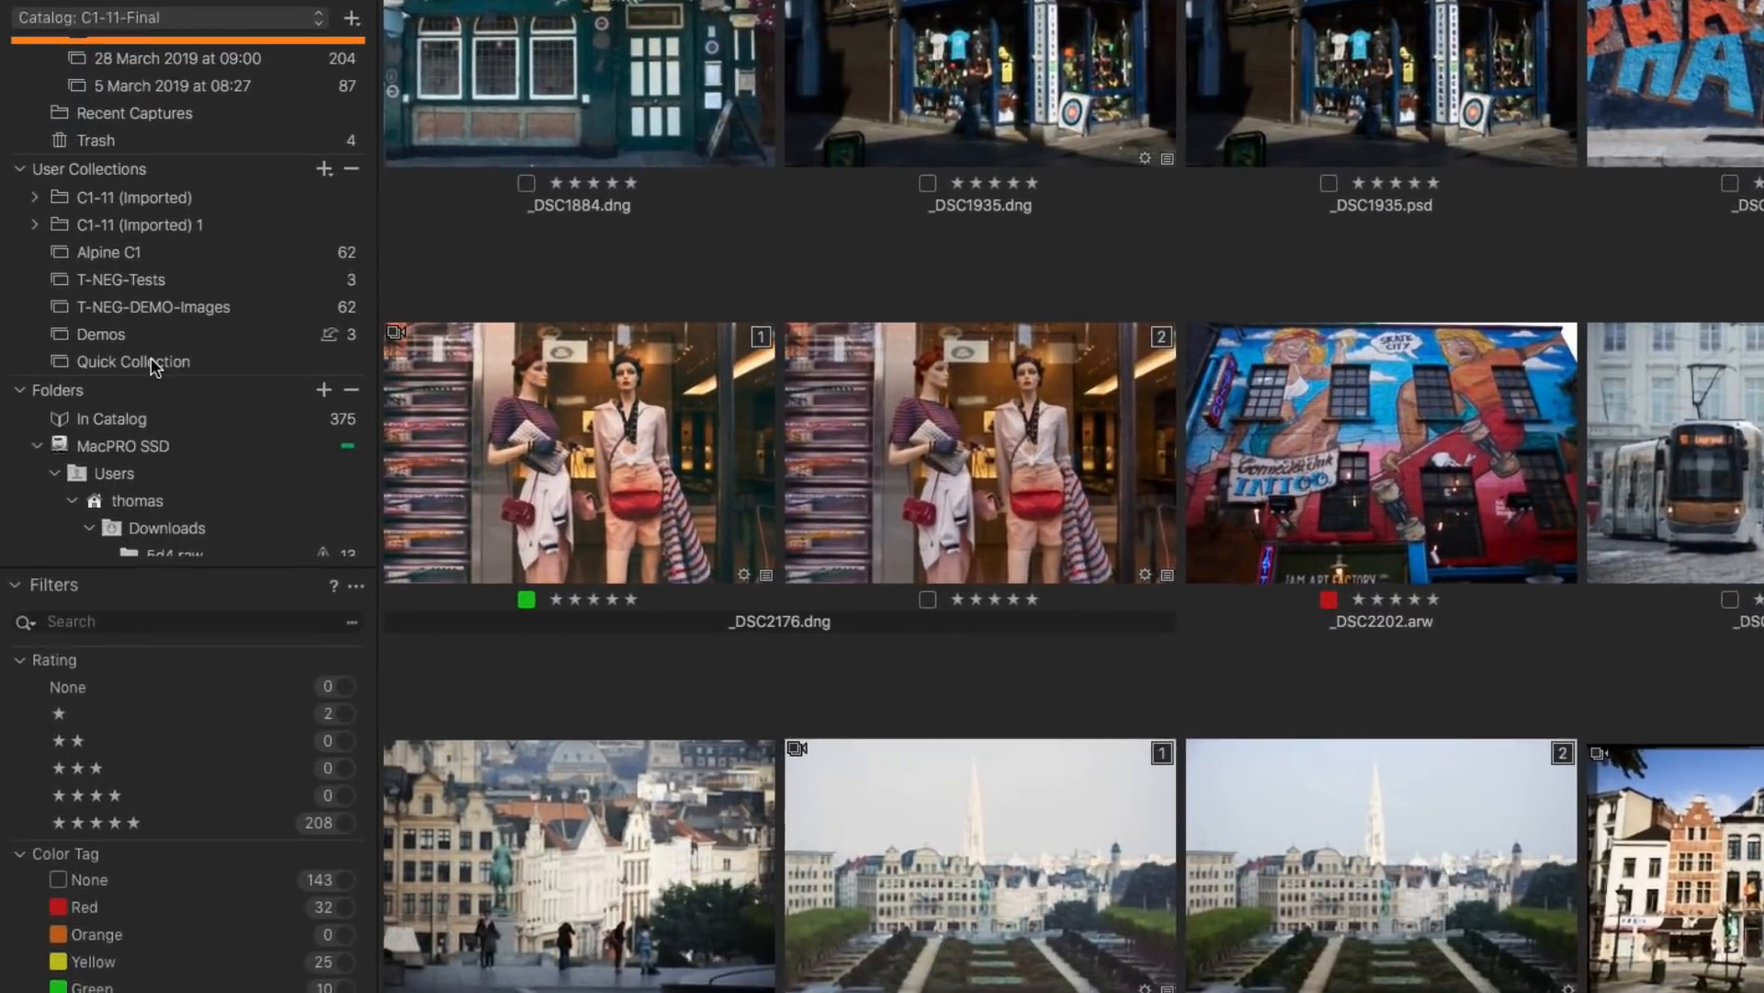
right_click(111, 396)
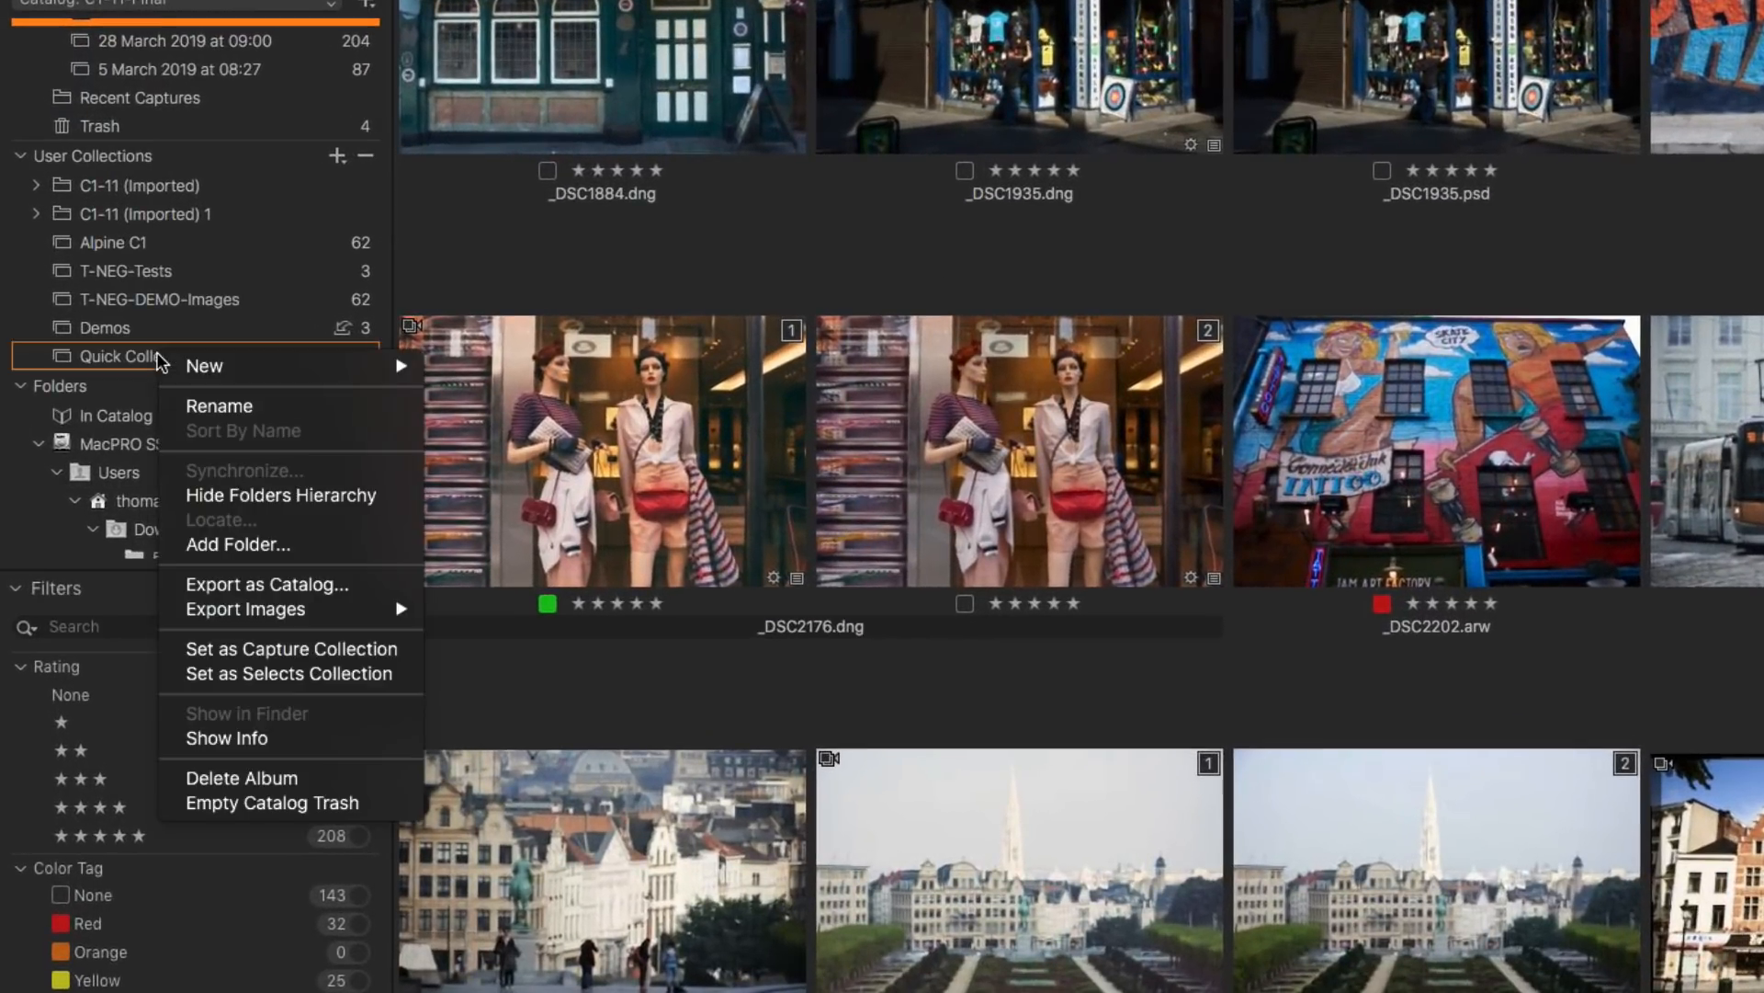
left_click(324, 674)
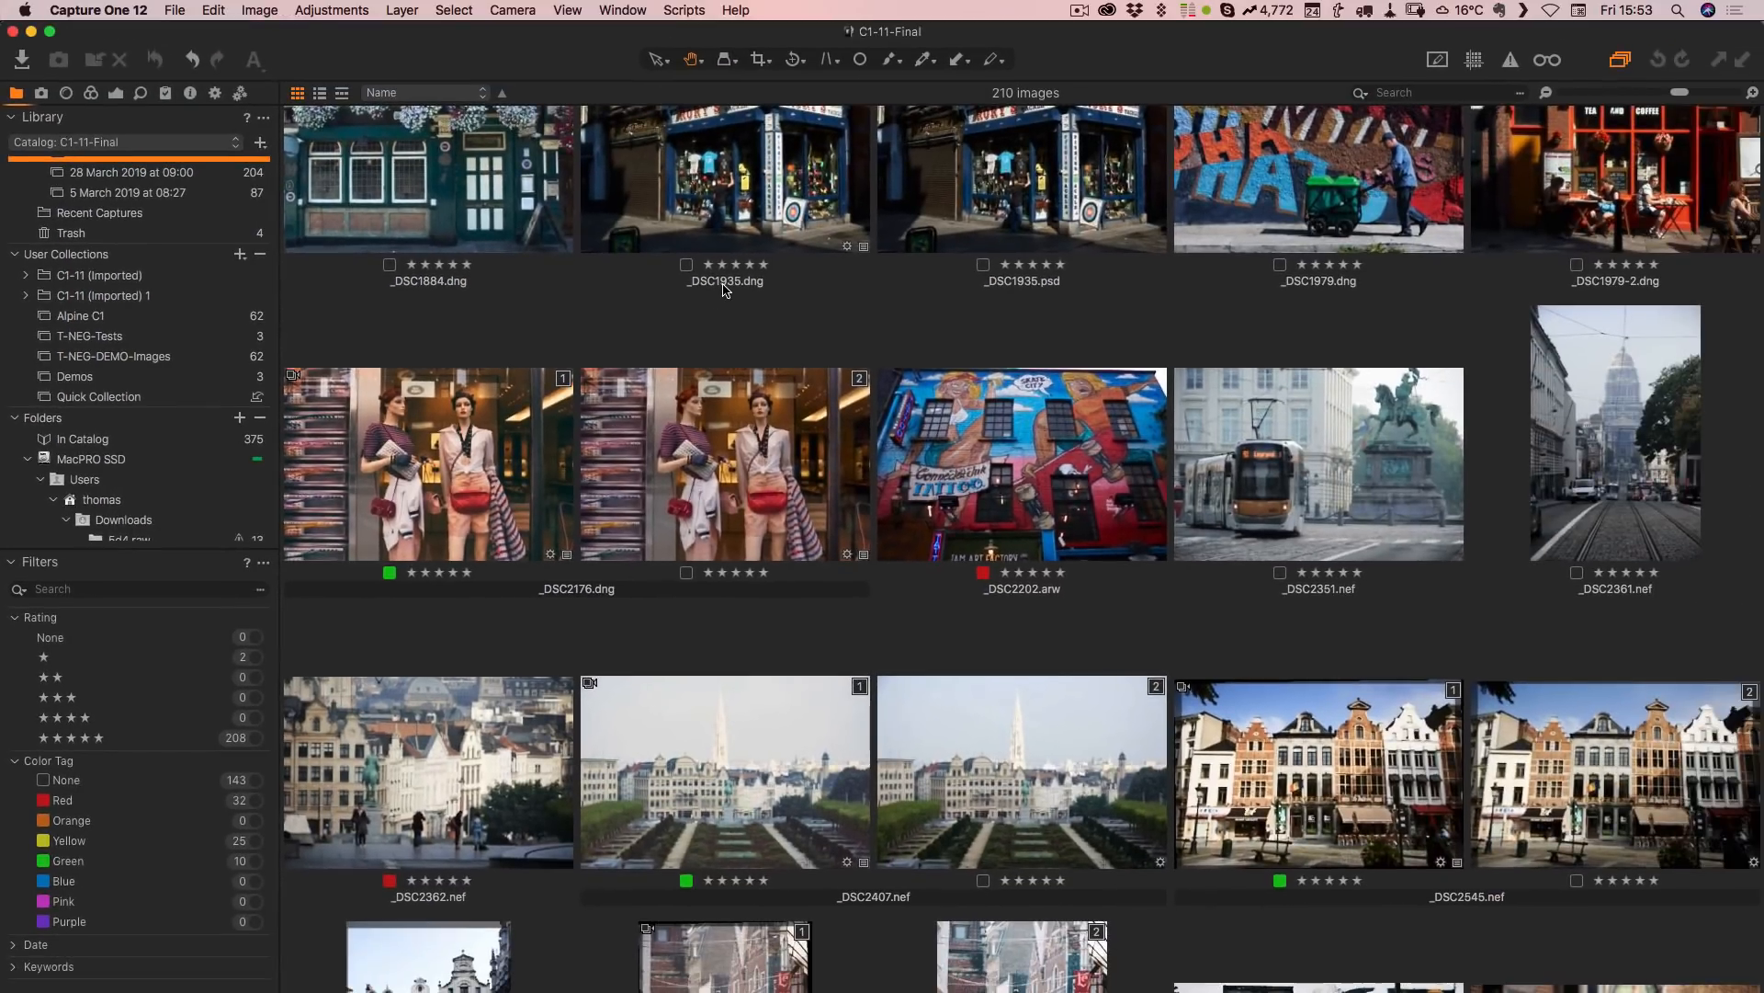
Step: Activate the Move to Selects Folder cursor tool and add photos including _DSC1935.dng, _DSC2351.nef and _DSC2362.nef to Quick Collection
scroll(761, 277, "up", 8)
scroll(762, 278, "down", 7)
scroll(762, 277, "up", 1)
scroll(726, 290, "up", 1)
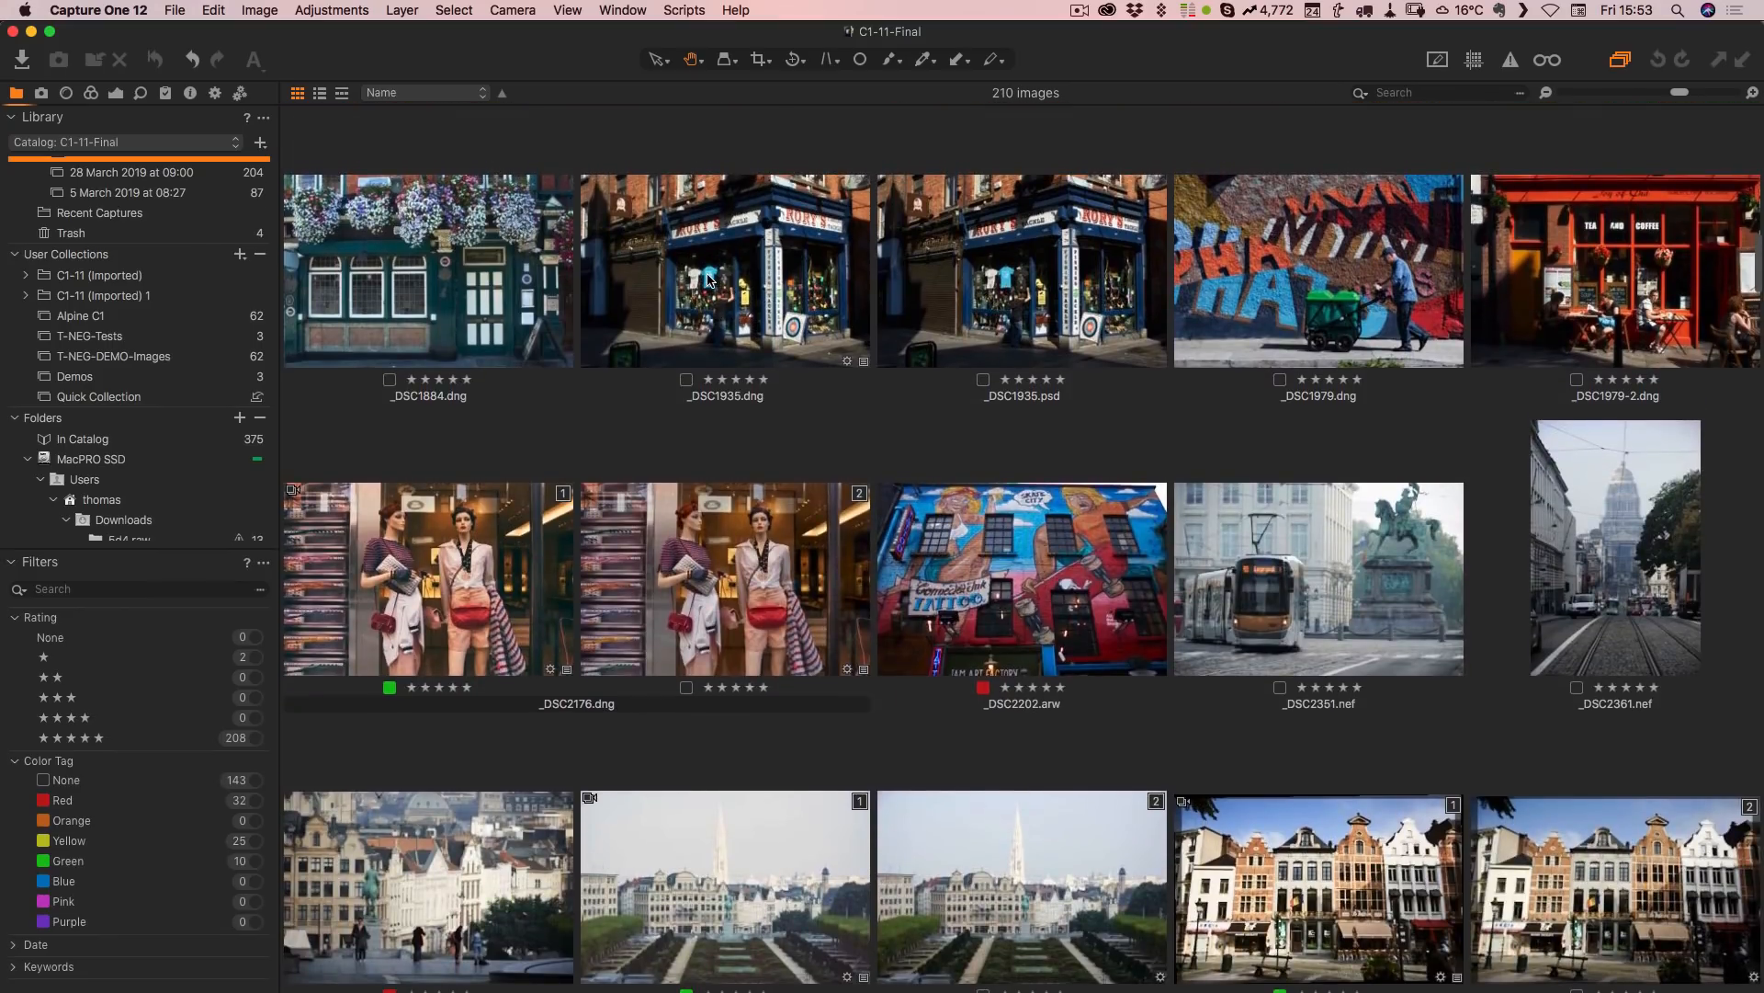
scroll(704, 282, "down", 1)
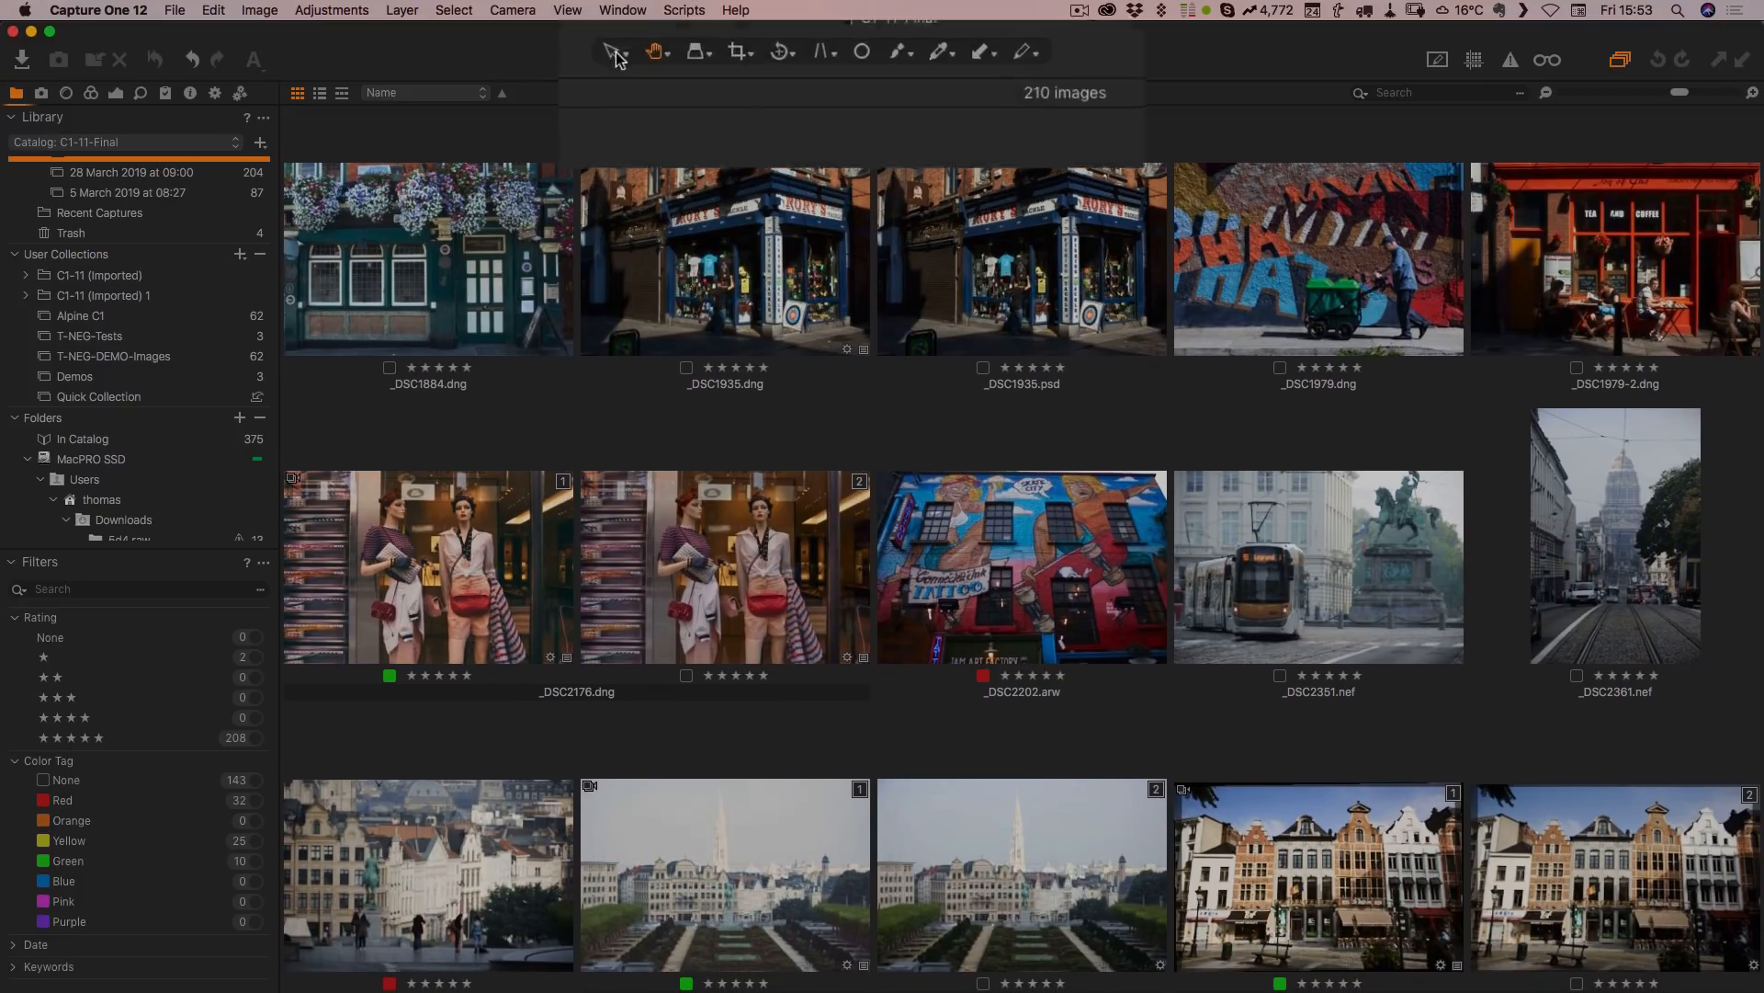
left_click(663, 62)
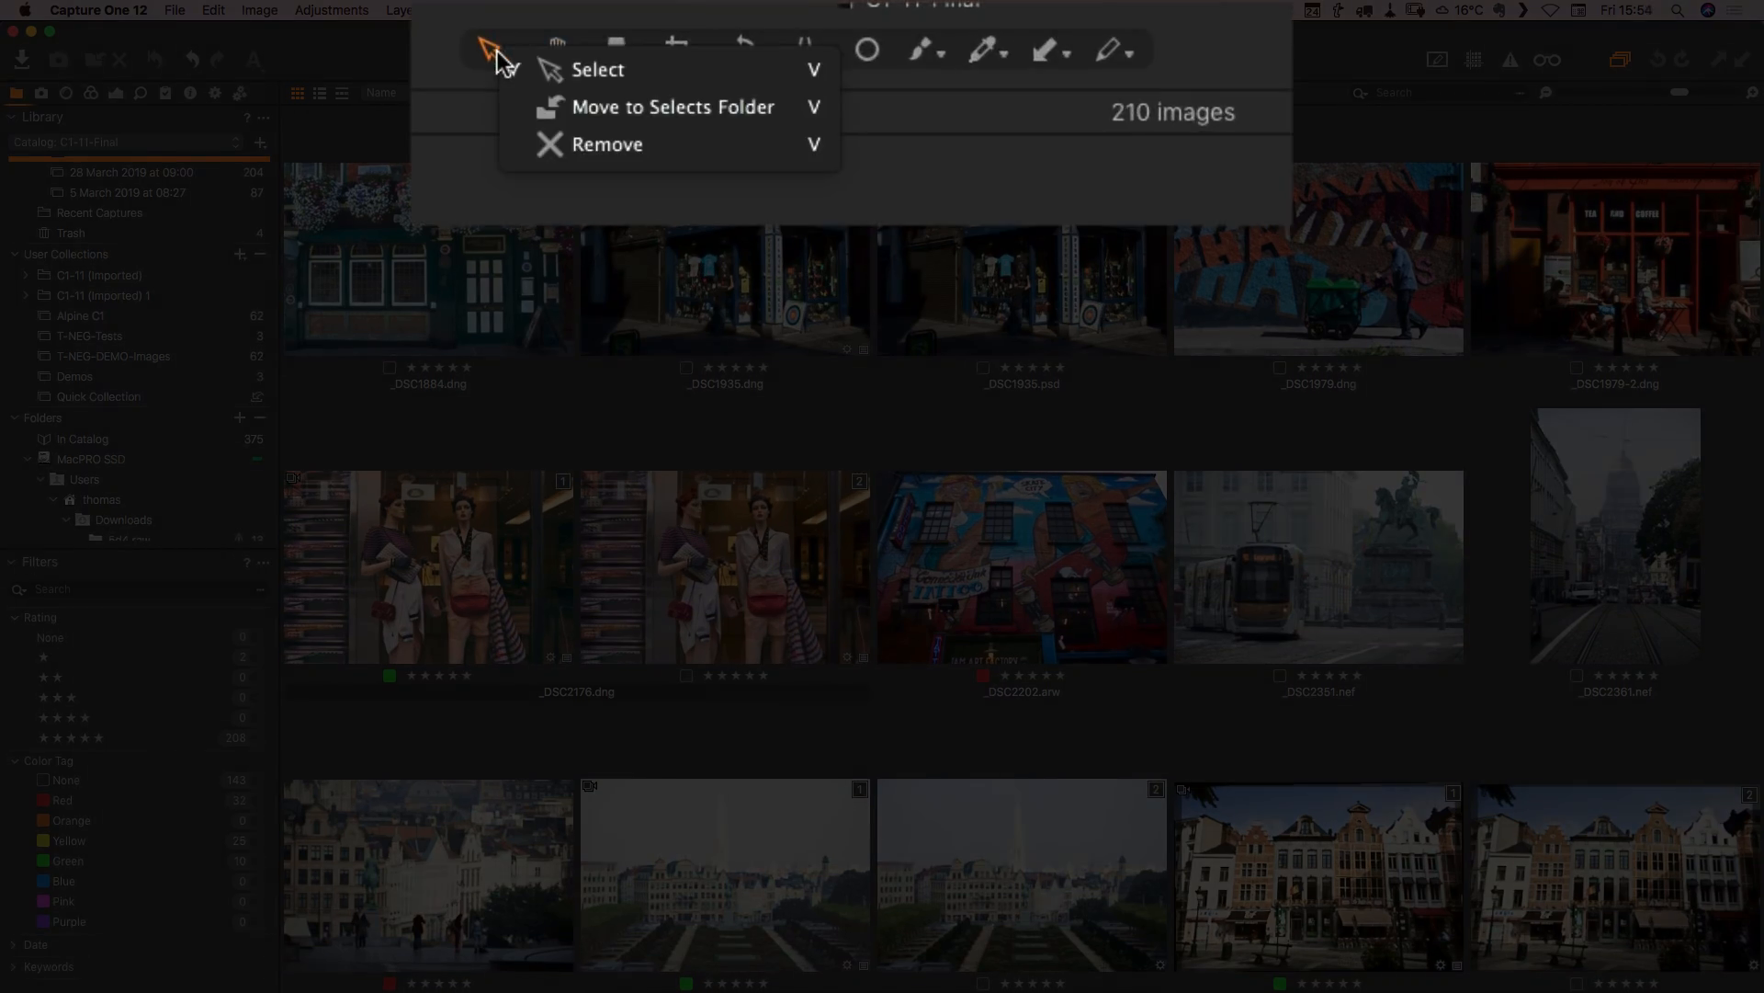
left_click(715, 107)
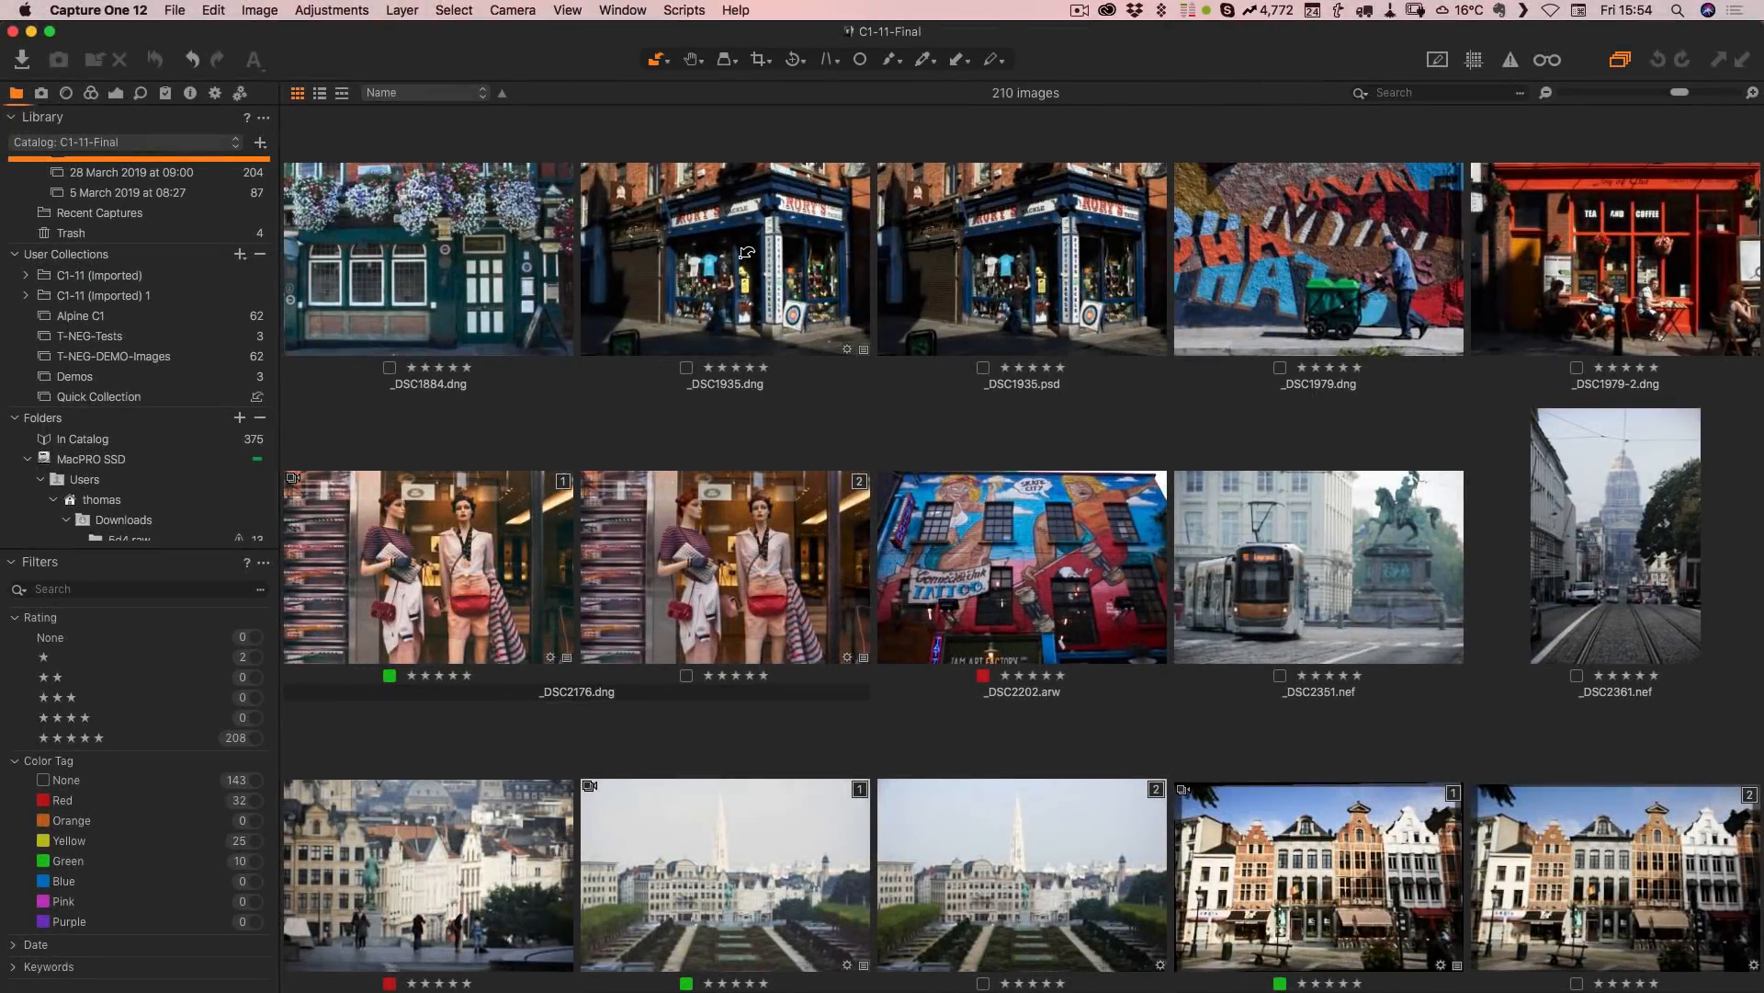
left_click(751, 252)
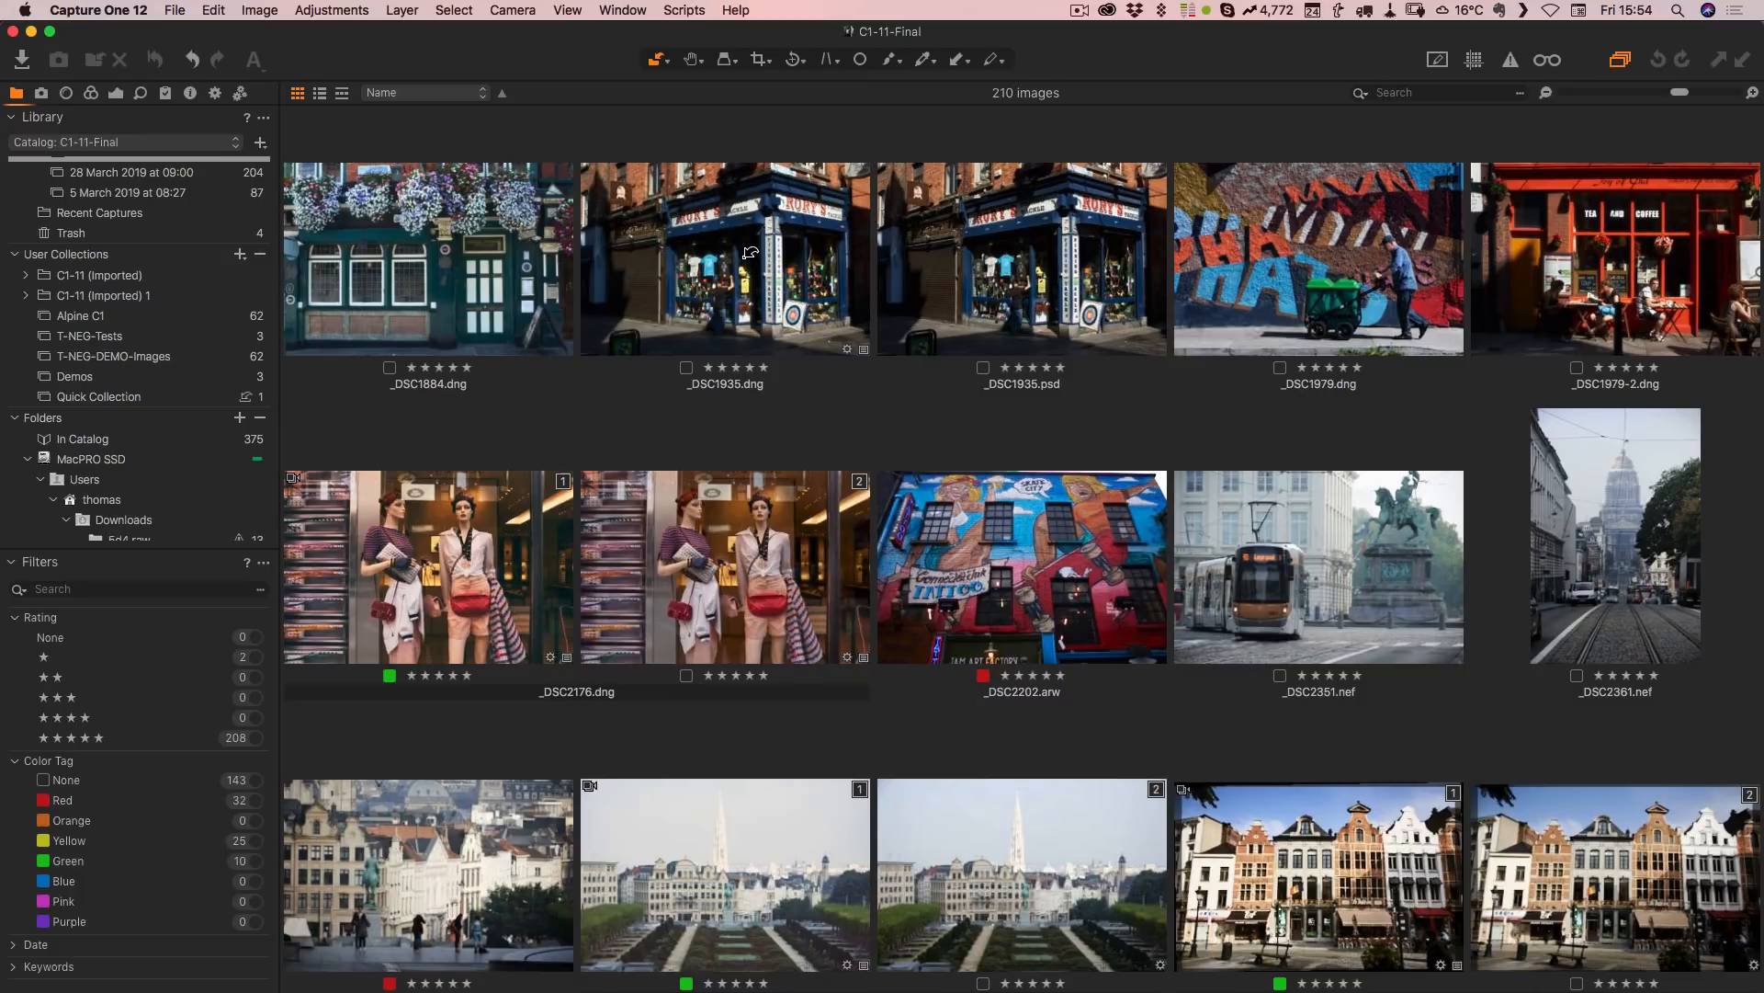
left_click(1337, 525)
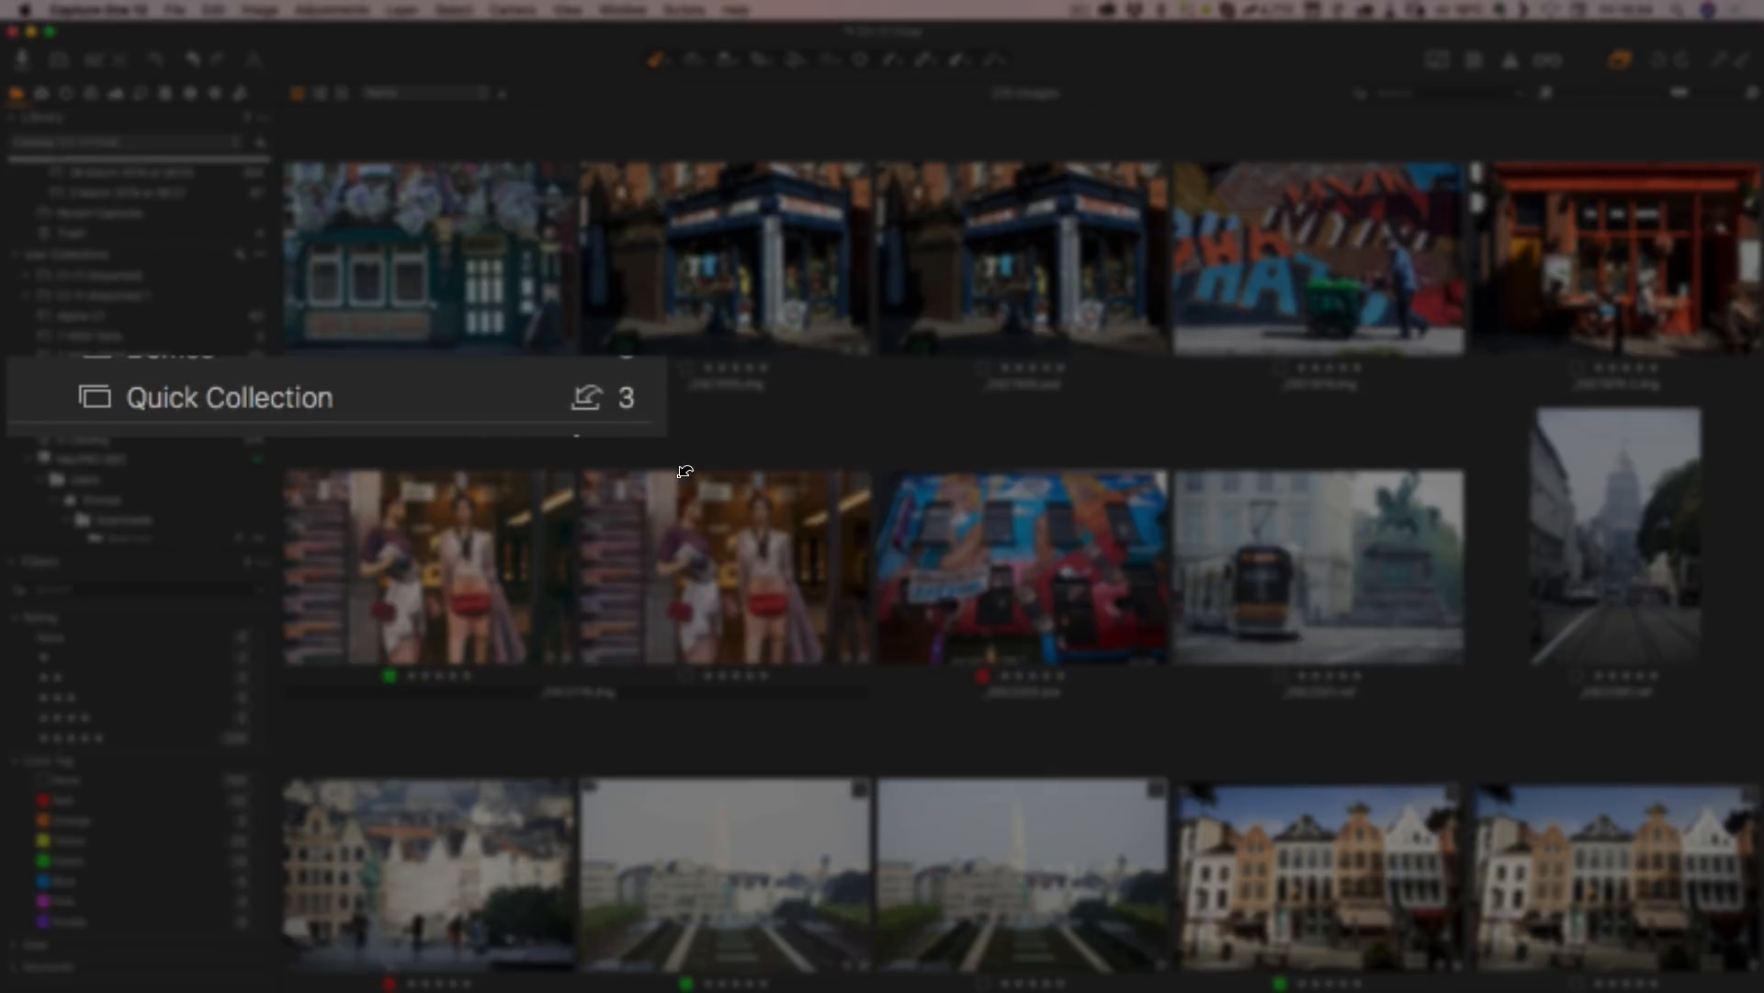
scroll(685, 471, "down", 5)
left_click(555, 361)
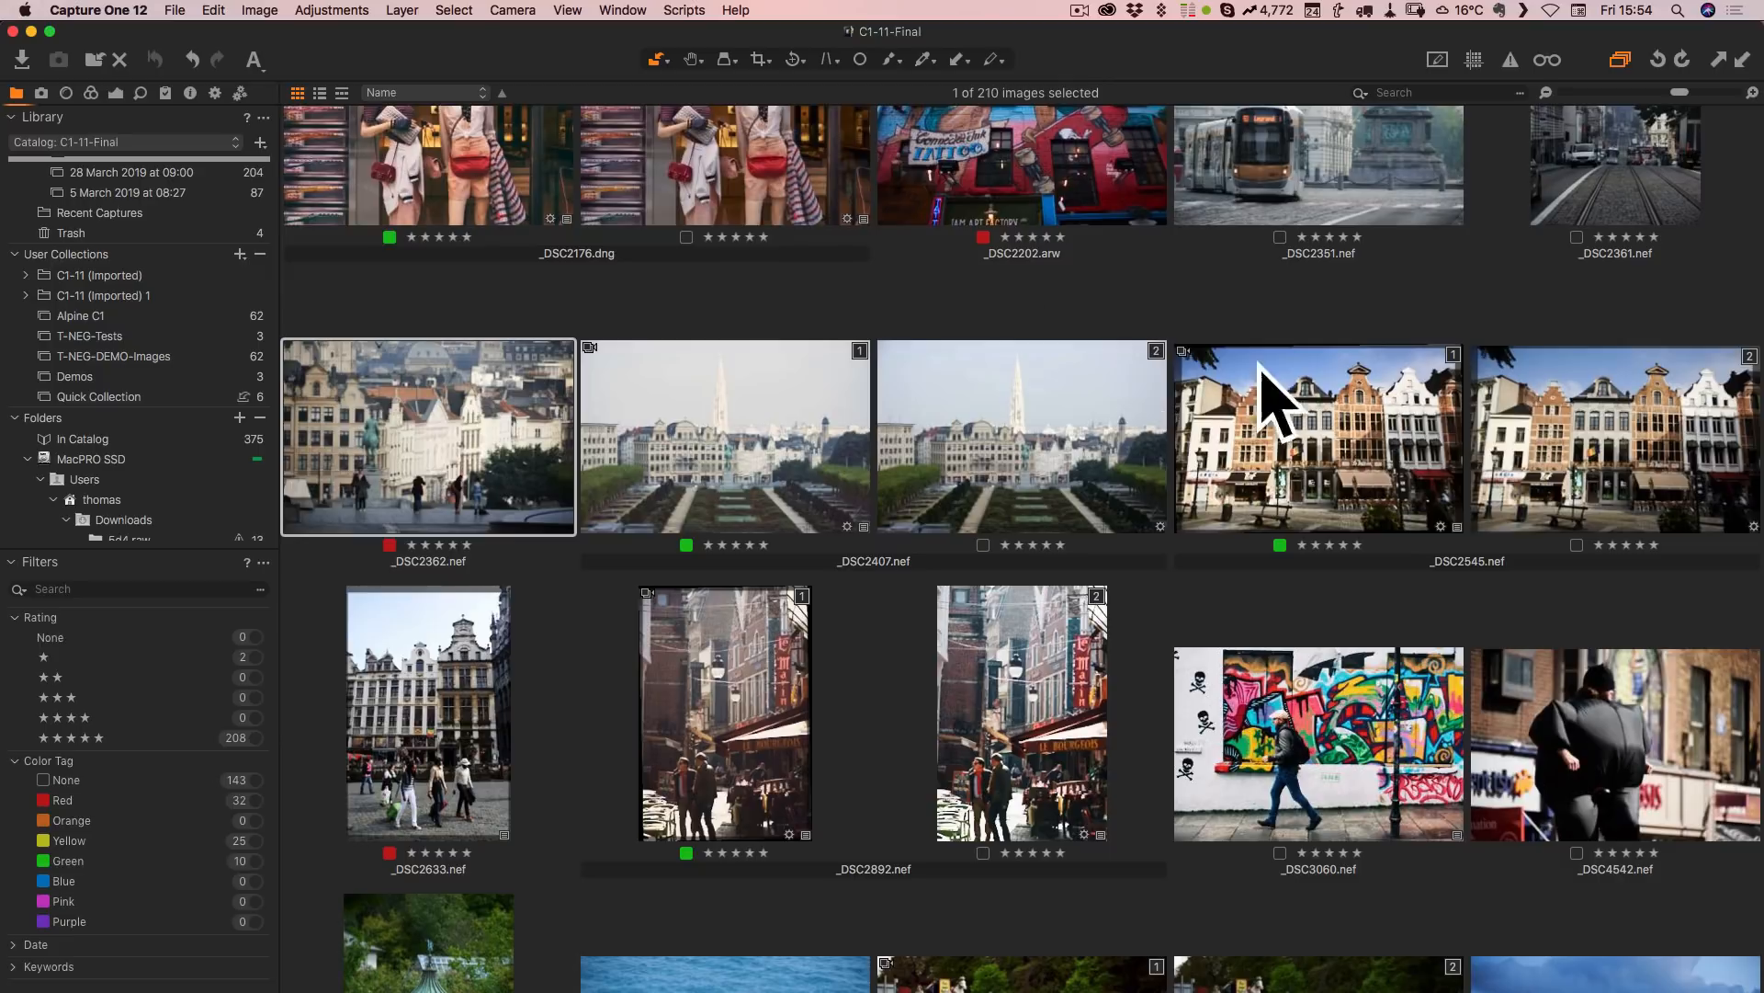
Step: Switch the cursor tool from Move to Selects Folder back to Select
left_click(689, 61)
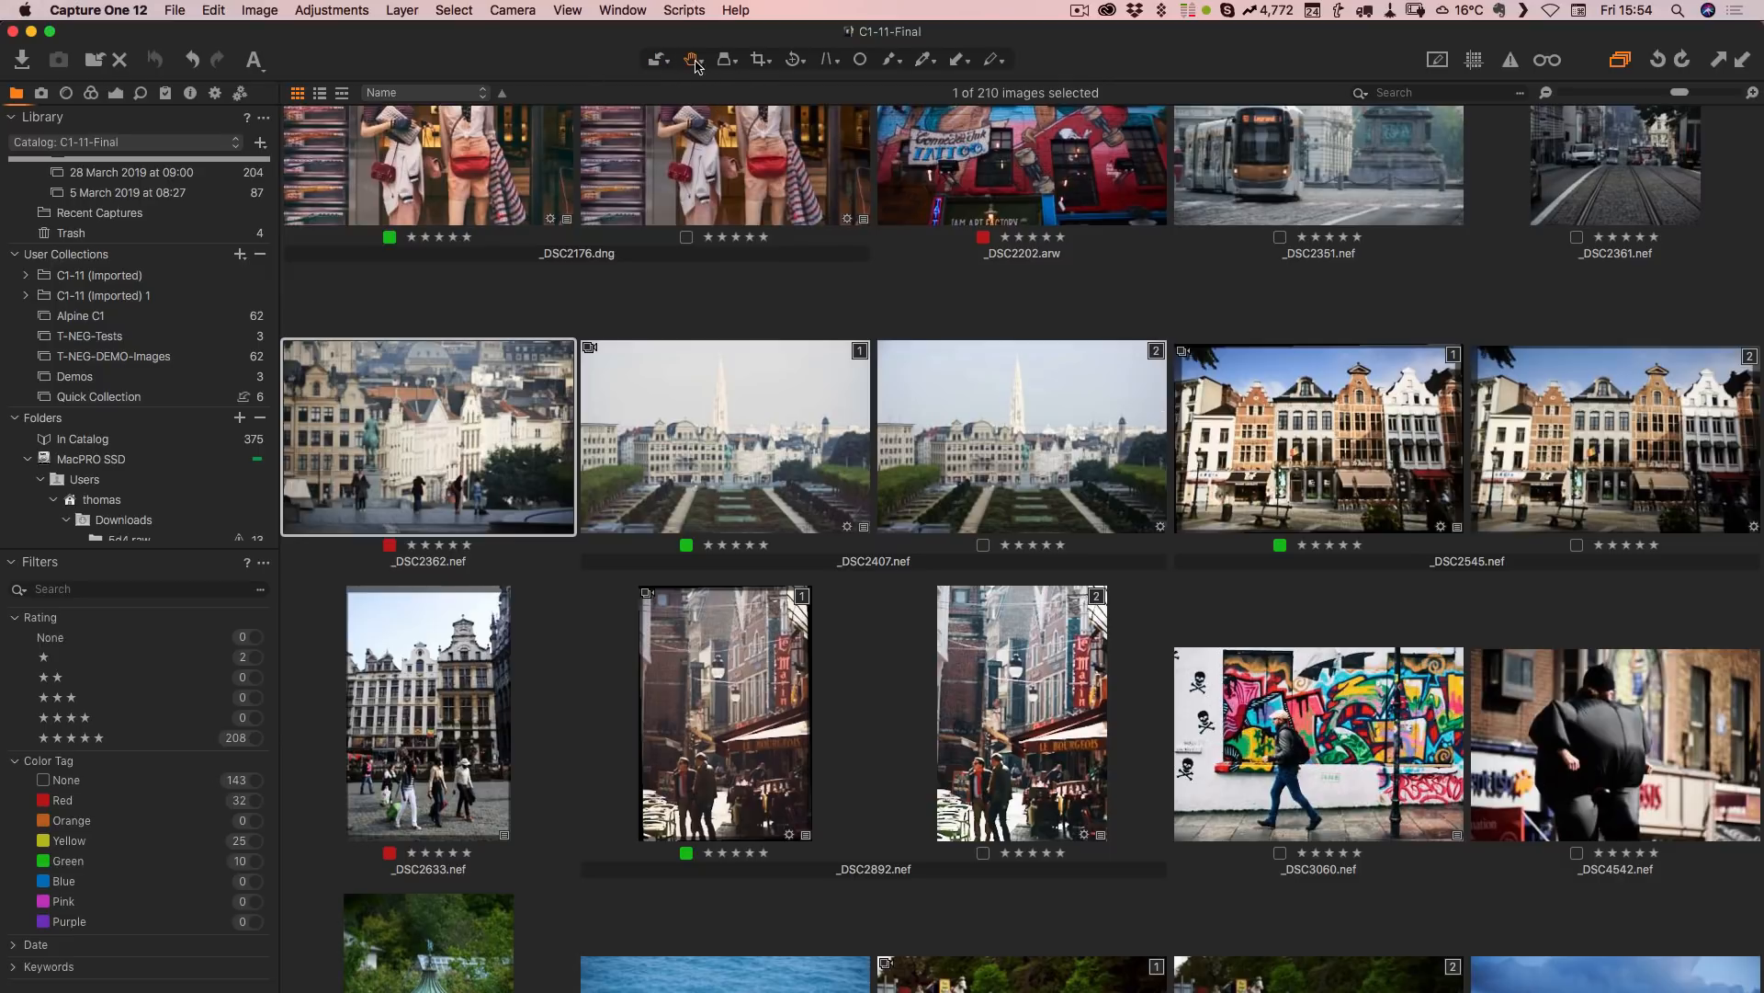
left_click(667, 61)
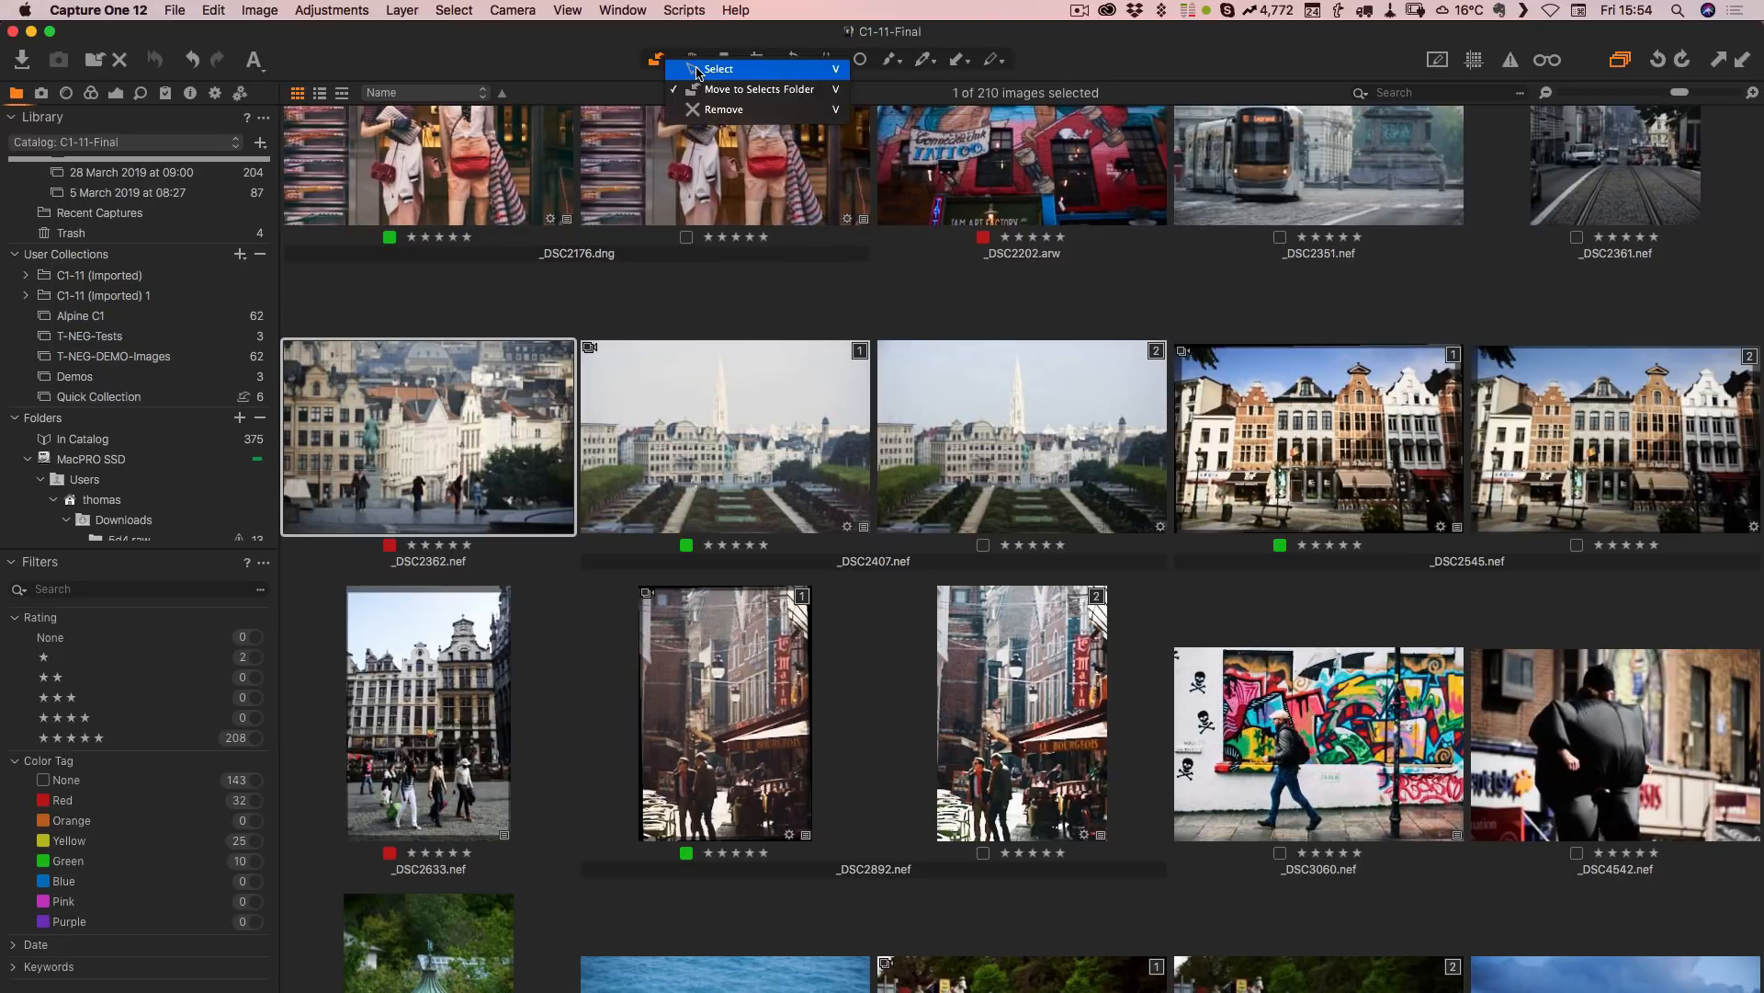
left_click(698, 70)
Step: Open _DSC5789.nef in the viewer and add it, followed by _DSC5269.nef, to the Selects Collection
scroll(666, 526, "down", 8)
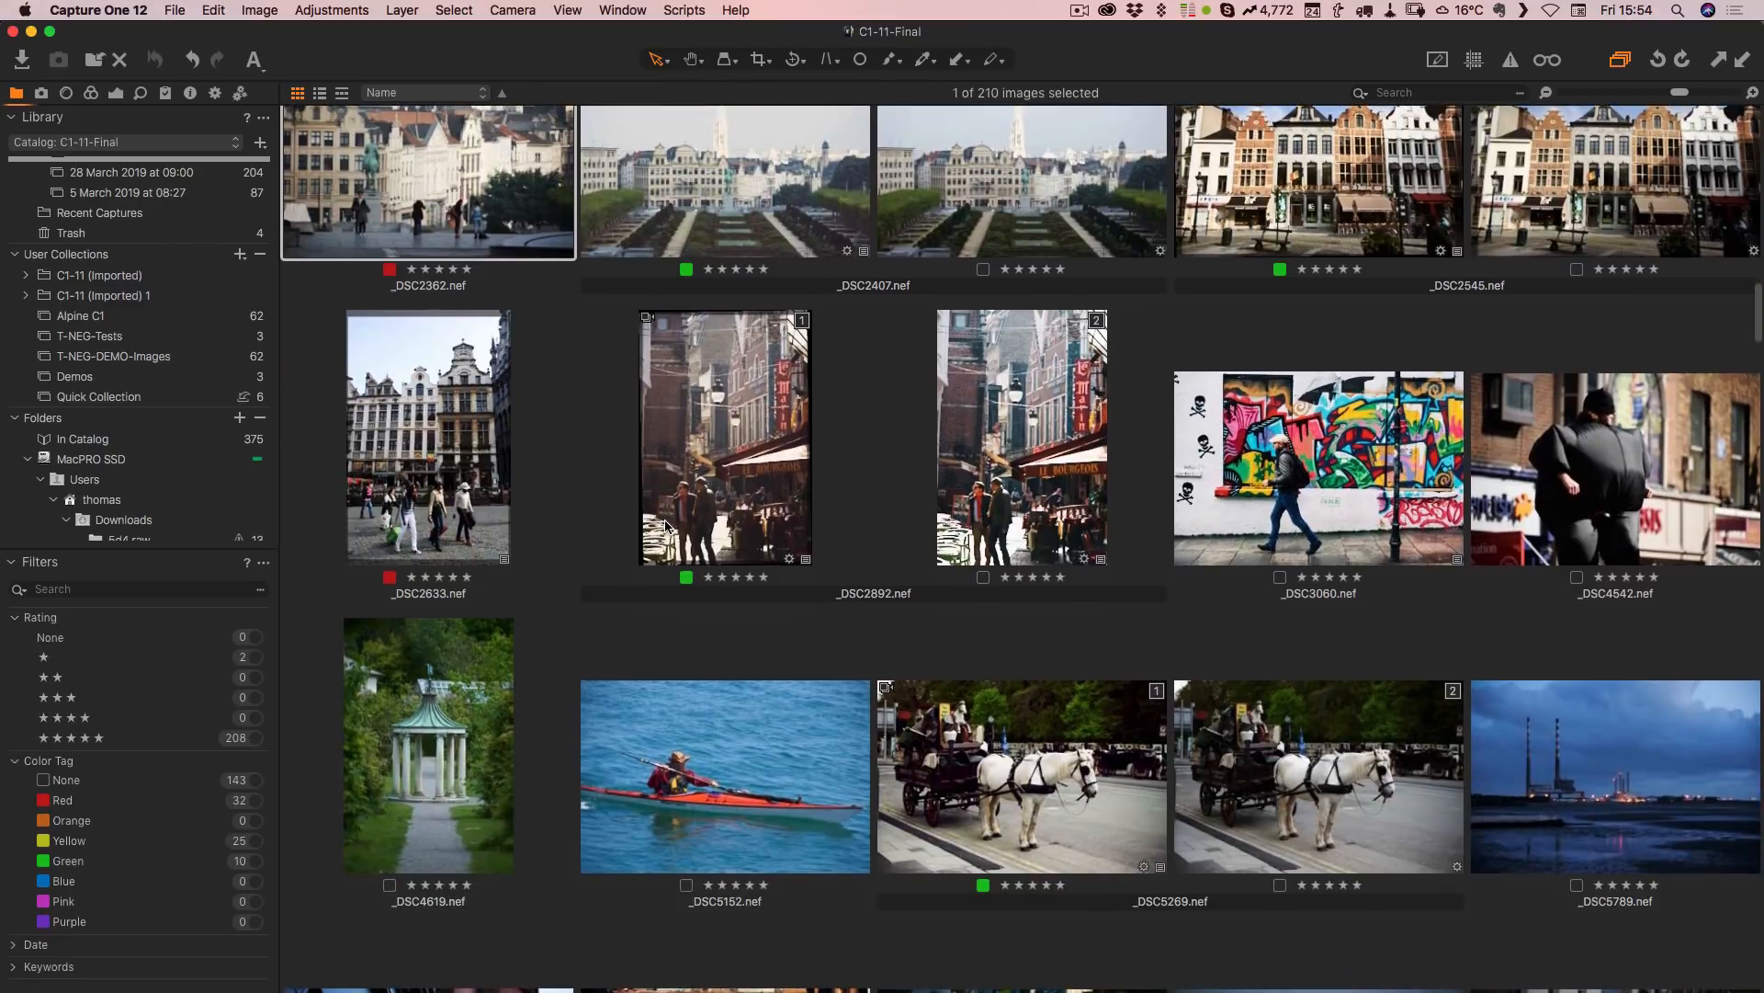
scroll(666, 526, "up", 2)
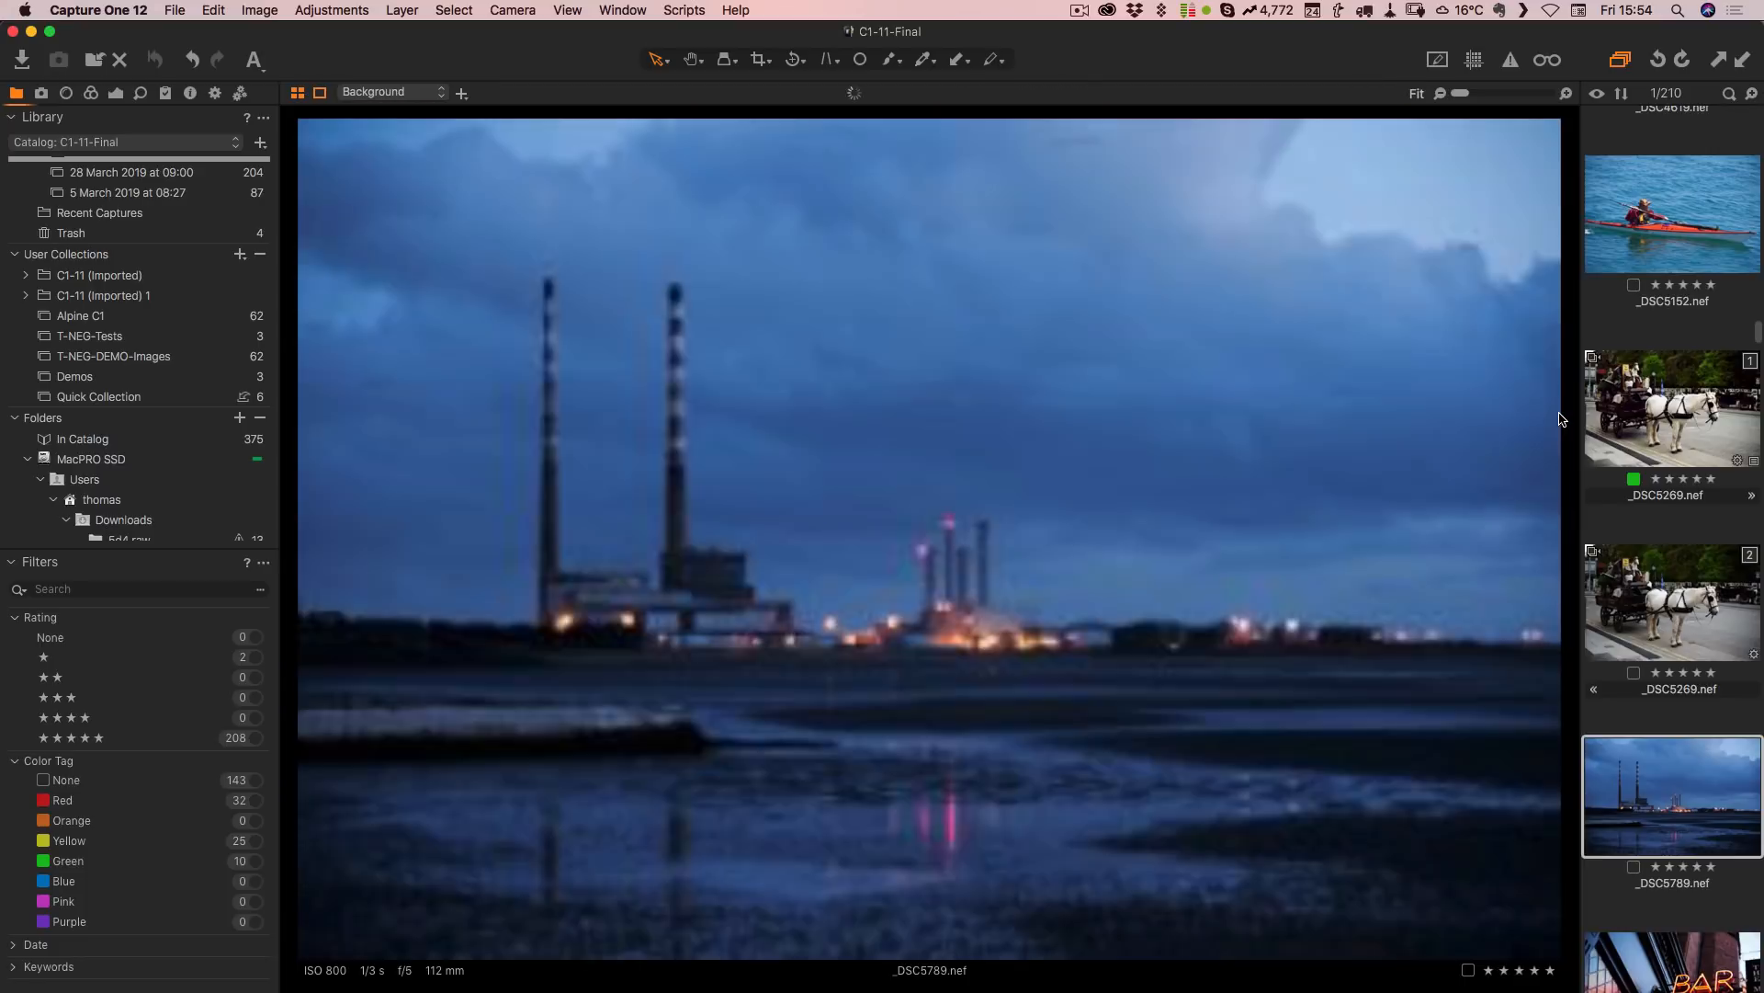
double_click(1564, 418)
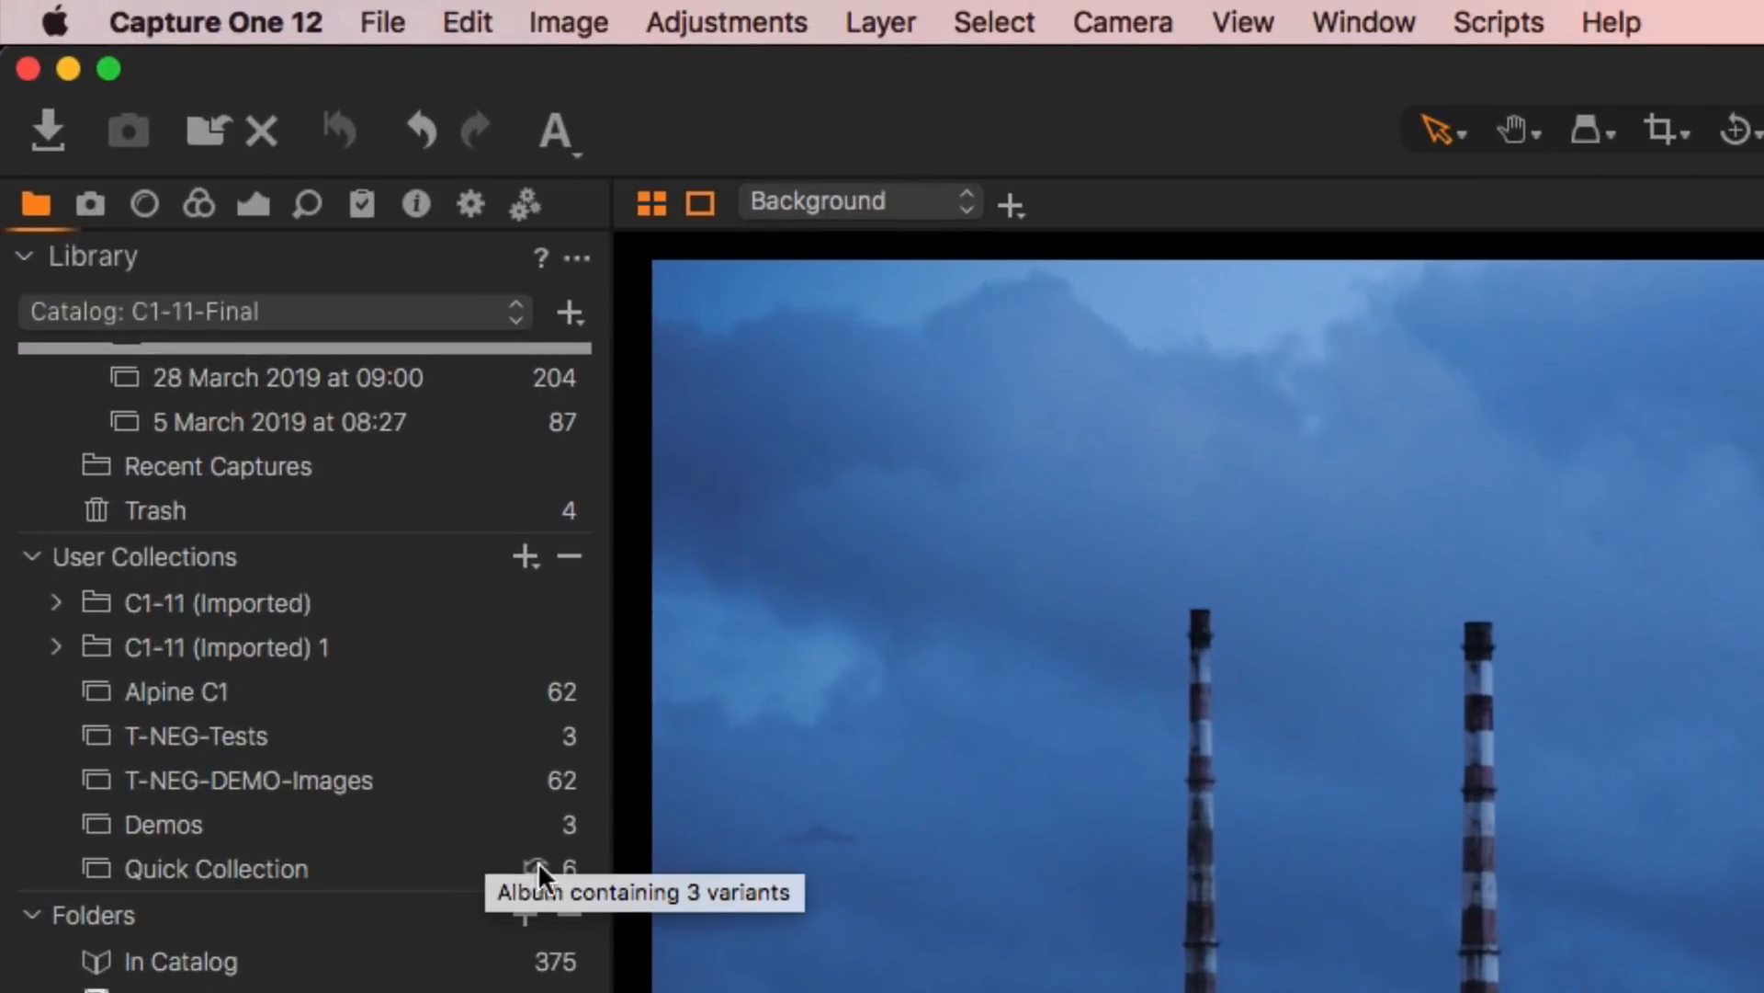
left_click(210, 129)
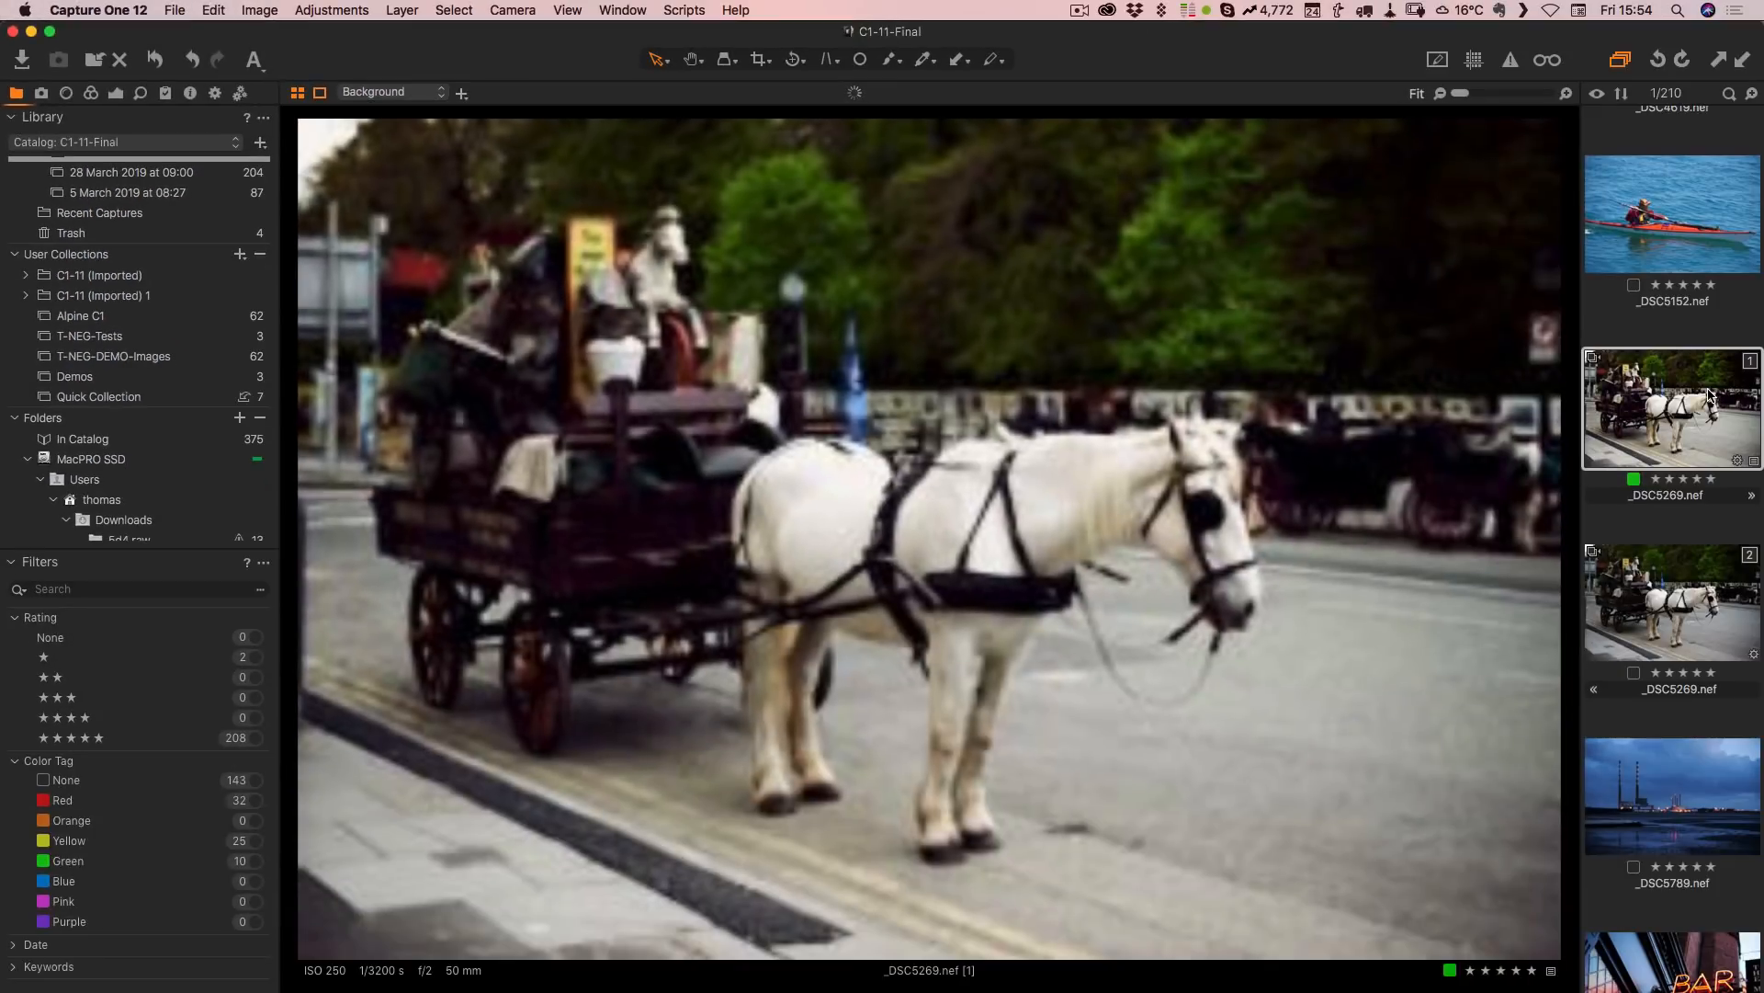
left_click(92, 60)
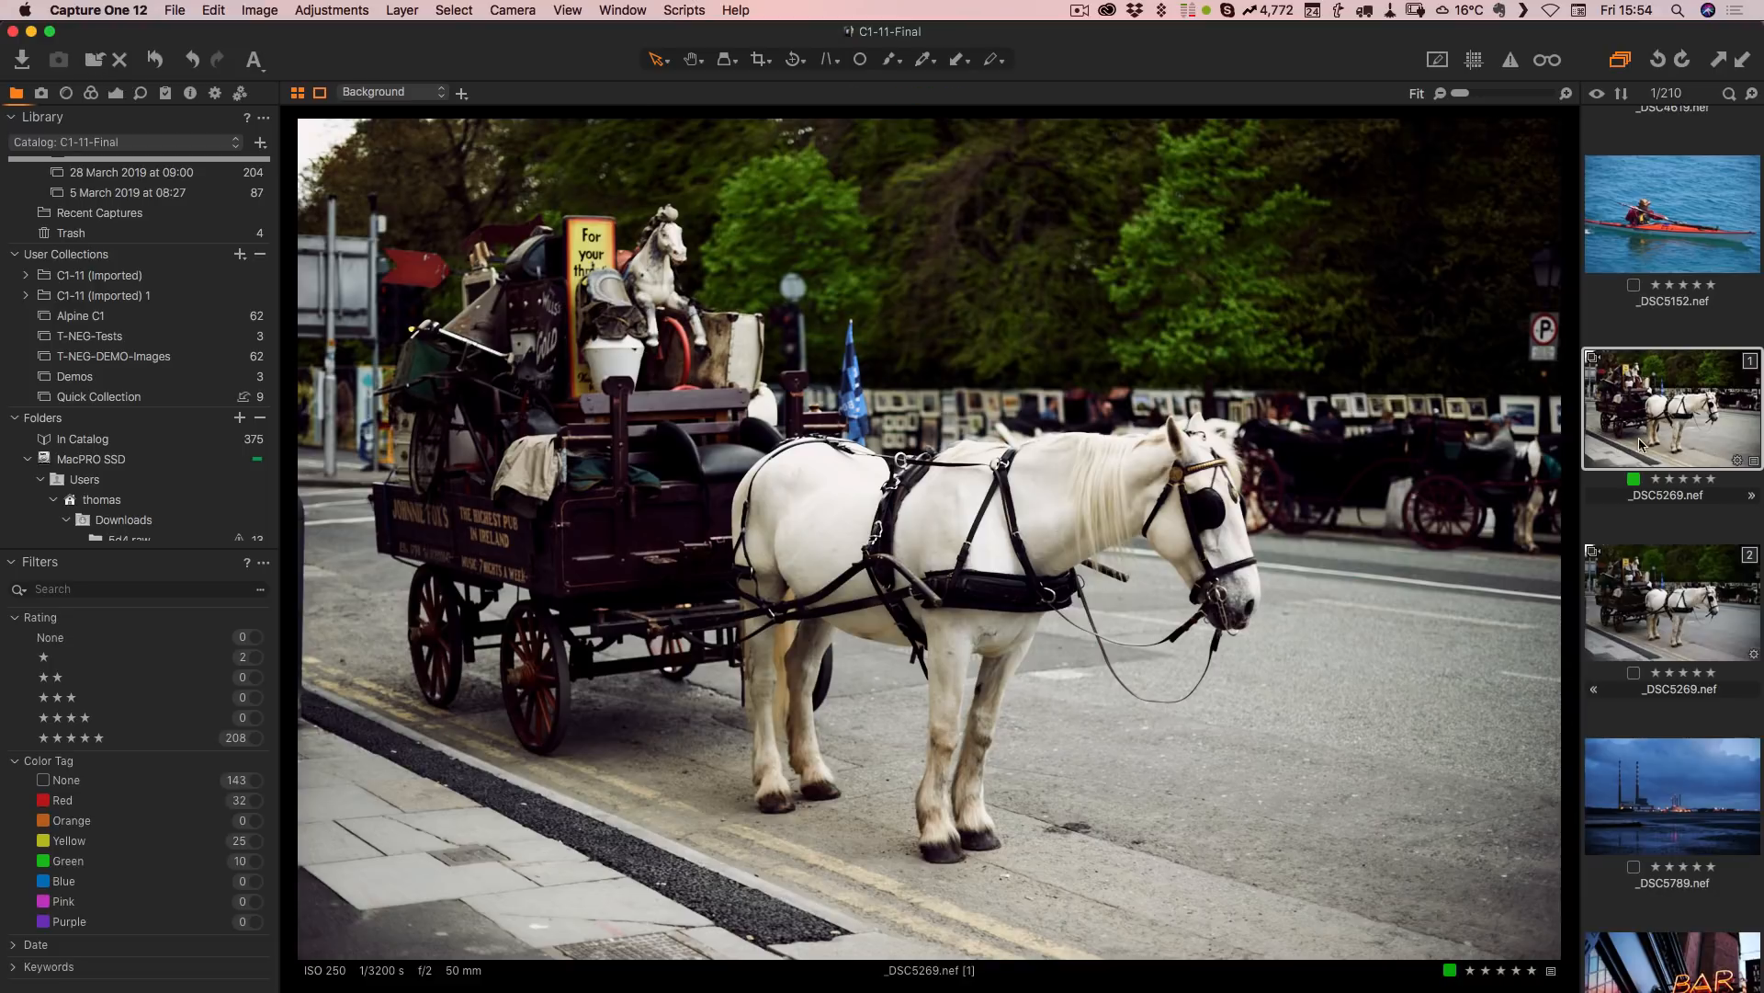
Step: Open _DSC5825.nef, the neon BAR sign photo, and add it to the Selects Collection
scroll(1617, 429, "down", 5)
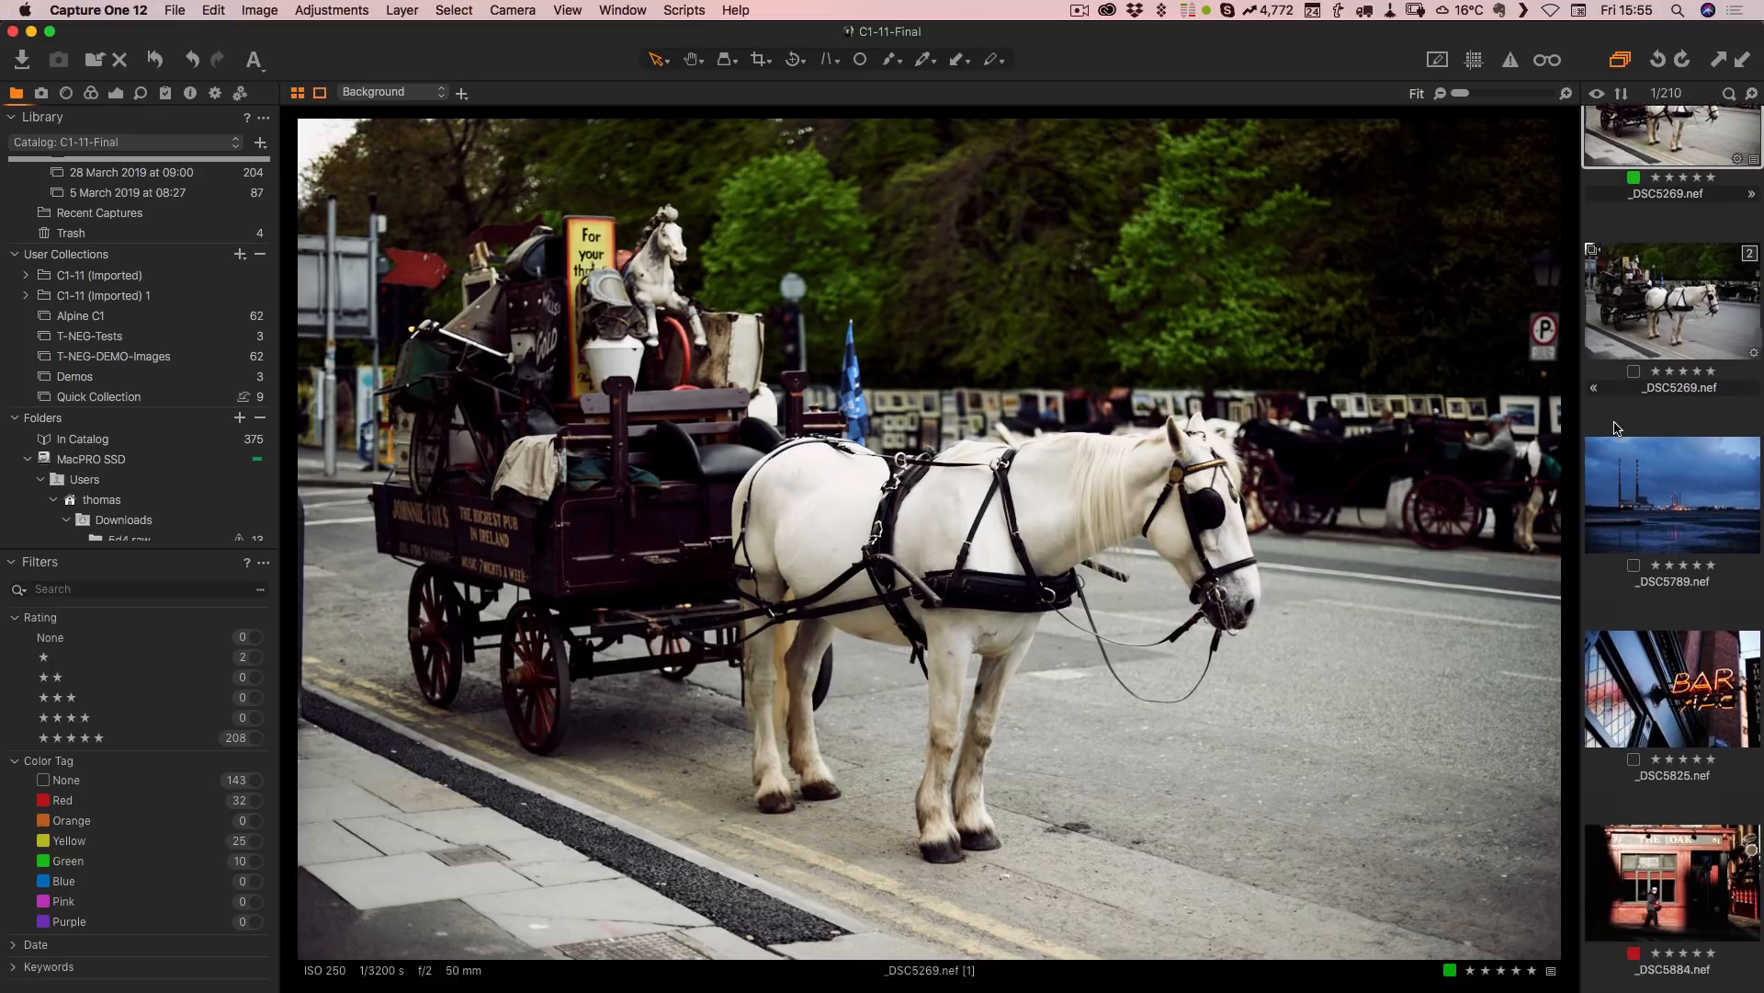
scroll(1617, 429, "down", 2)
left_click(1711, 596)
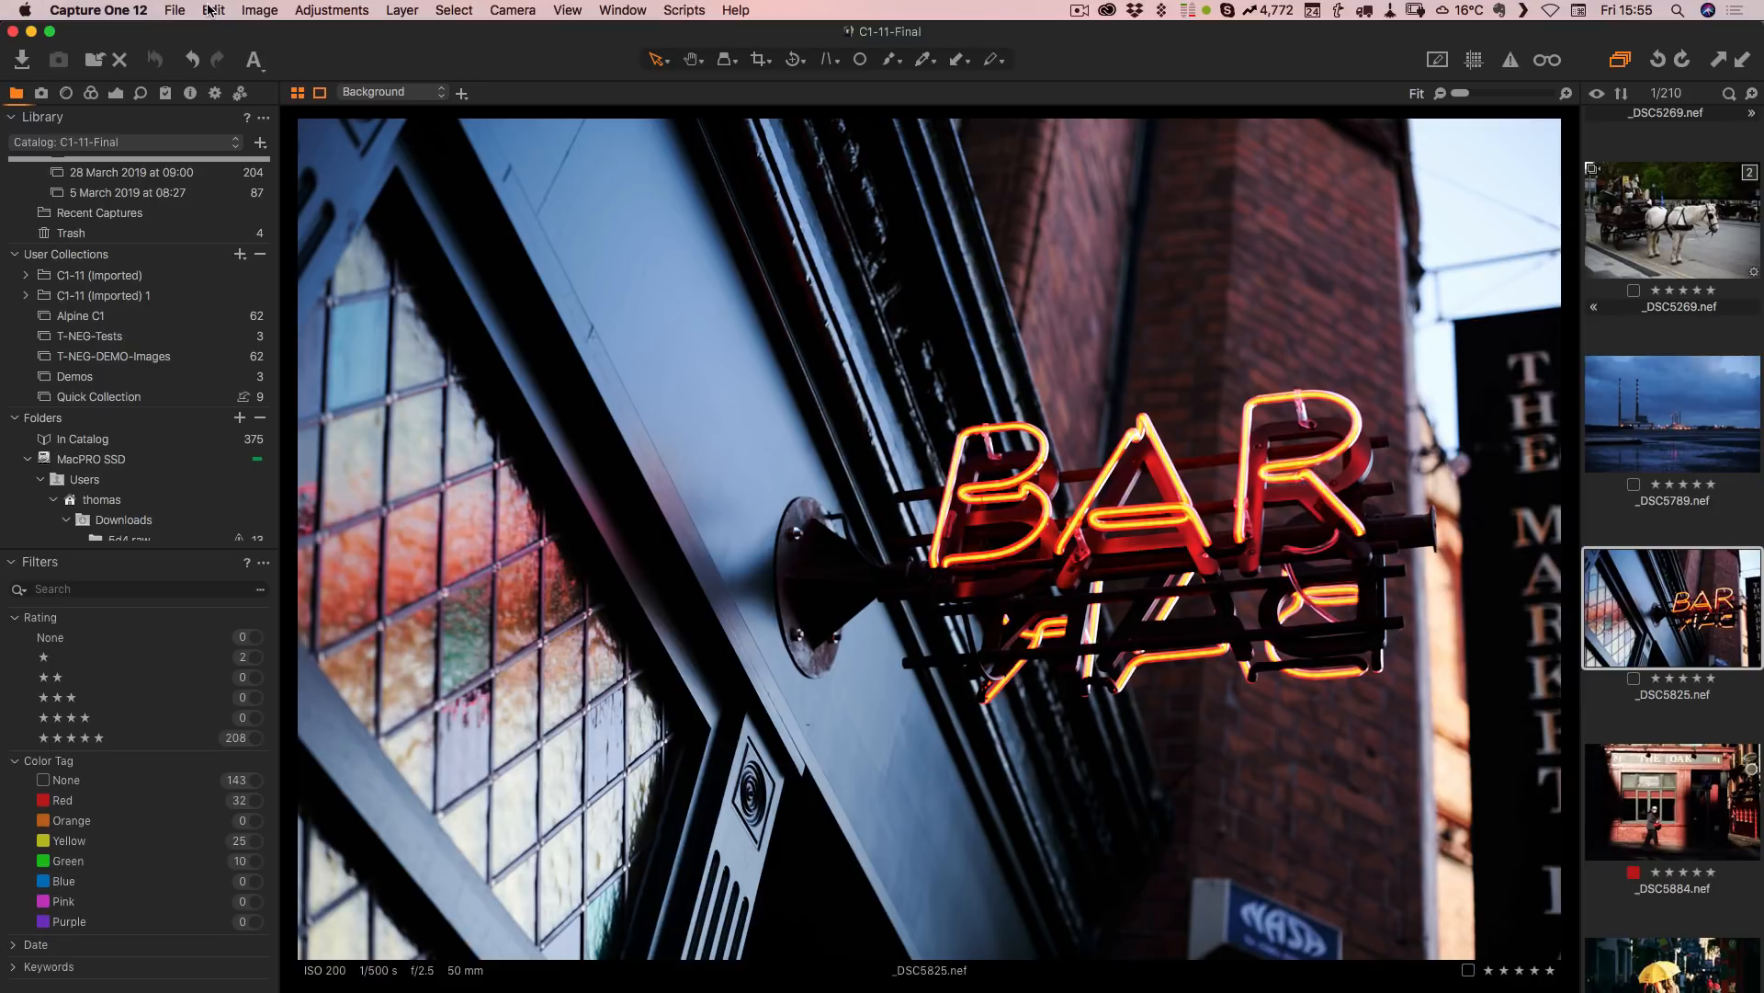
key("super")
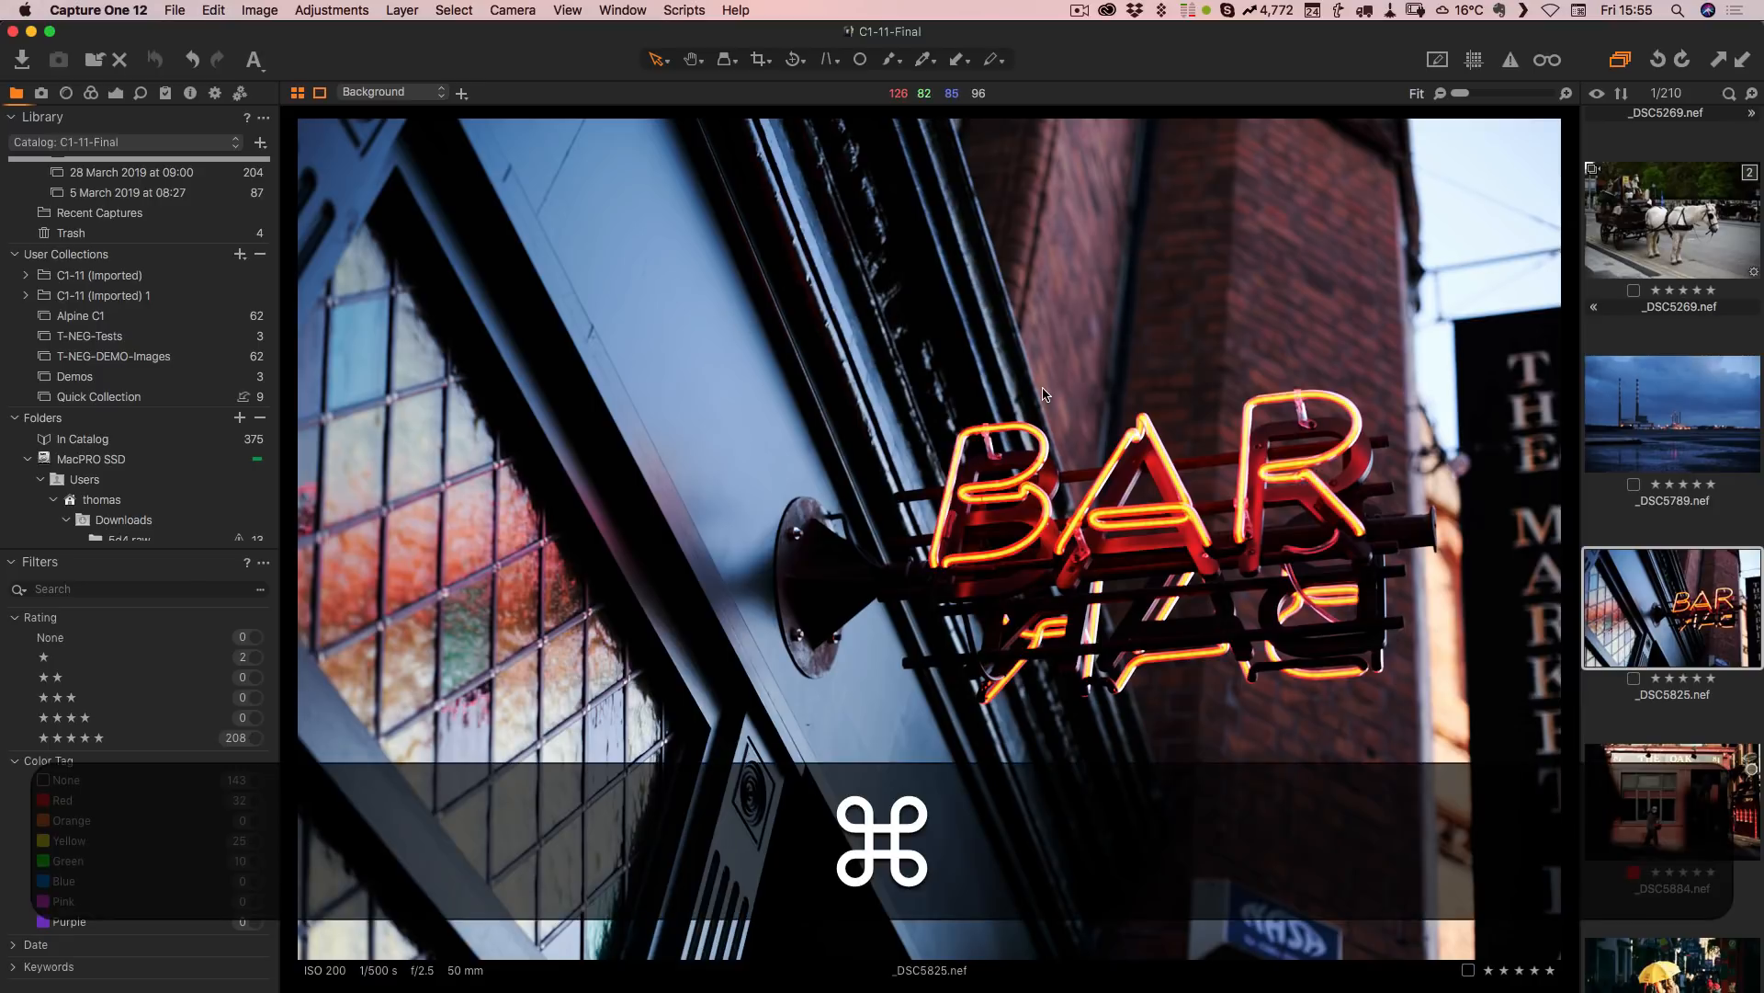
key("super+j")
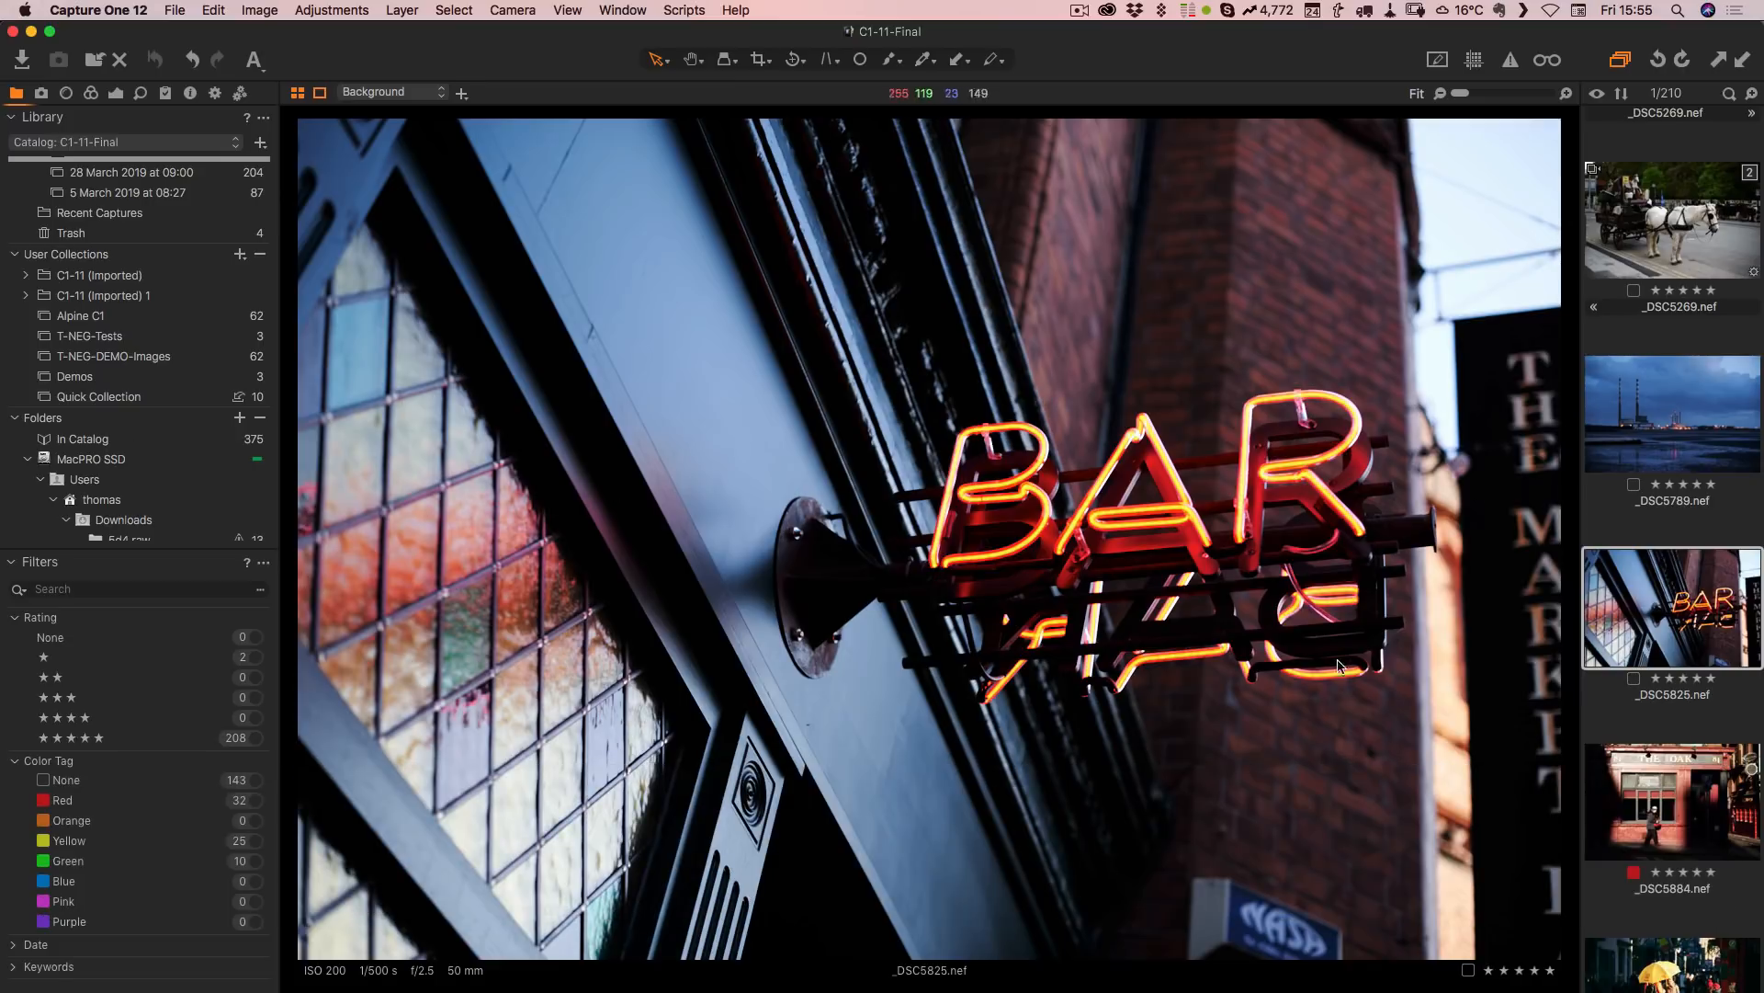
Step: Add _DSC5884.nef and one more photo from further along the browser to the Selects Collection
key("Right")
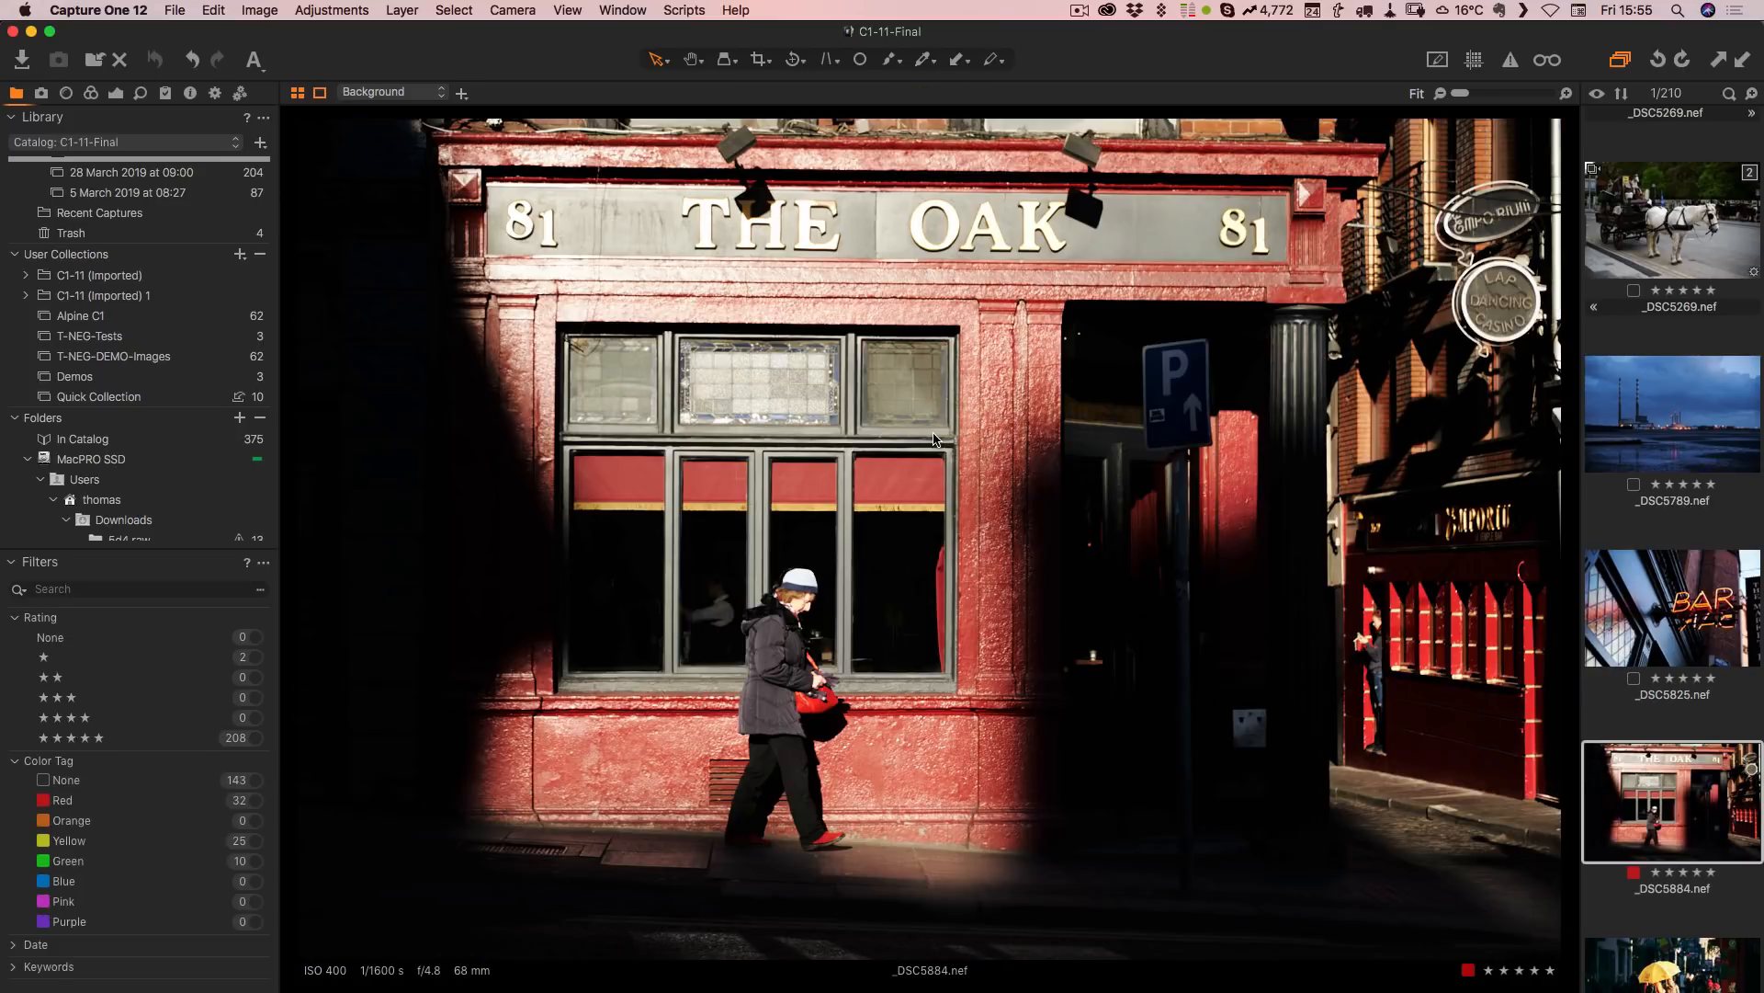
key("super")
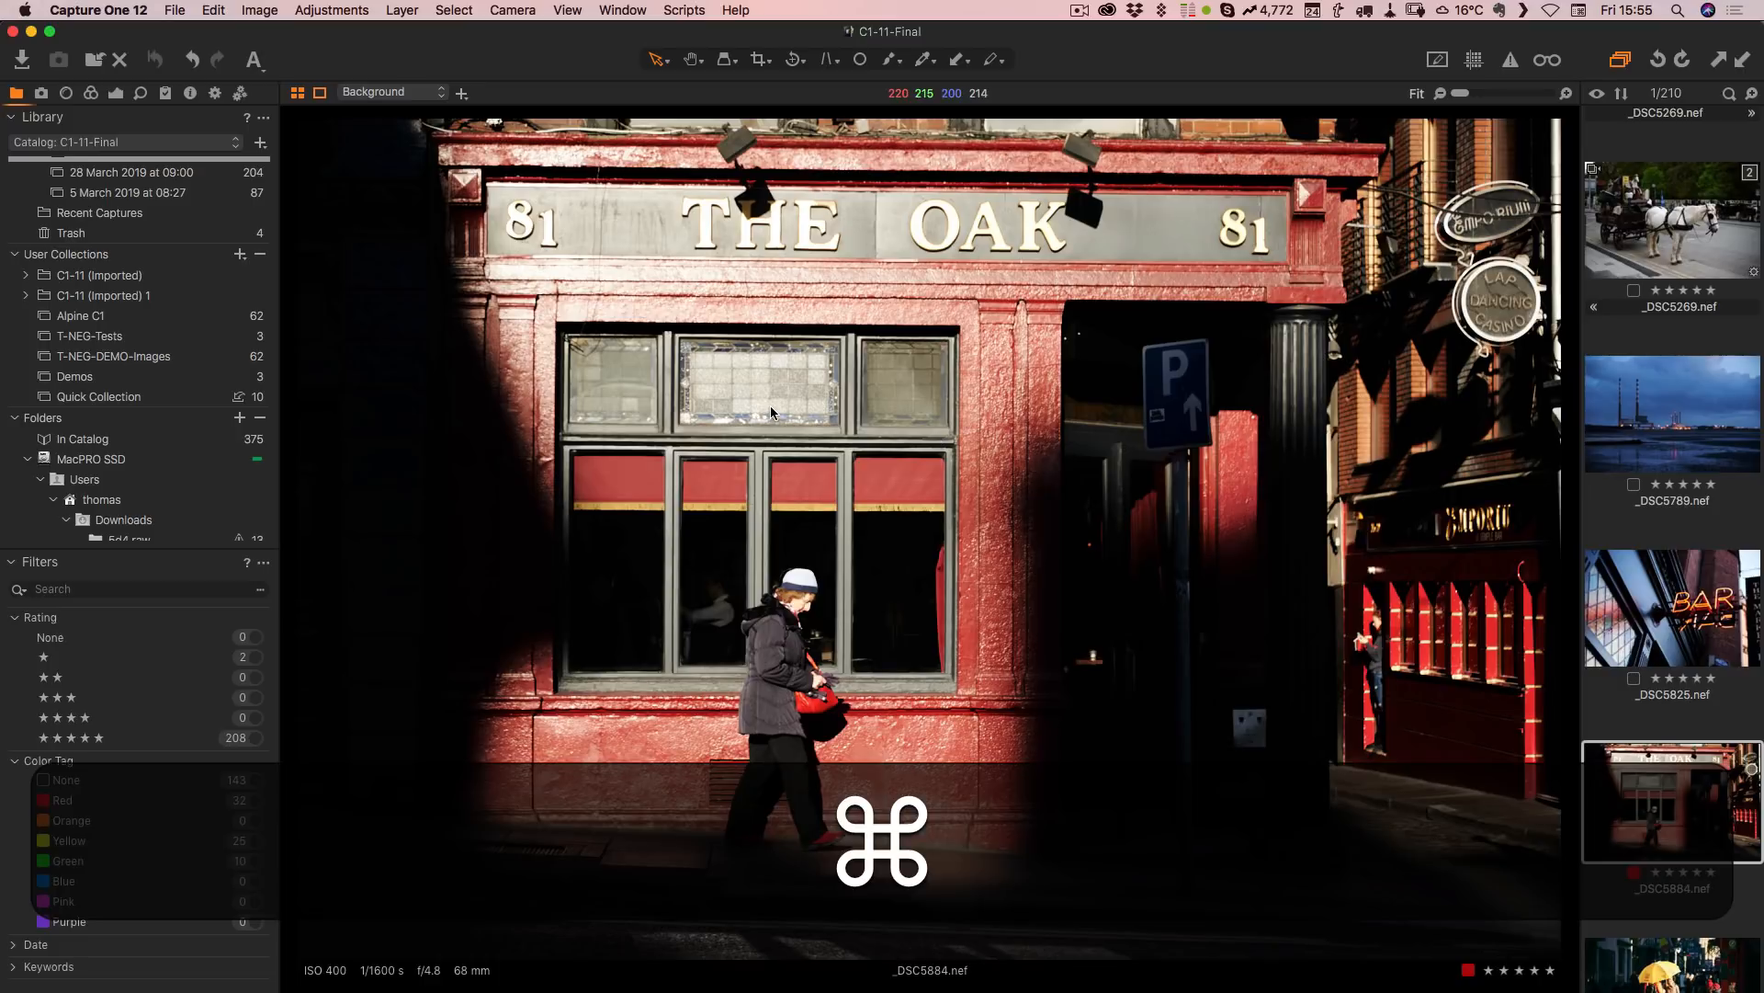
key("super+j")
scroll(1672, 524, "down", 8)
left_click(1674, 436)
key("super+j")
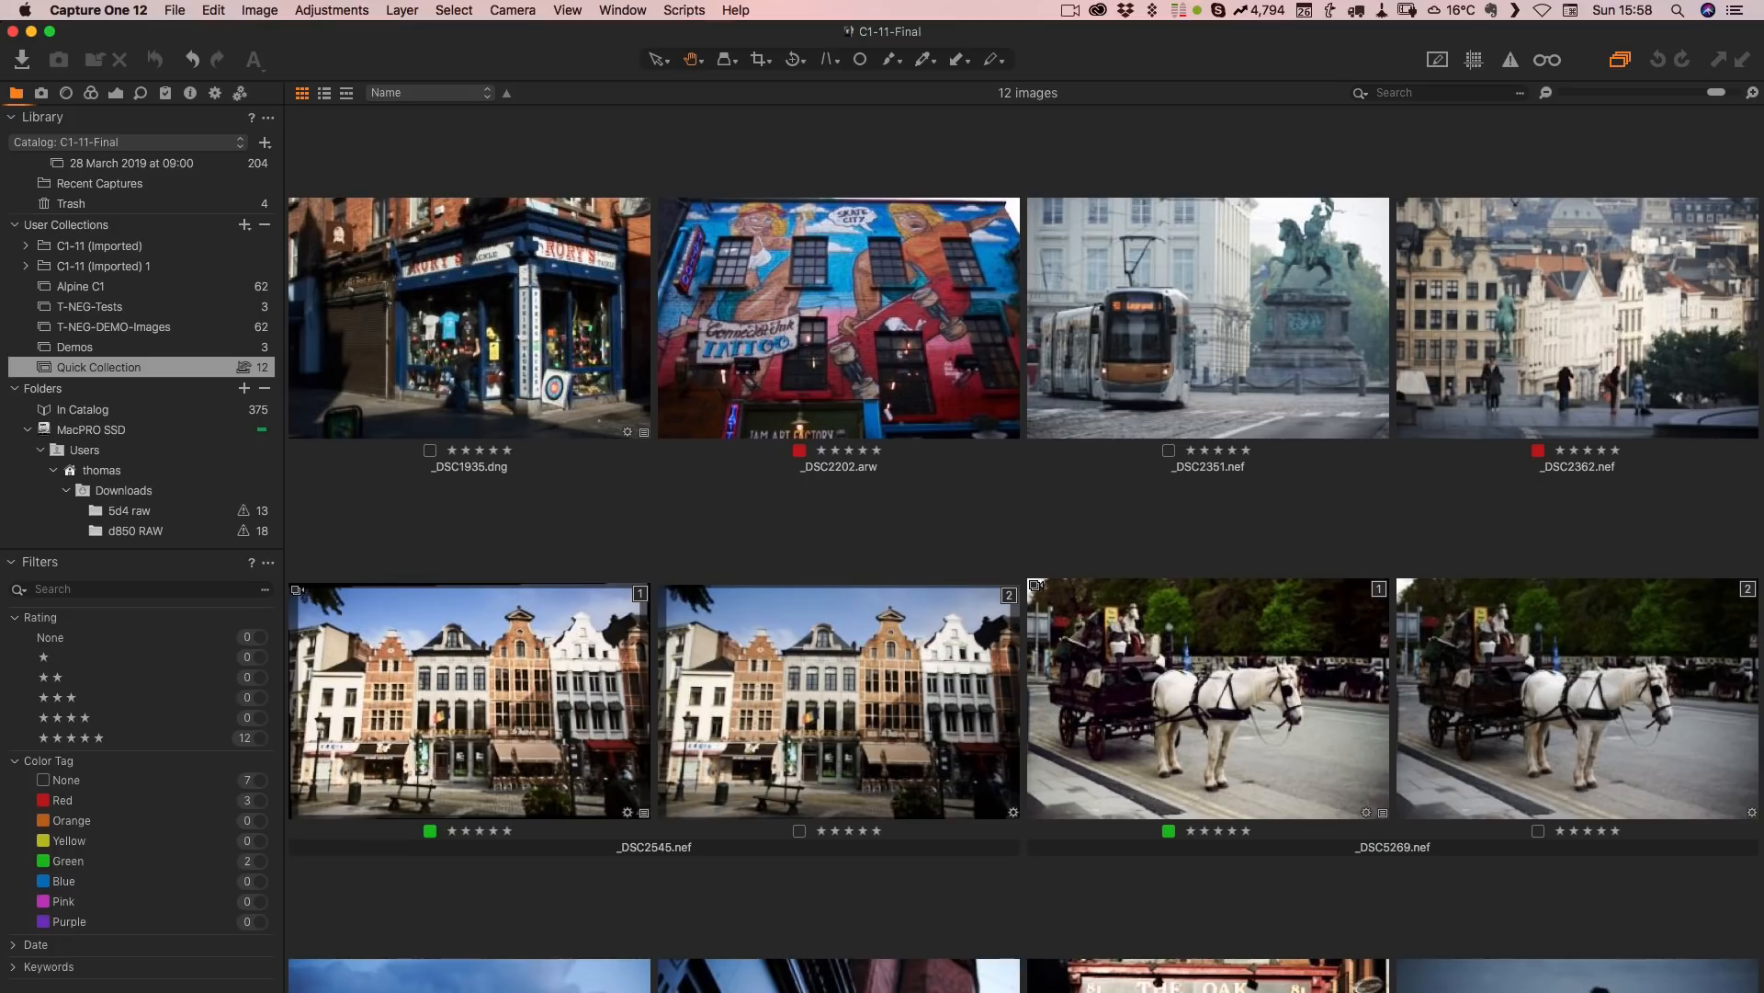